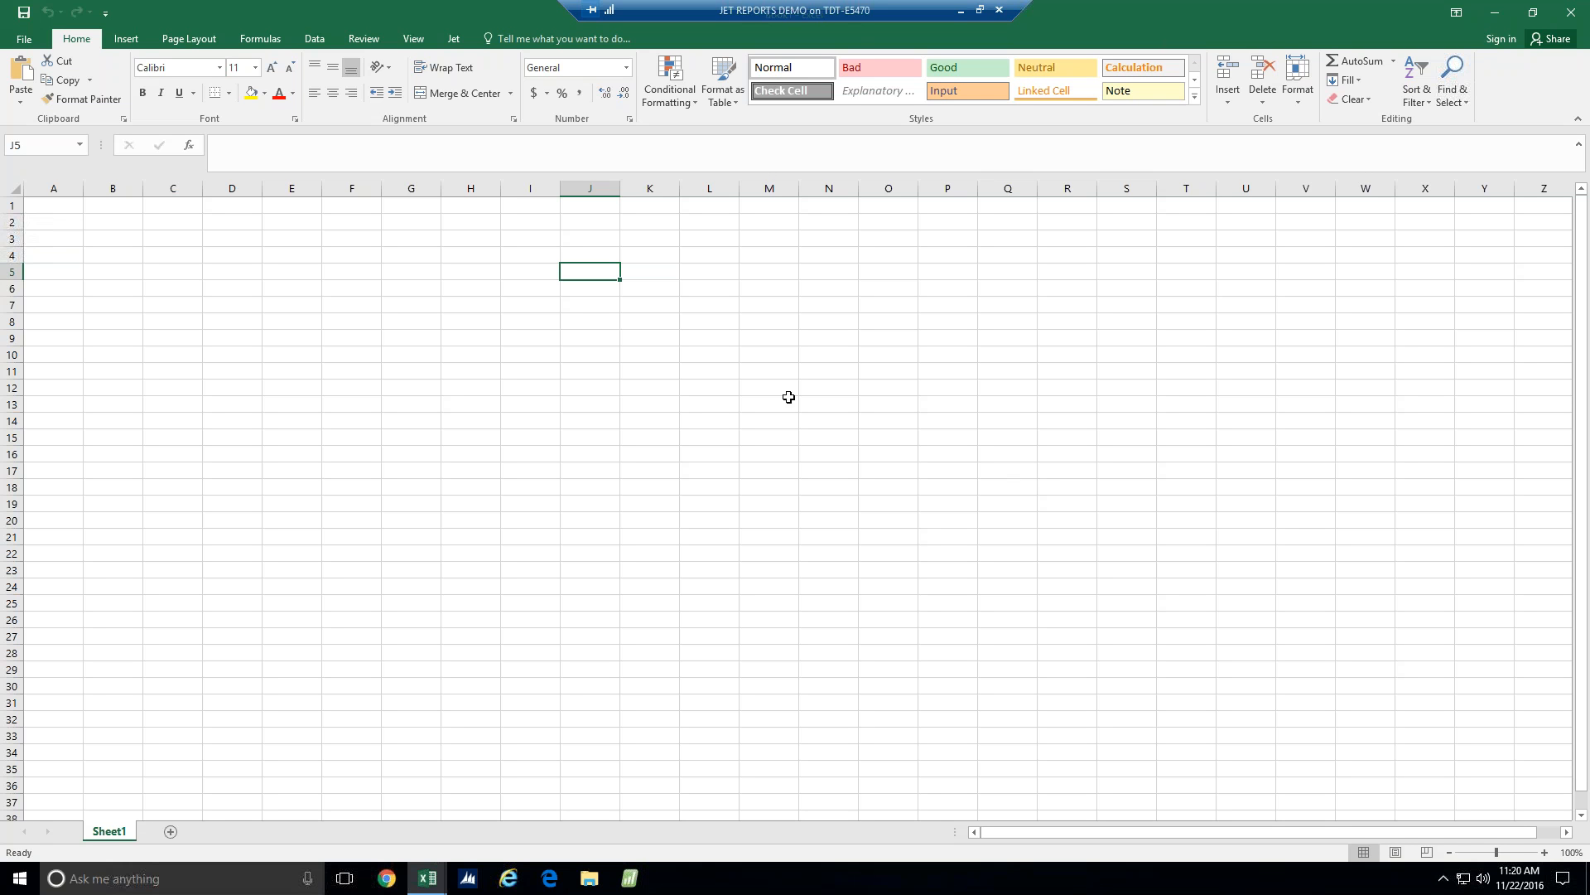
Set the Jet application's simulation mode to Jet Express with JetCorp as the Express mode data source
click(454, 39)
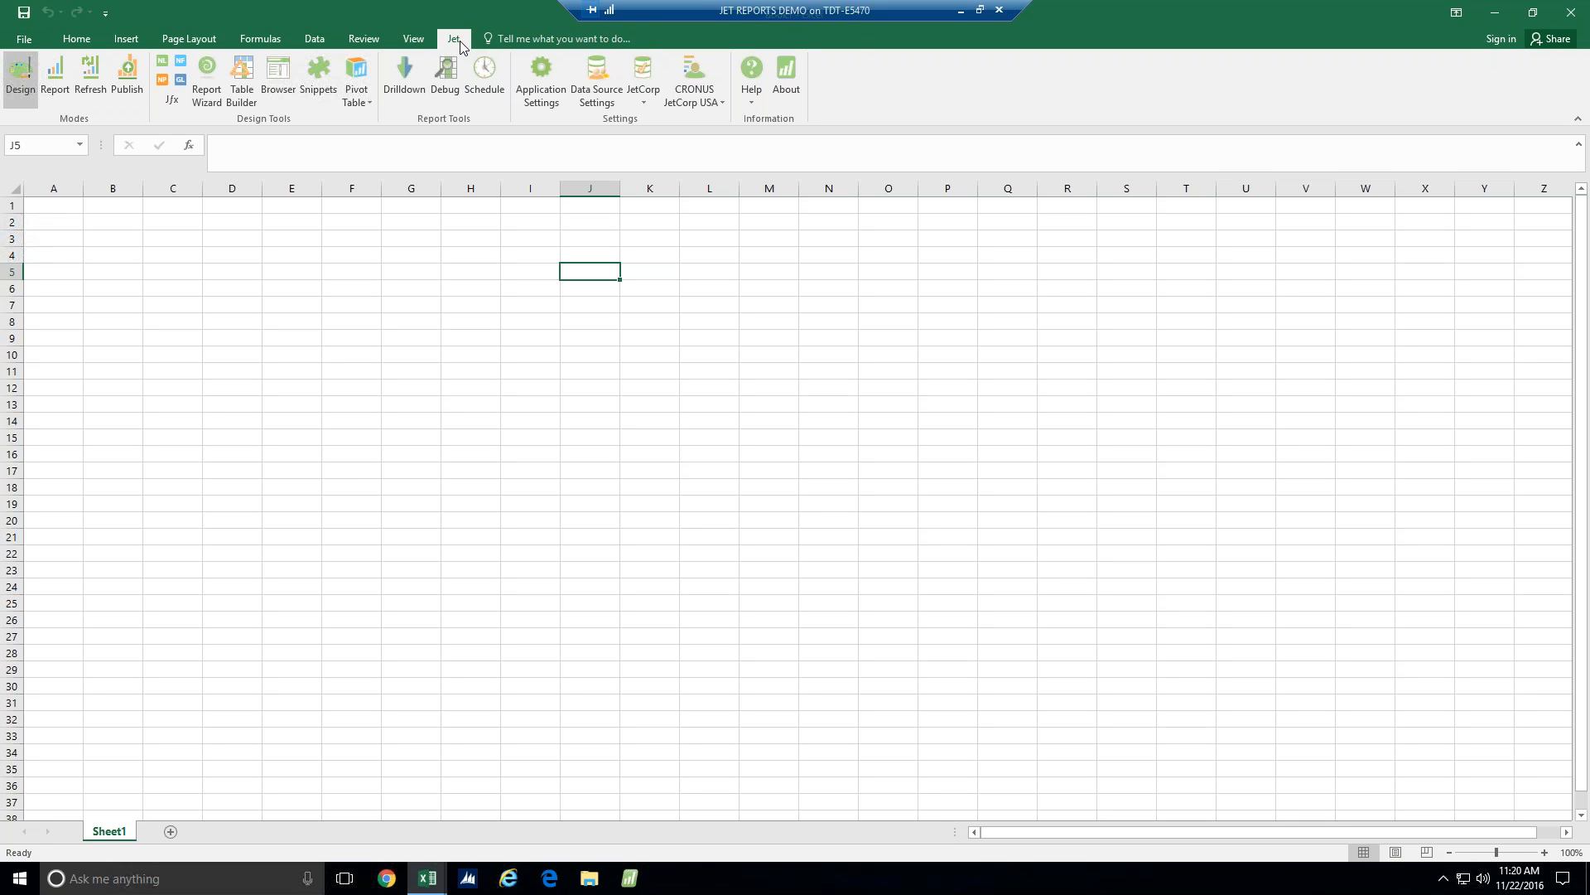
click(542, 90)
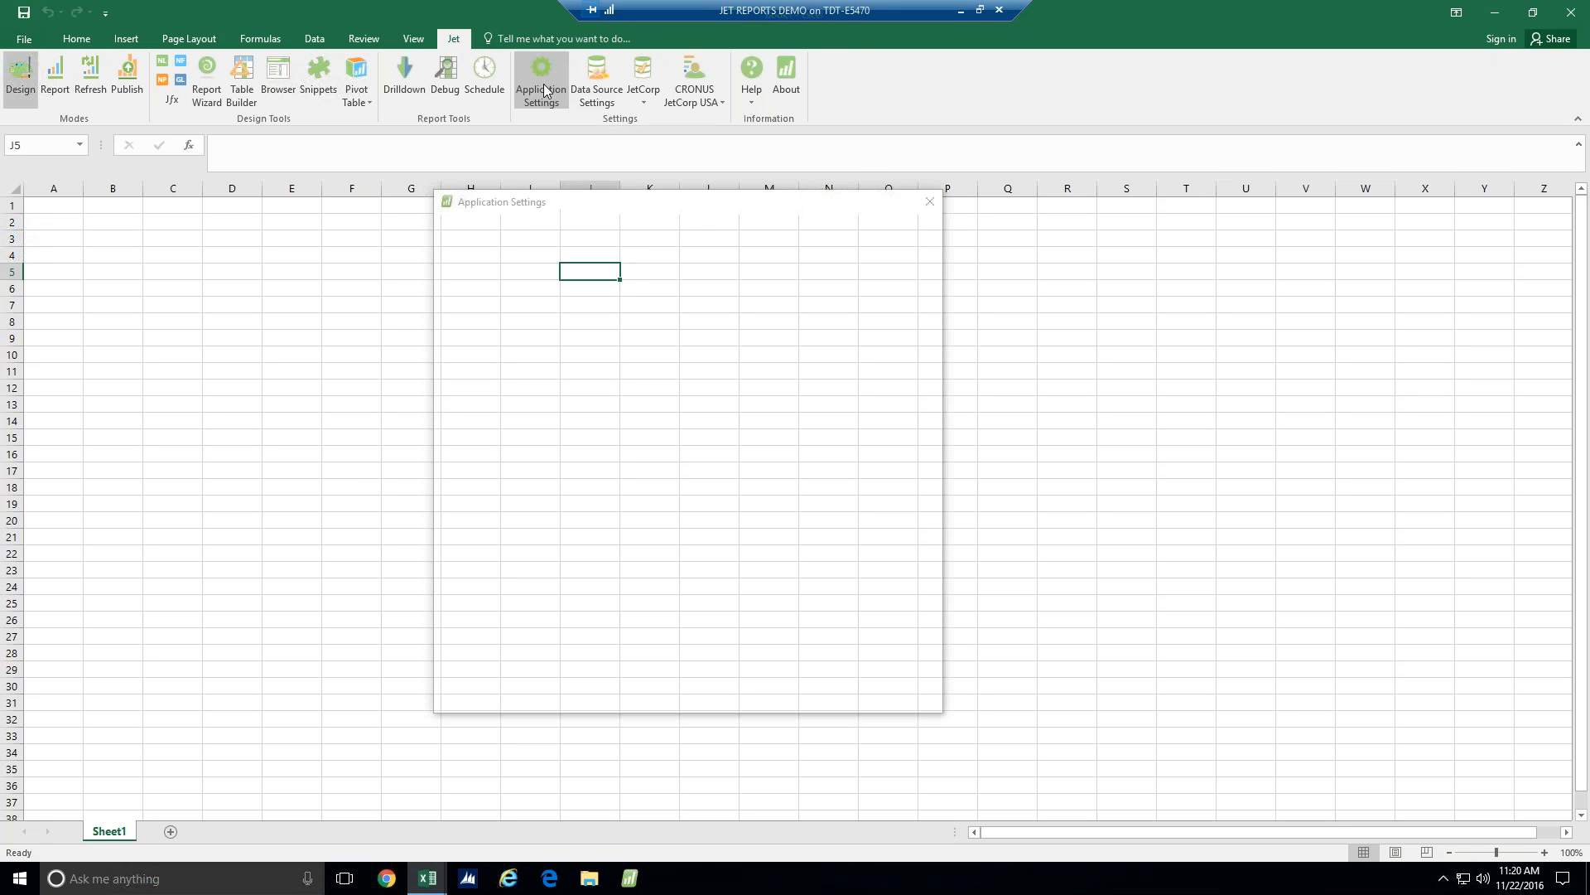
click(735, 472)
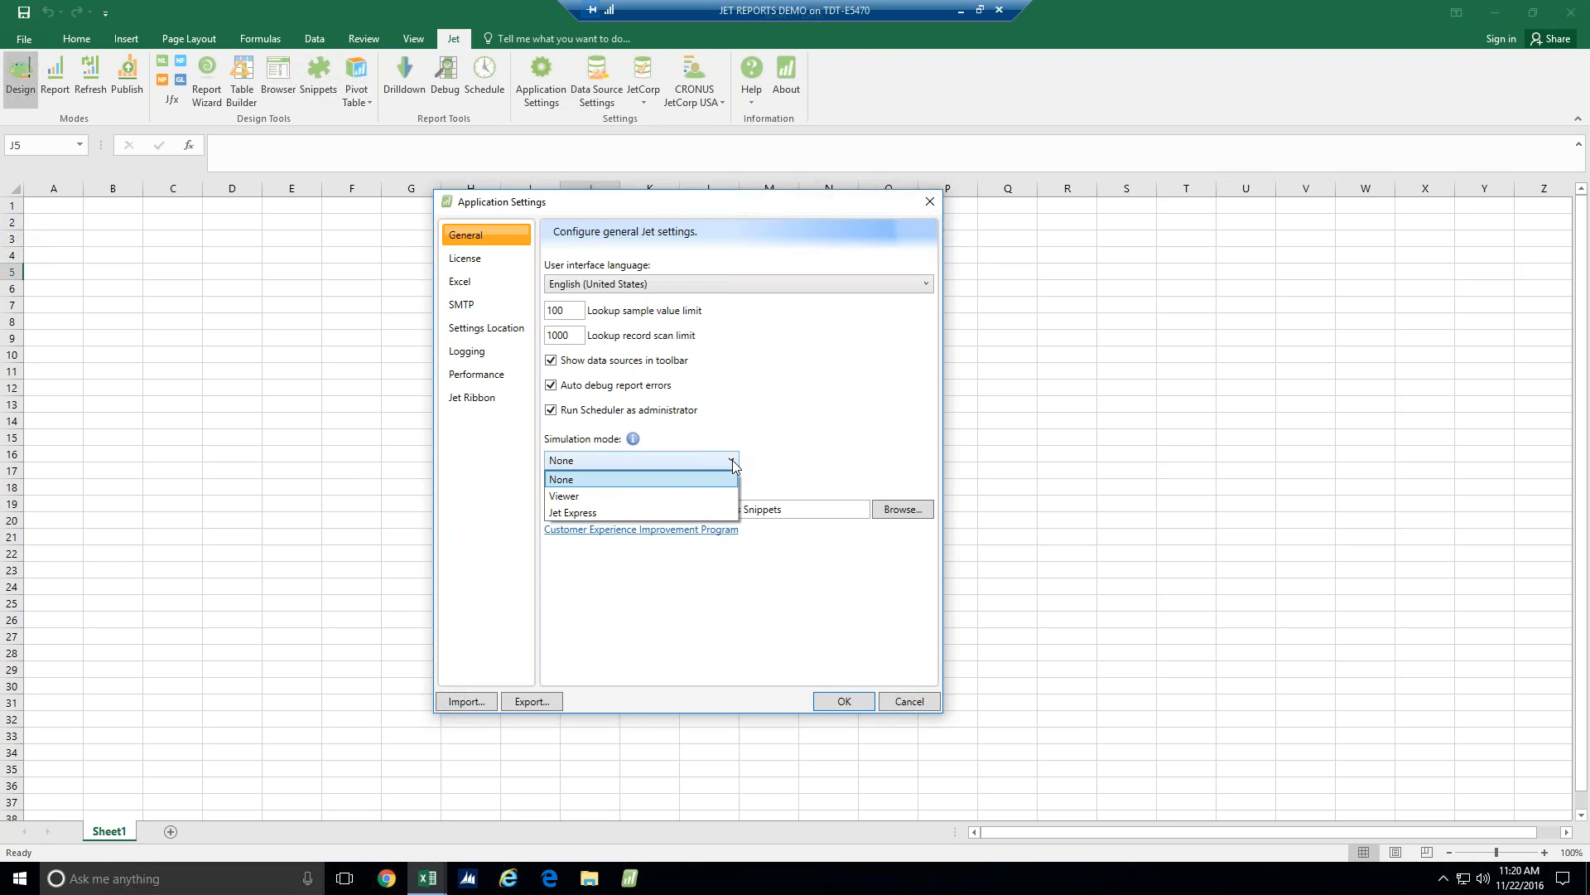
click(629, 515)
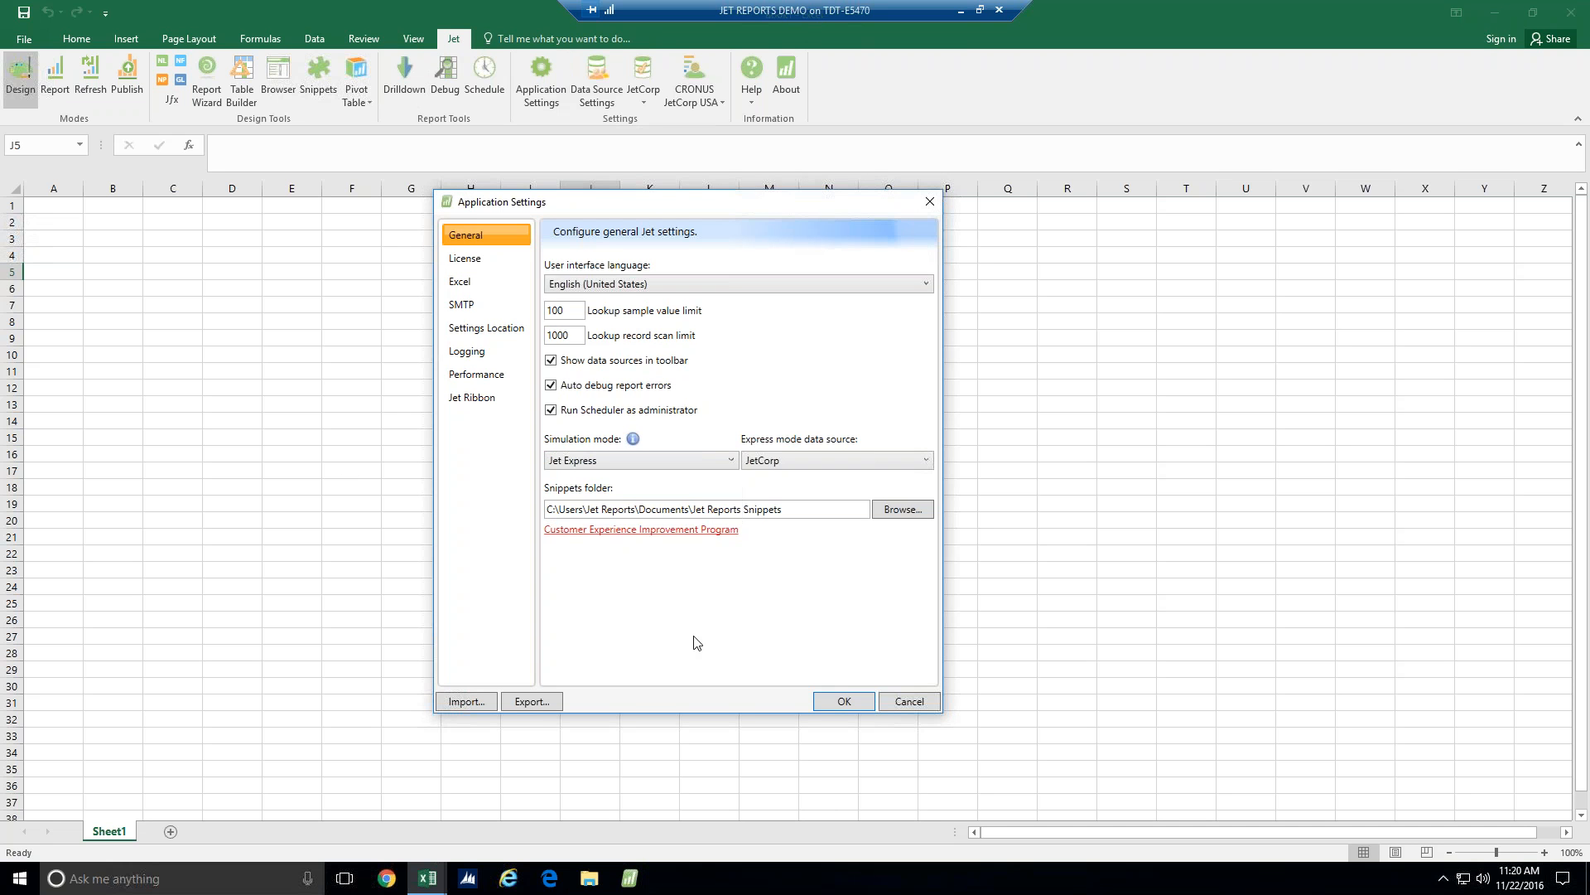
click(840, 701)
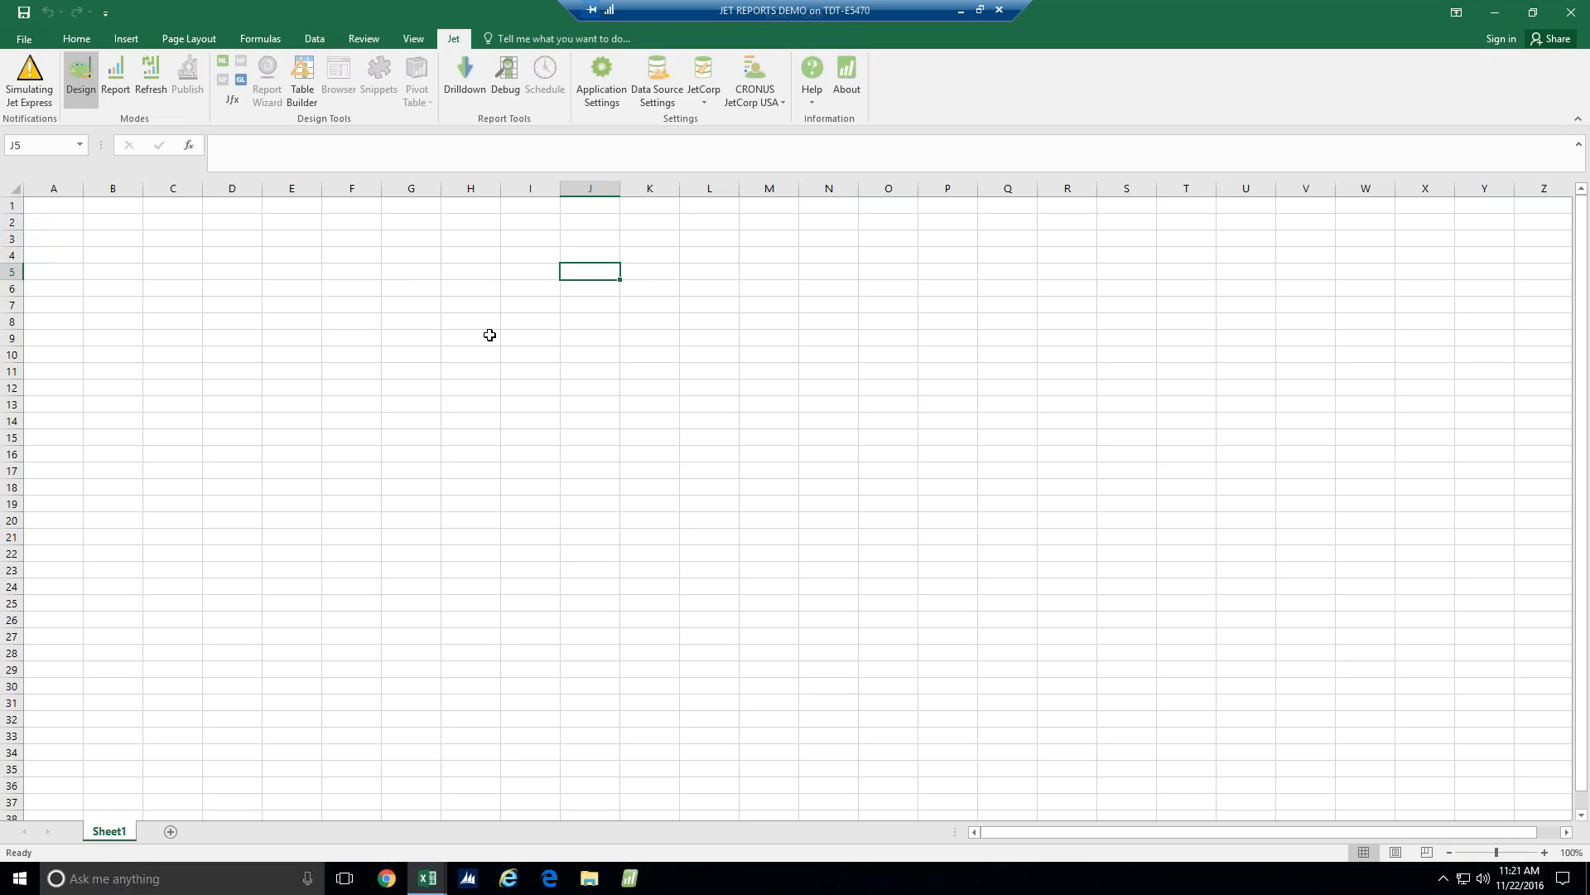
Set the Jet application's simulation mode back to None
click(609, 77)
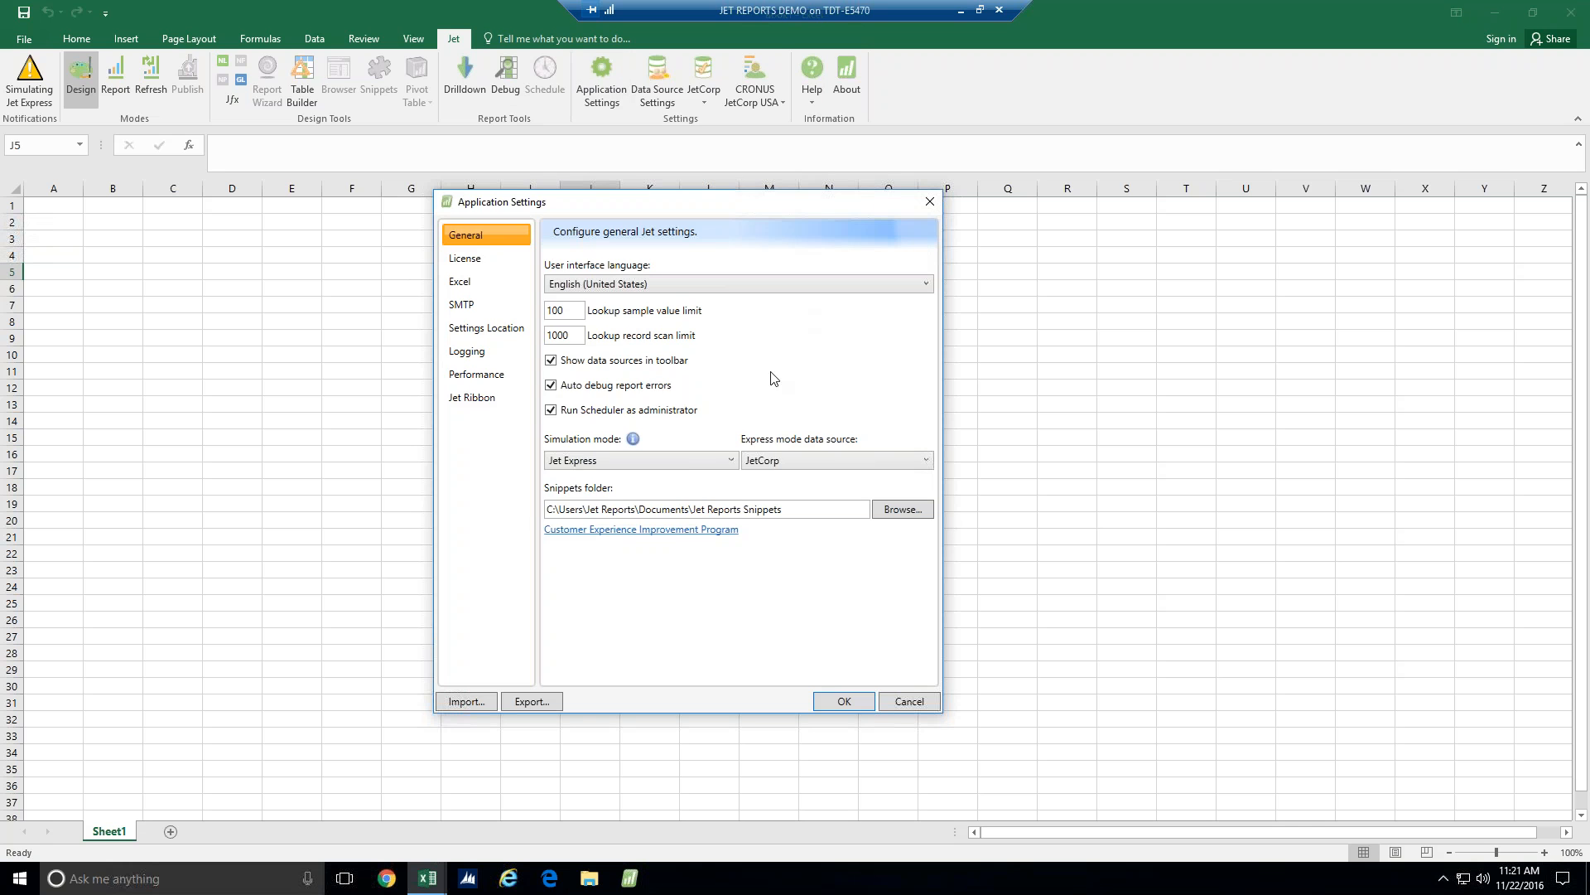
click(731, 462)
click(674, 480)
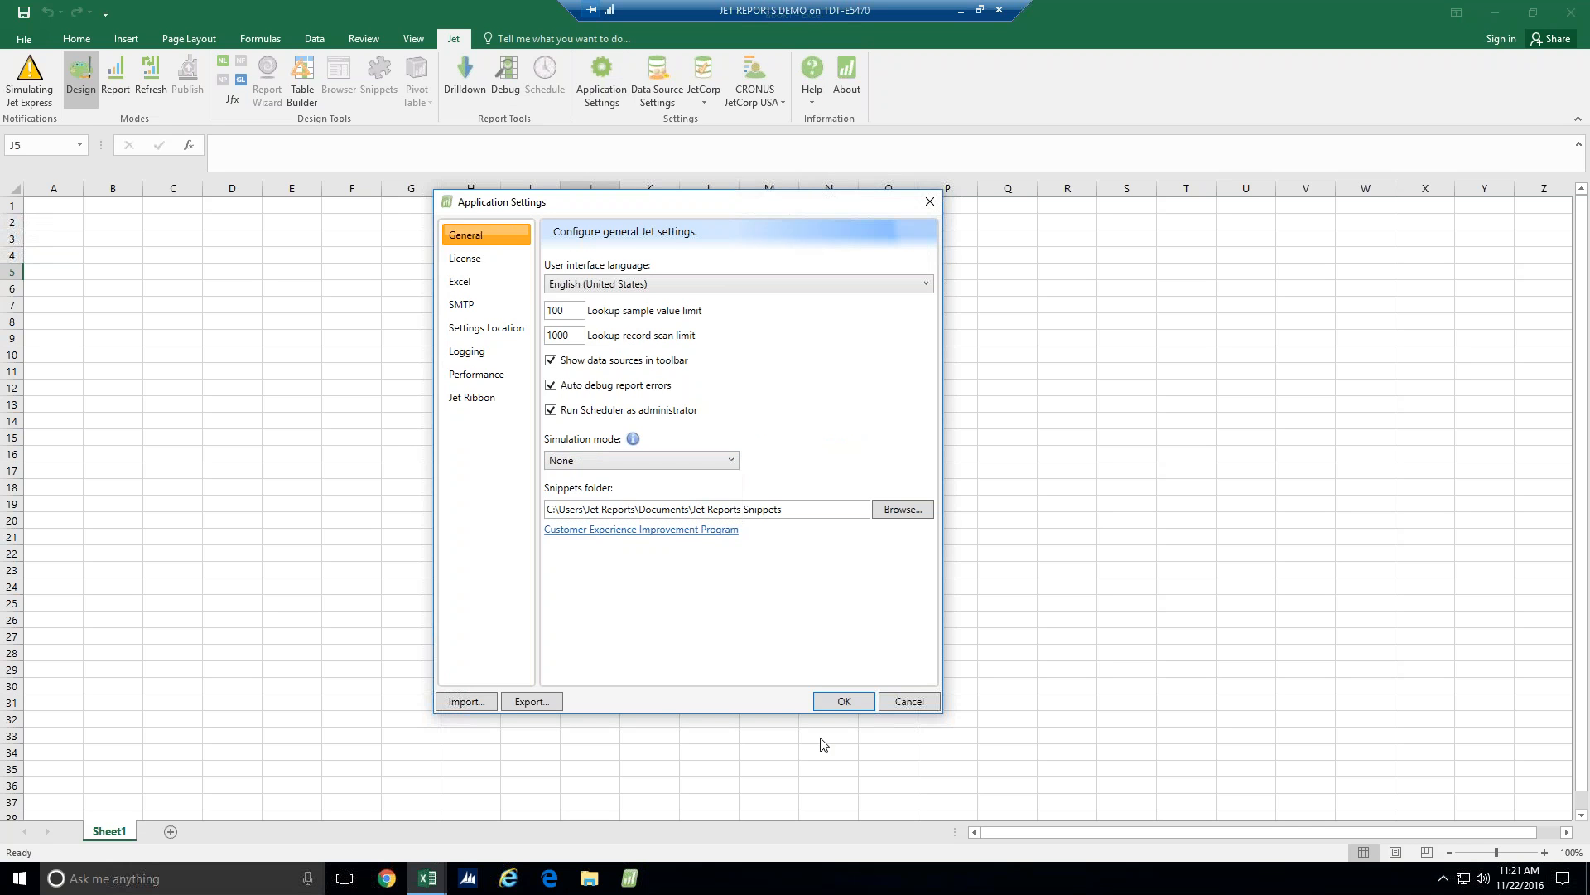
click(844, 700)
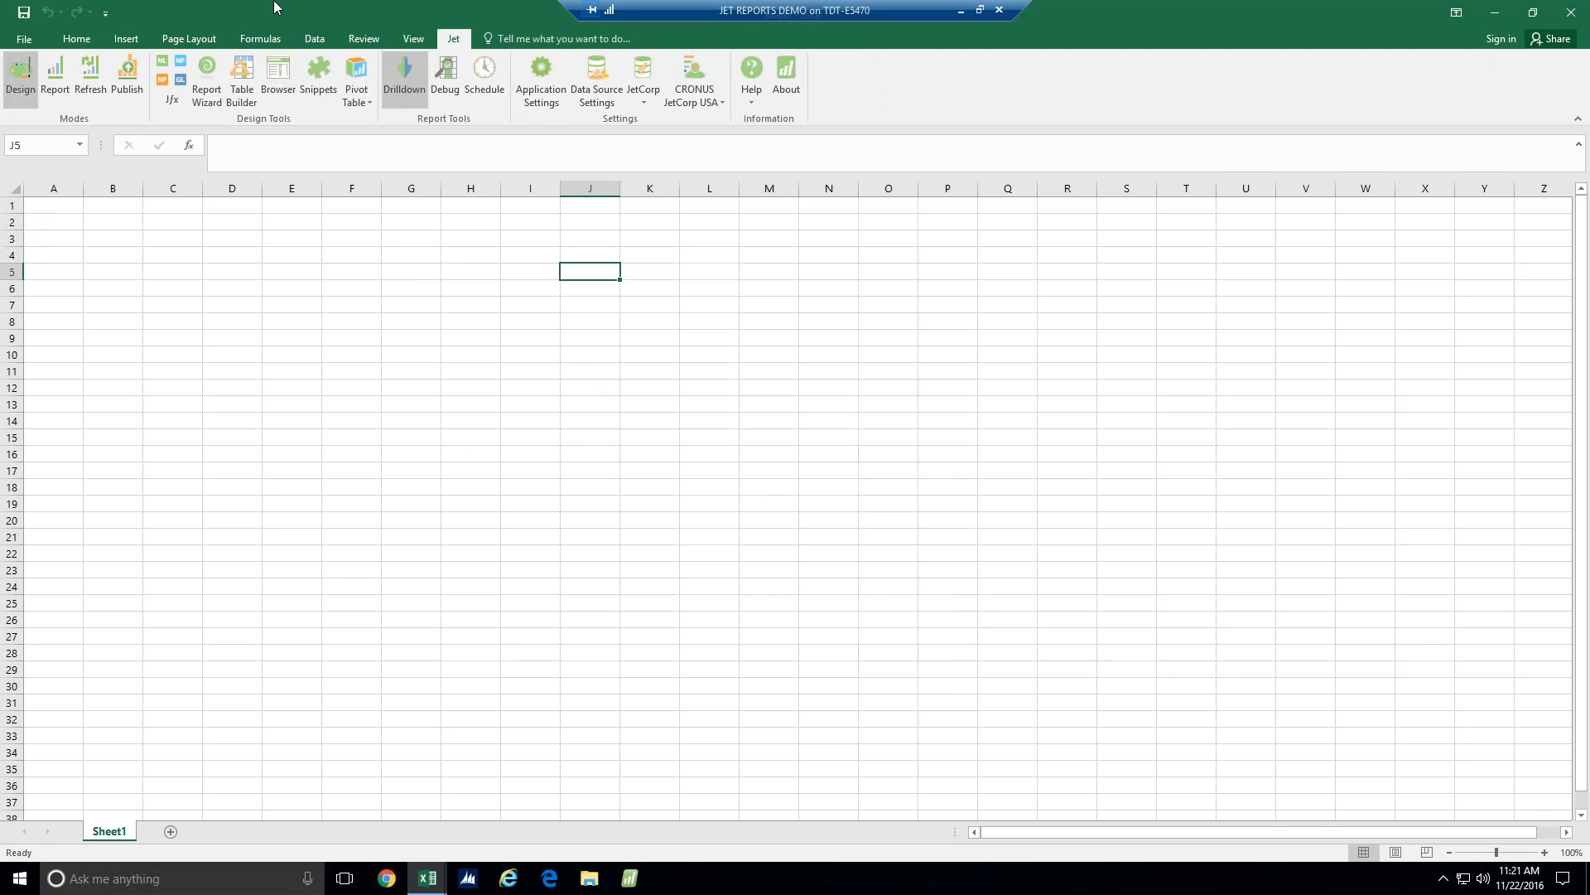
Open the Jet Browser for the JetCorp data source and look through its list of tables
click(282, 80)
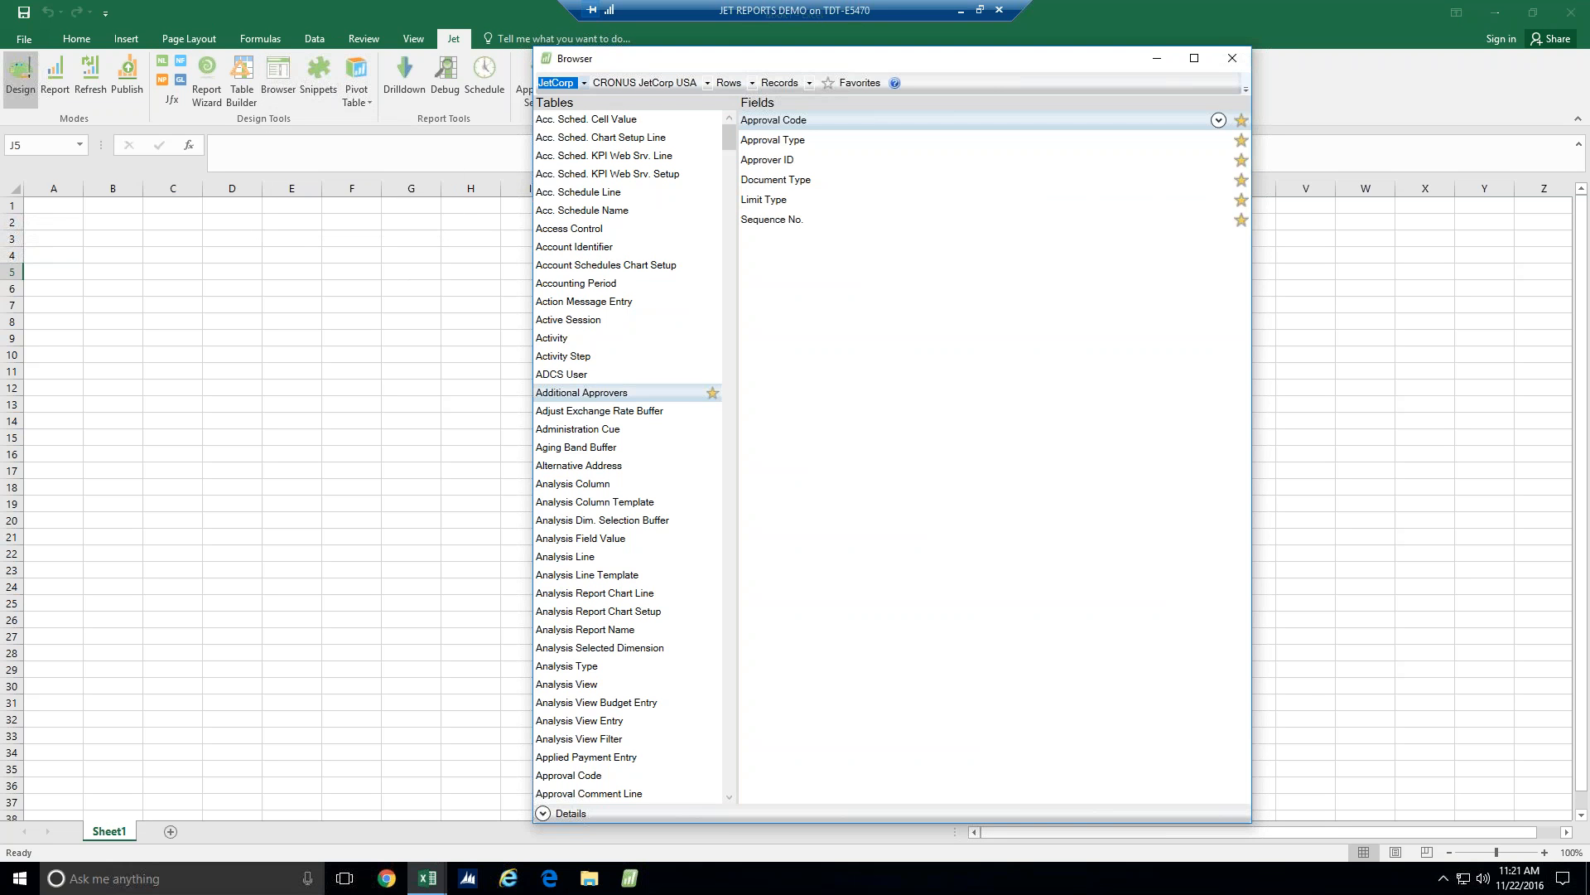
mouse_move(980, 69)
mouse_down()
mouse_move(987, 95)
mouse_move(980, 76)
mouse_up()
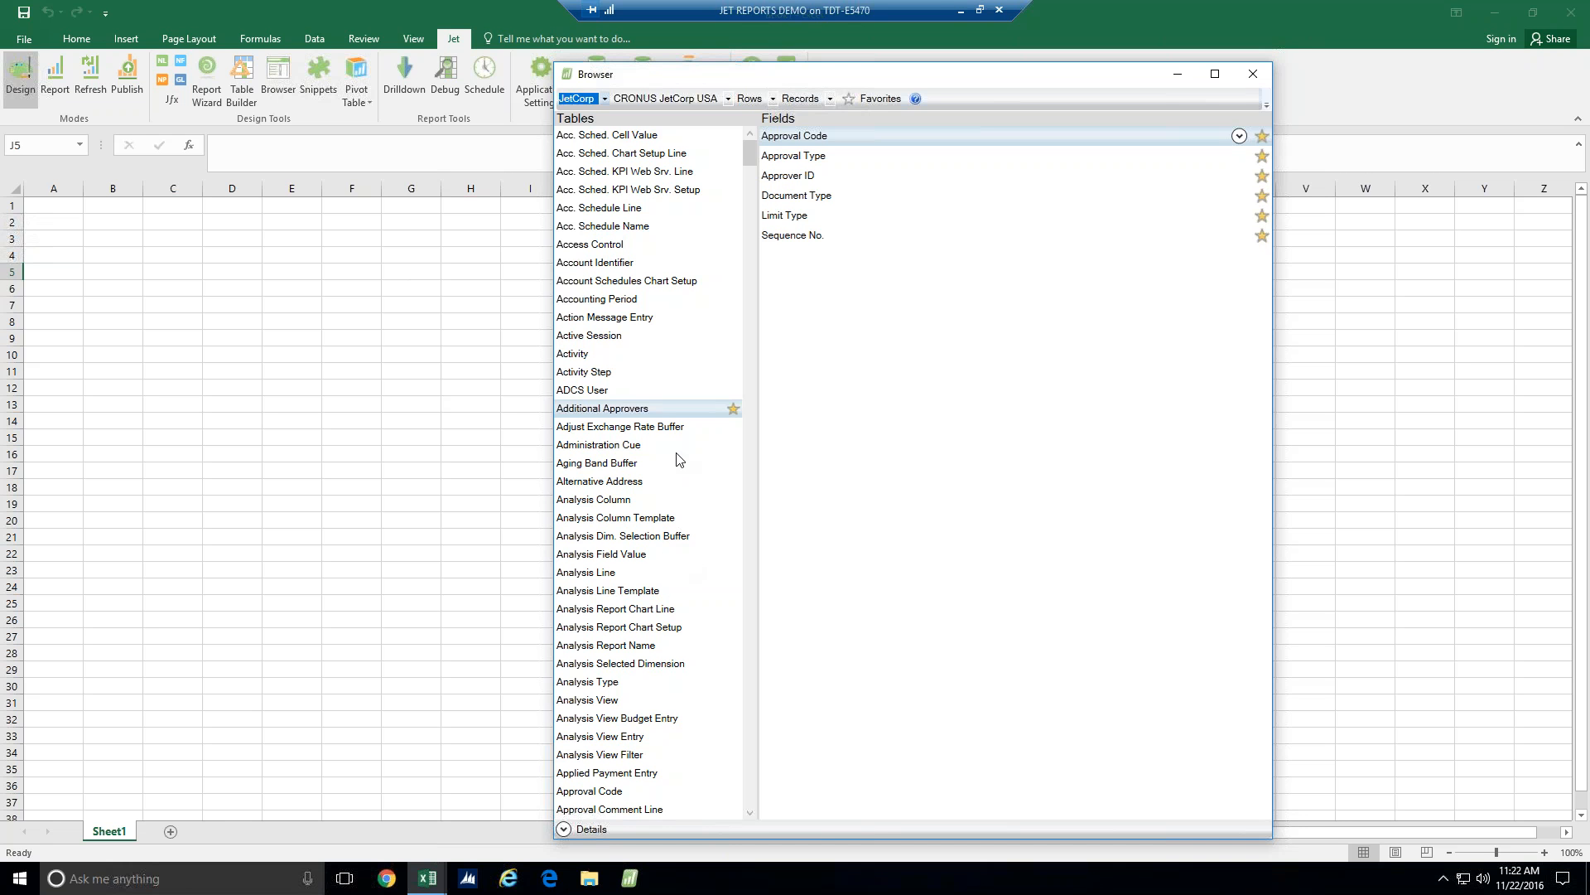
click(675, 408)
scroll(676, 411, down, 6)
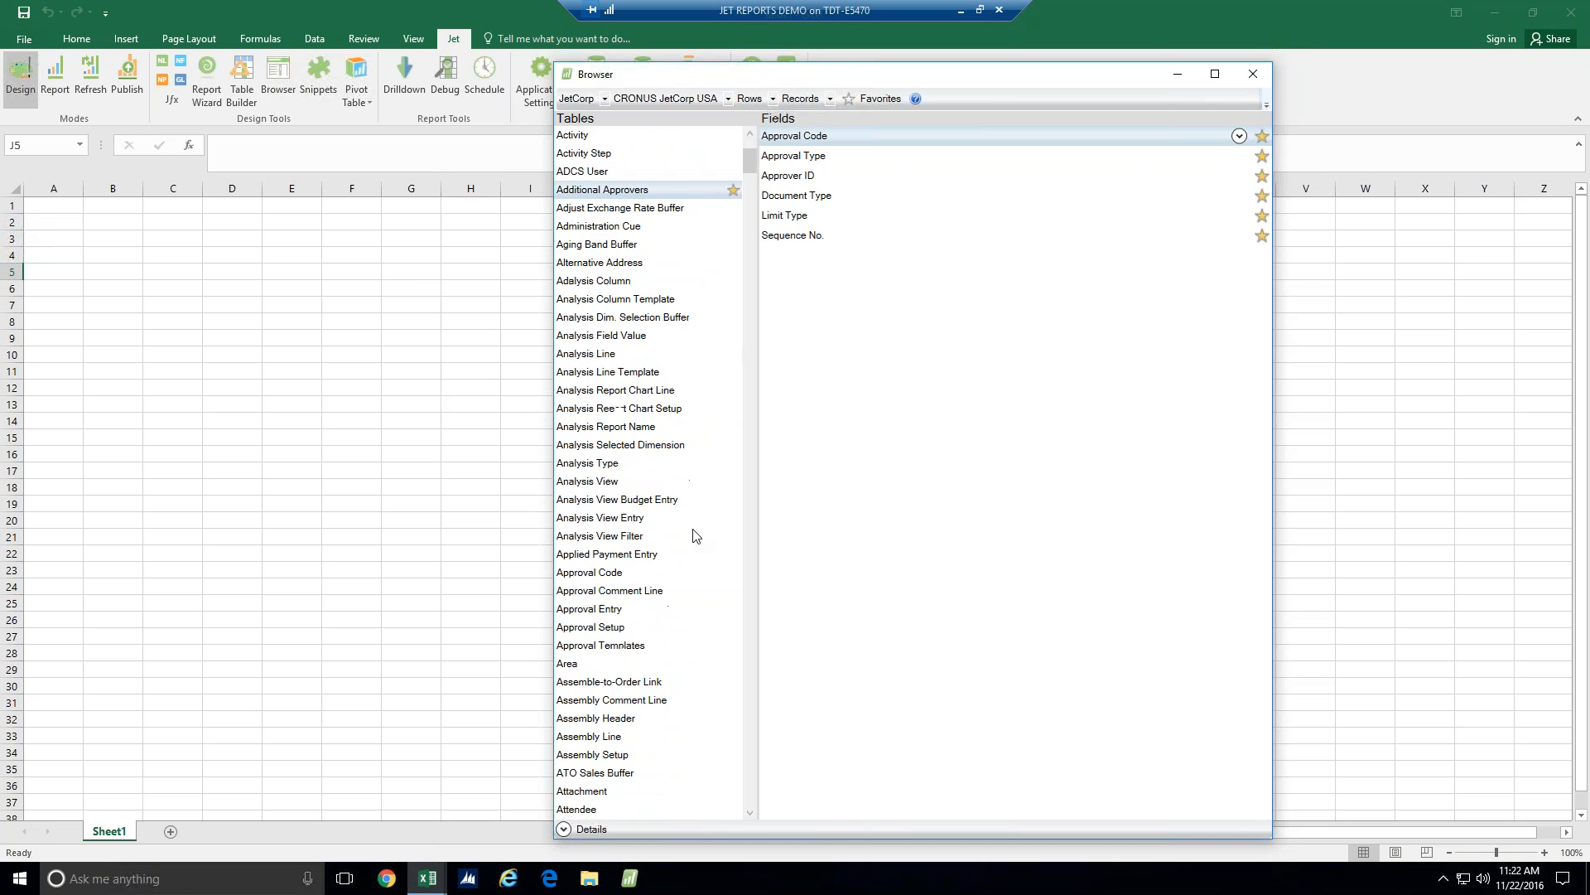
scroll(698, 546, up, 5)
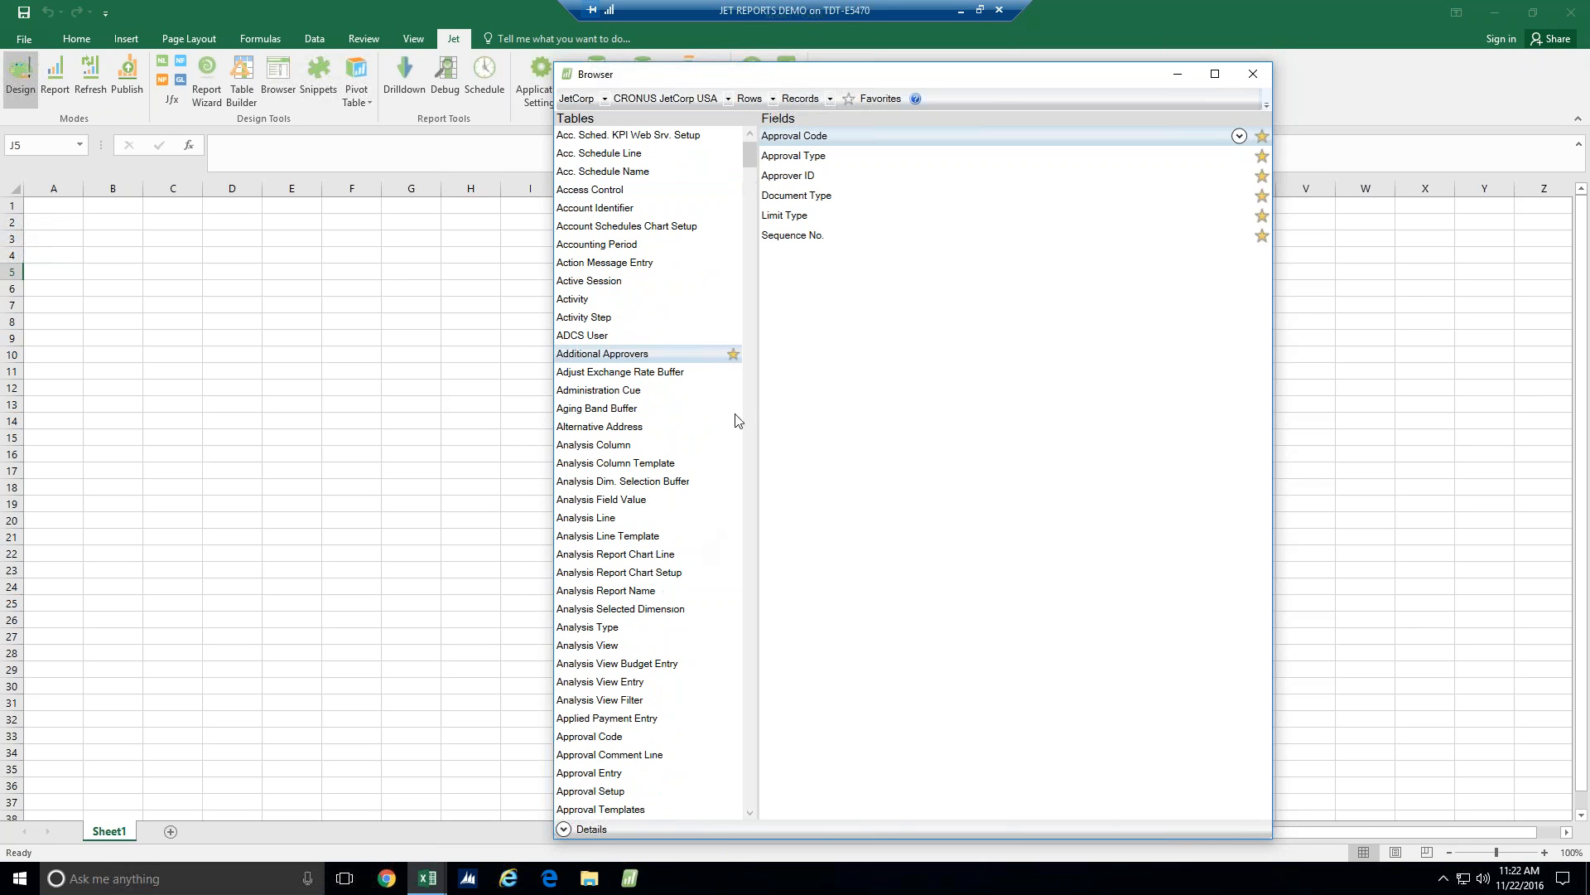
View the fields of the Adjust Exchange Rate Buffer table, and switch the favorites-only display on and off again
click(695, 374)
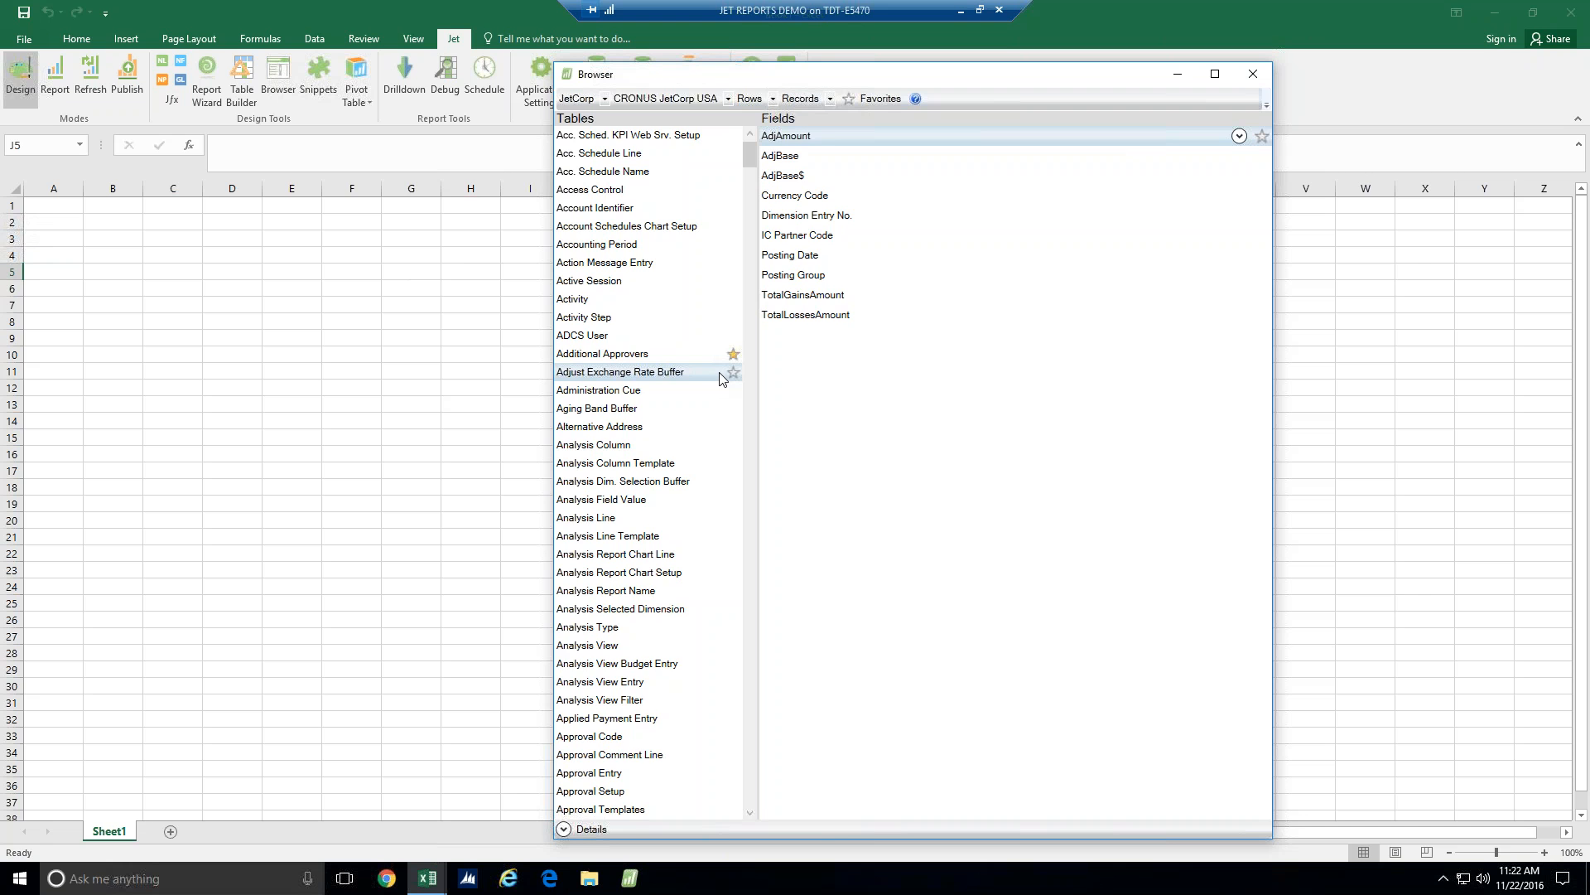
click(874, 100)
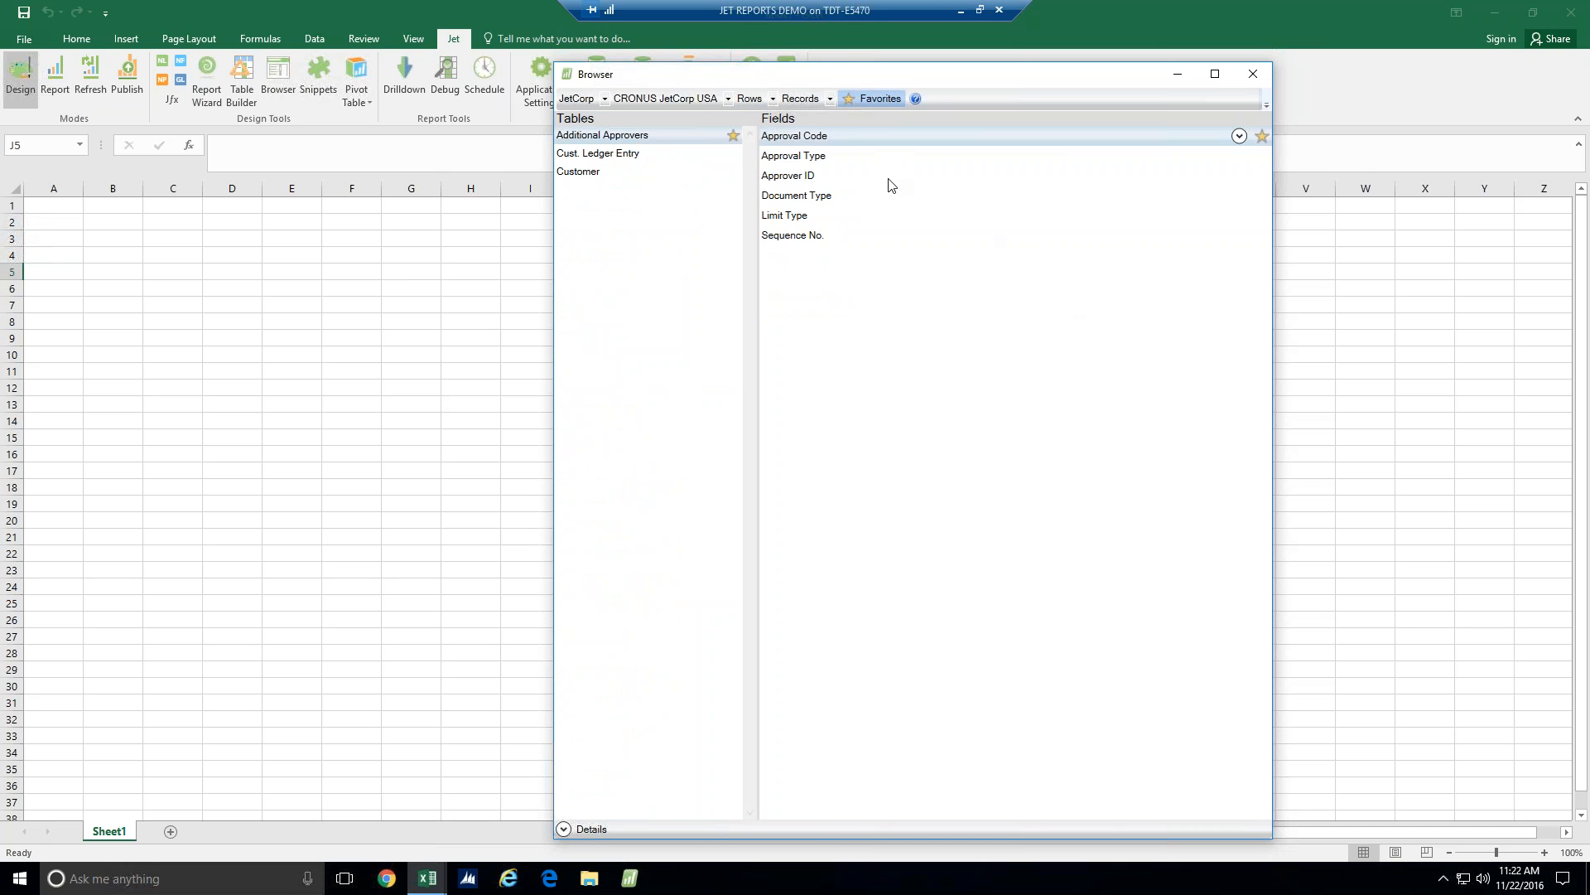
click(869, 99)
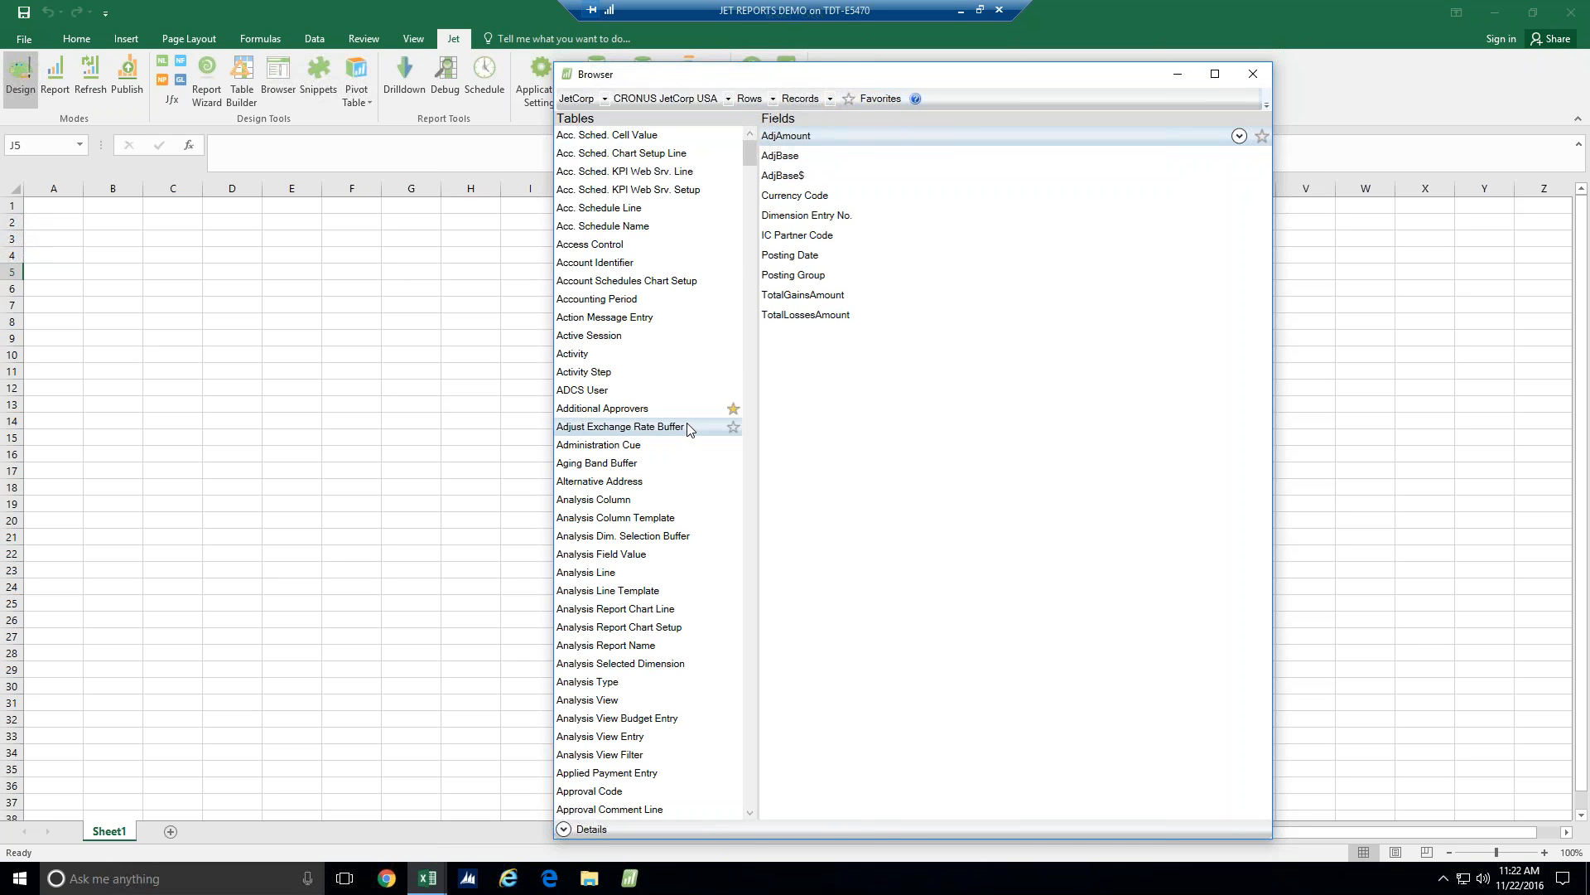
Find the Customer table in the Jet Browser and display its fields
text(cu)
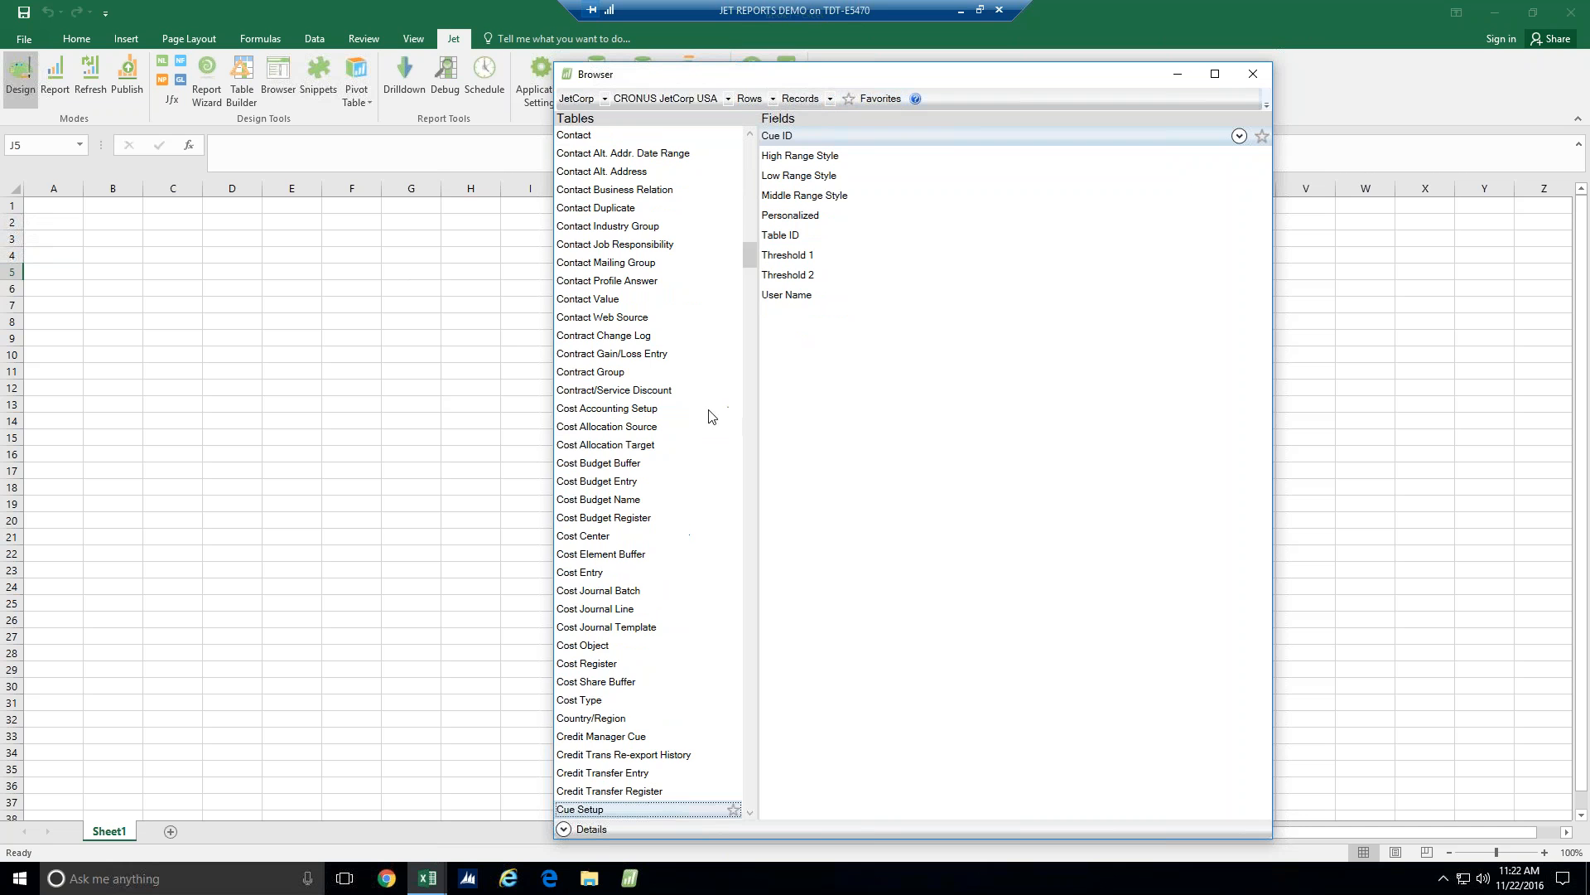
scroll(732, 631, down, 3)
scroll(688, 619, down, 2)
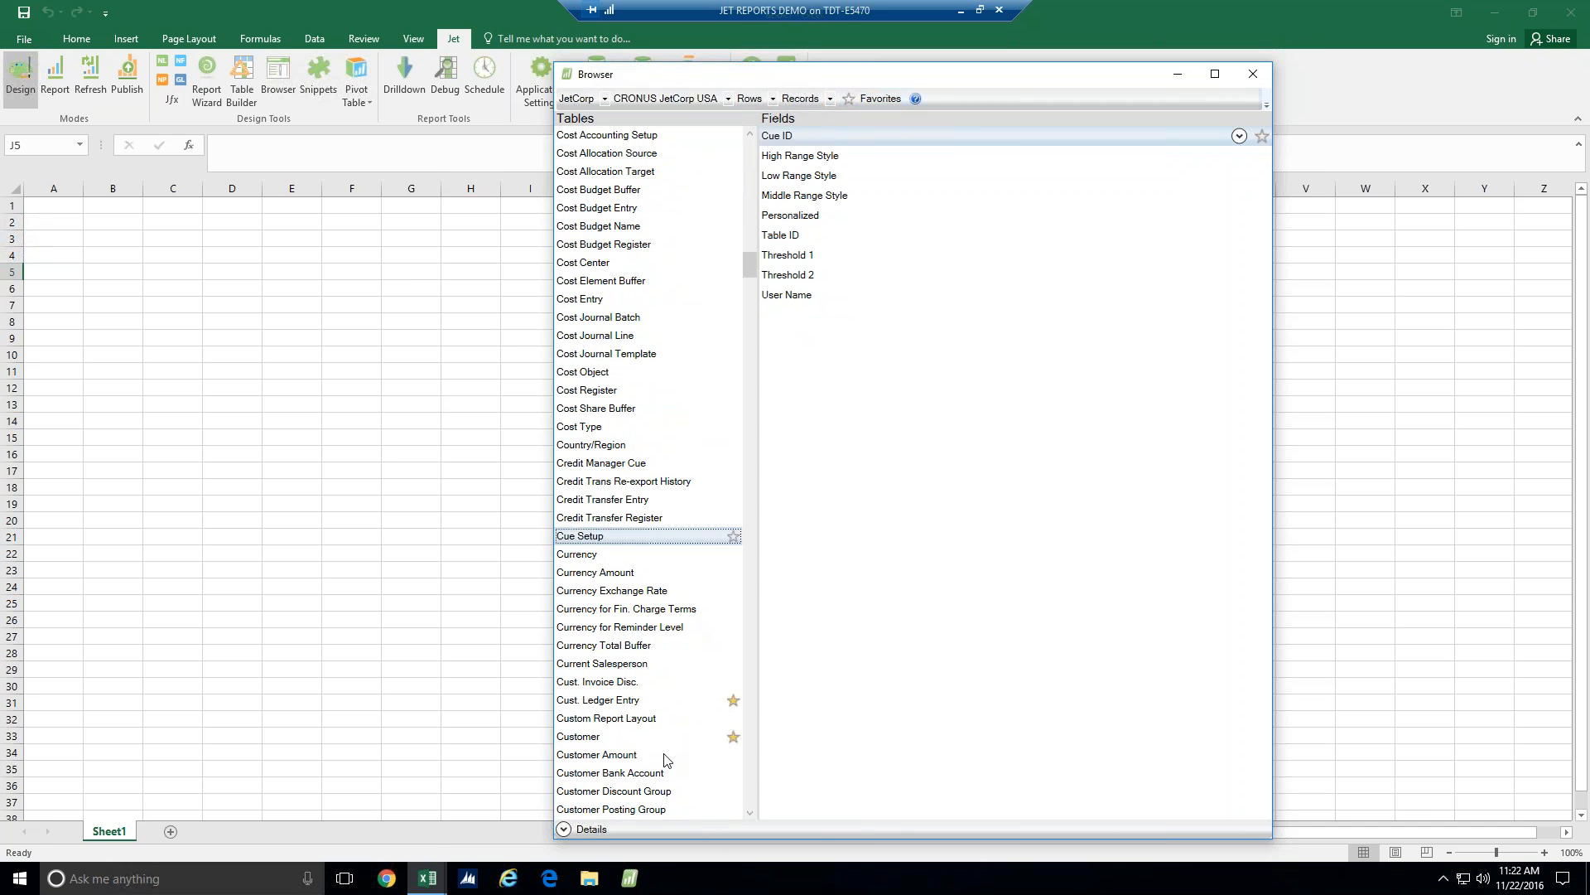
click(655, 738)
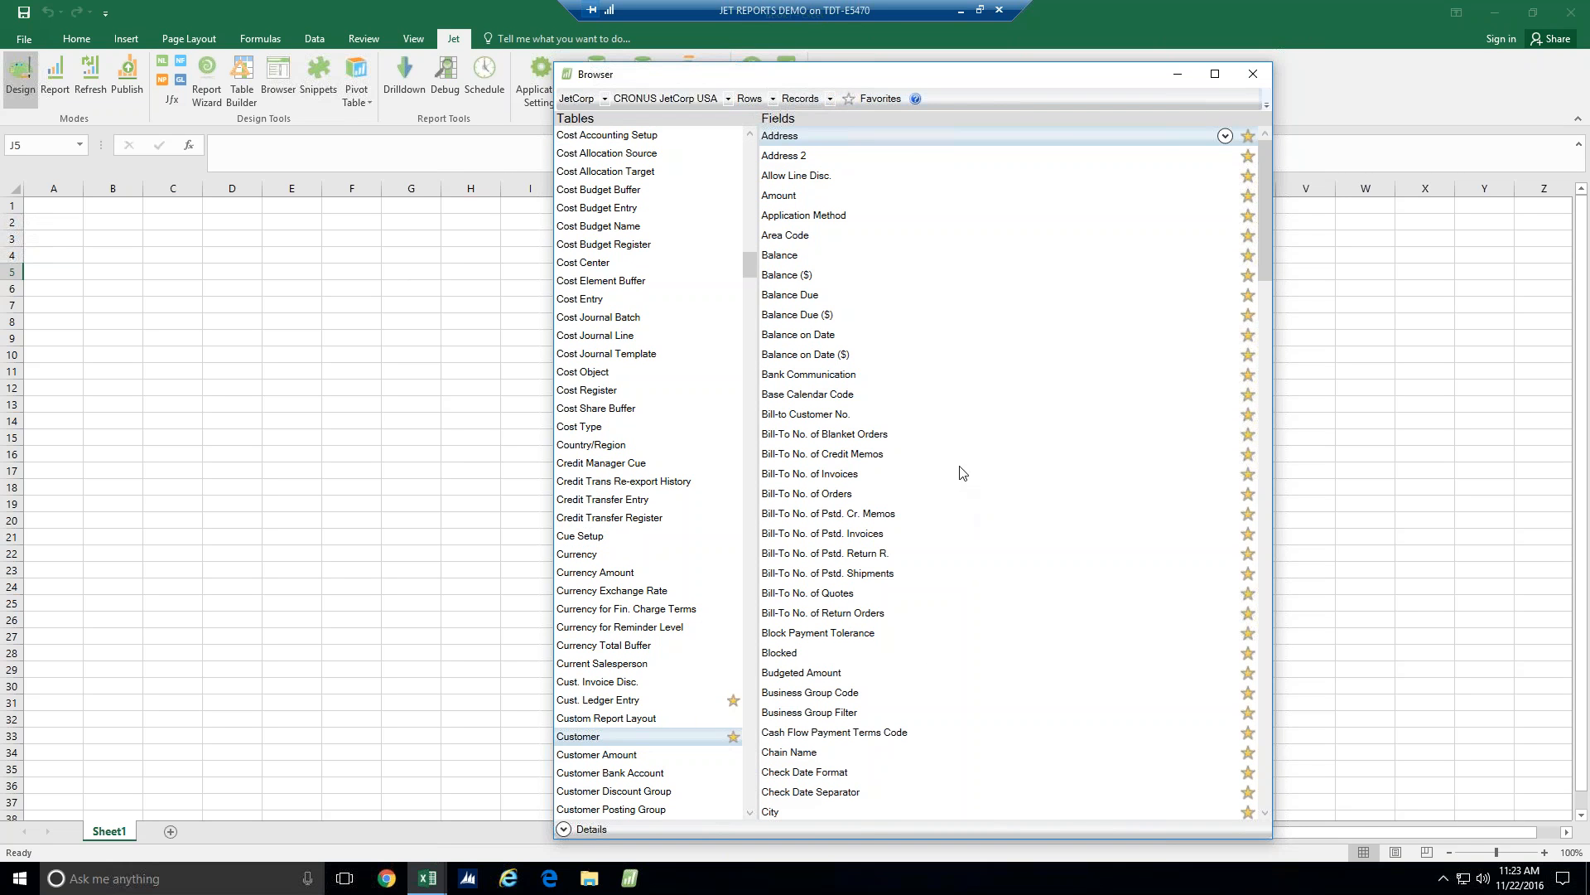
Insert the Customer fields No., Name, State, Salesperson Code and Sales ($) into the worksheet at cell D5, and close the Browser
click(926, 417)
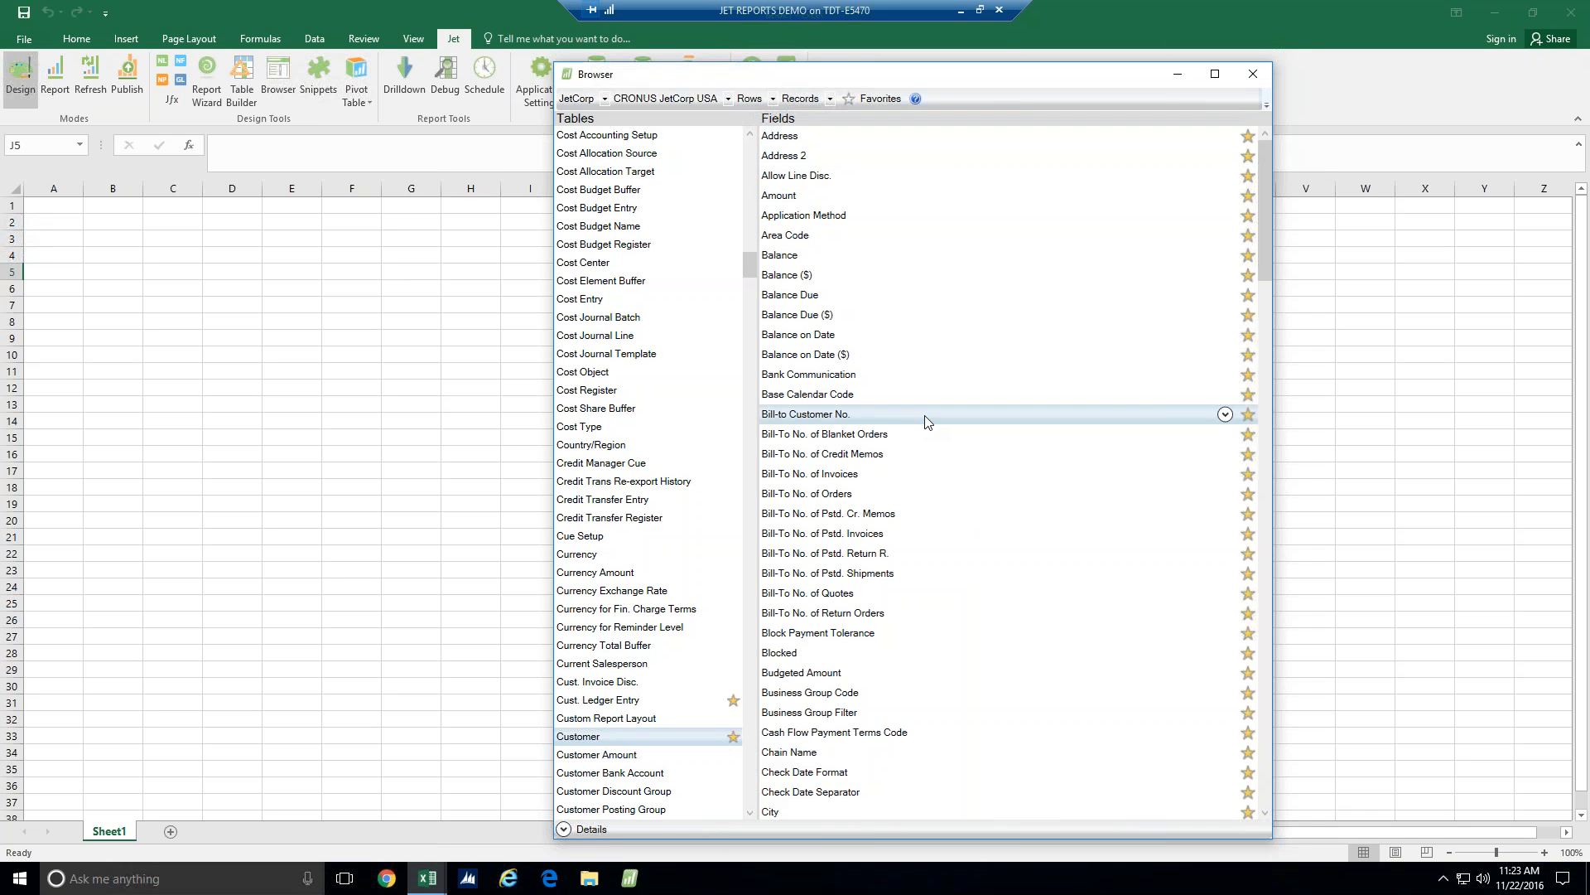
key(n)
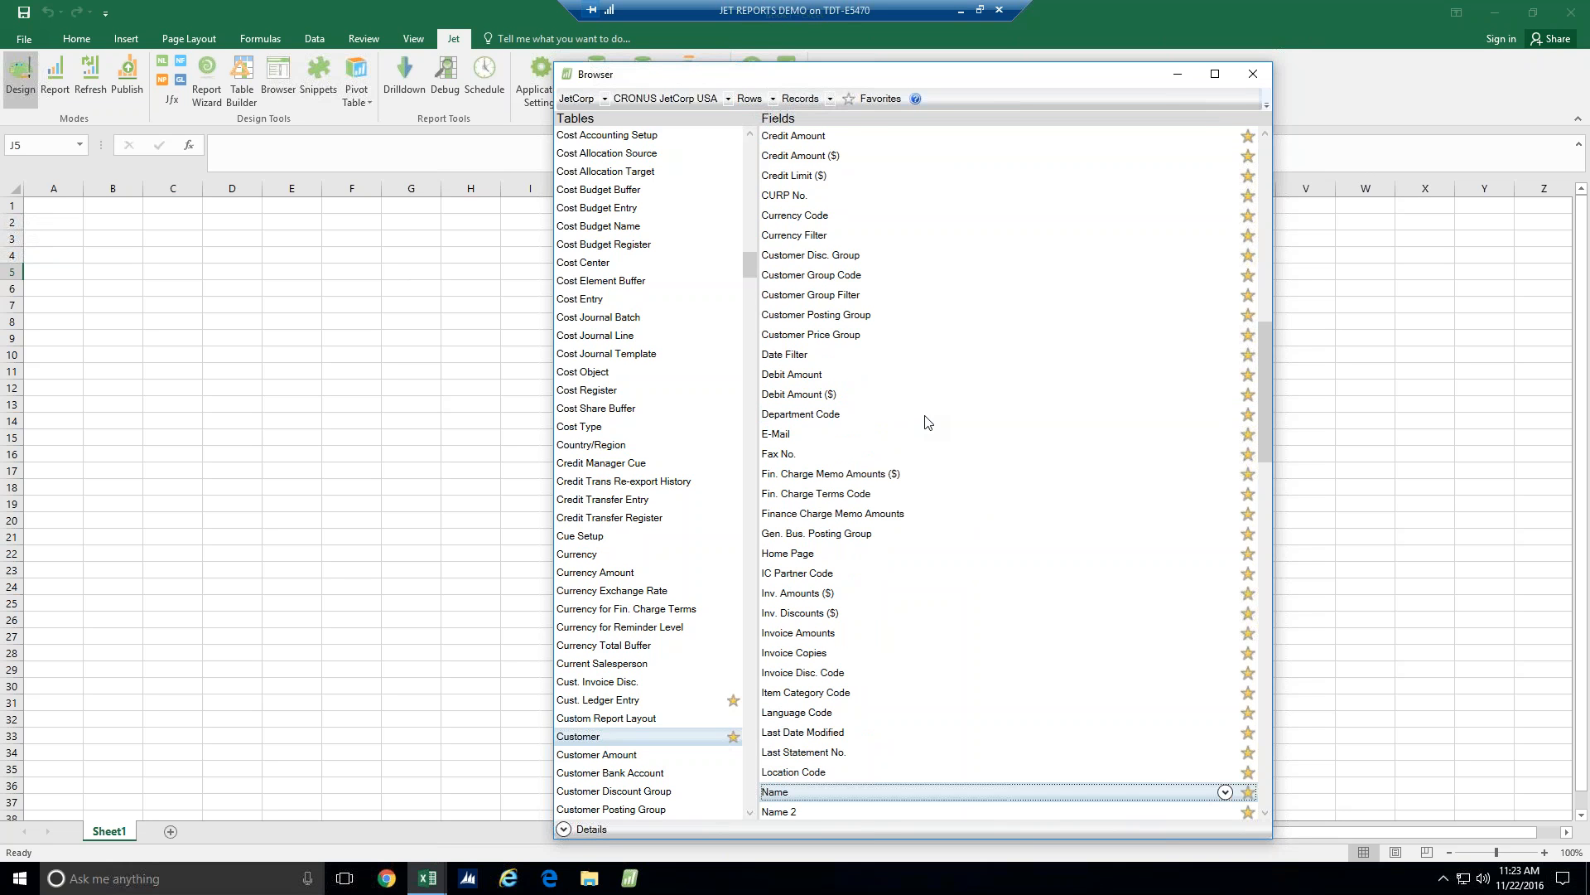
scroll(966, 518, down, 3)
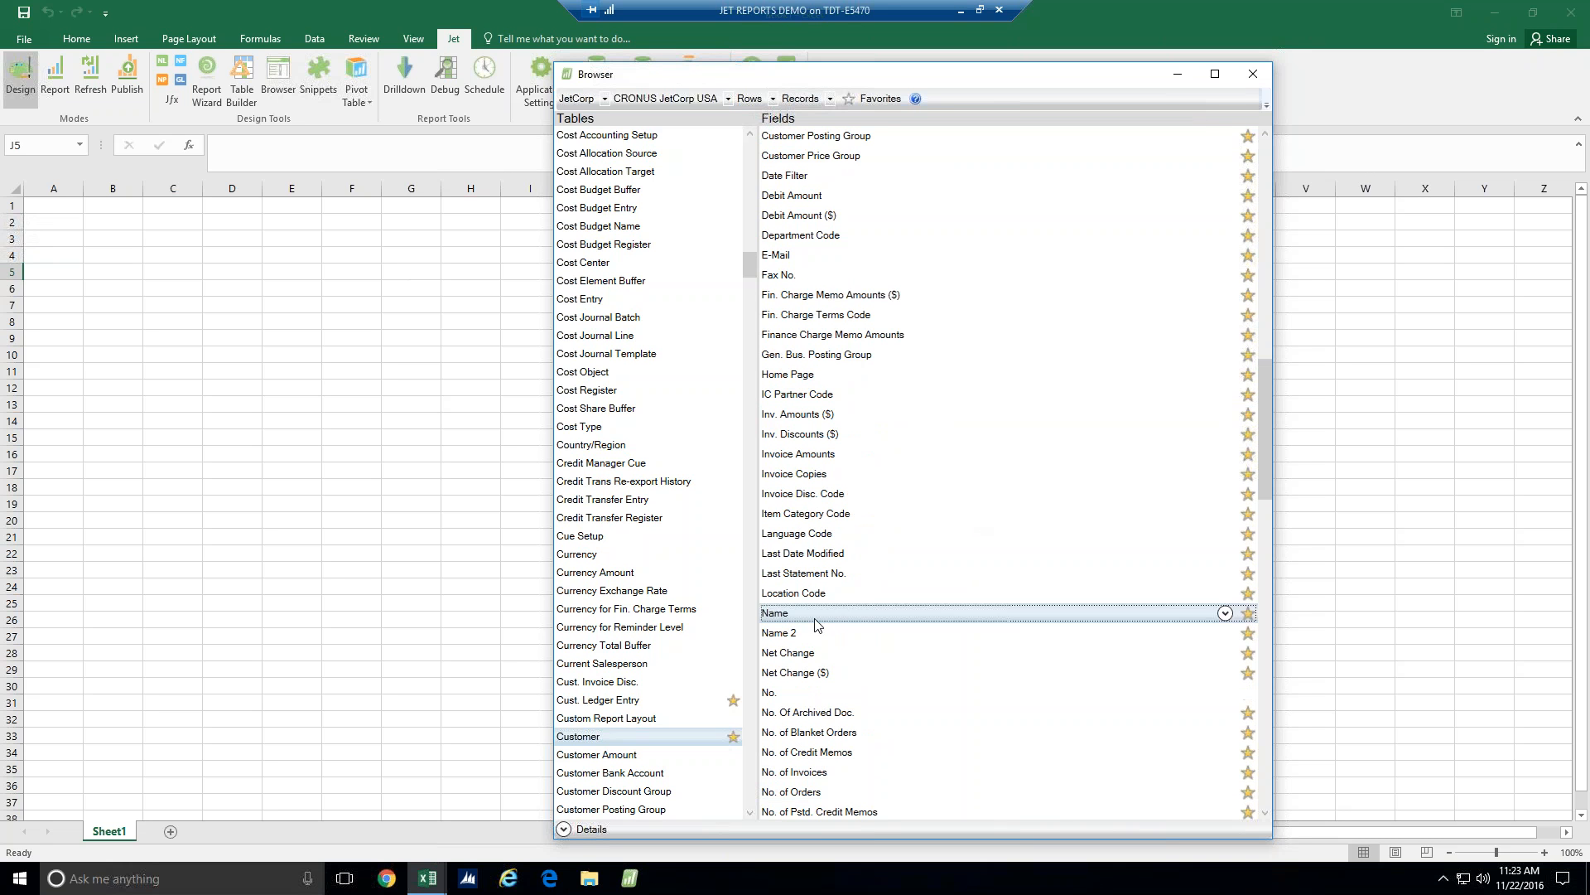
click(800, 694)
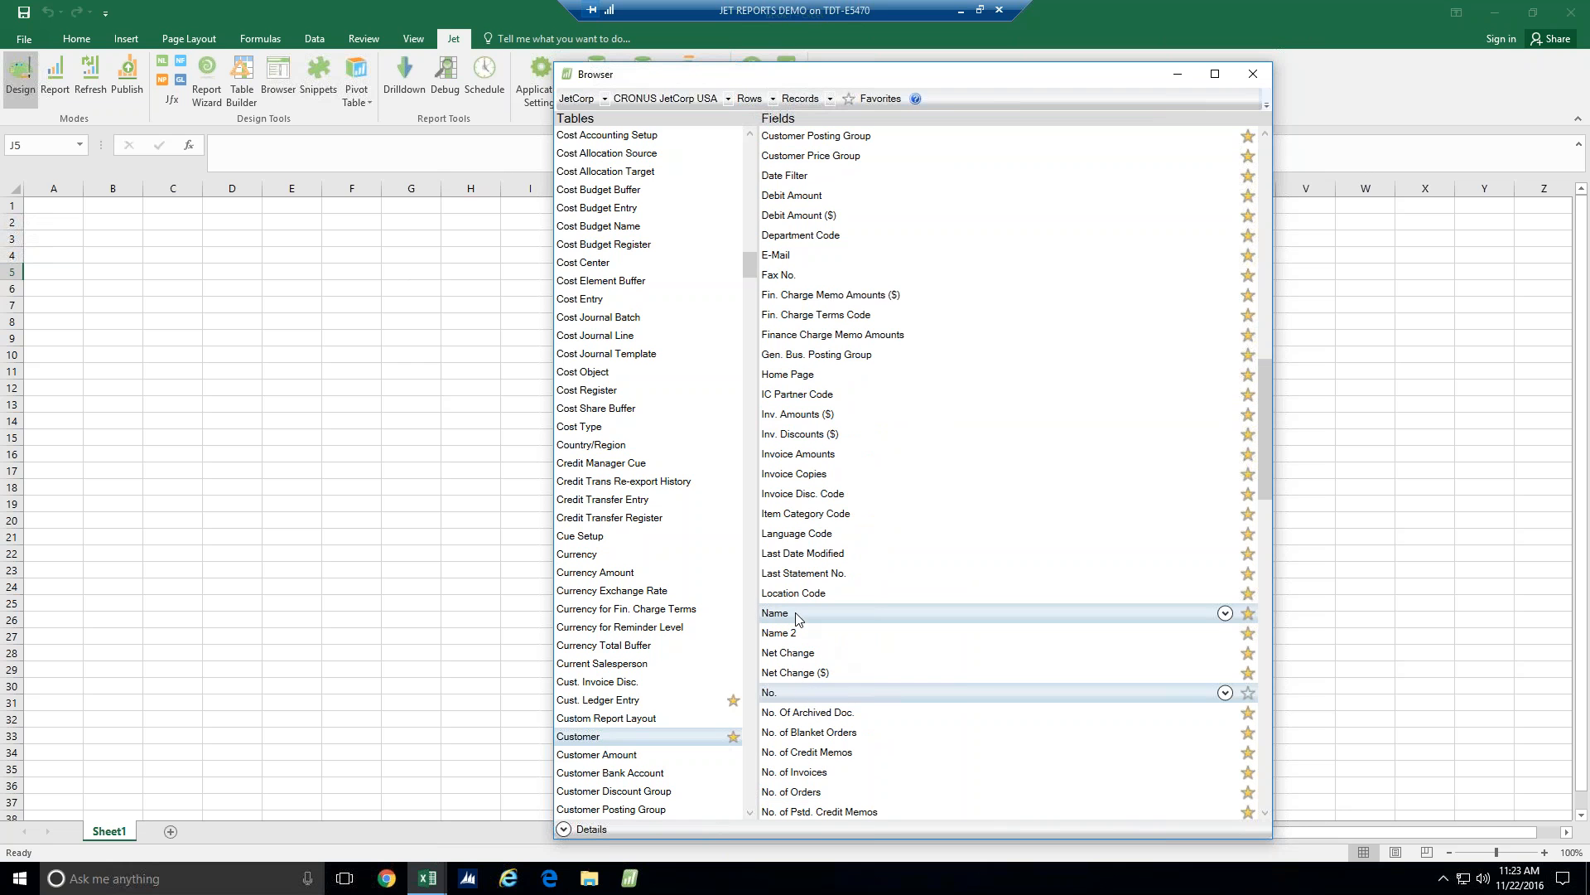
key(n)
scroll(965, 686, down, 4)
scroll(968, 702, down, 11)
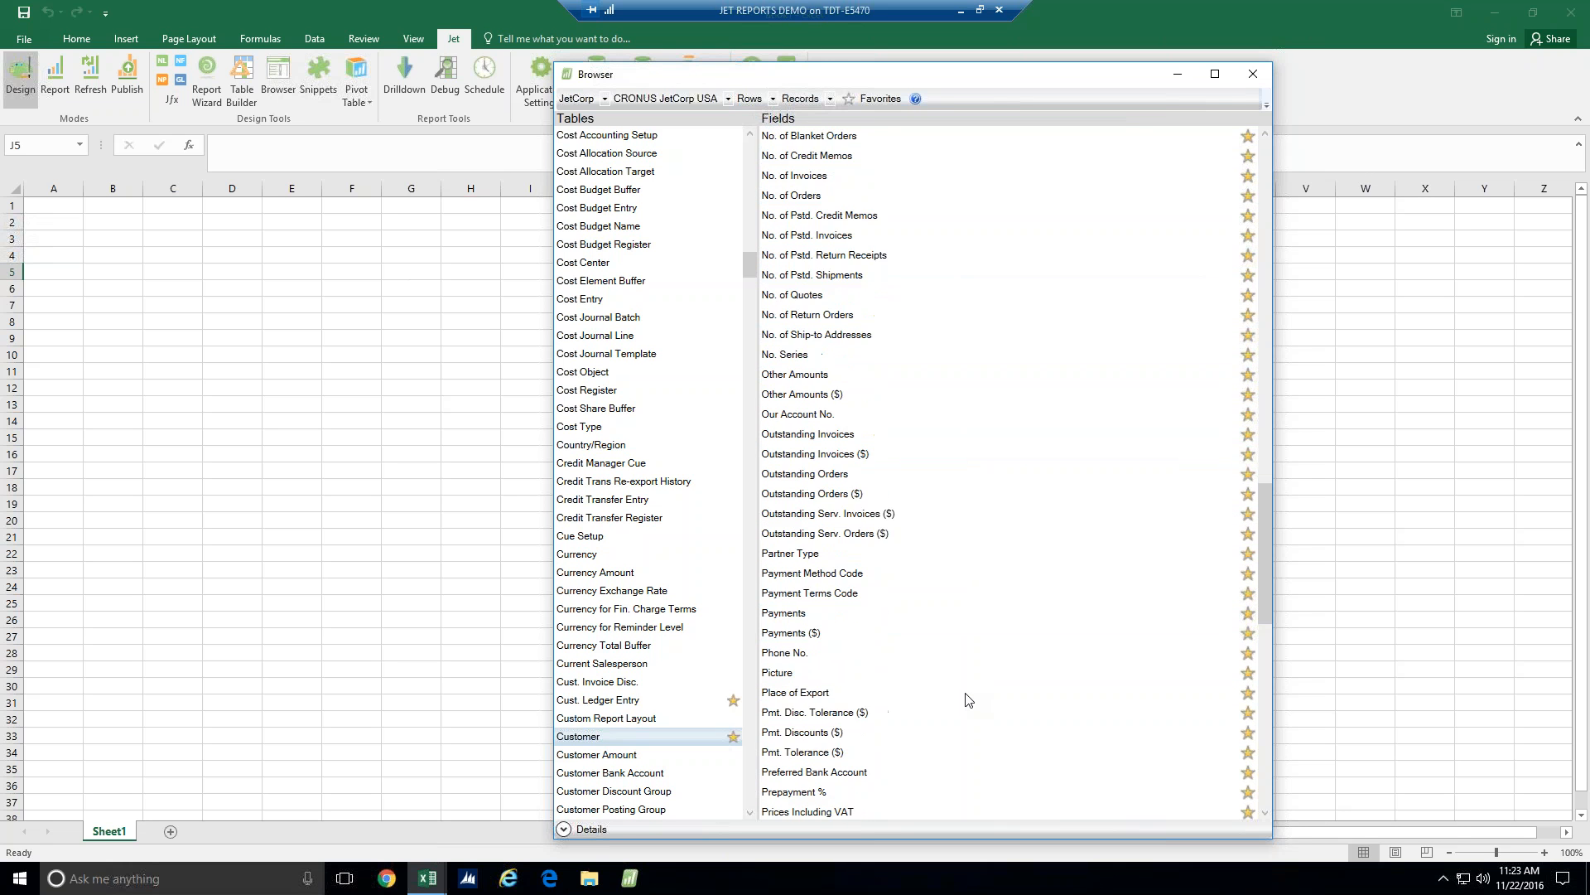
scroll(970, 700, down, 3)
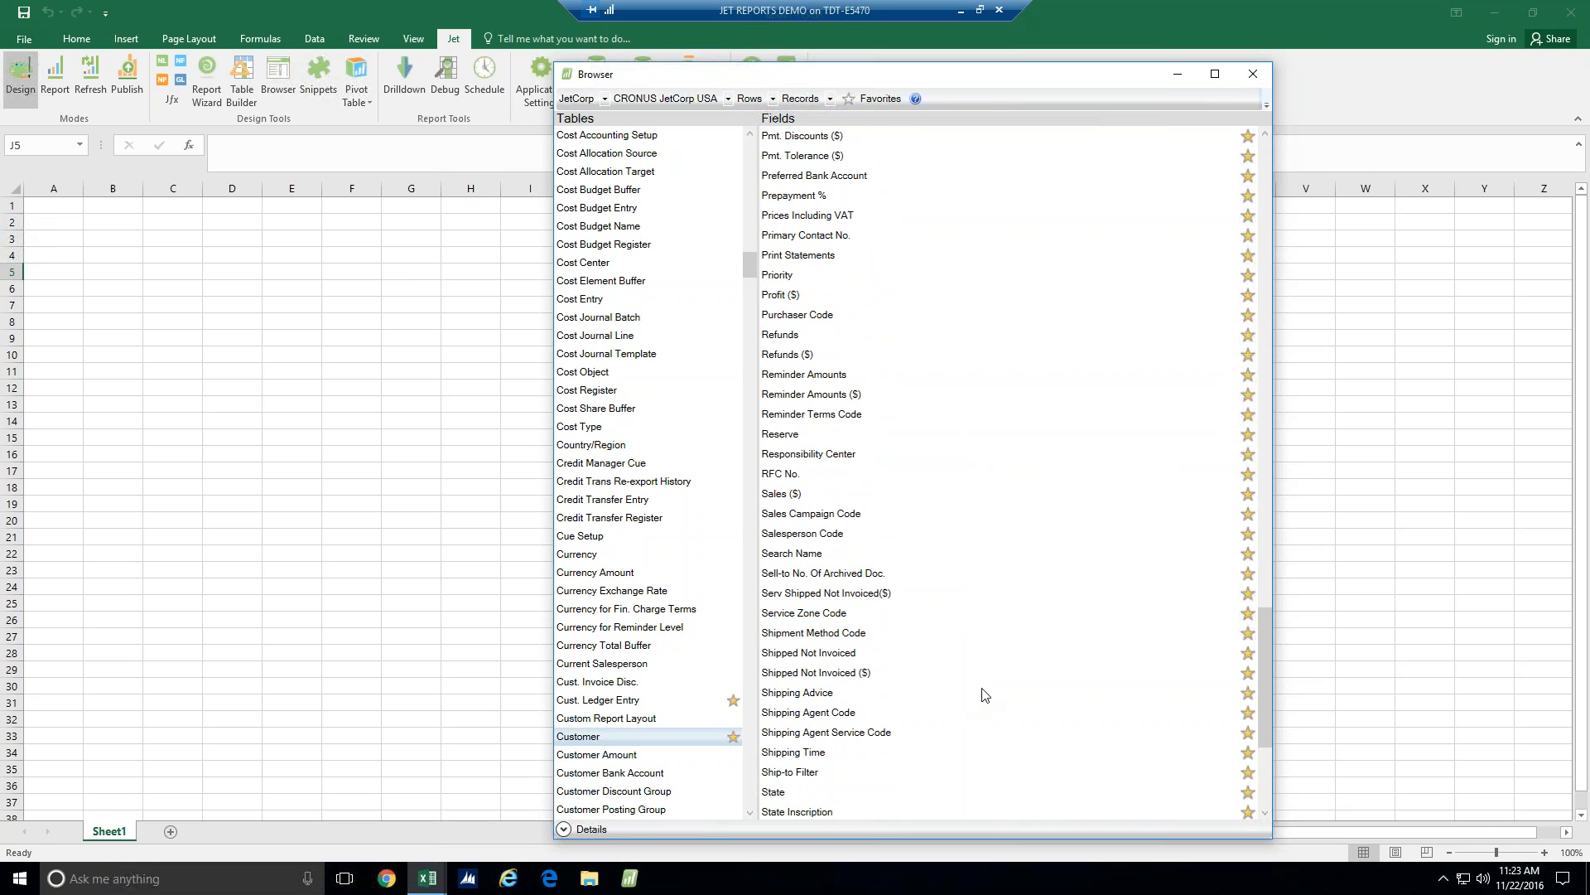
click(816, 800)
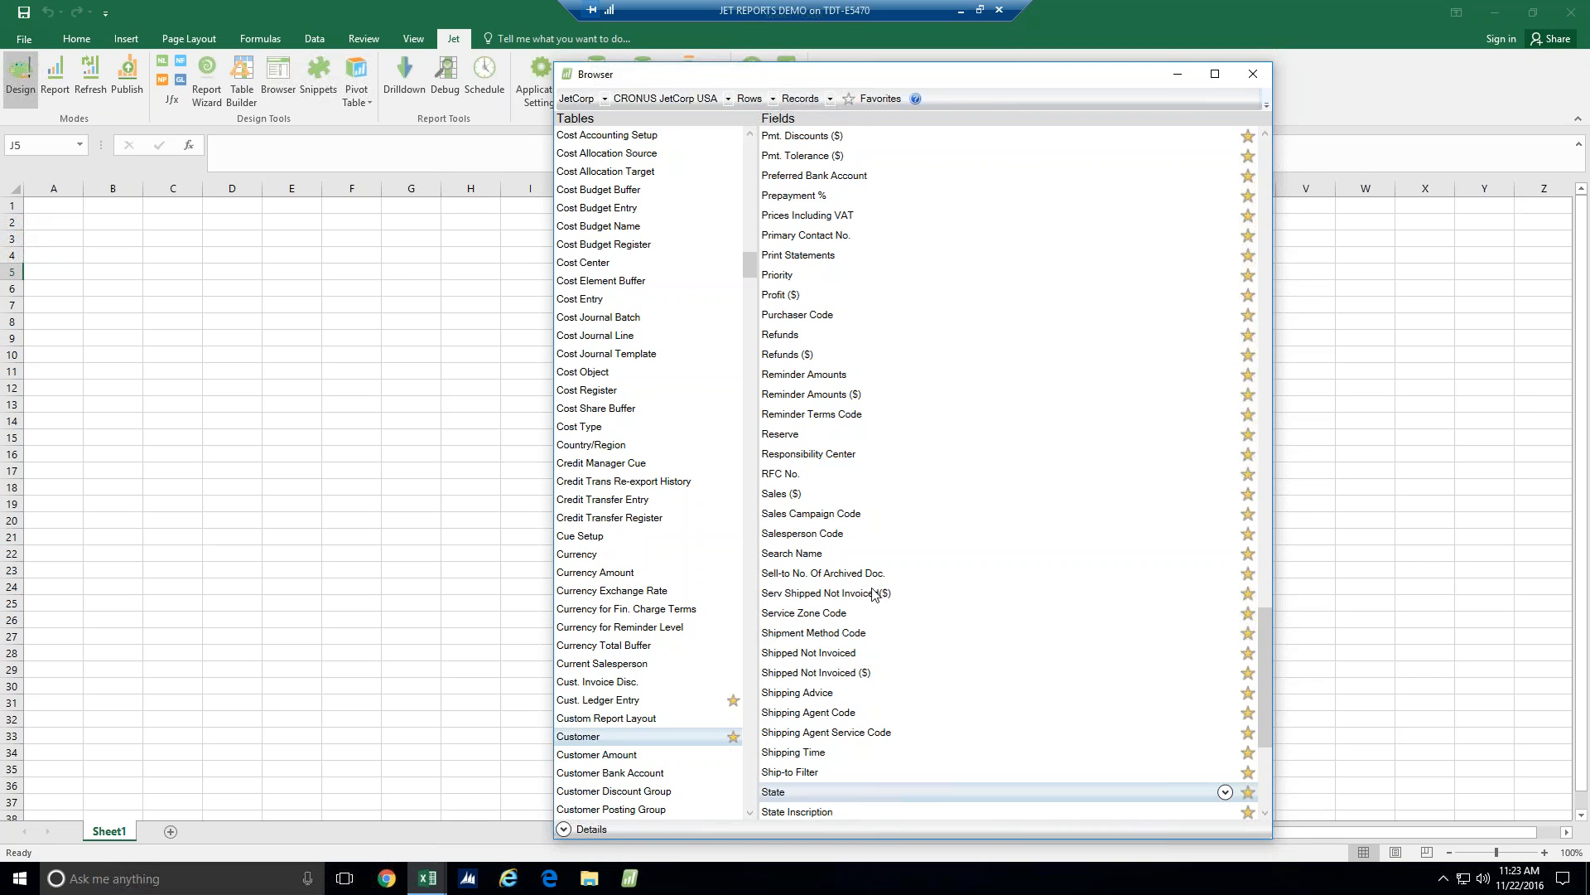
click(862, 538)
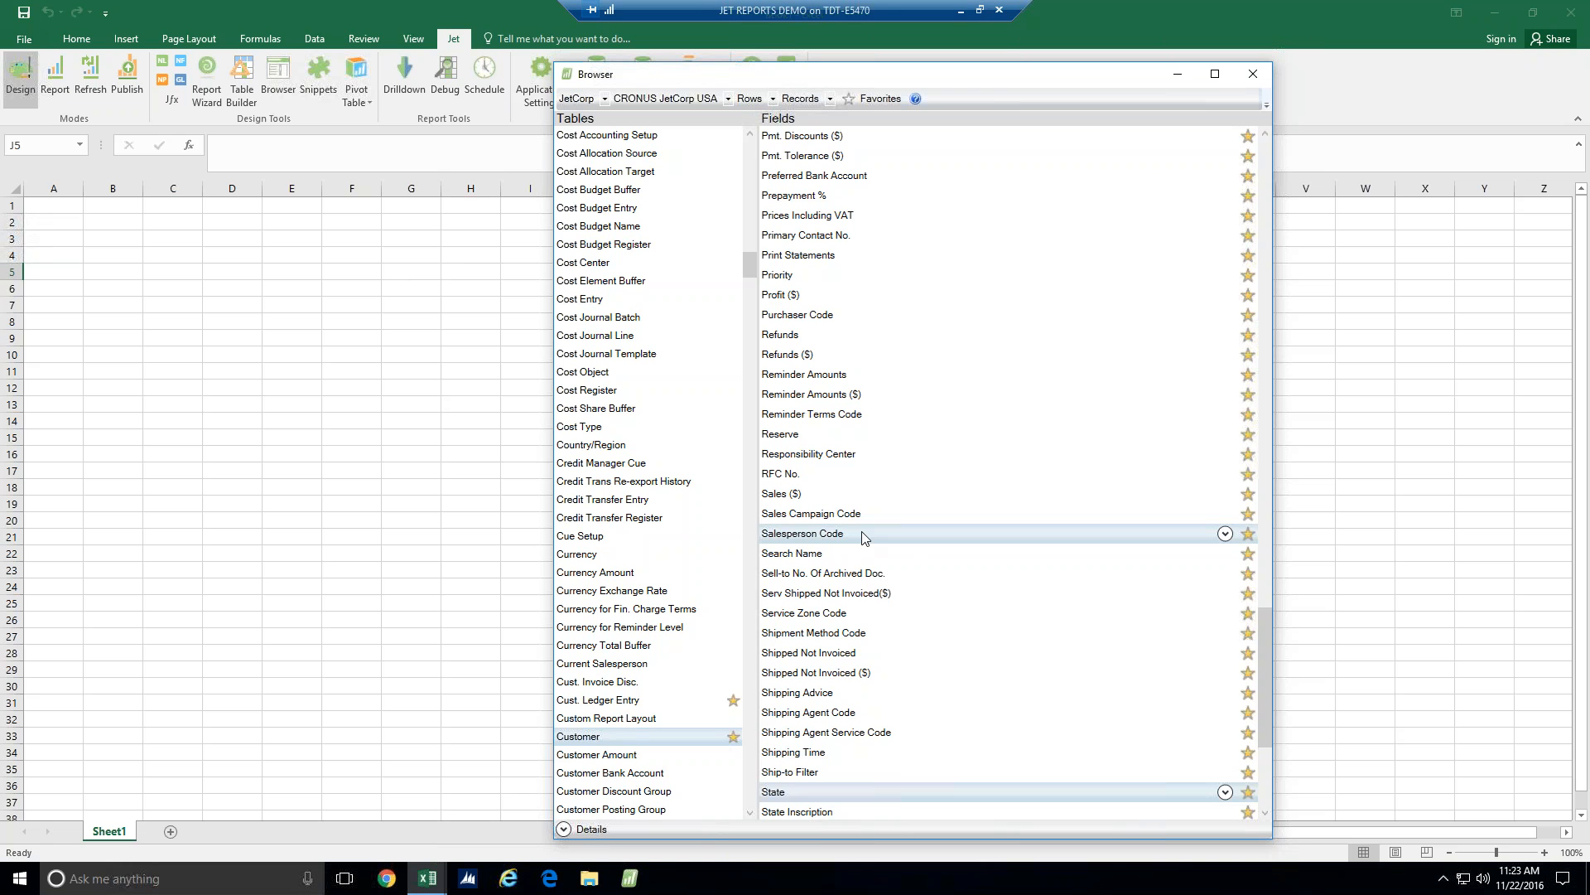
click(835, 496)
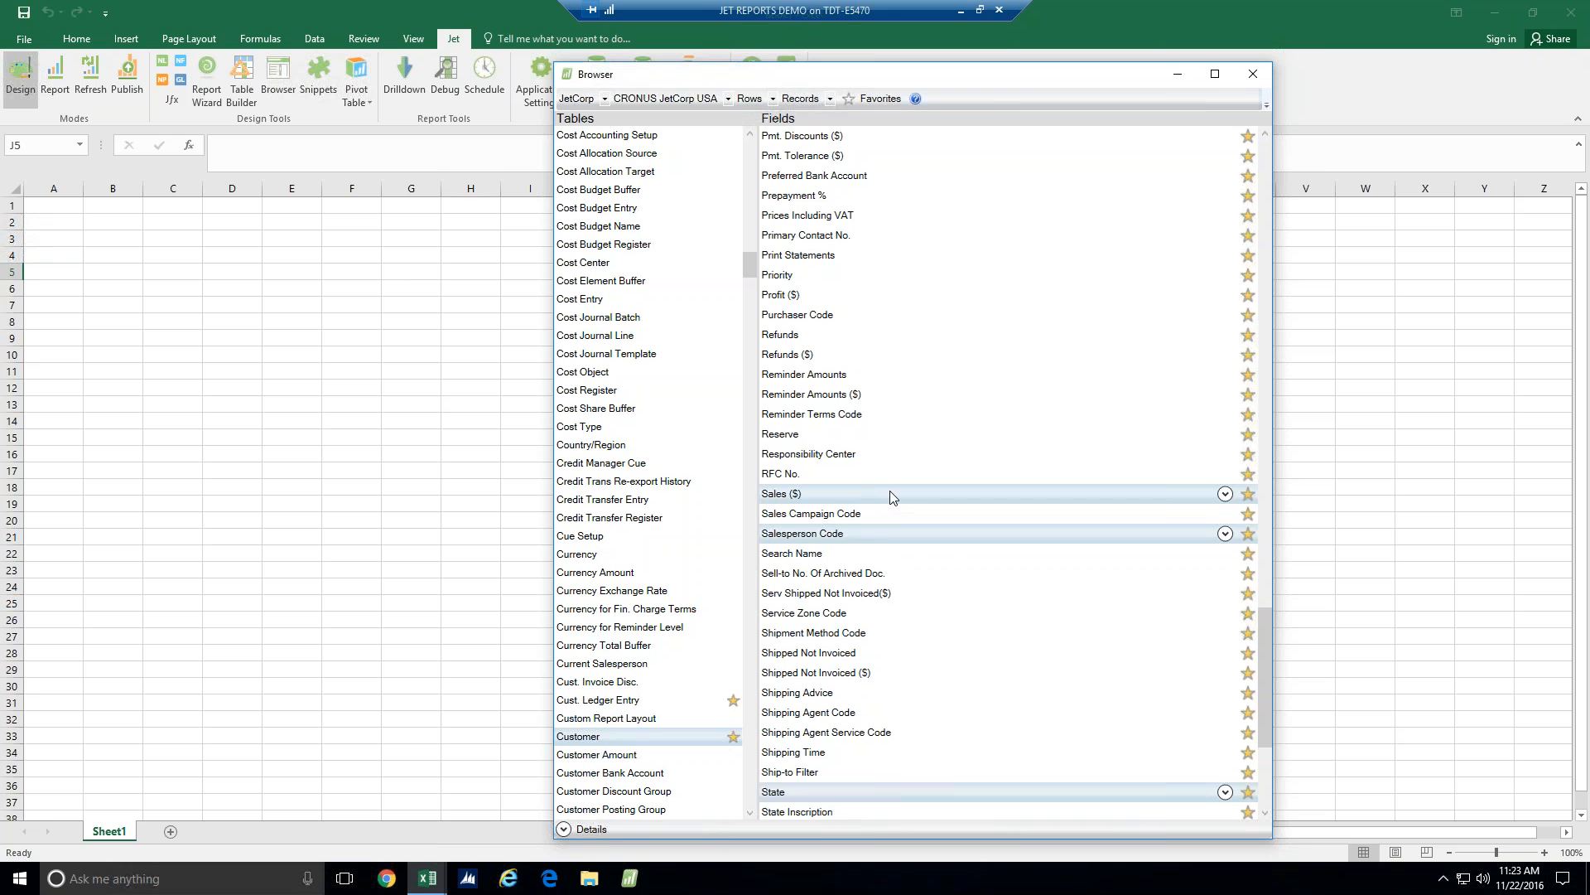
drag(889, 495, 232, 272)
click(1253, 74)
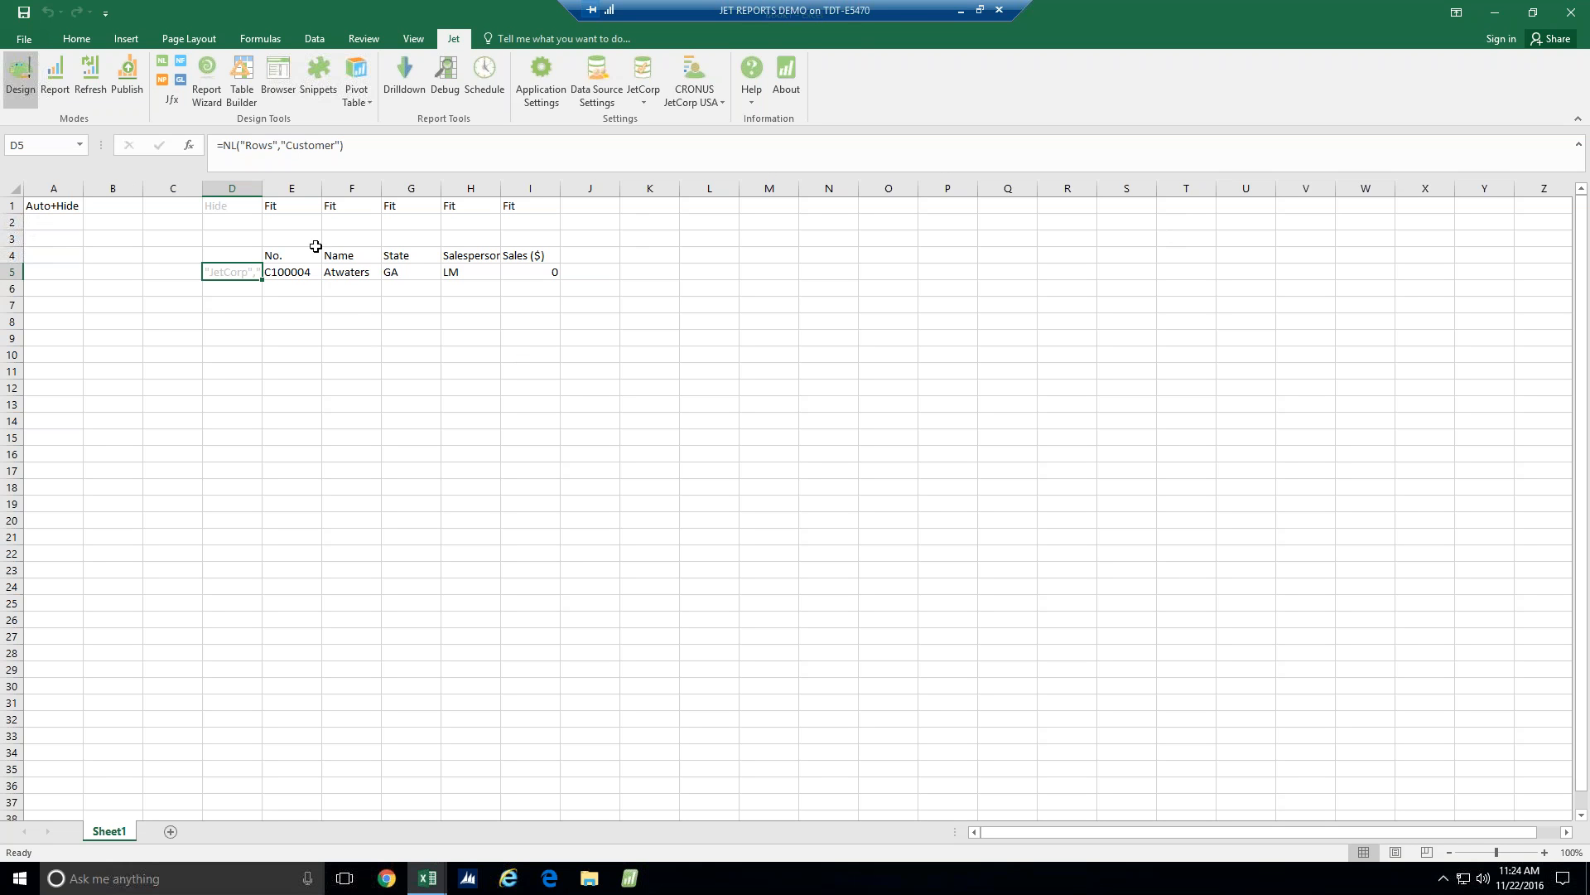
Refresh the Jet report so that the customer row expands into the full customer list
click(94, 82)
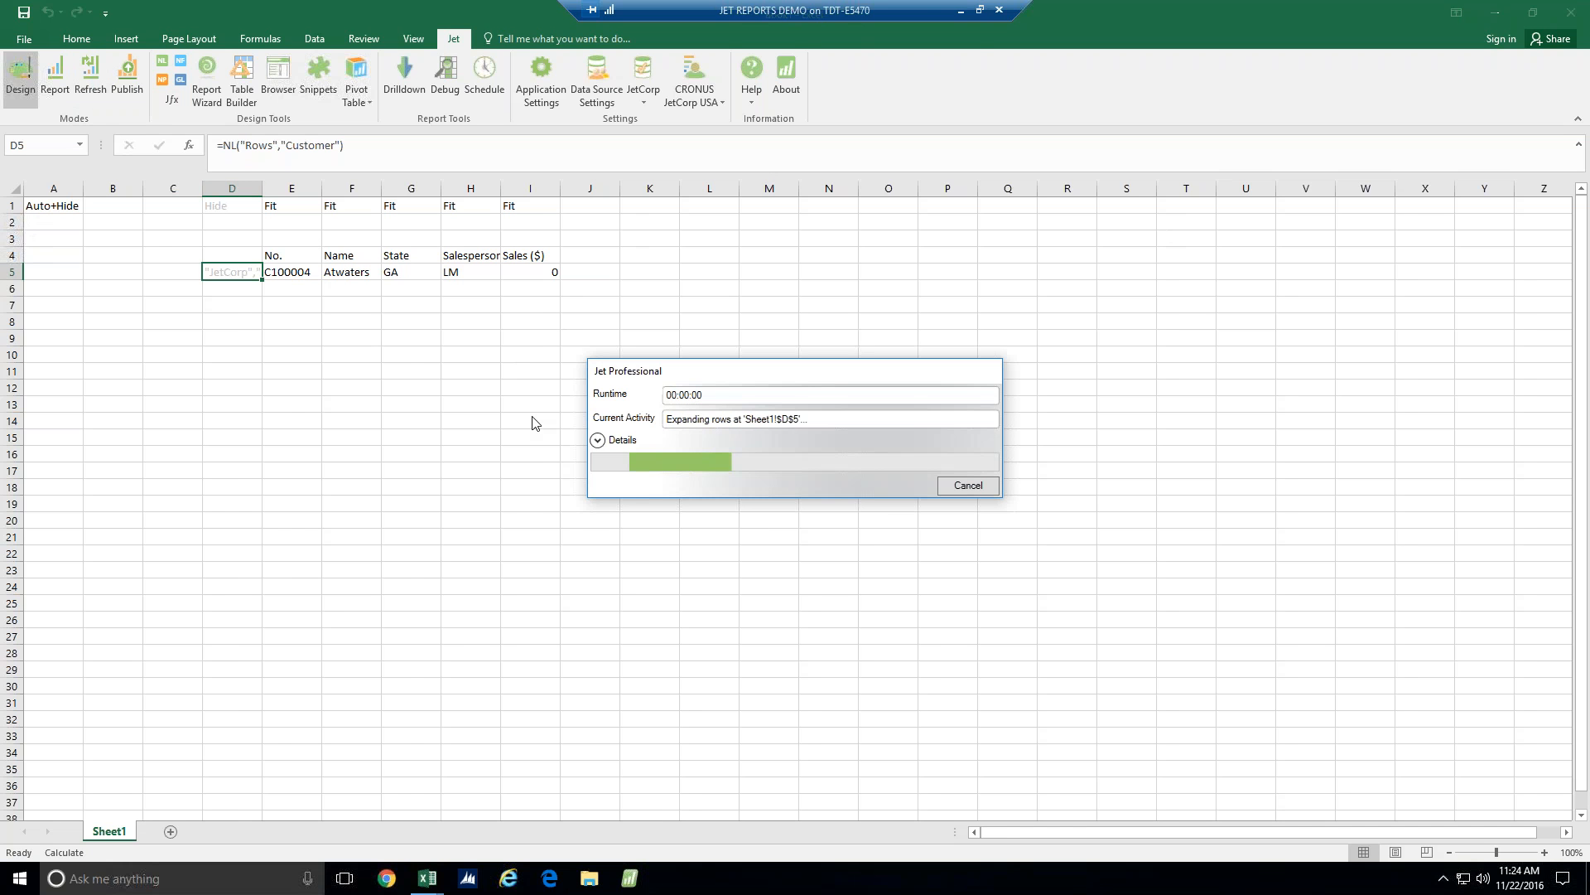
click(658, 468)
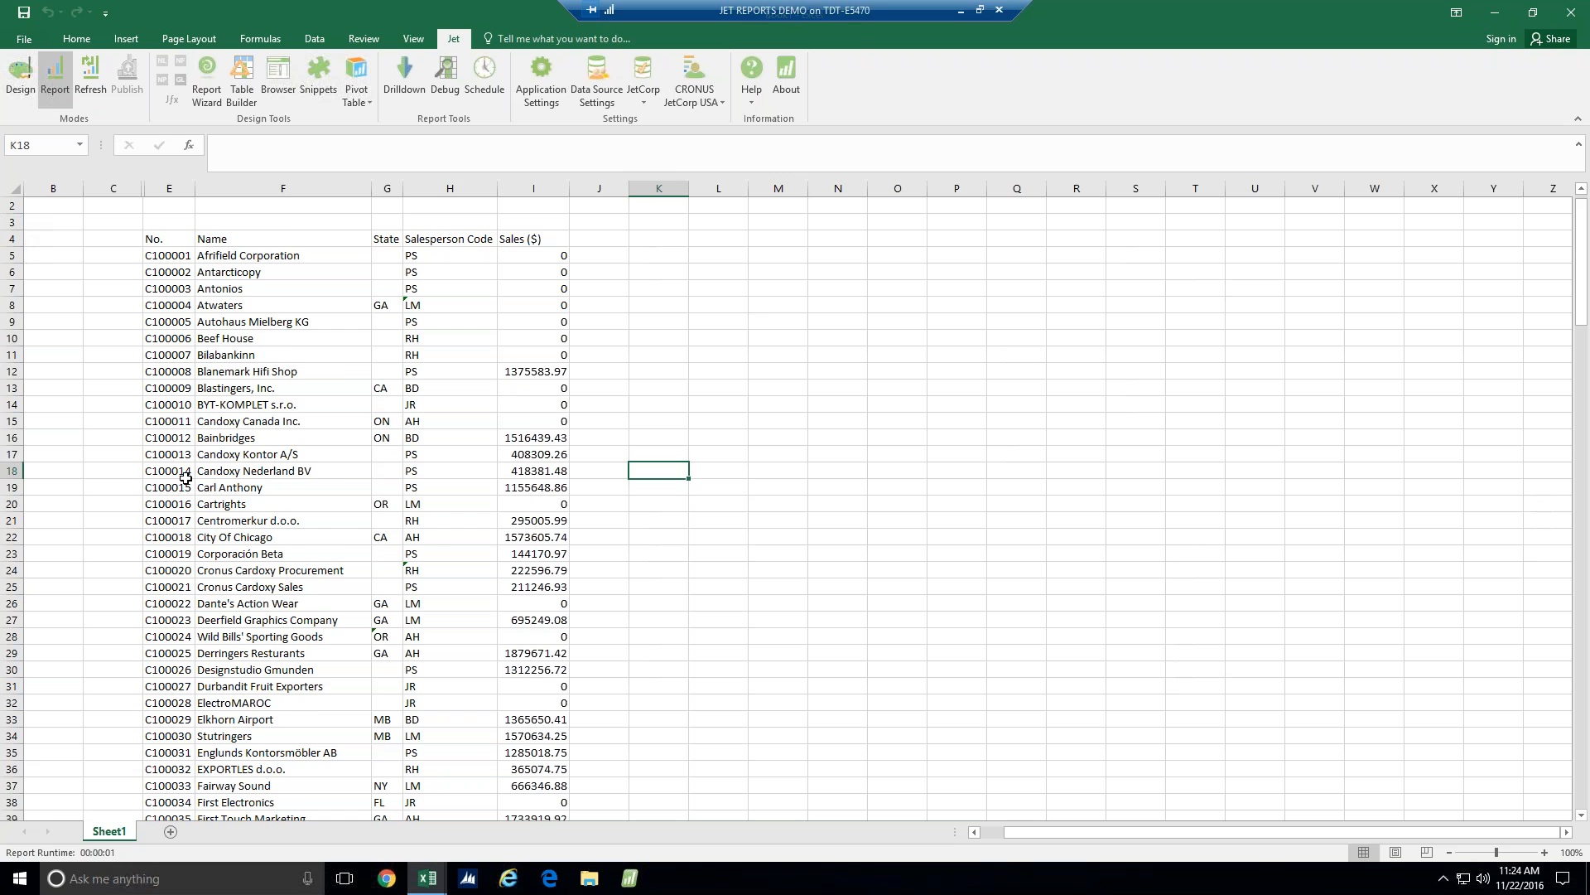
Examine the generated customer list with its states, salesperson codes and sales amounts
scroll(275, 768, down, 1)
scroll(275, 768, down, 3)
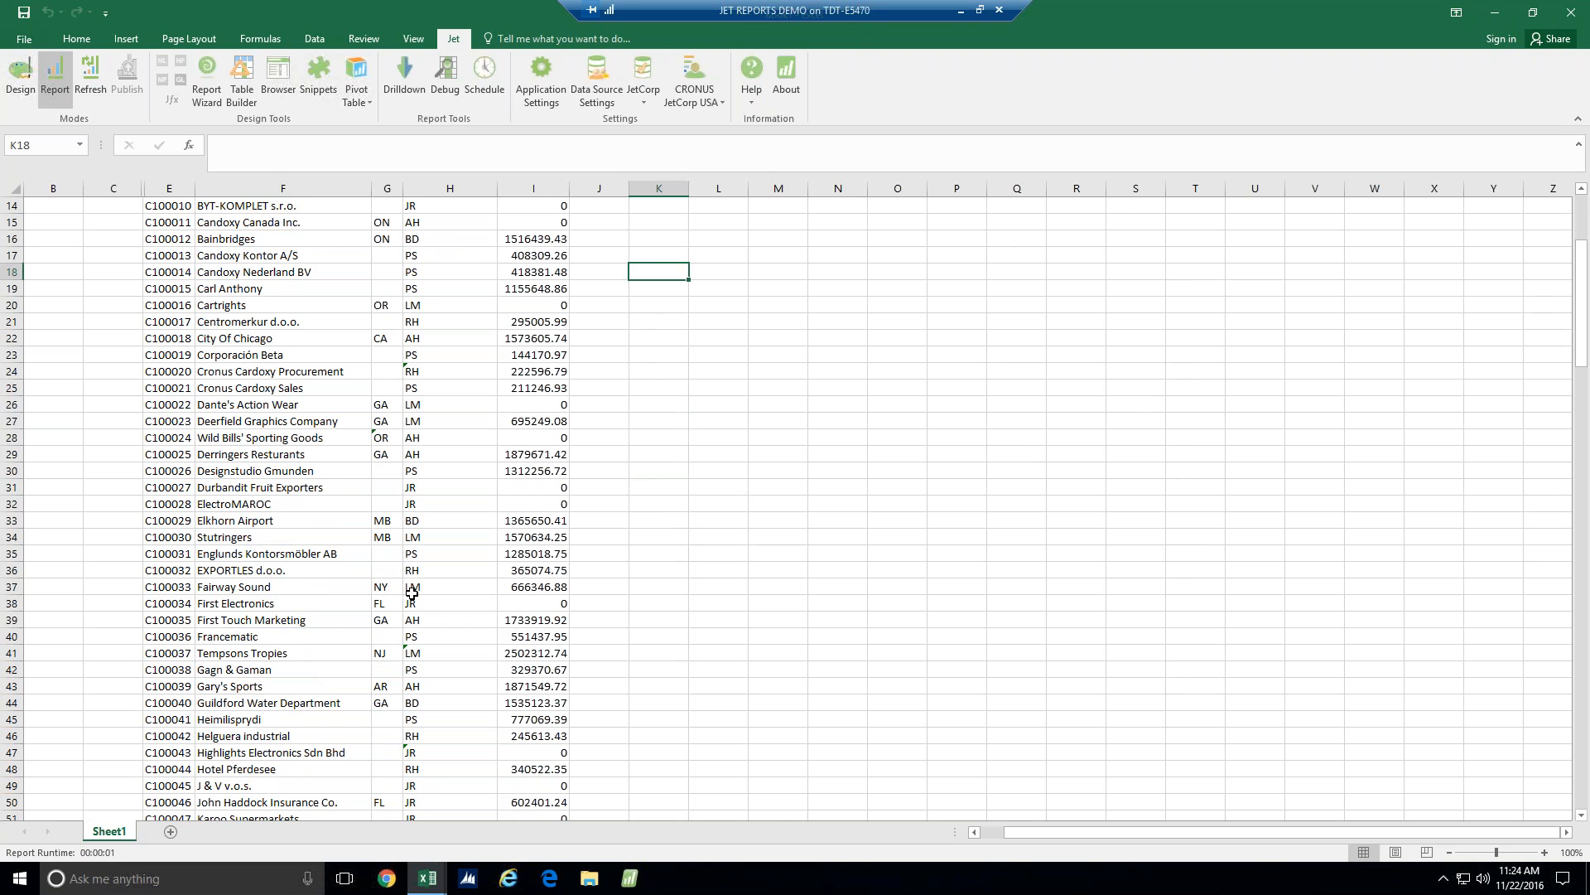
scroll(442, 490, up, 4)
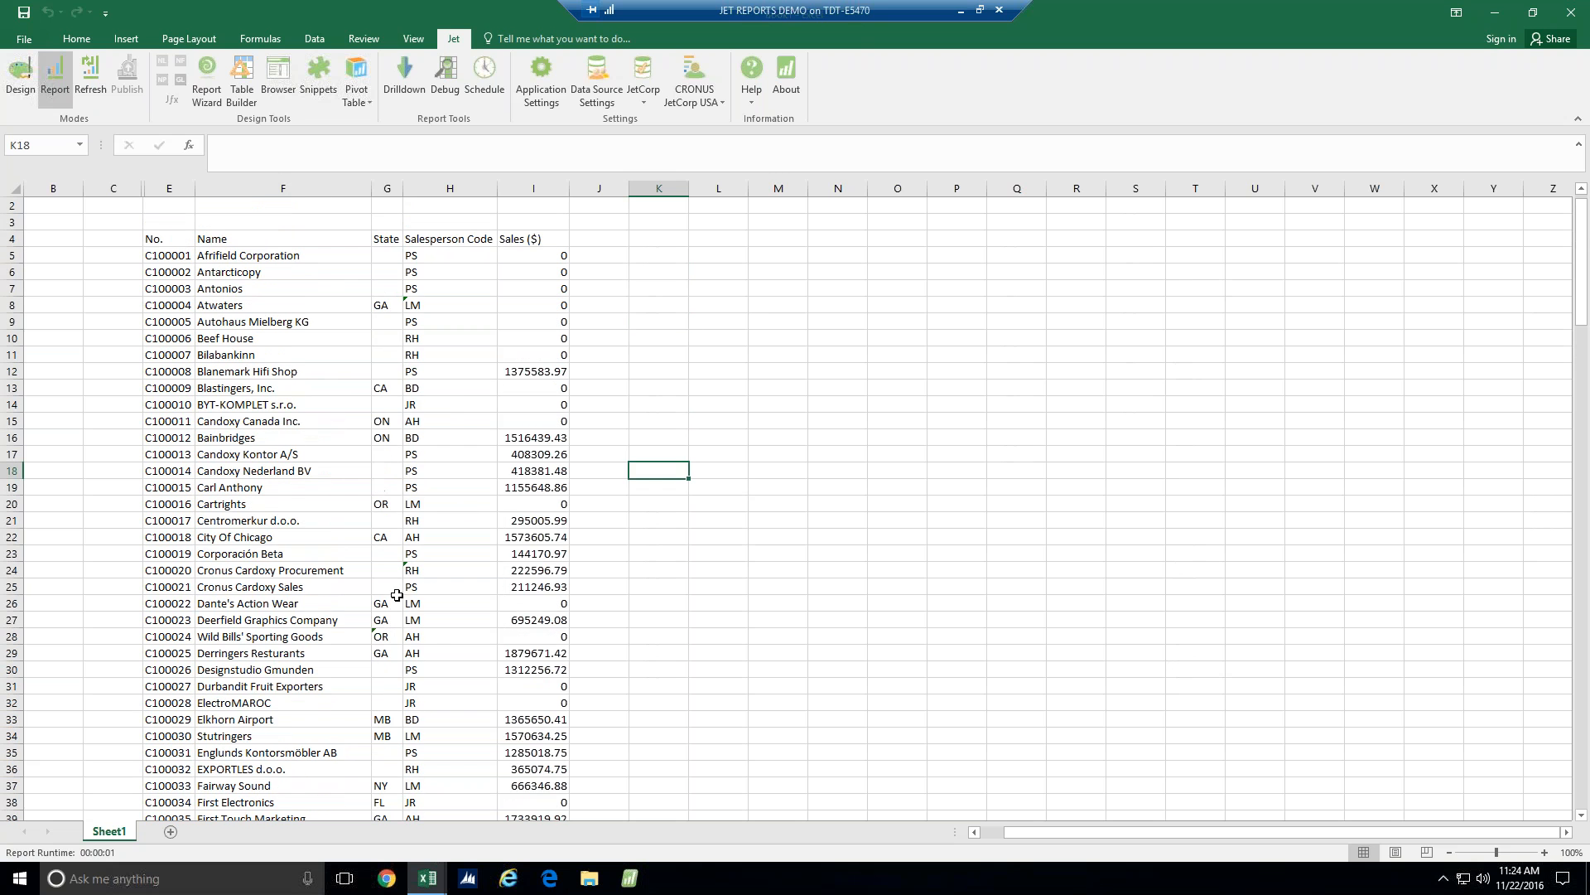
scroll(458, 658, down, 1)
scroll(458, 657, down, 7)
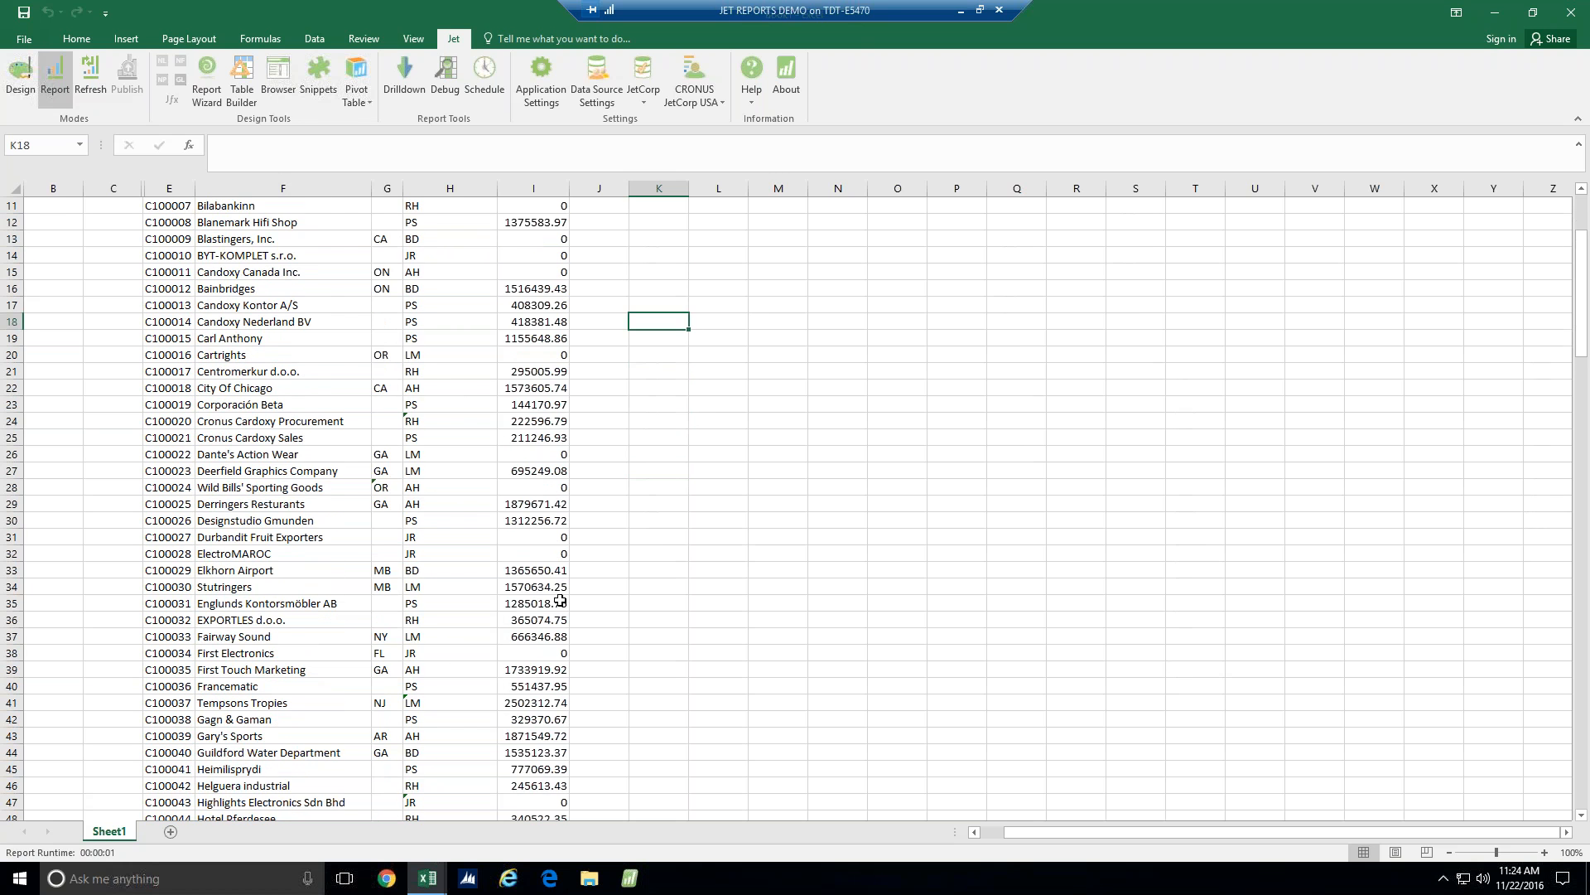
scroll(540, 613, down, 20)
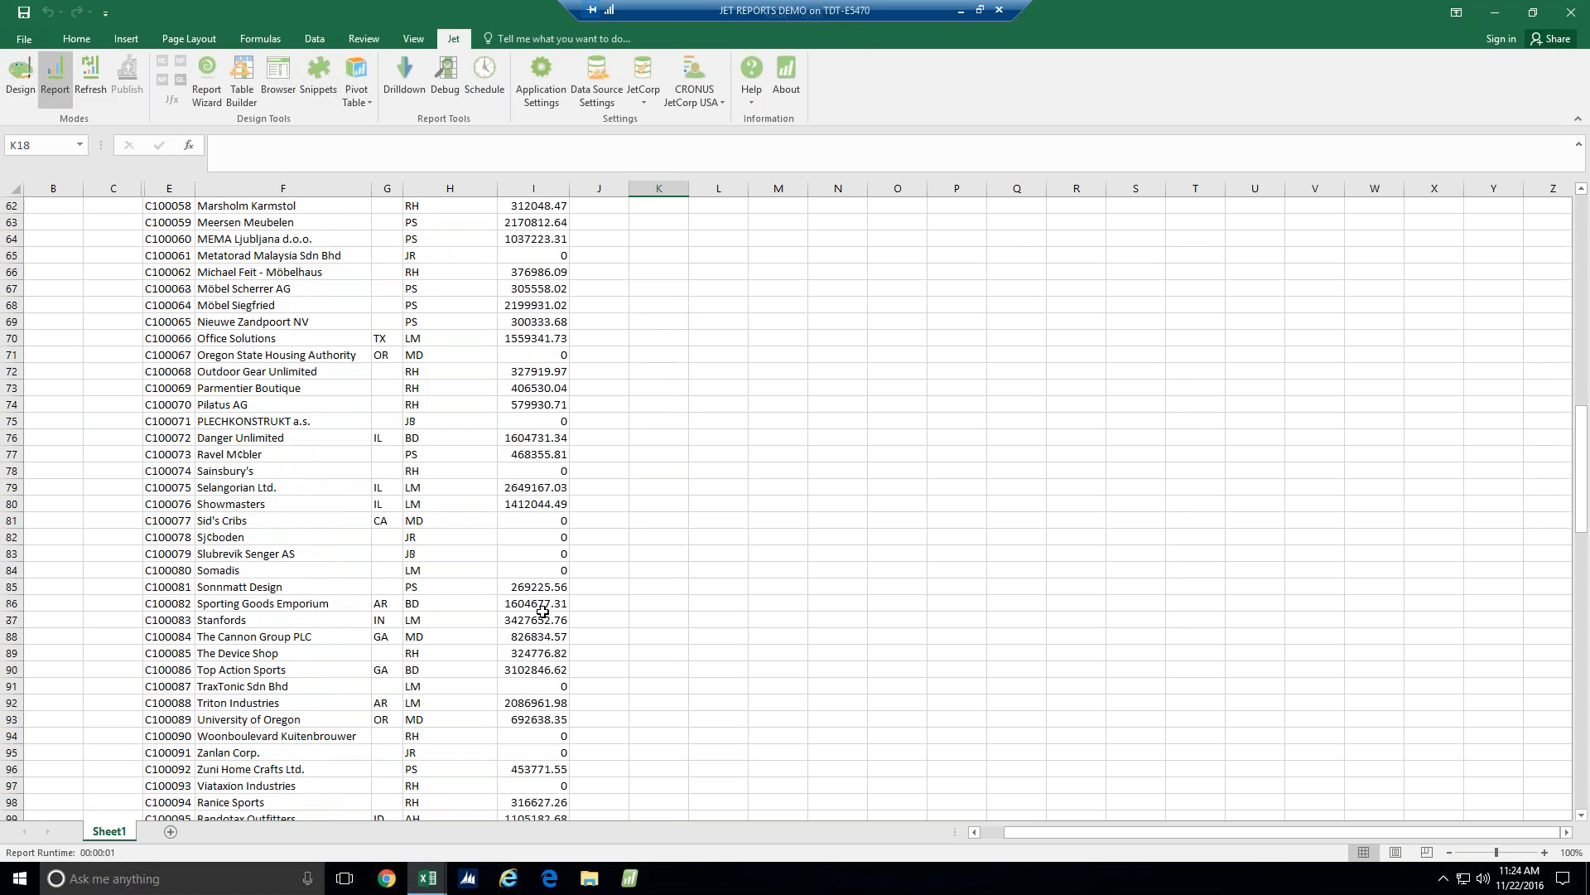
scroll(540, 618, down, 15)
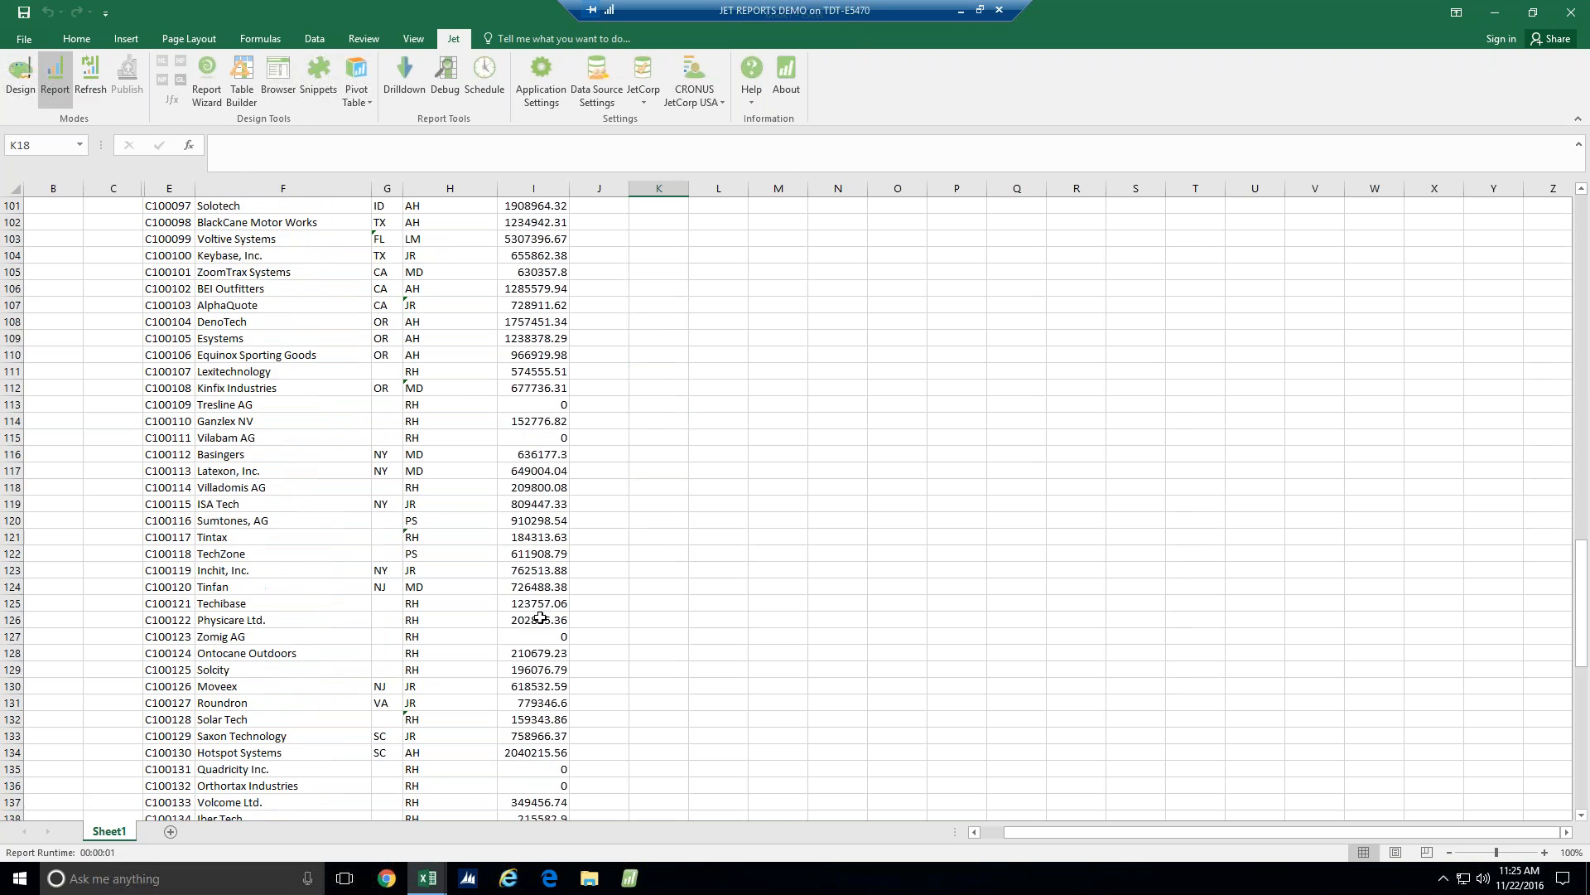
Check the generated customer list through to its last record and return the report to Design mode
scroll(539, 620, down, 8)
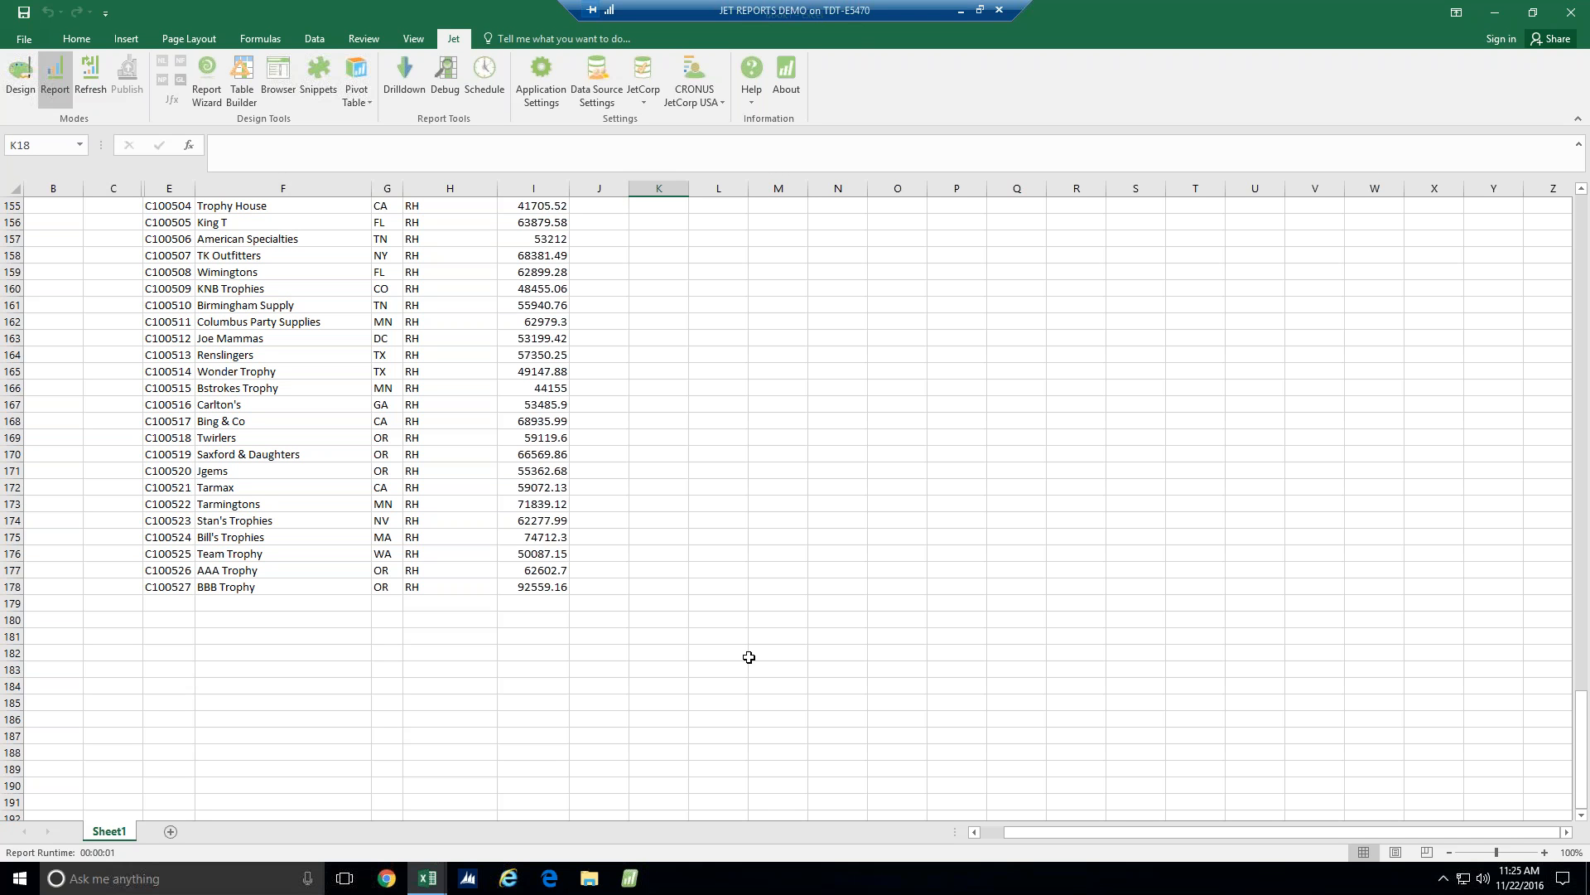
scroll(749, 657, up, 14)
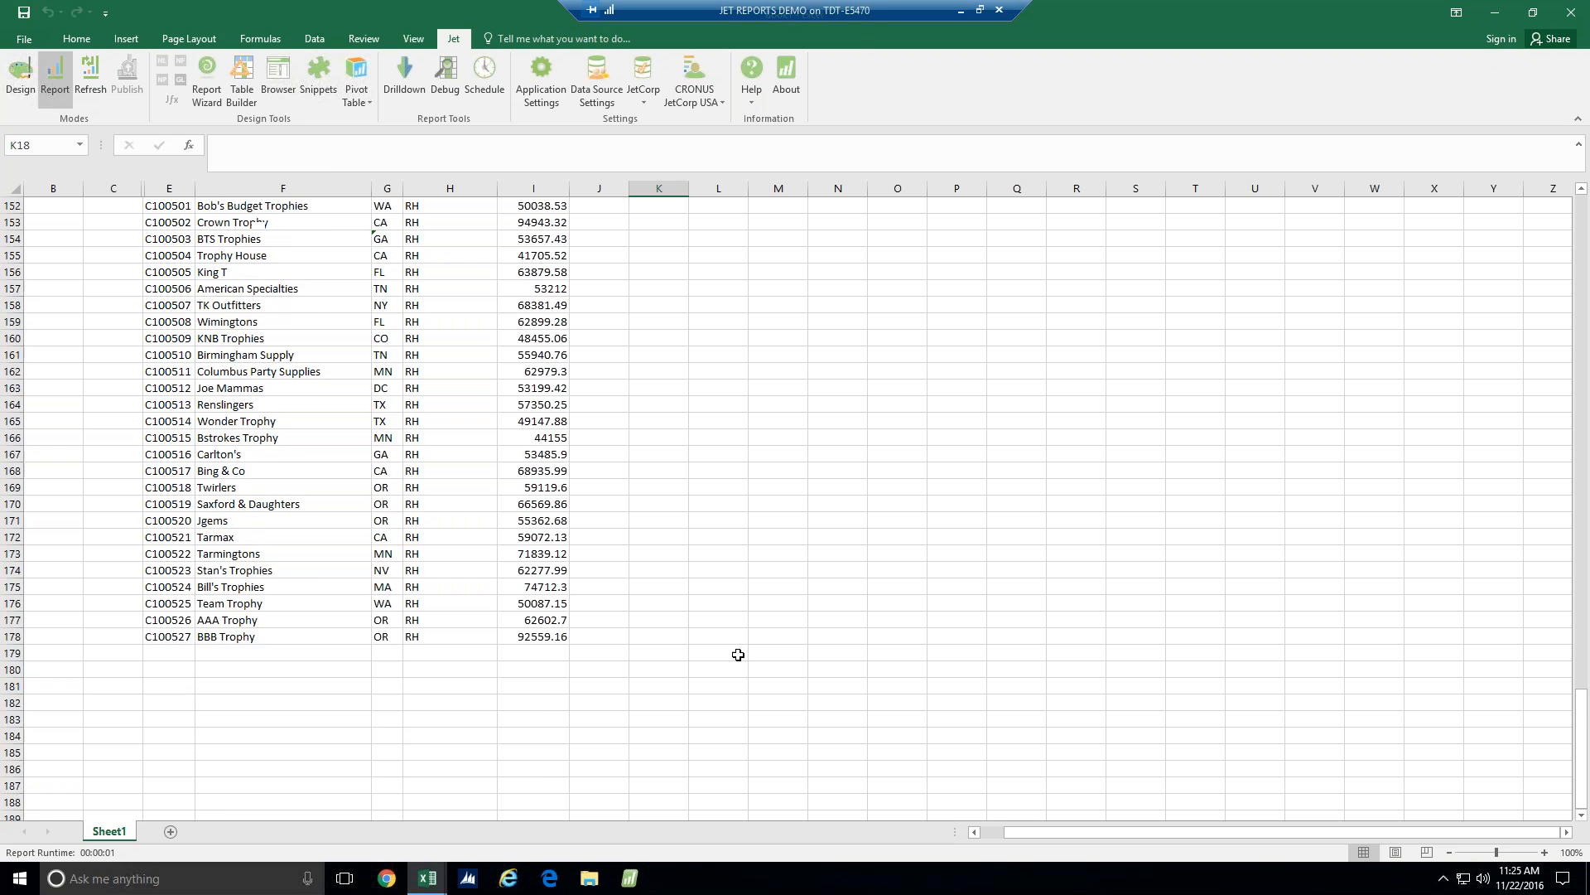
scroll(744, 653, up, 20)
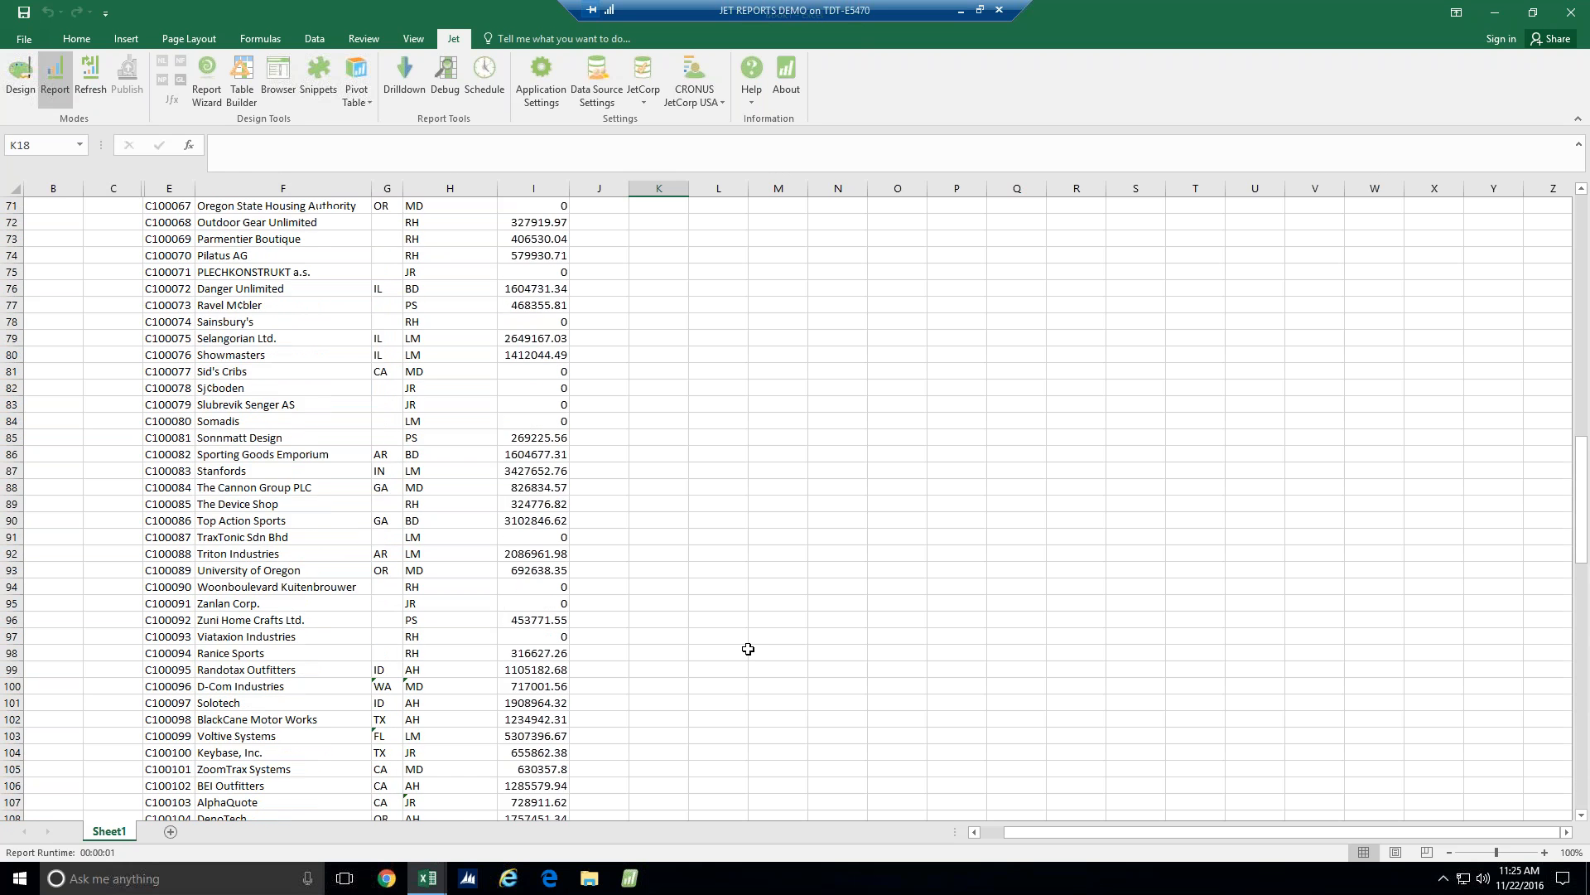
scroll(748, 647, up, 6)
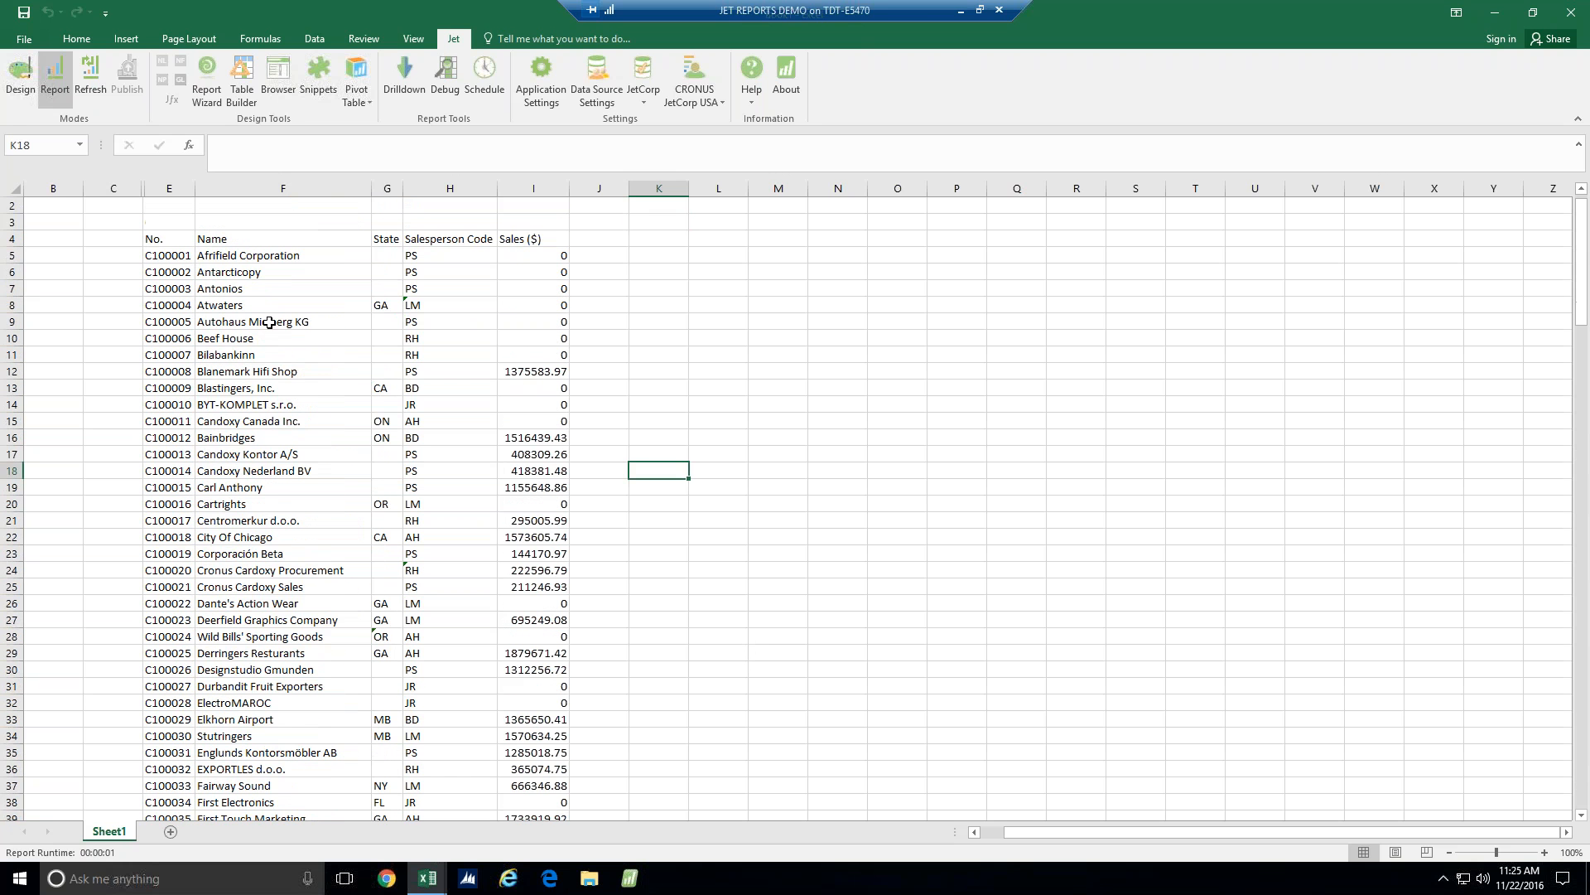
click(21, 79)
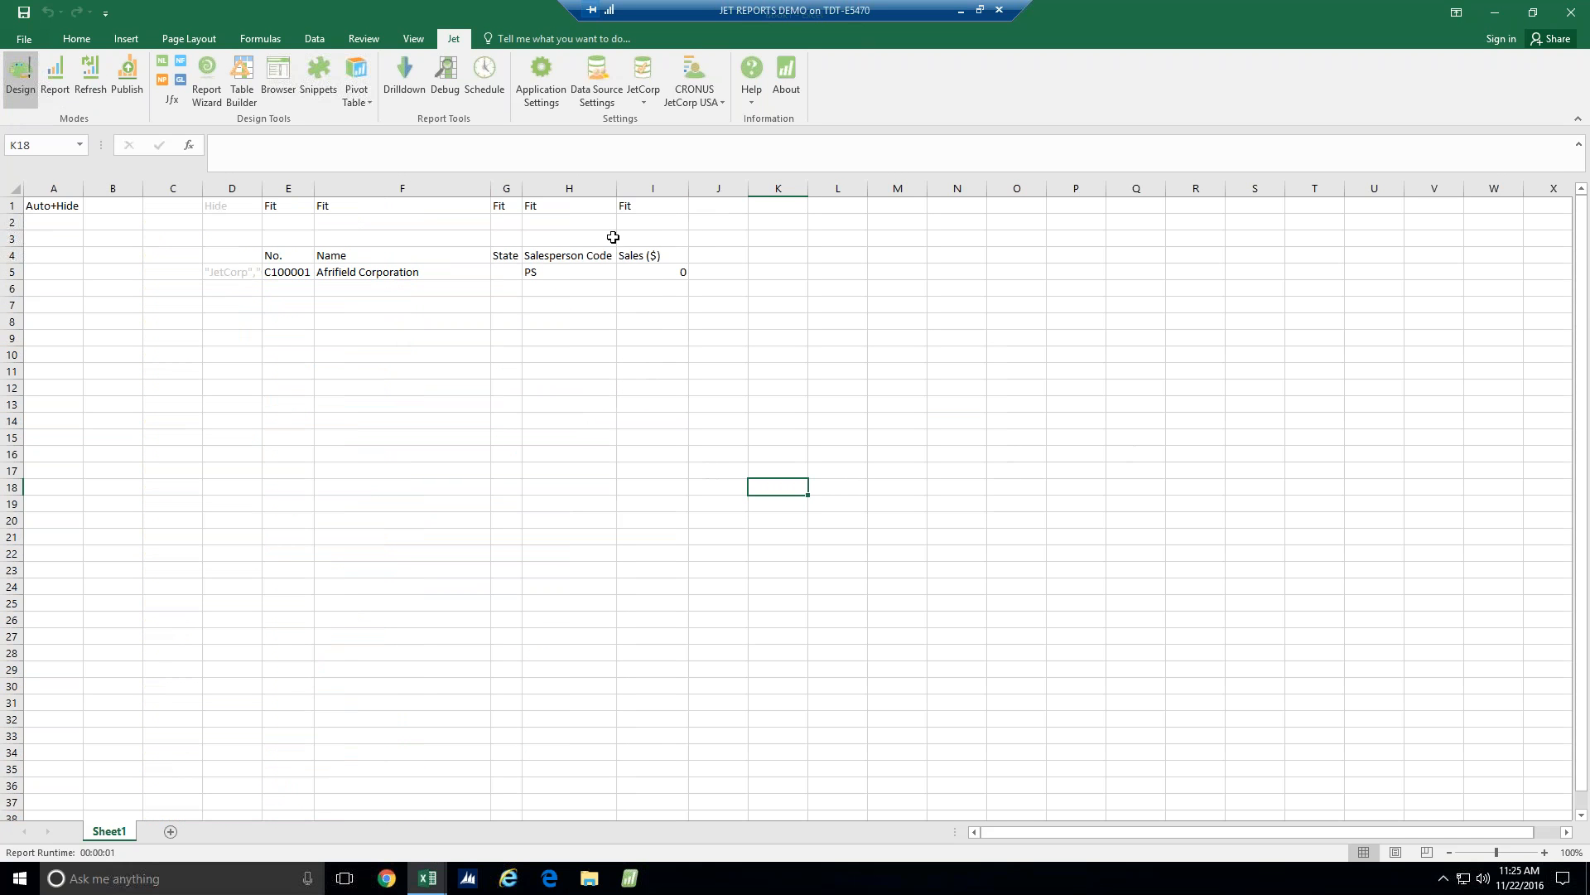
Add a column beside Sales ($) by entering Fit in J1 and the heading 10% in J4
click(714, 206)
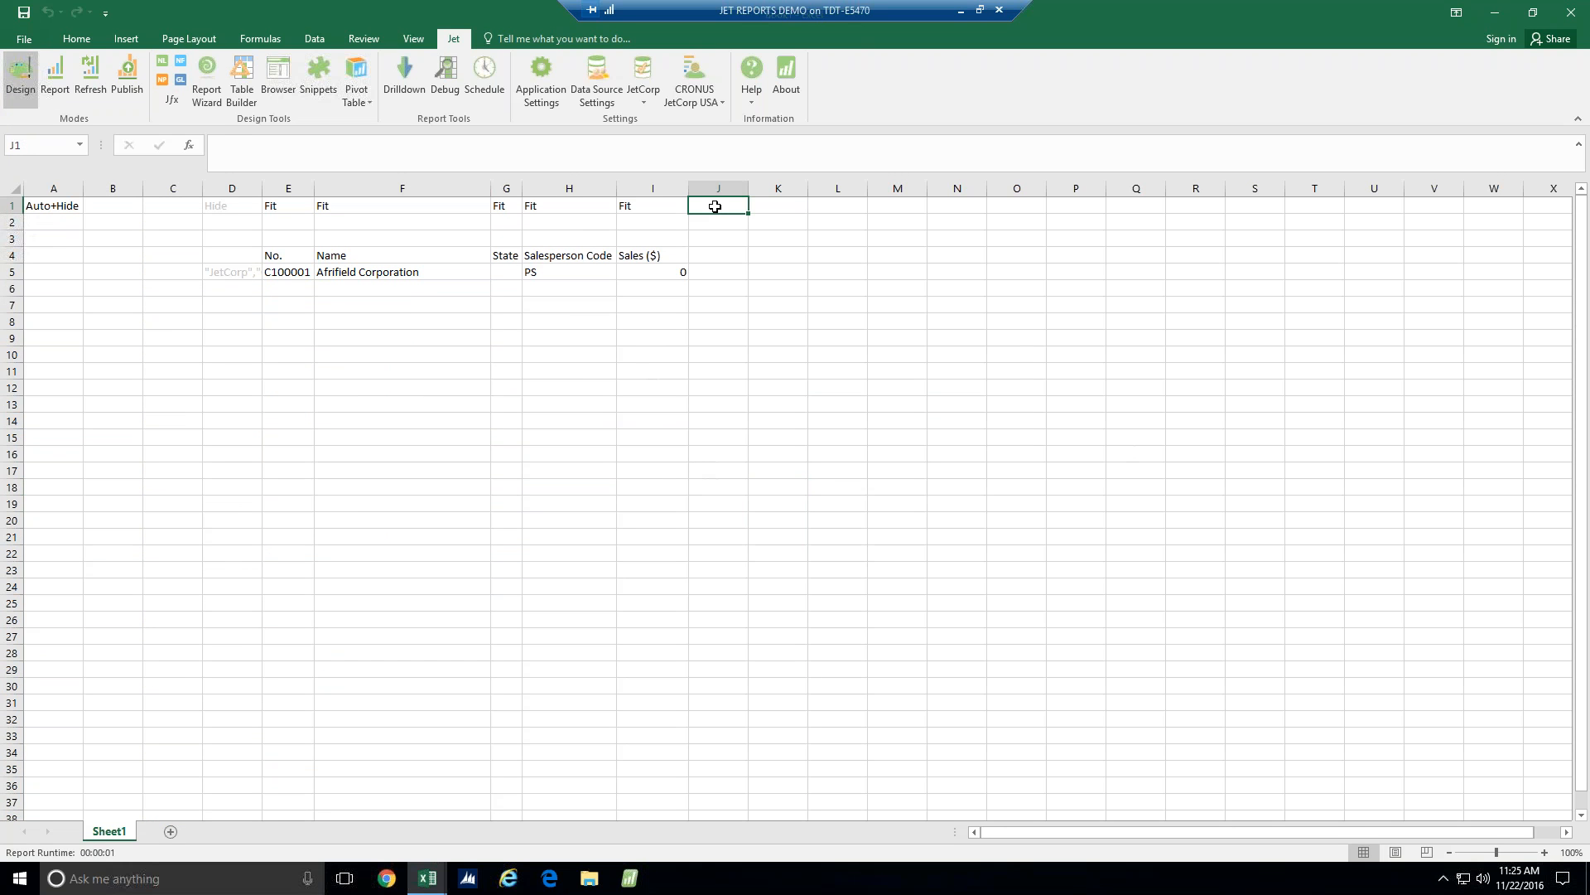
text(Fit)
click(720, 258)
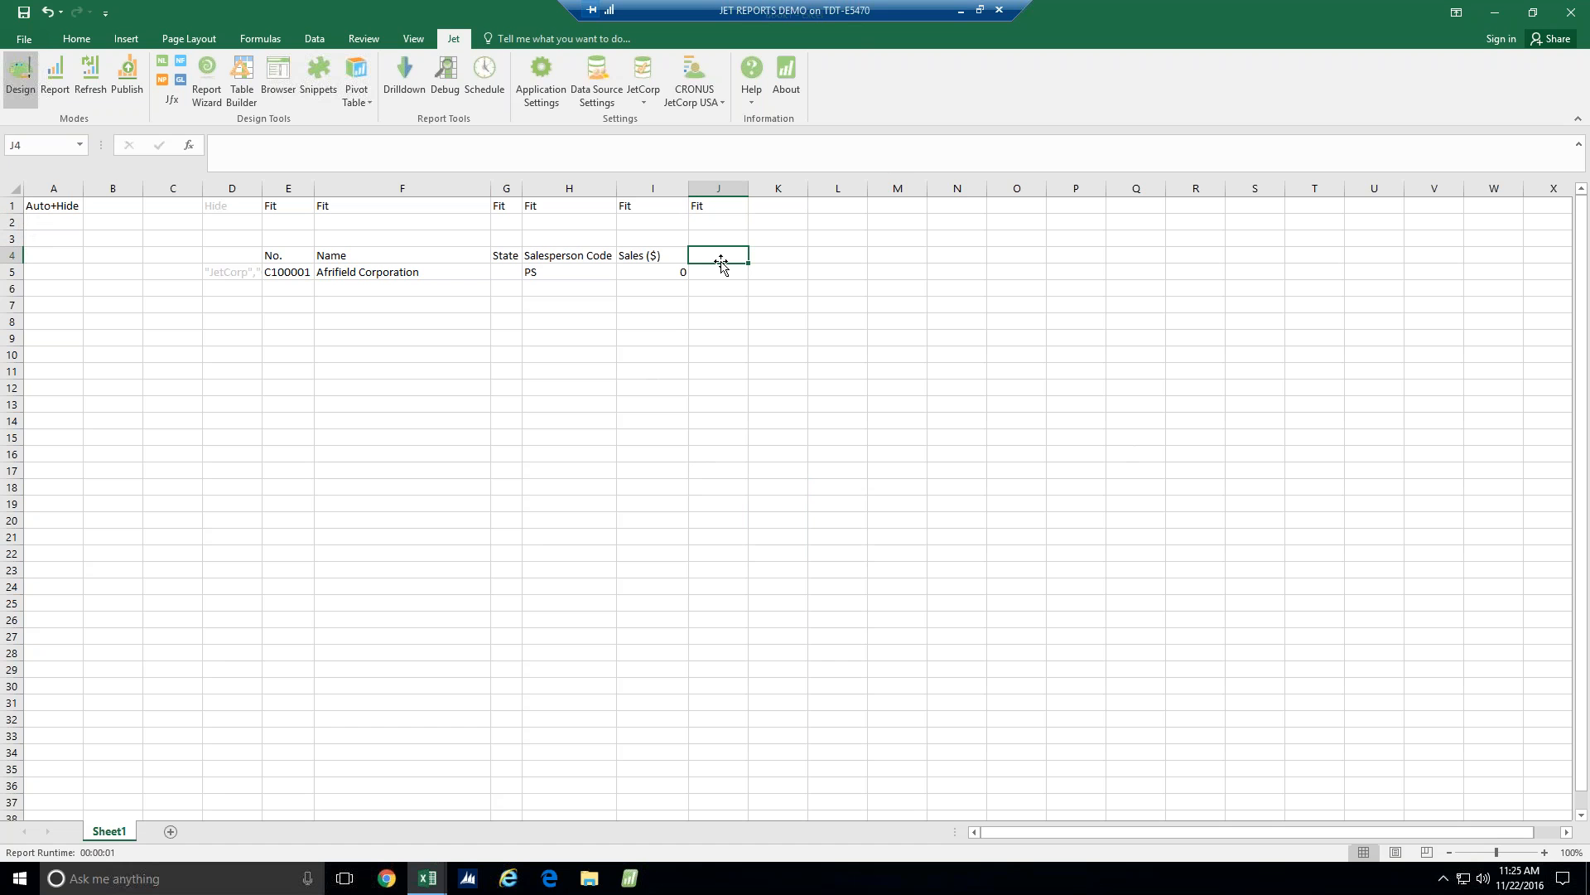
text(10%)
Enter a formula in J5 that multiplies the sales in I5 by the percentage in J4, anchoring the cell references
click(724, 271)
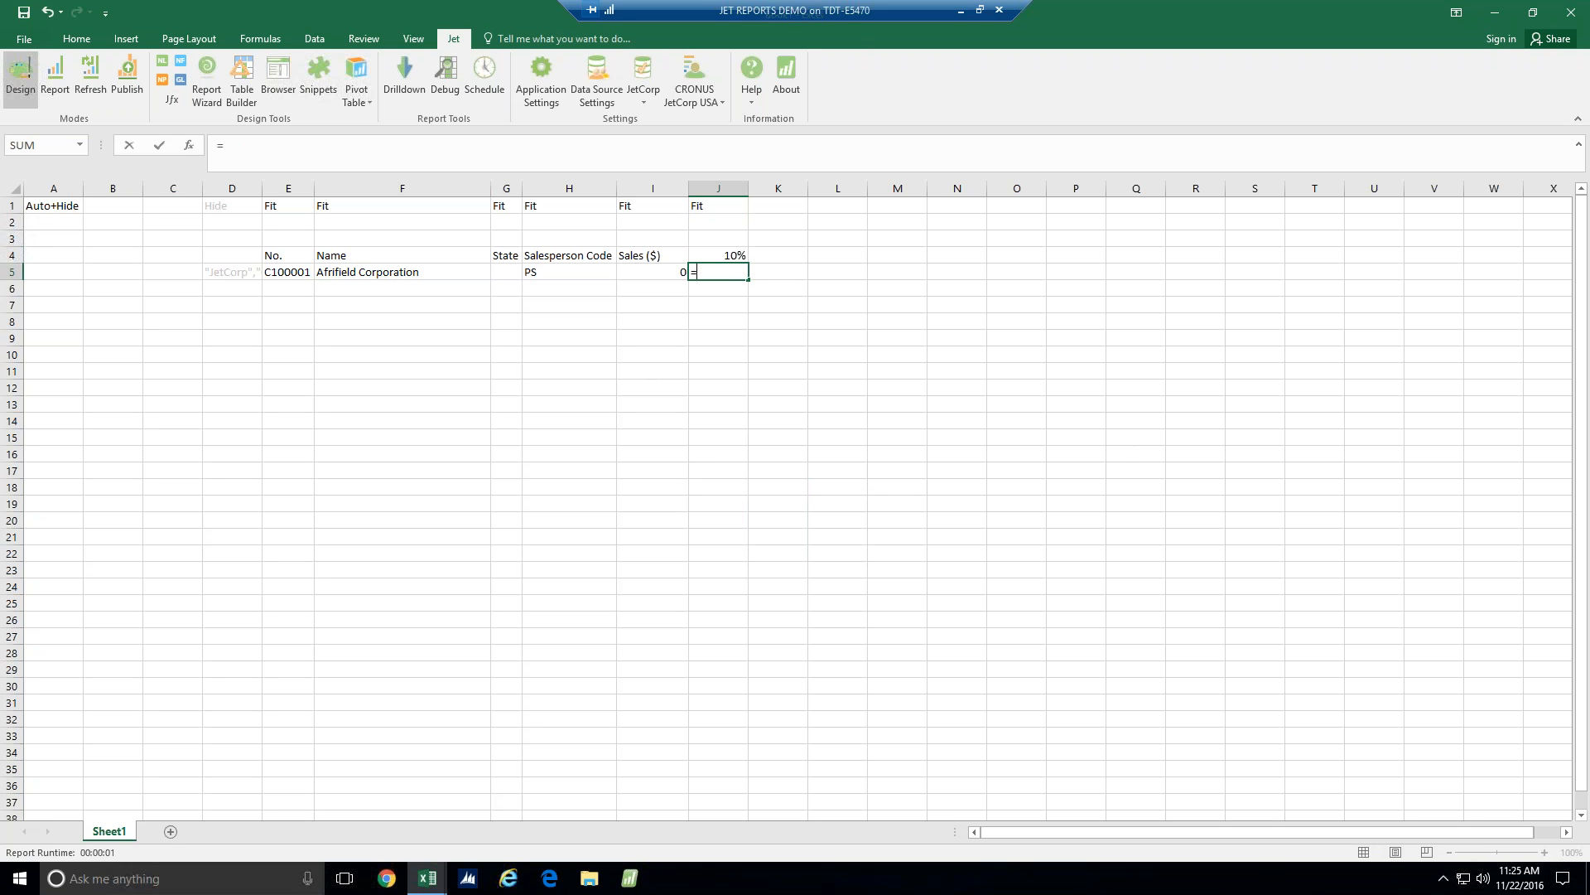
key(Left)
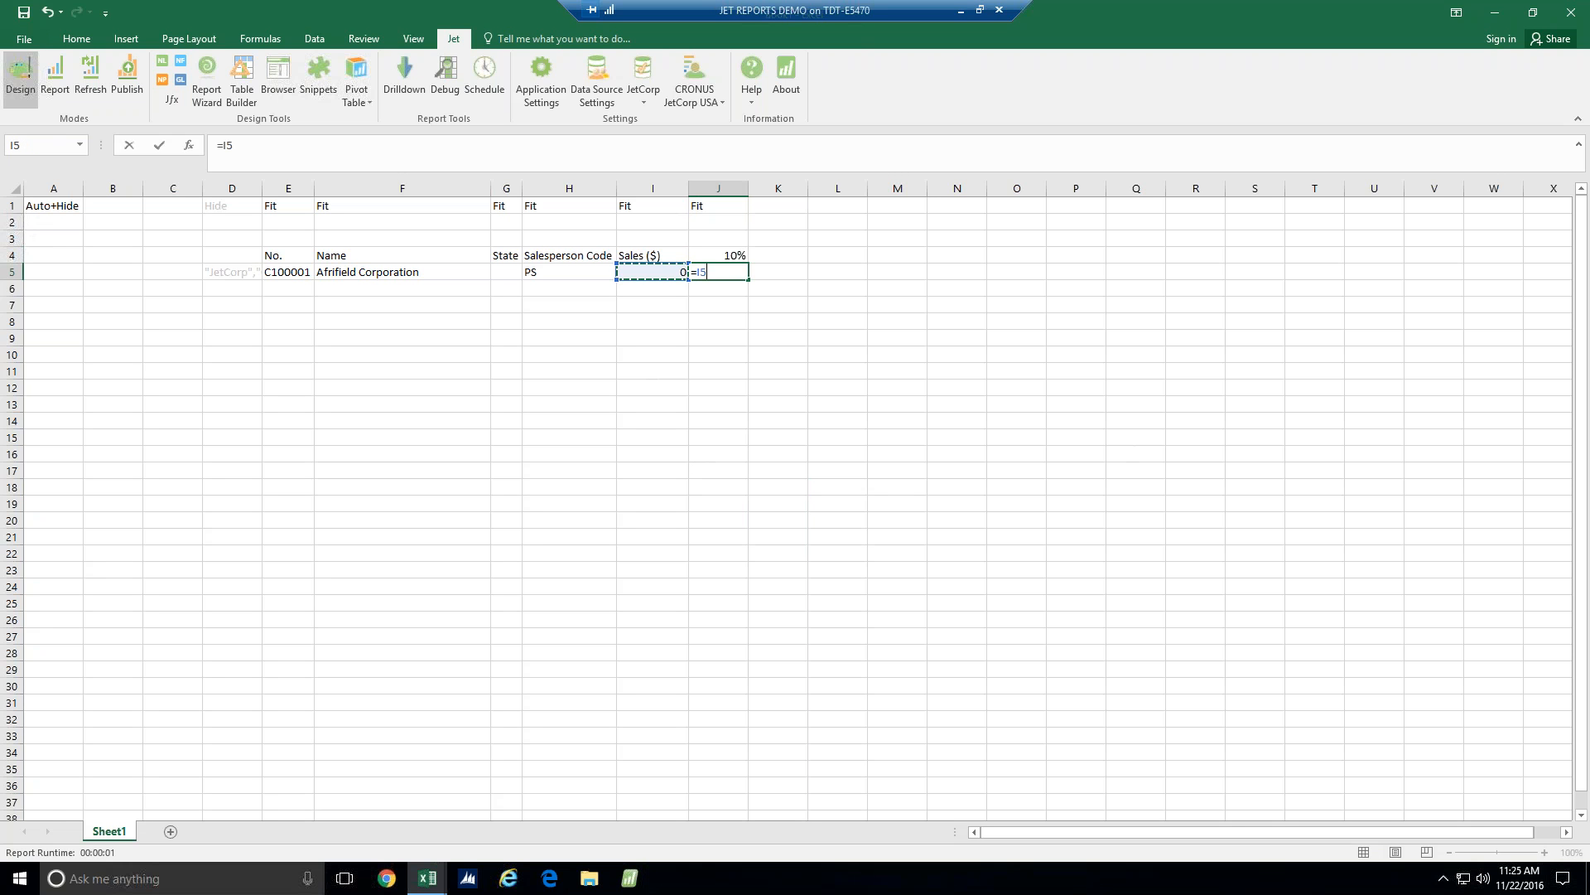
key(F4)
key(F4)
text(*)
key(Up)
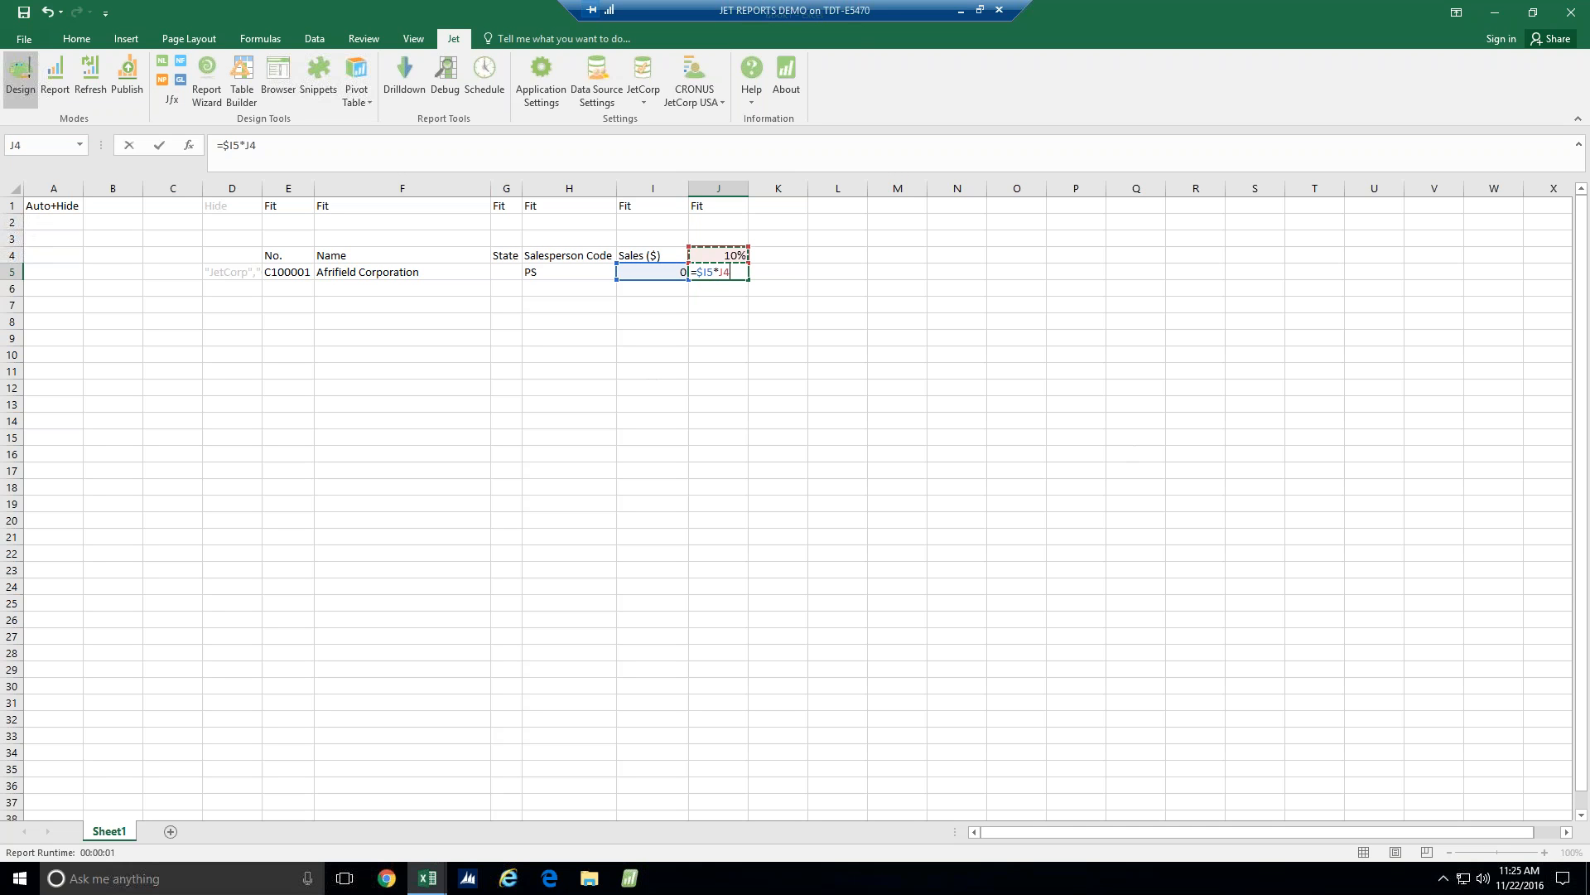
key(F4)
key(Return)
Add AutoSum totals in I7:J7 for the sales and 10% columns, covering rows 5 and 6
drag(666, 305, 703, 306)
click(76, 39)
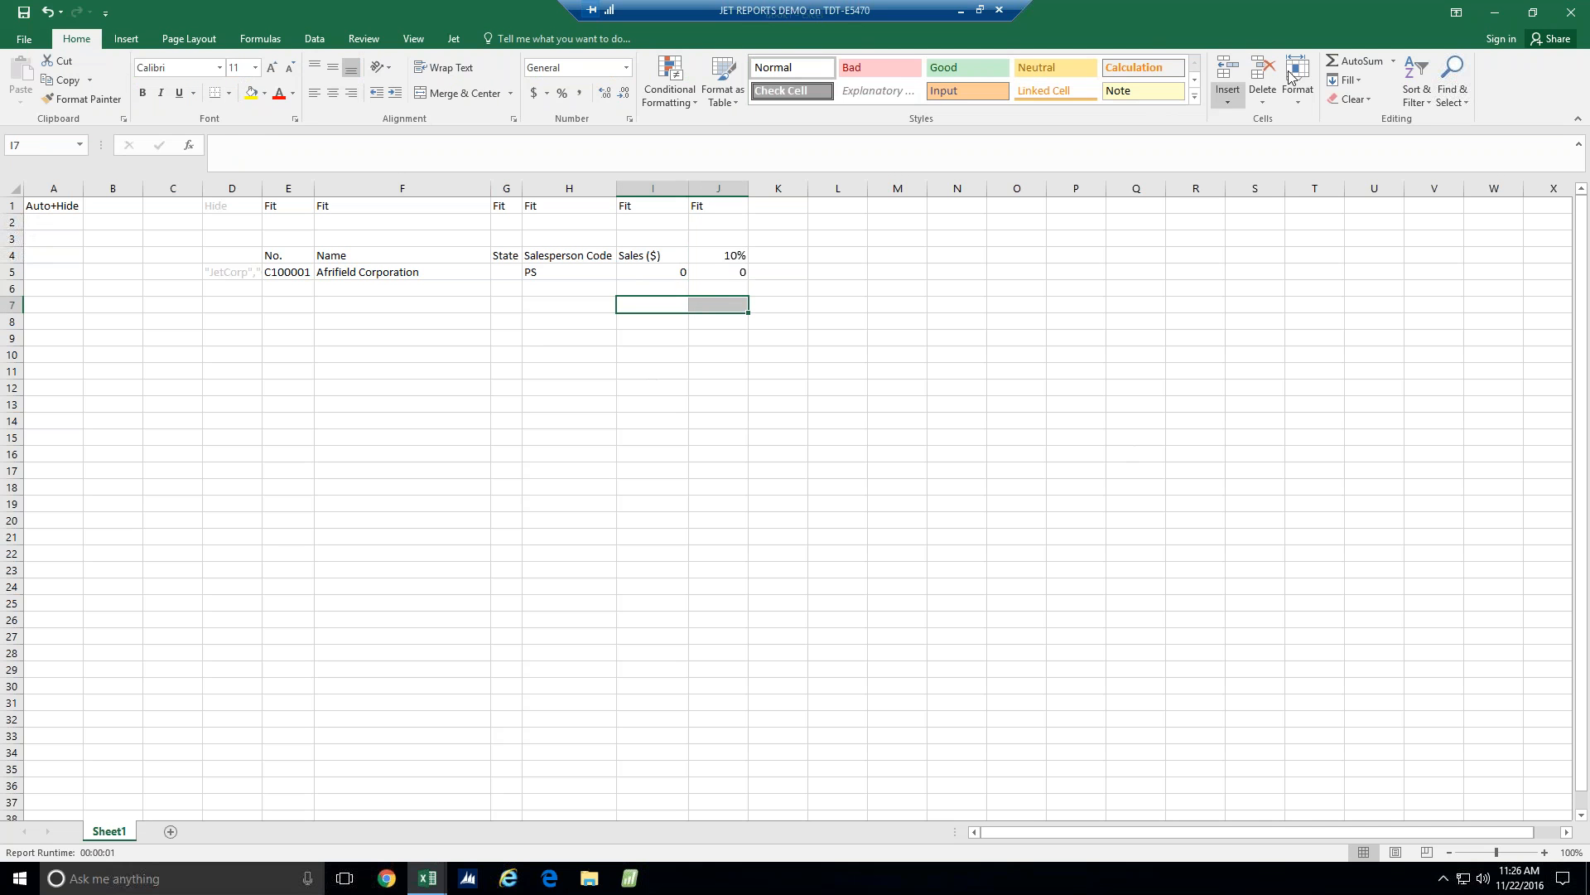
click(1346, 62)
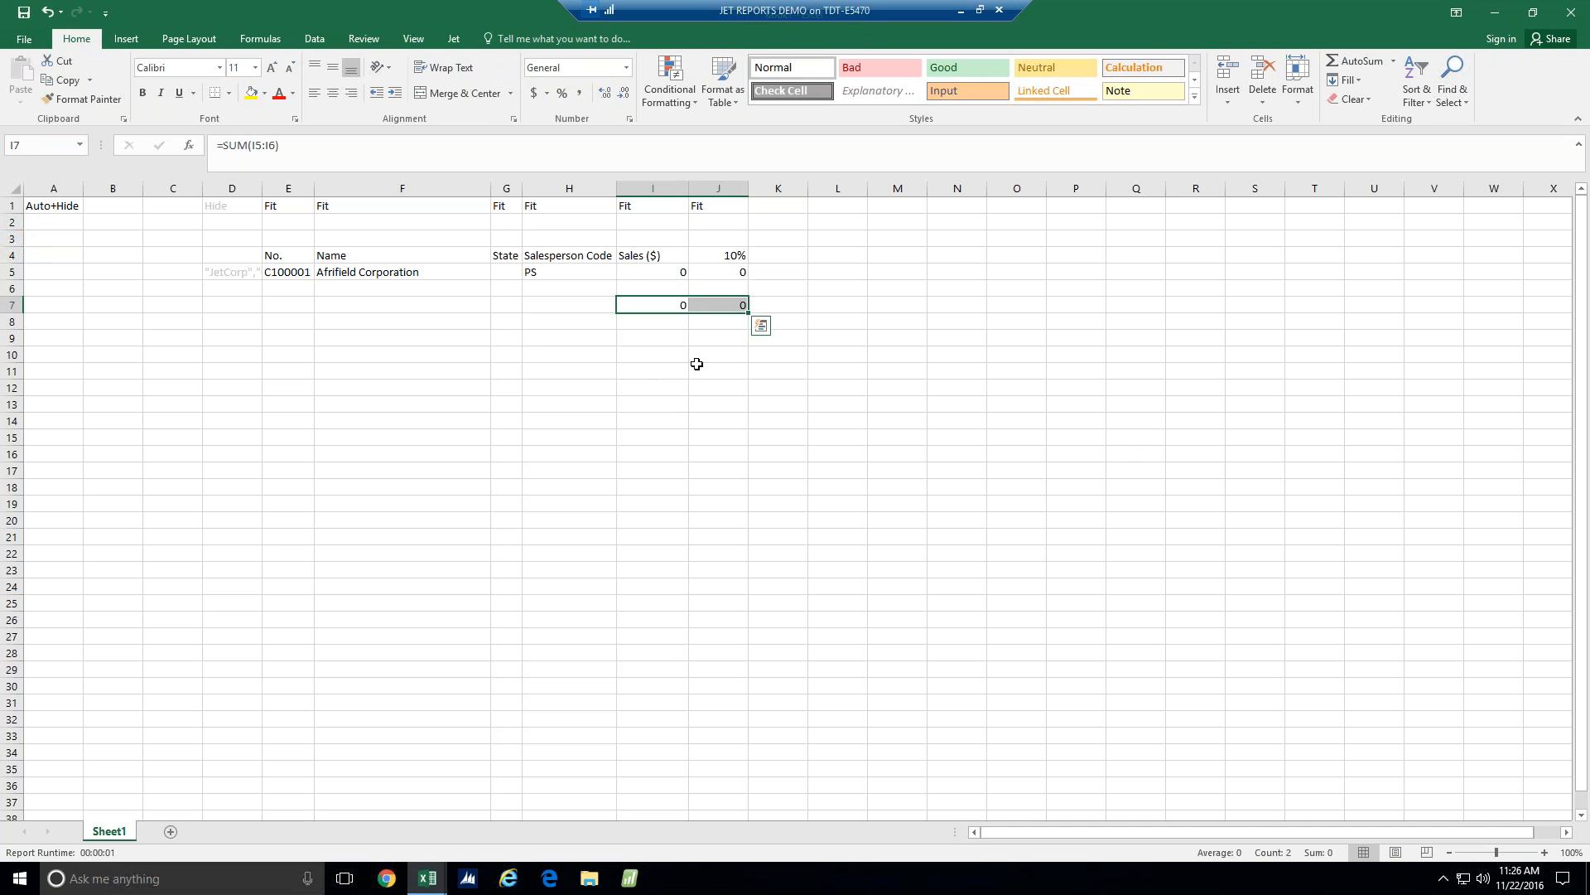
Format I5:J7 with the dollar accounting format and give the totals in I7:J7 bold text with a top and double bottom border
double_click(686, 306)
click(720, 325)
drag(660, 305, 676, 273)
click(535, 94)
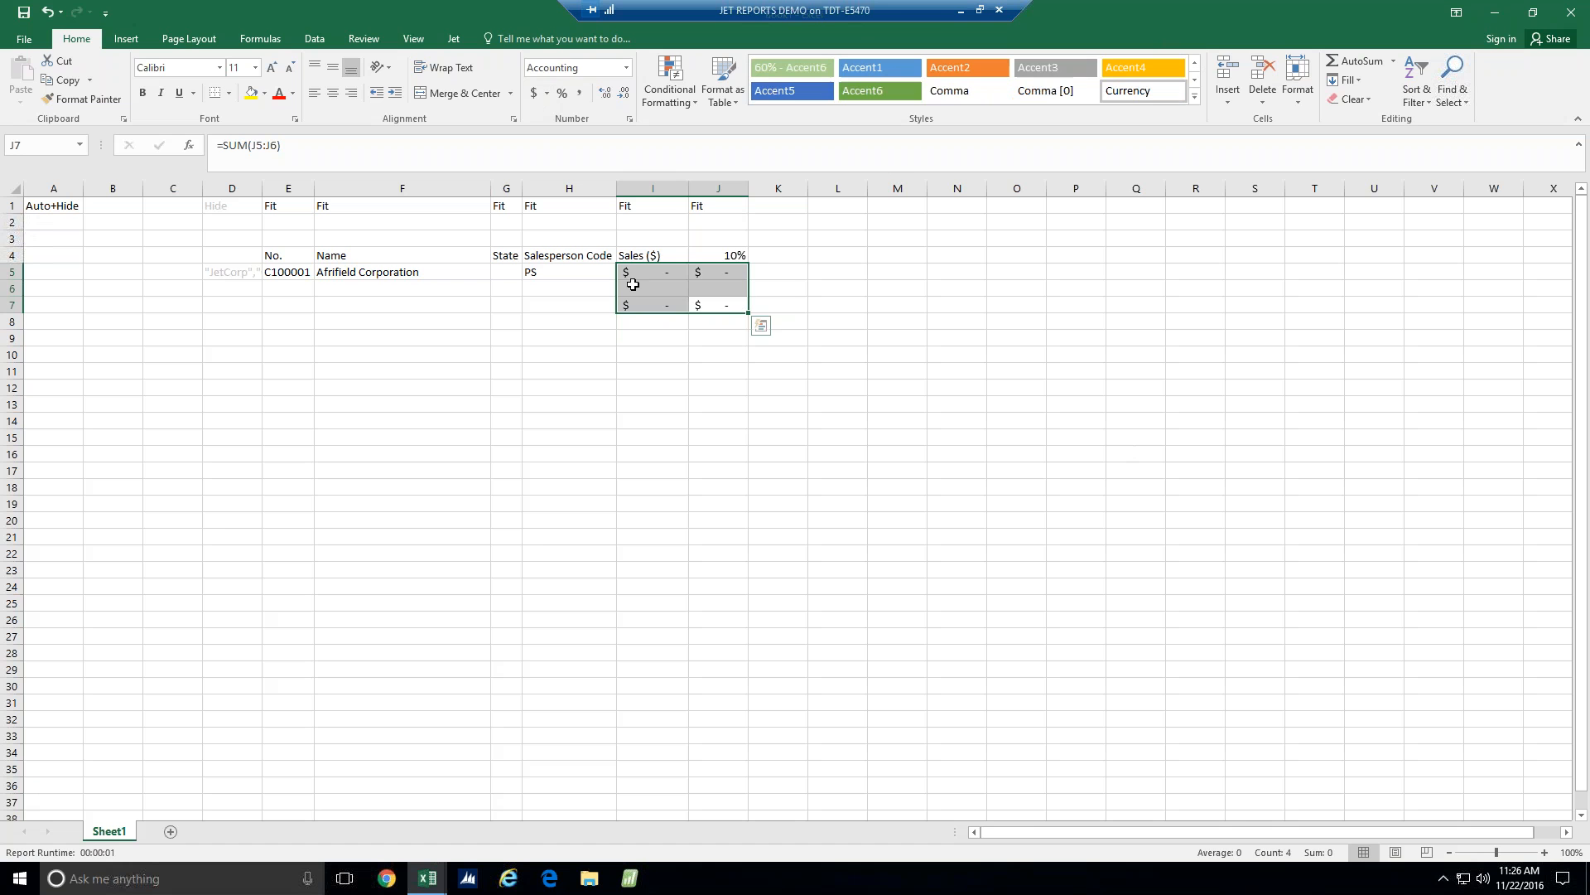
drag(640, 305, 714, 305)
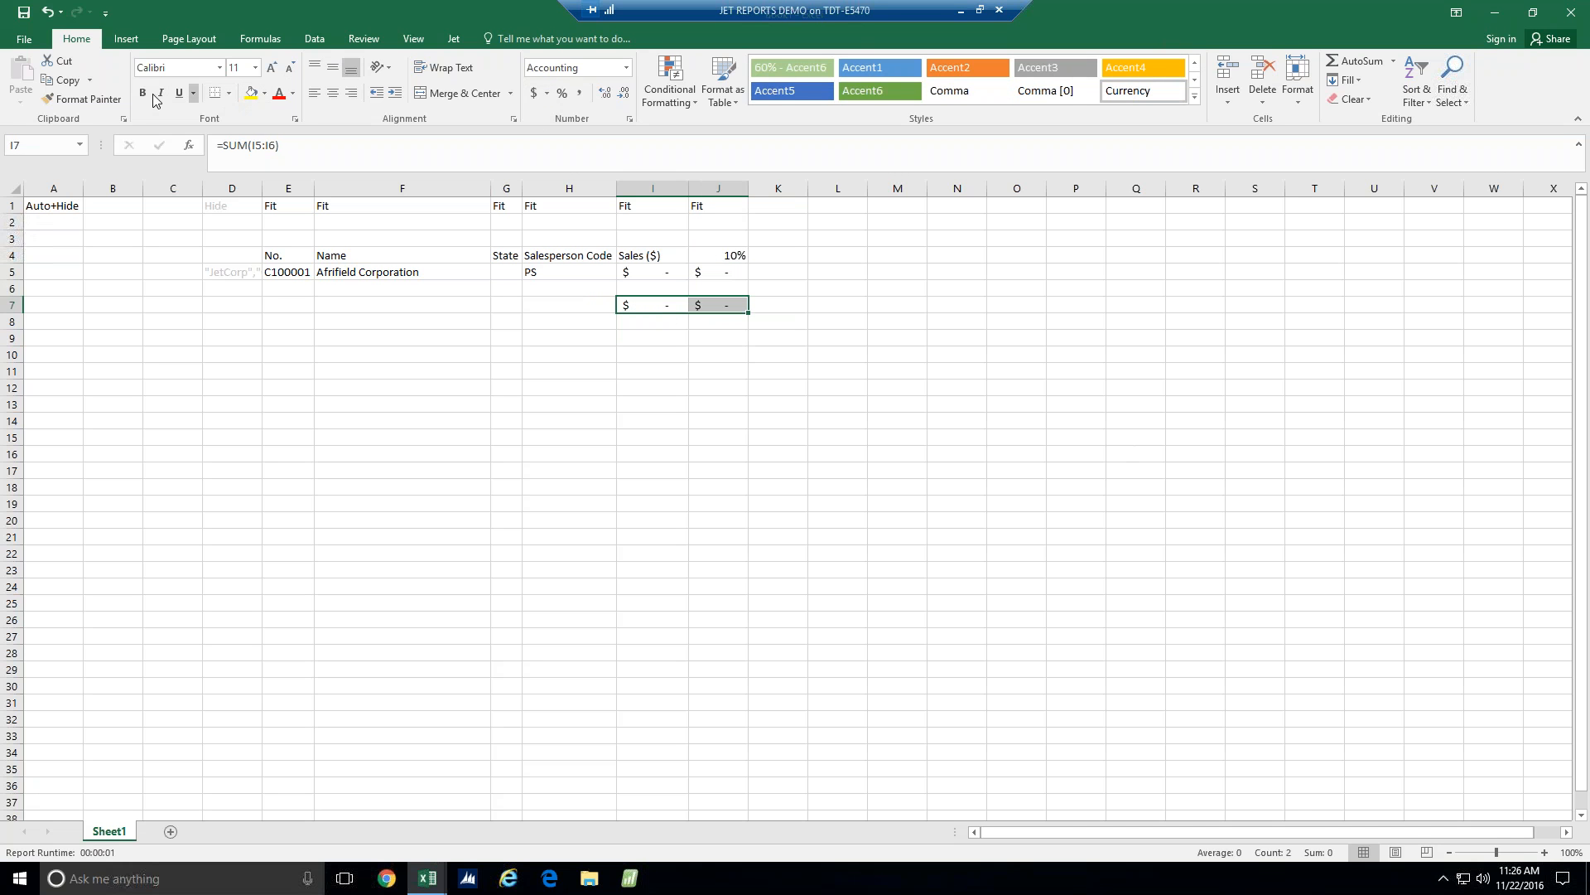
click(228, 93)
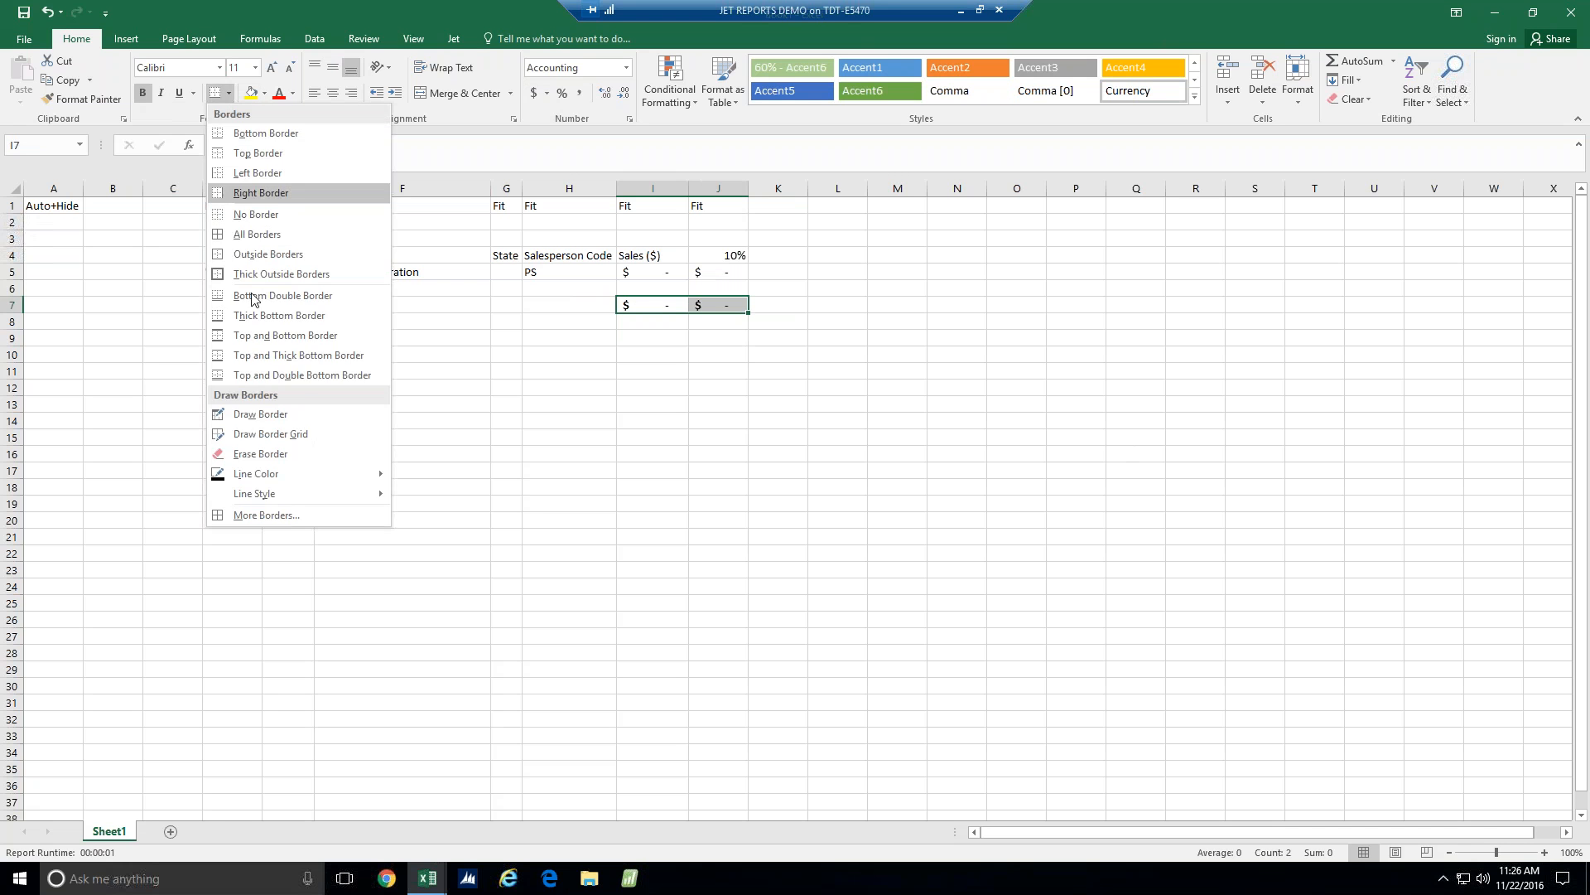
click(301, 375)
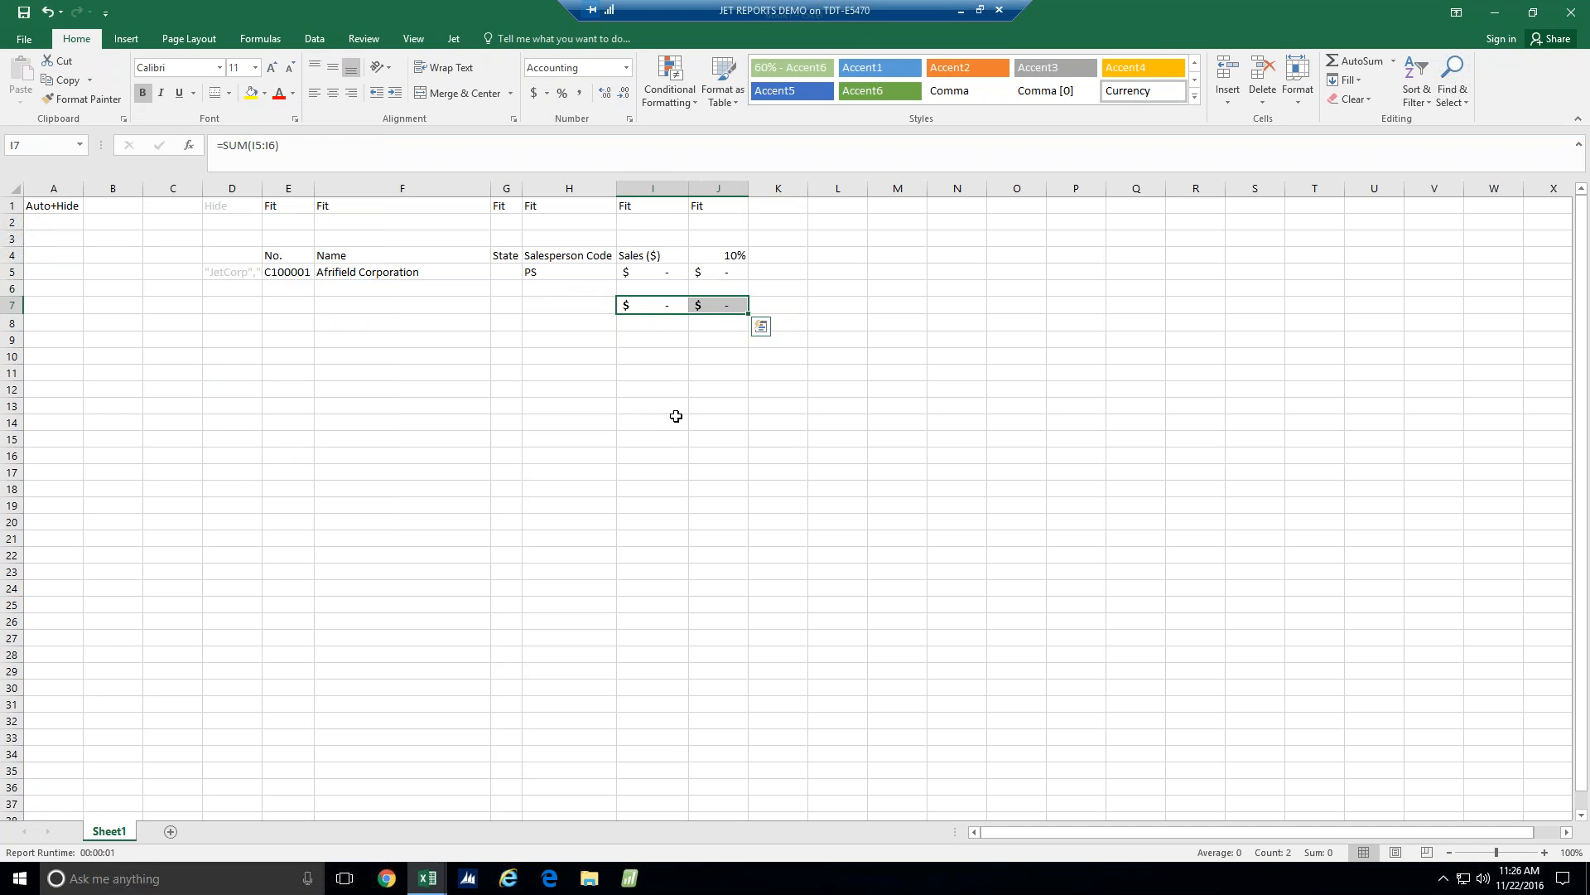
Give the header row E4:J4 a green fill and white text
drag(270, 255, 719, 254)
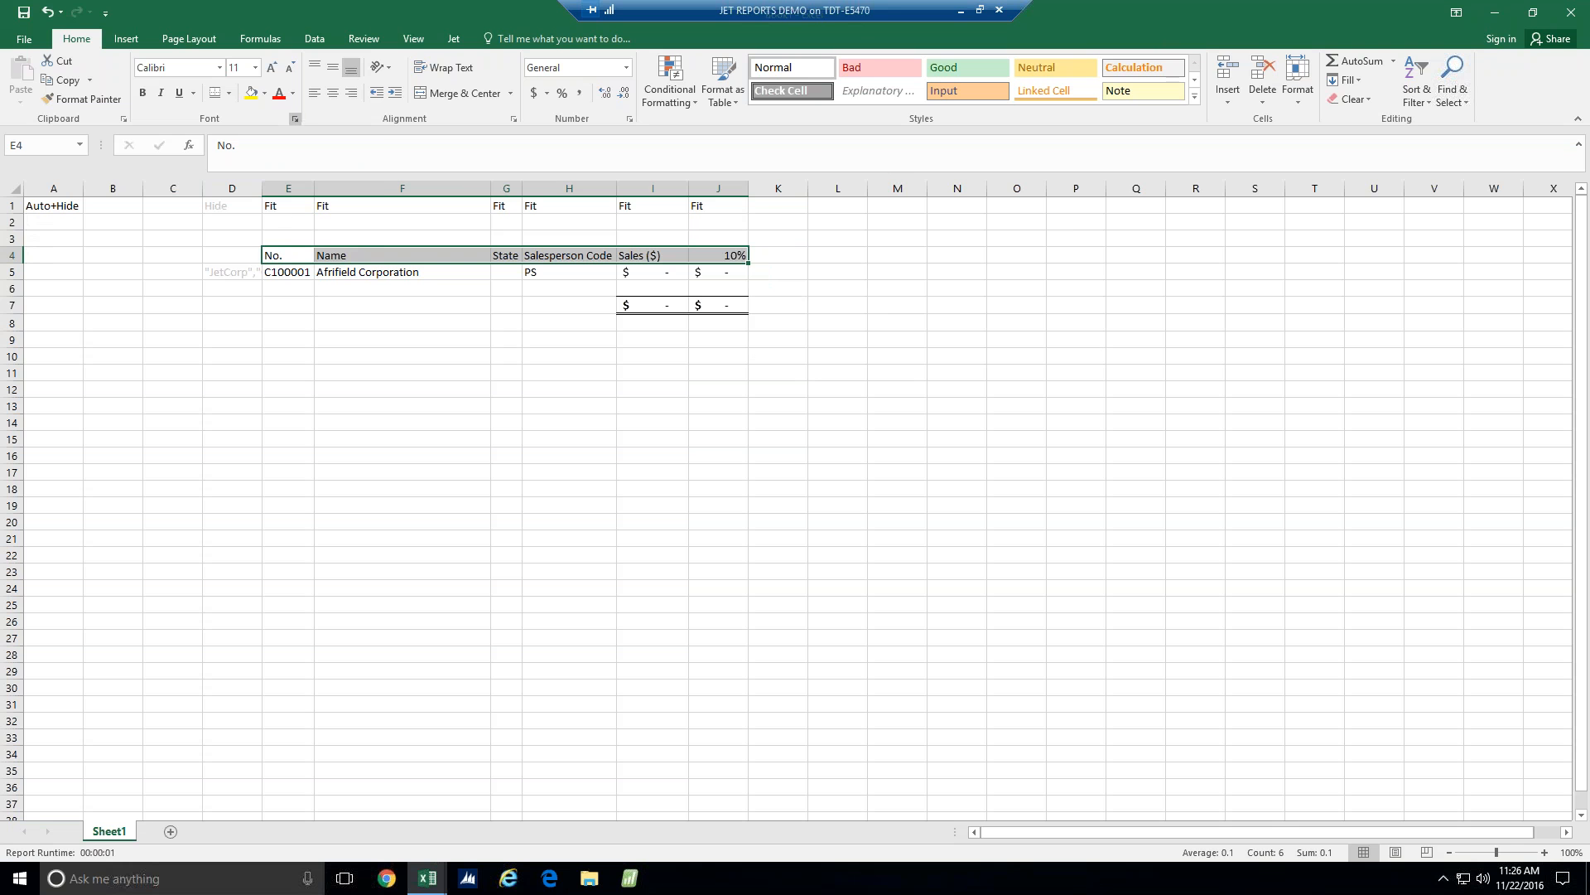
click(264, 93)
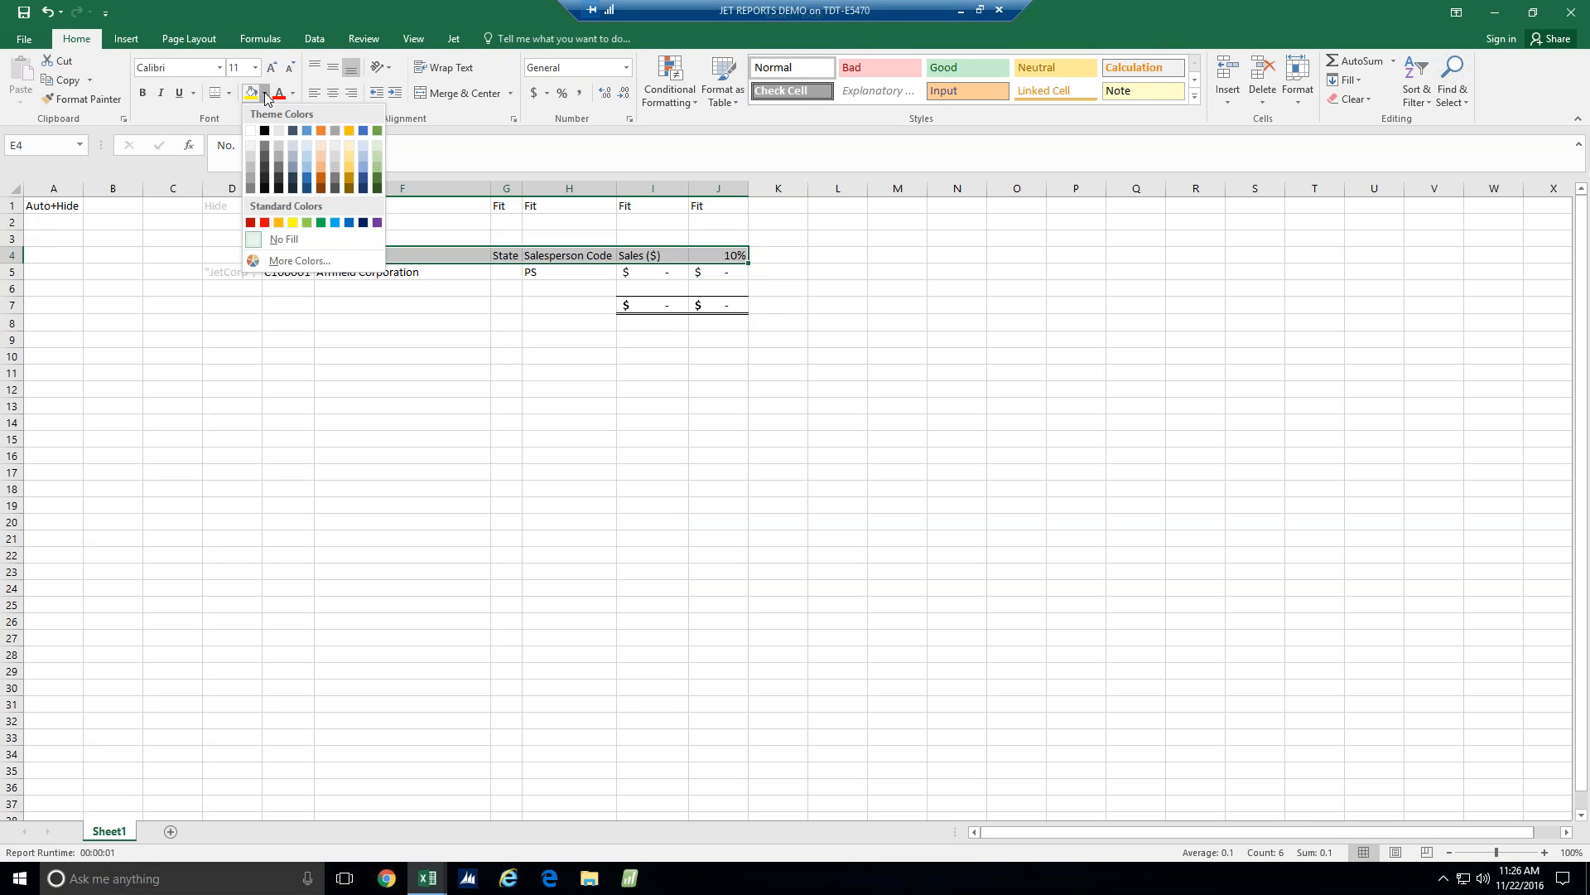
click(320, 223)
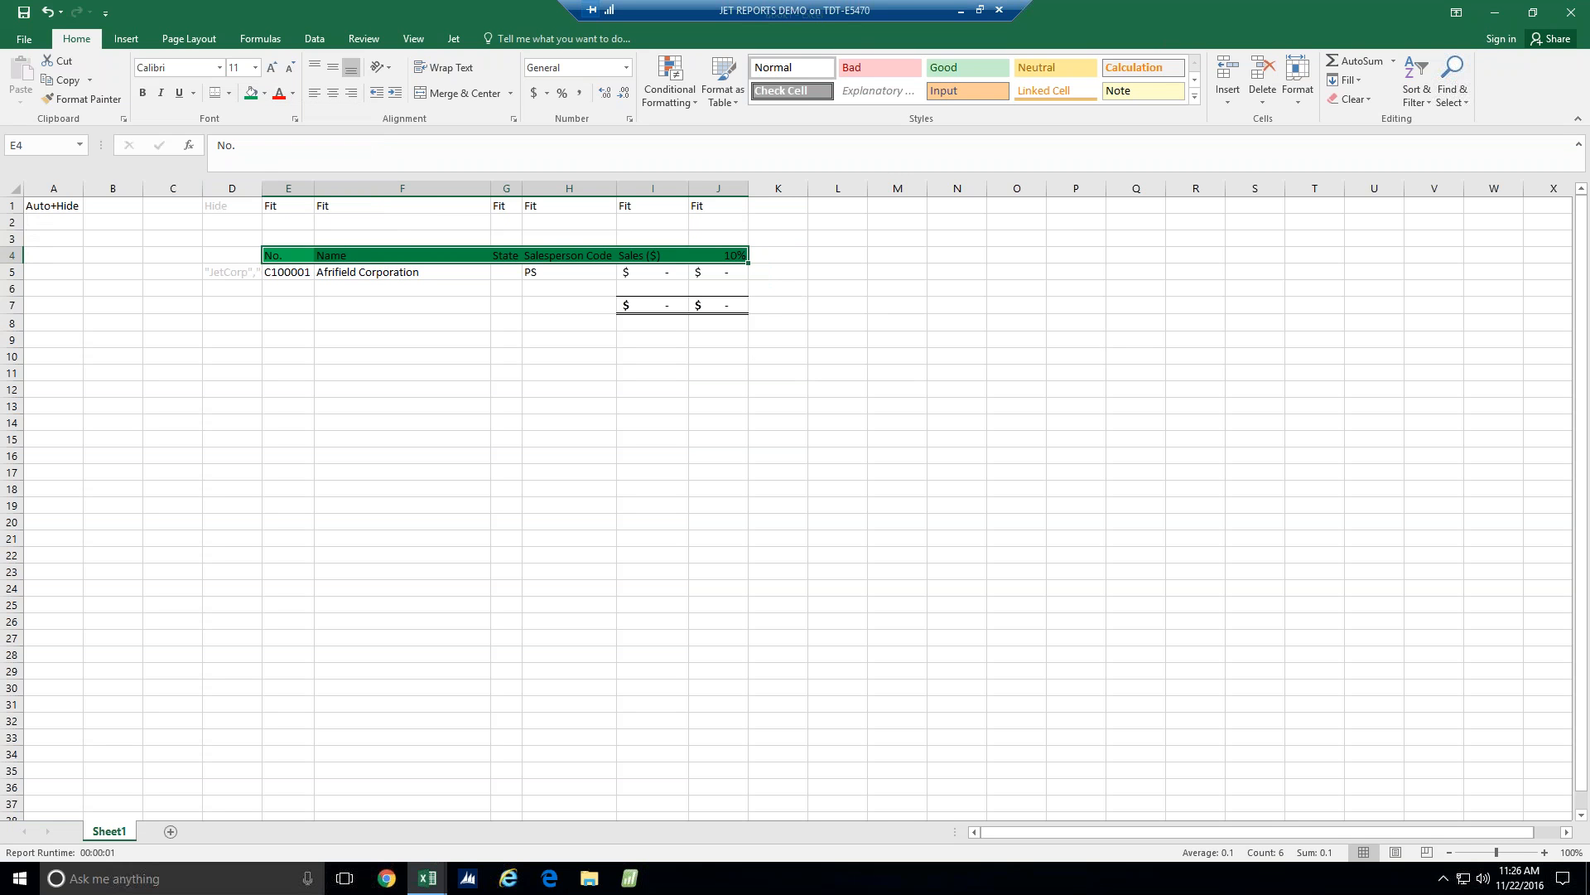
click(292, 95)
click(279, 151)
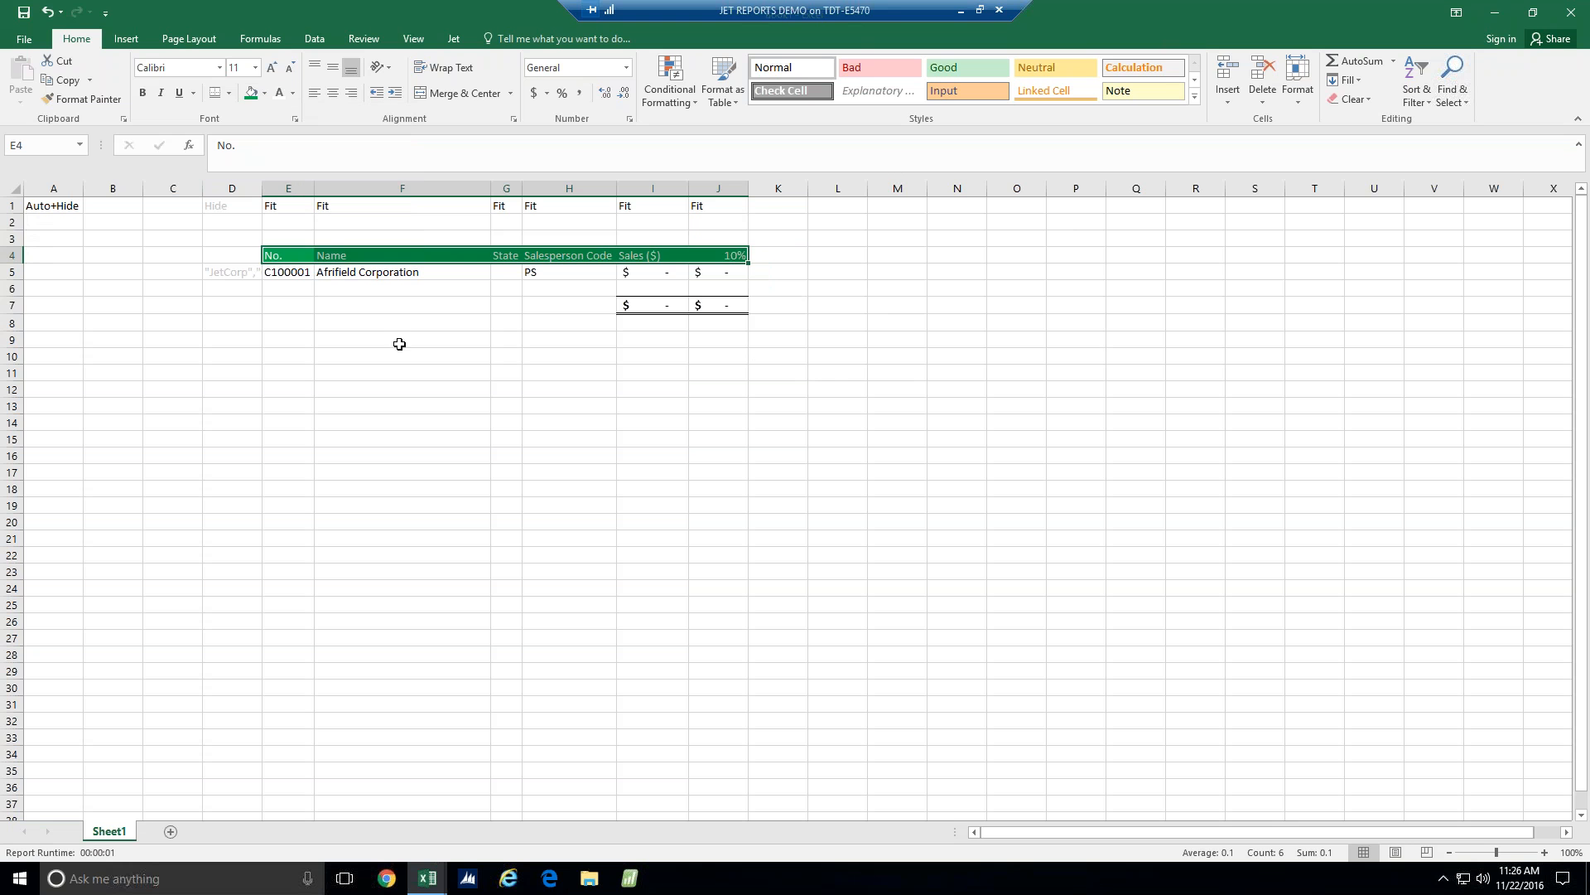
click(786, 305)
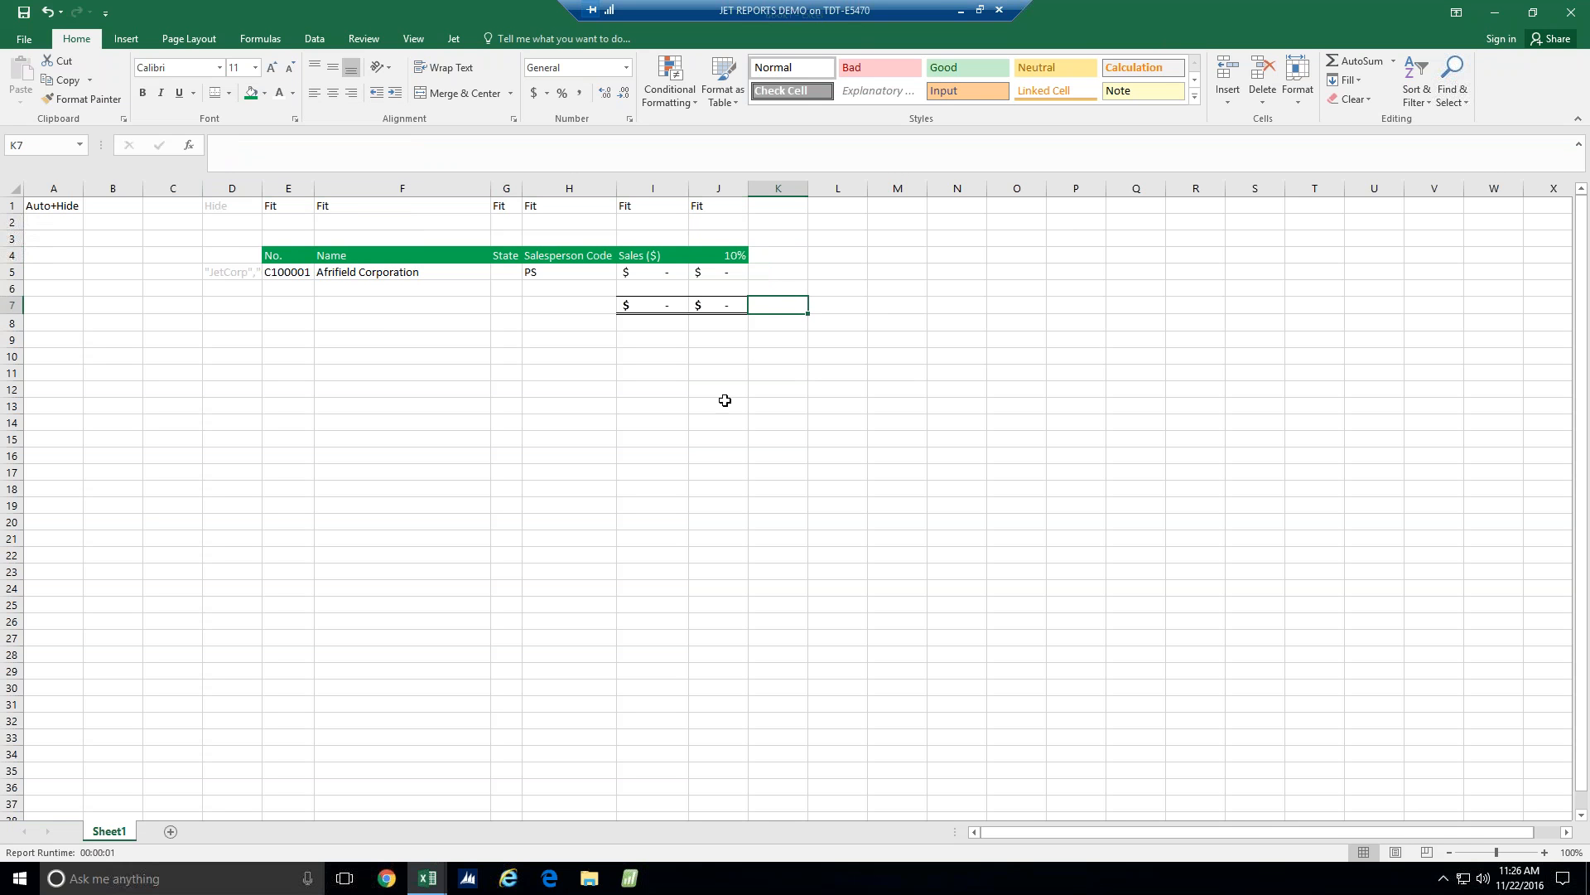
Insert a 2-D clustered column chart from the Name cells F4:F6 and the Sales ($) cells I4:I6
click(349, 340)
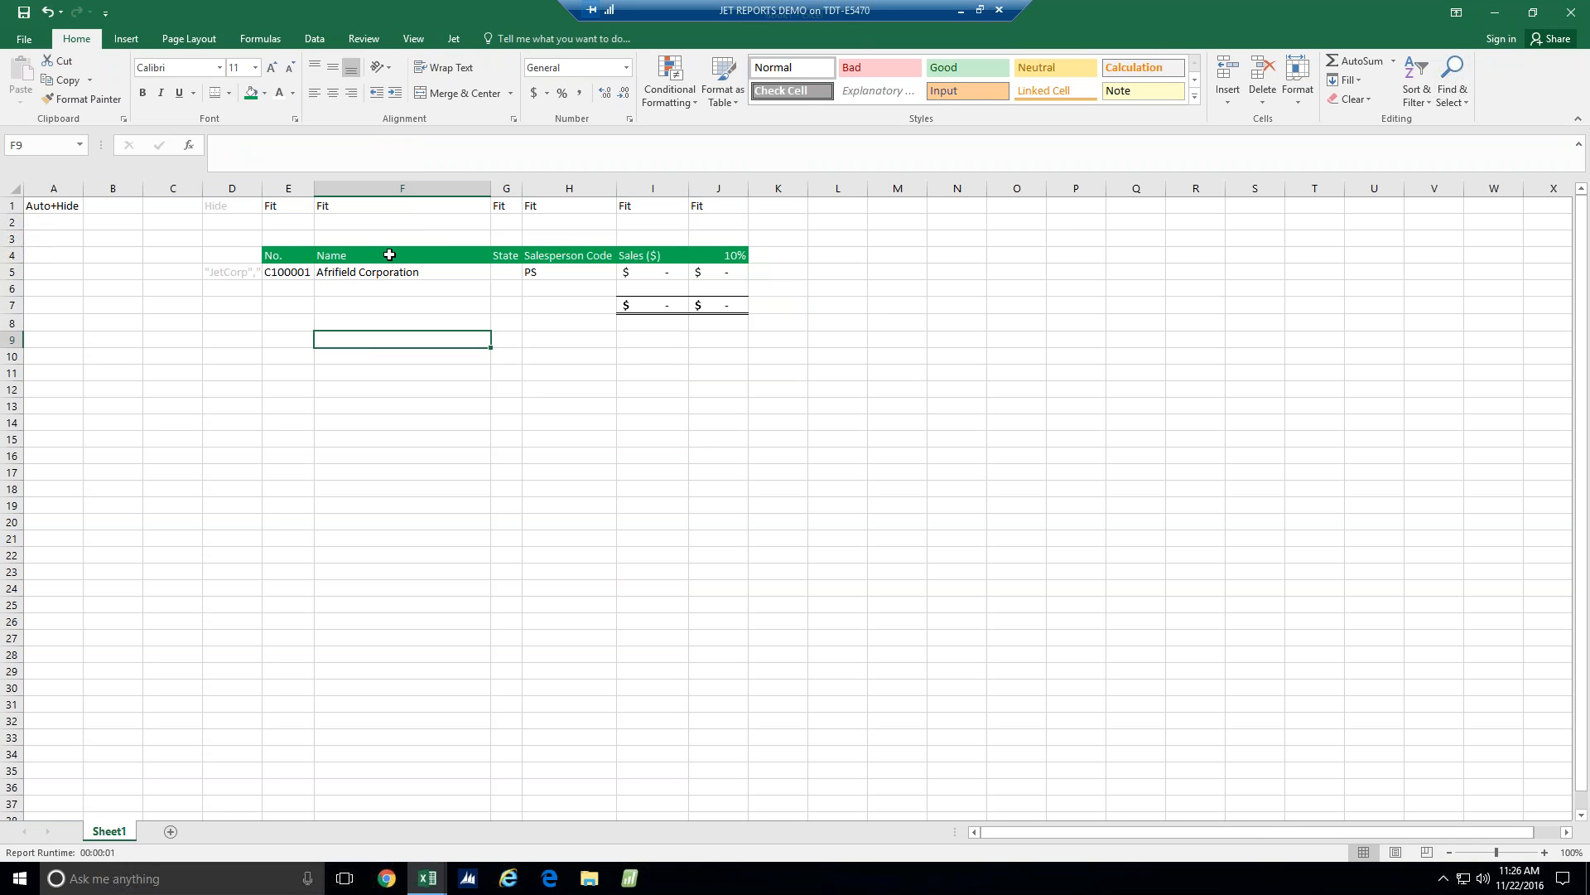
click(390, 255)
drag(389, 255, 386, 288)
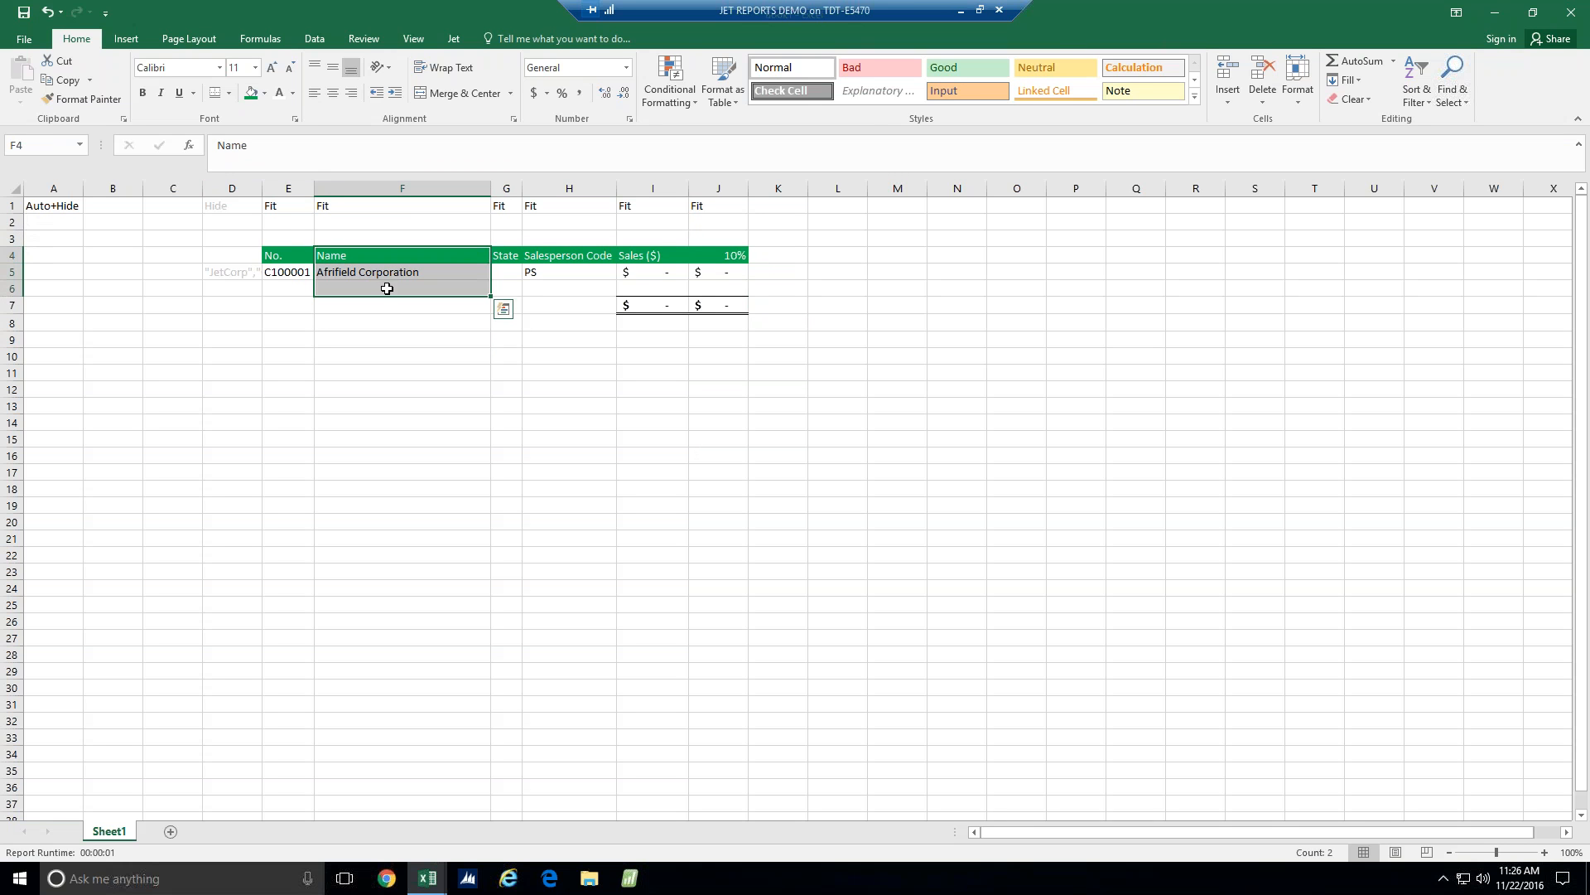
drag(647, 262, 655, 287)
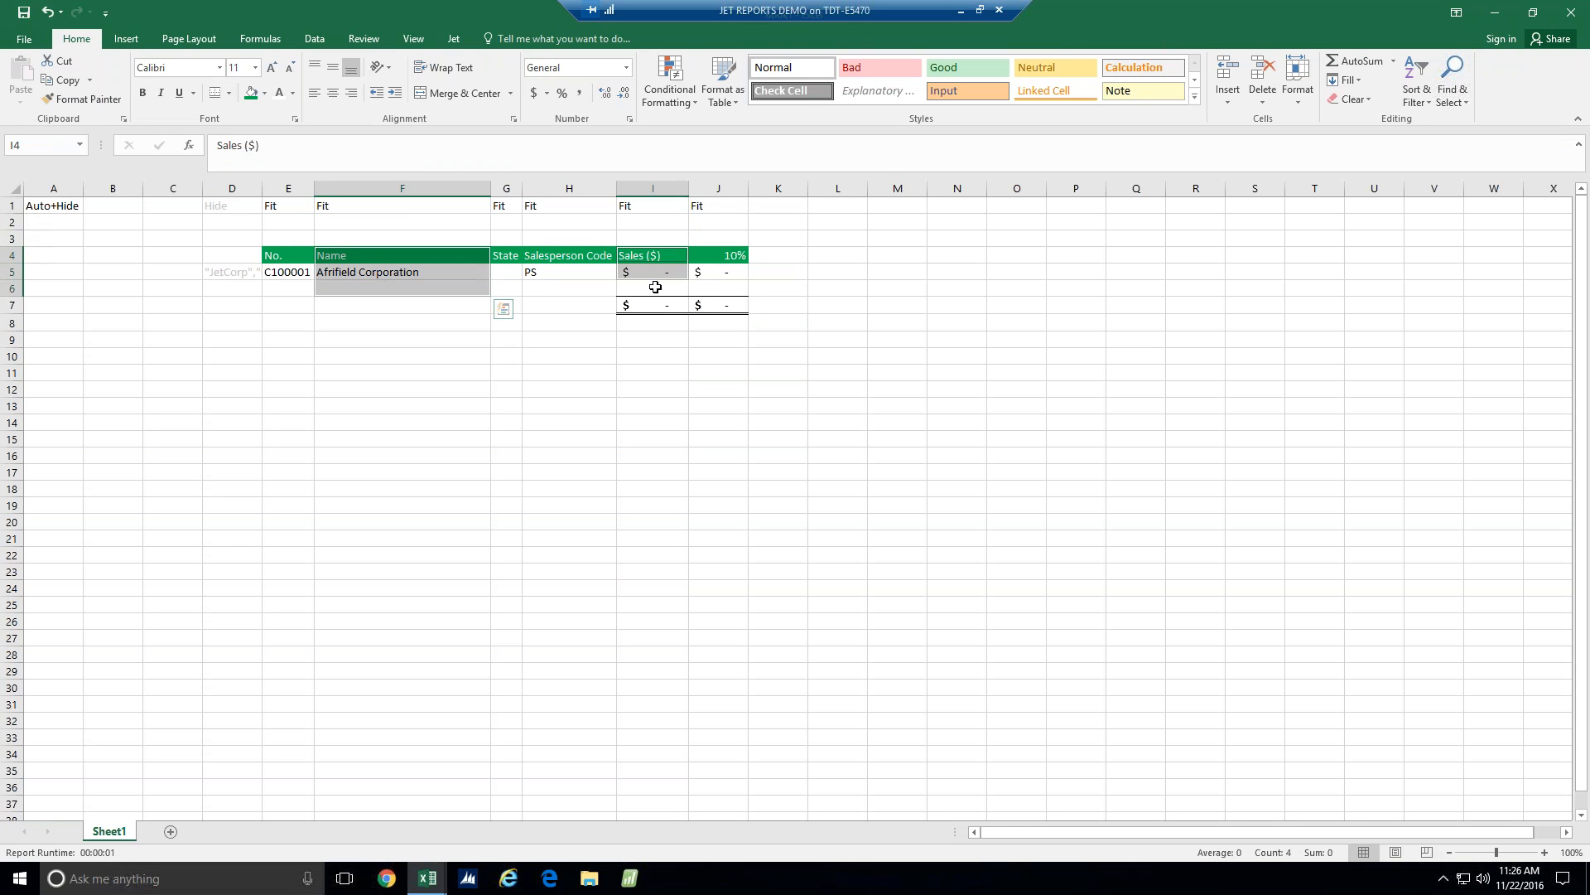
click(126, 39)
click(627, 66)
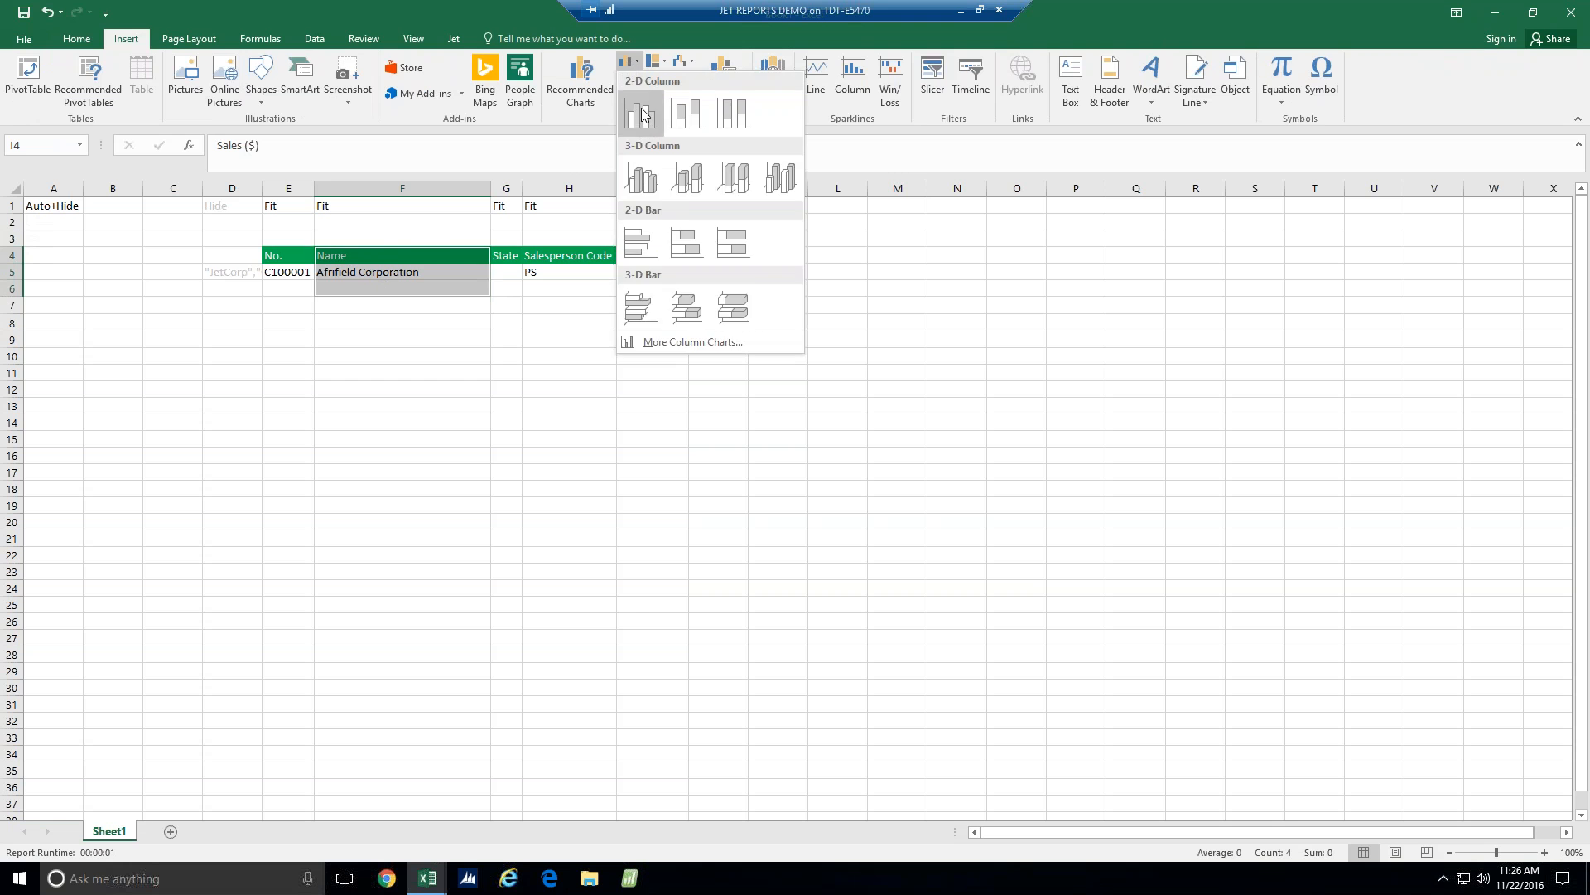
click(642, 116)
Place the Sales ($) chart below the totals and enlarge it to span about columns E to K and rows 9 to 25
drag(889, 425, 540, 355)
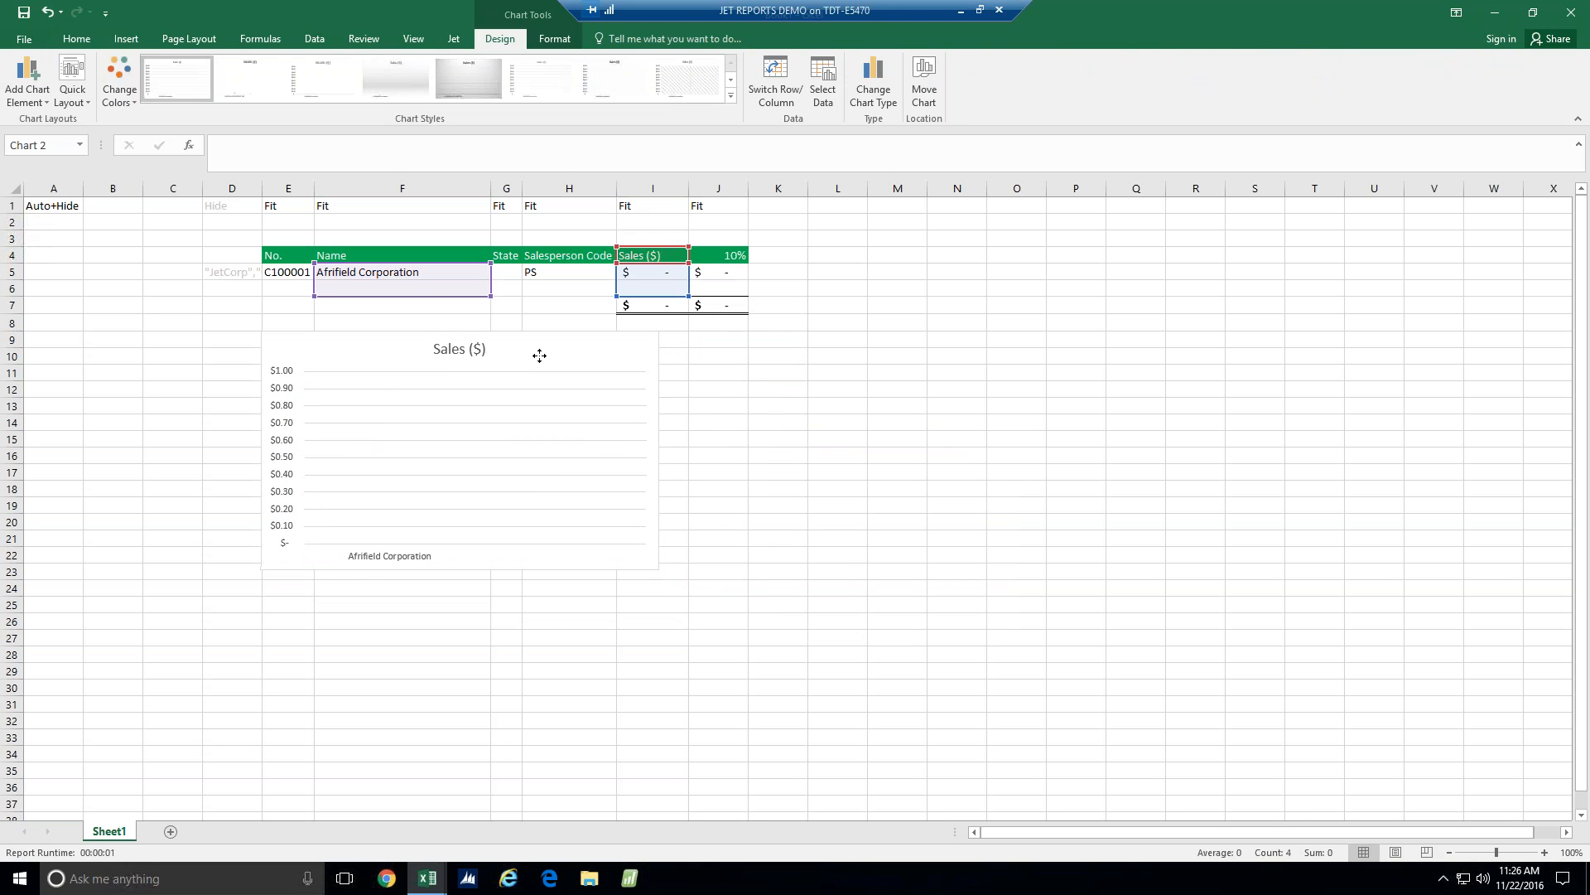
drag(659, 569, 808, 609)
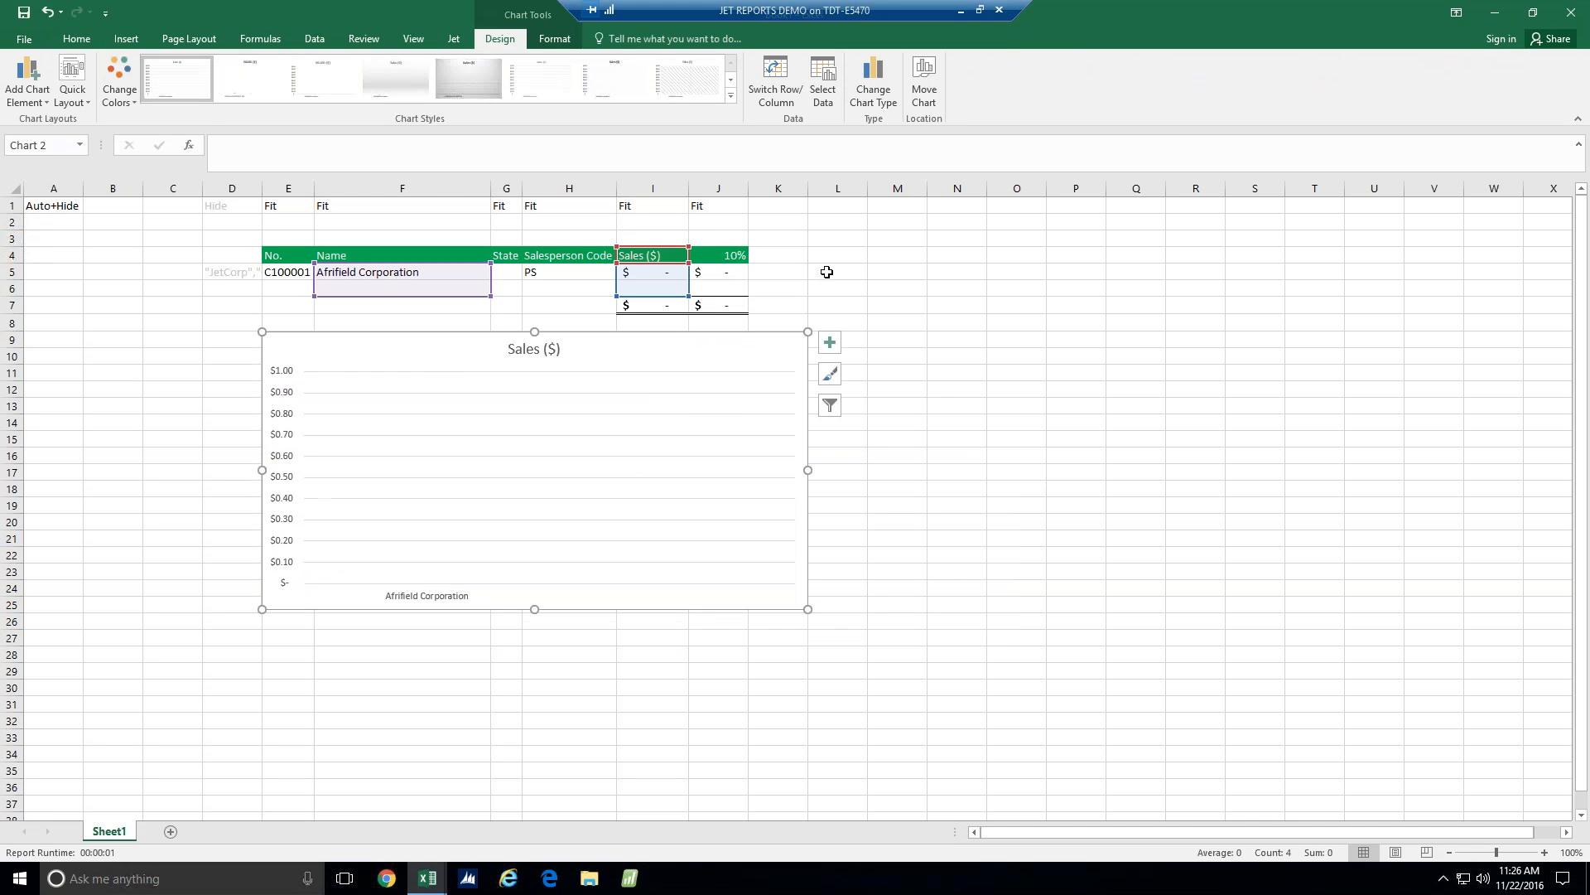
click(823, 272)
Refresh the Jet report to generate the full customer list with the new column, totals and chart
click(454, 39)
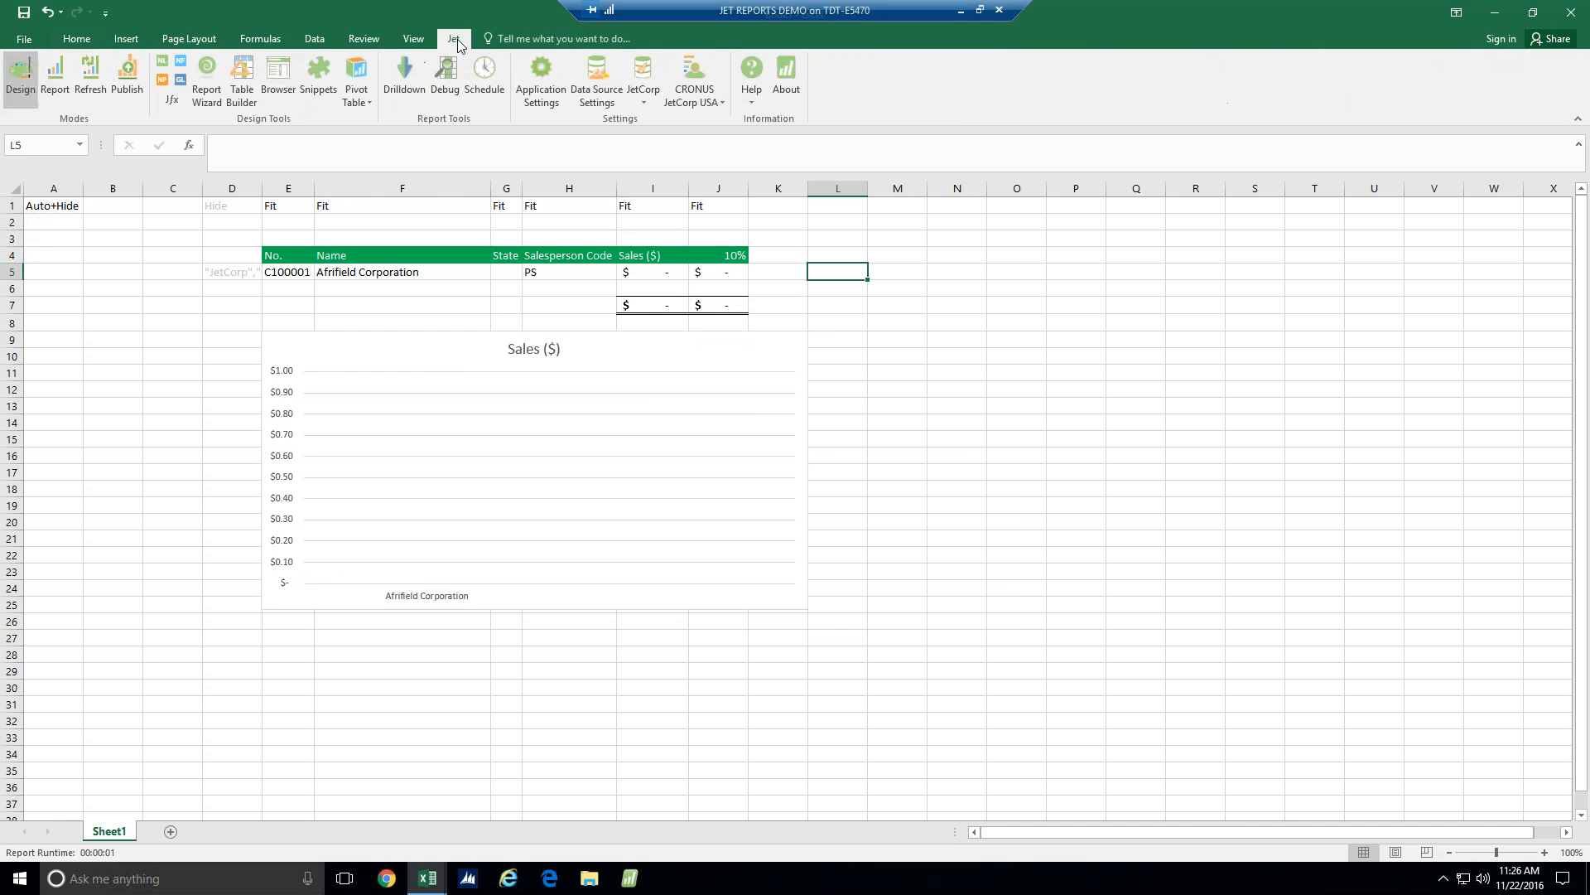
click(98, 89)
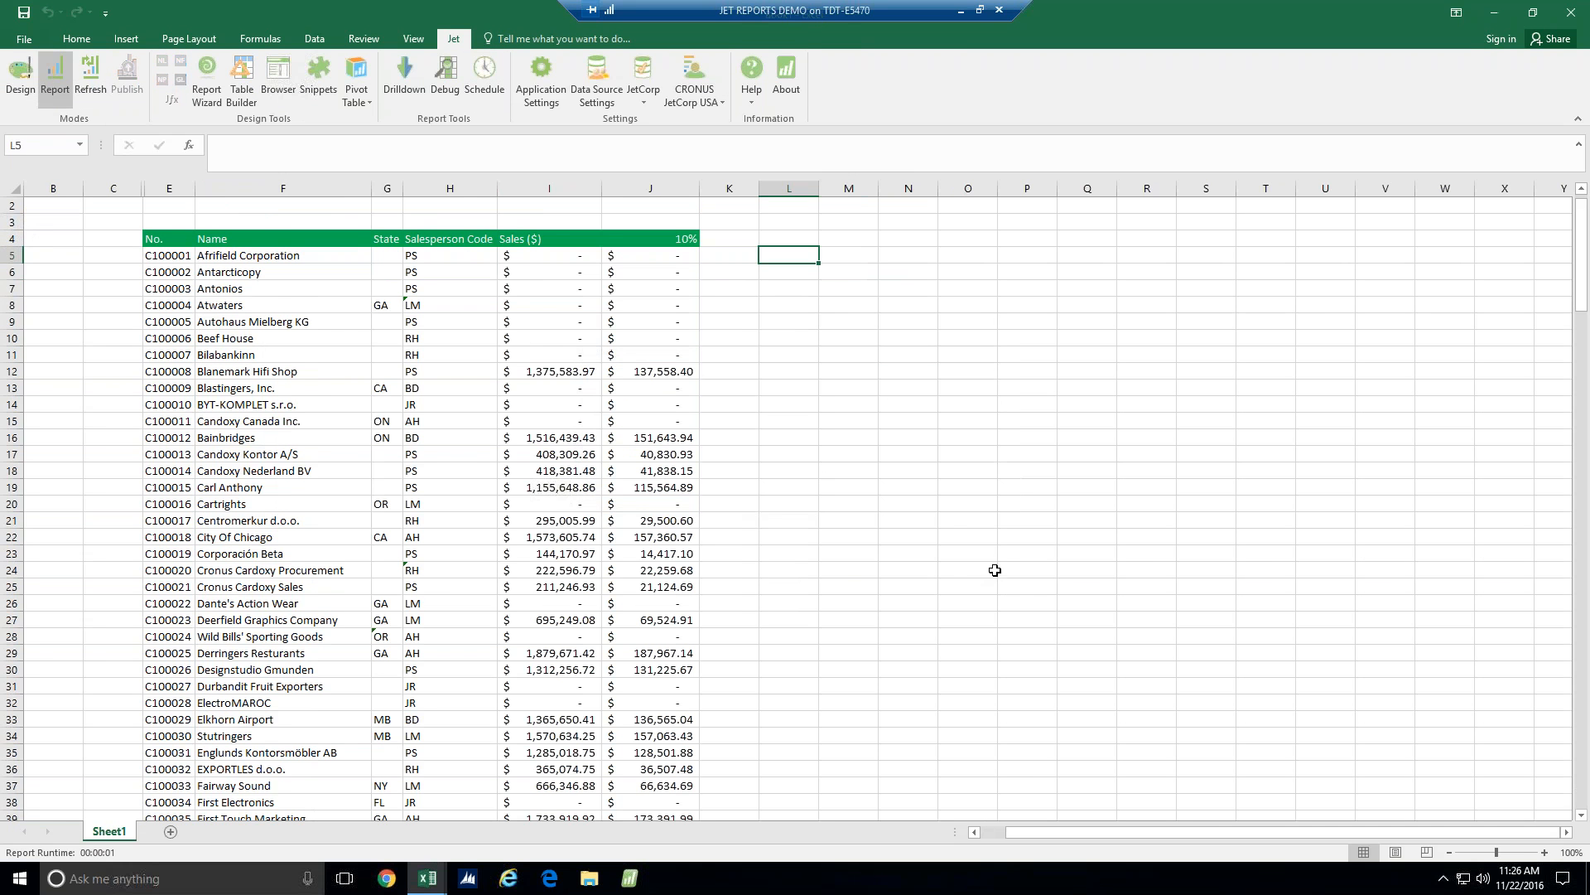
click(965, 555)
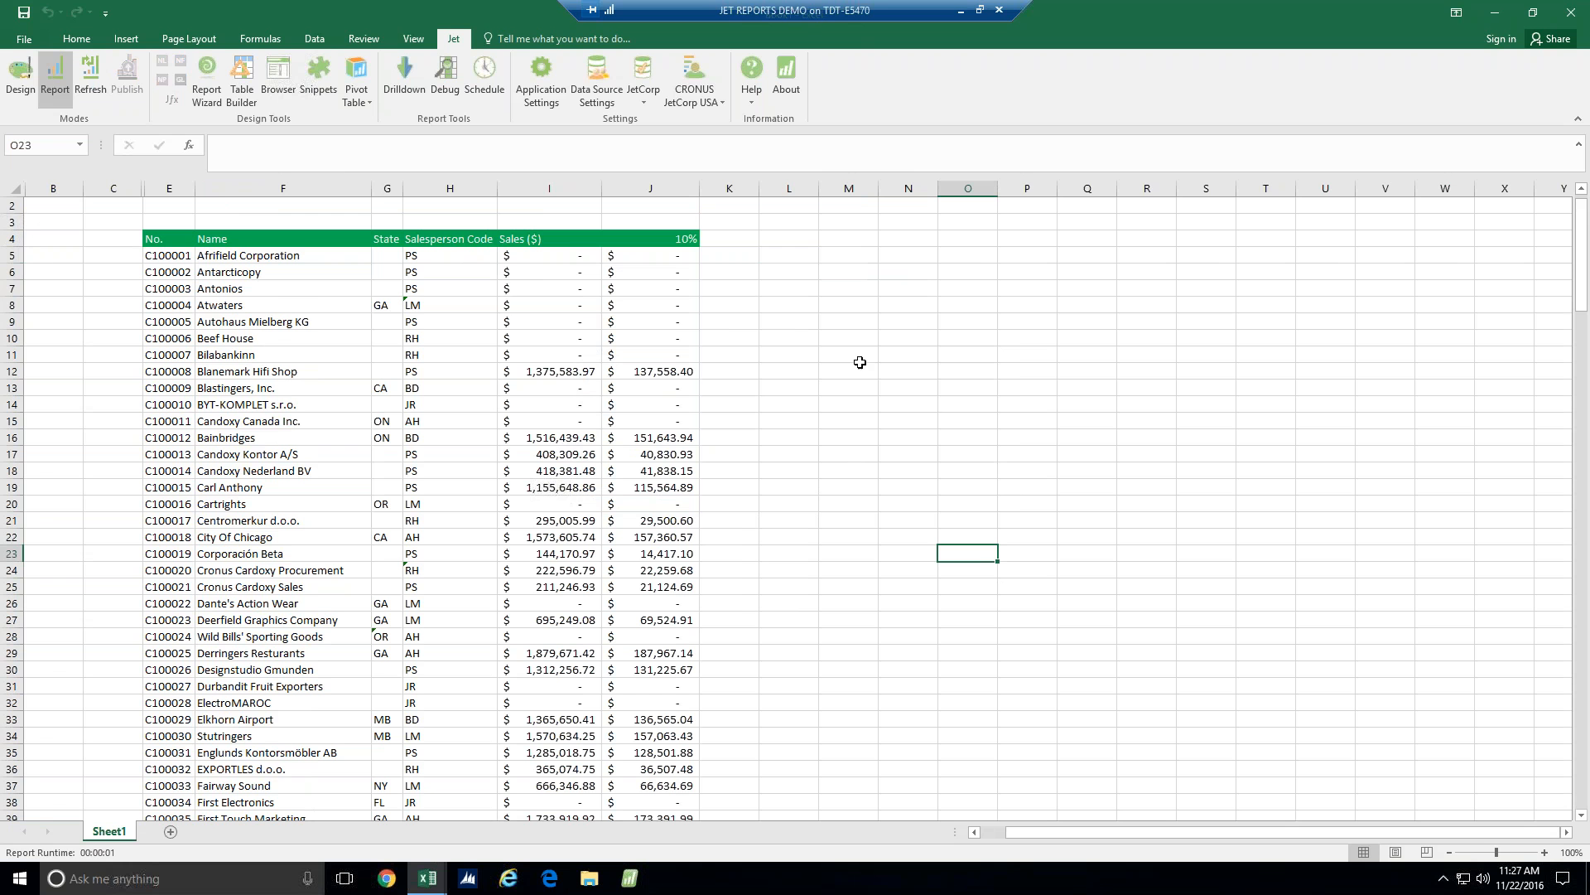
Examine the refreshed report down to its totals row and sales chart, and go back to the top
scroll(805, 532, down, 1)
scroll(807, 535, down, 20)
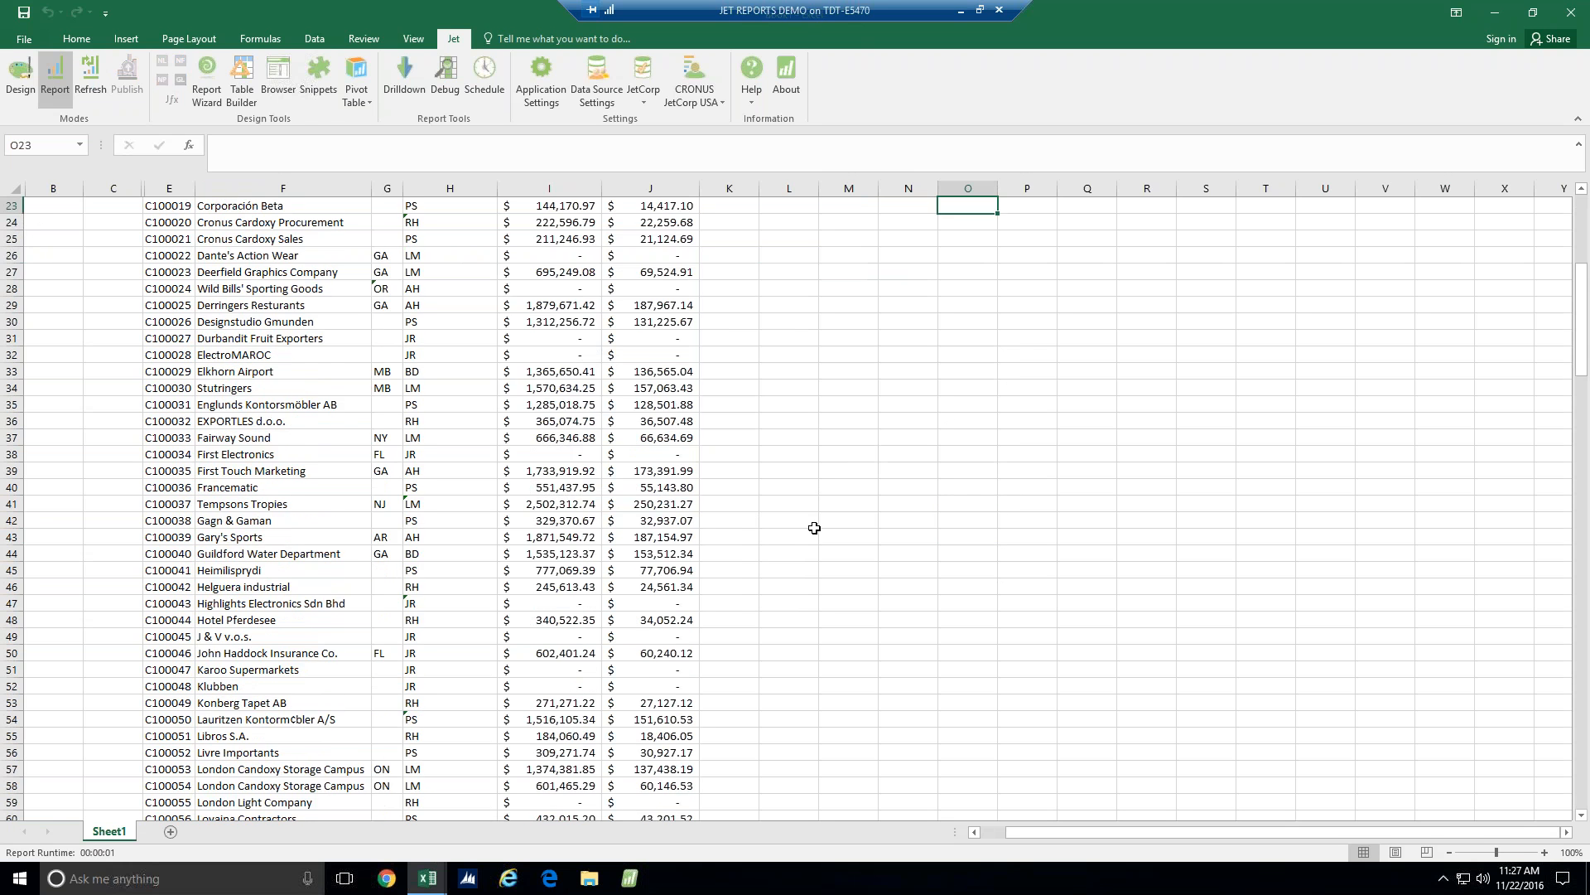
scroll(815, 539, down, 20)
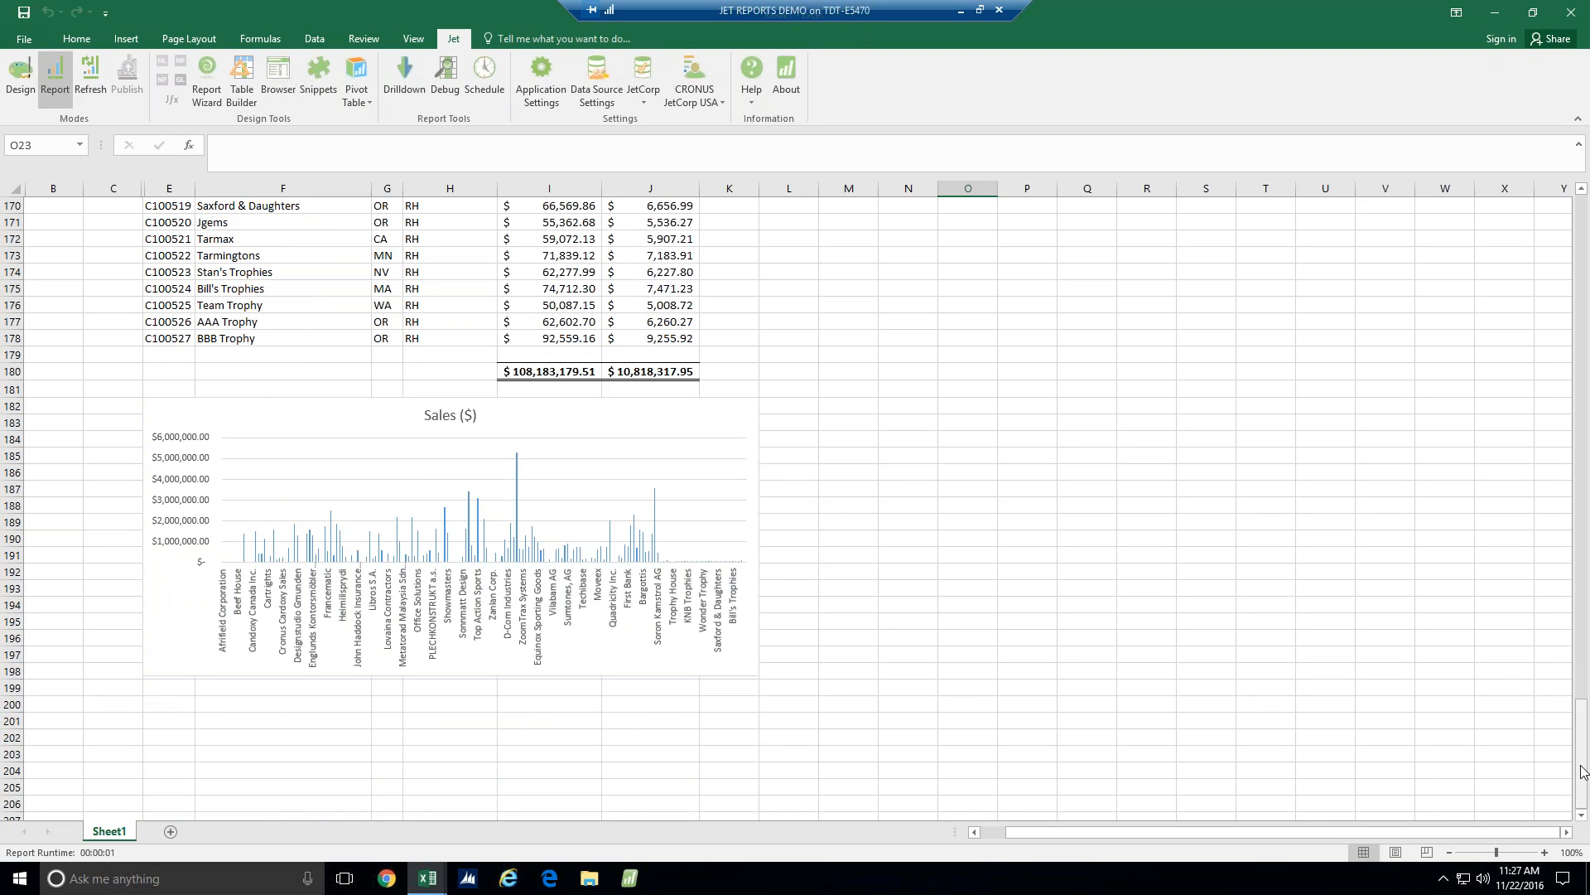
drag(1582, 773, 1574, 217)
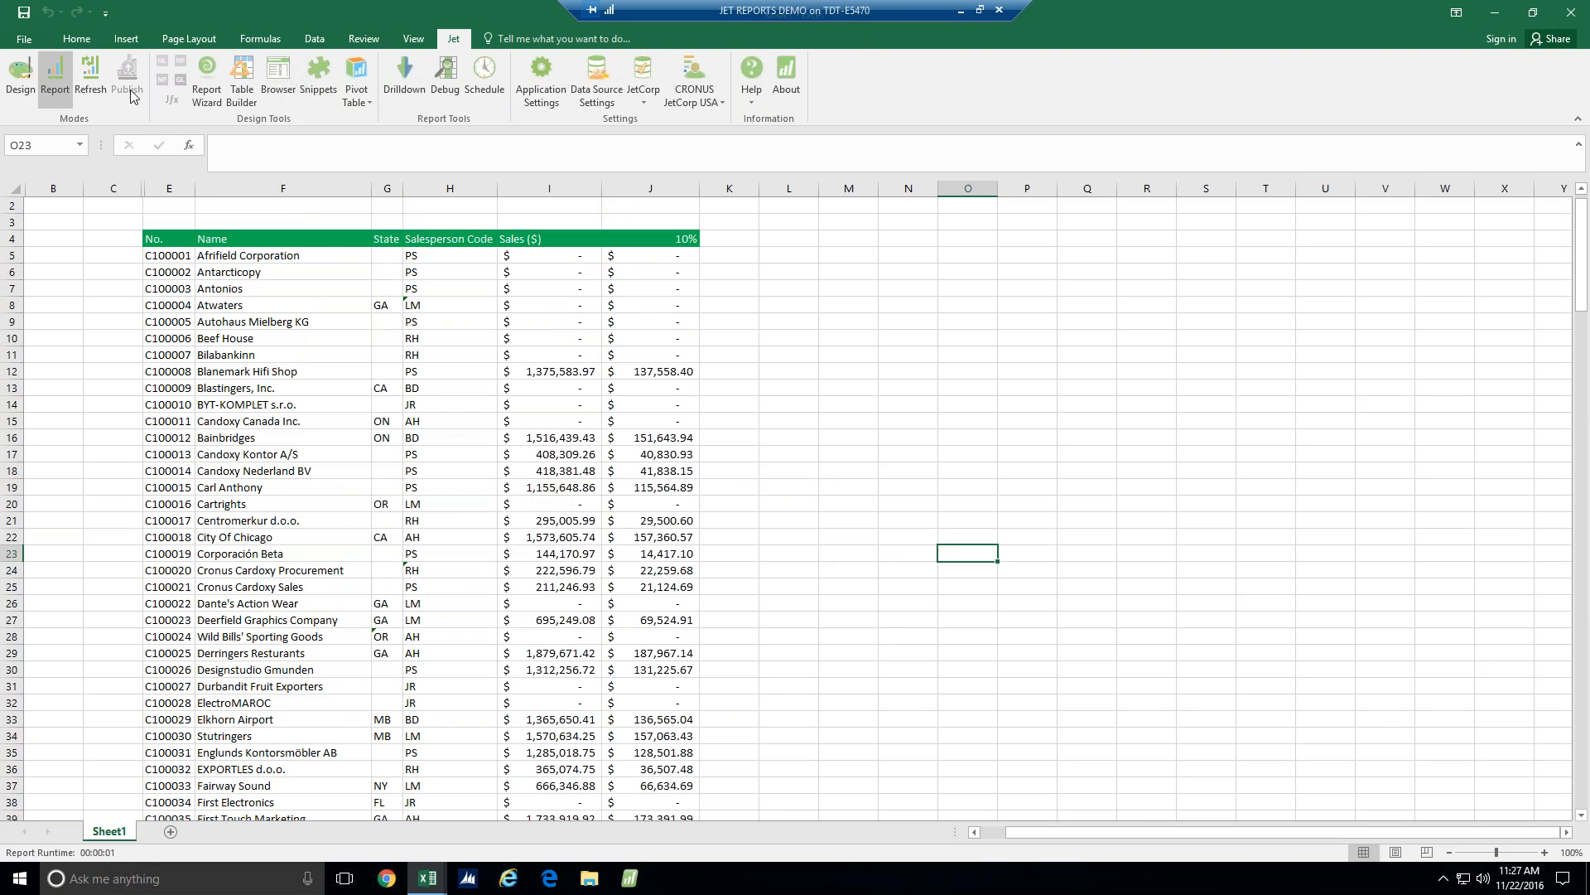
In design mode, filter the Customer rows function in D5 on the State field with "OR|WA"
click(23, 83)
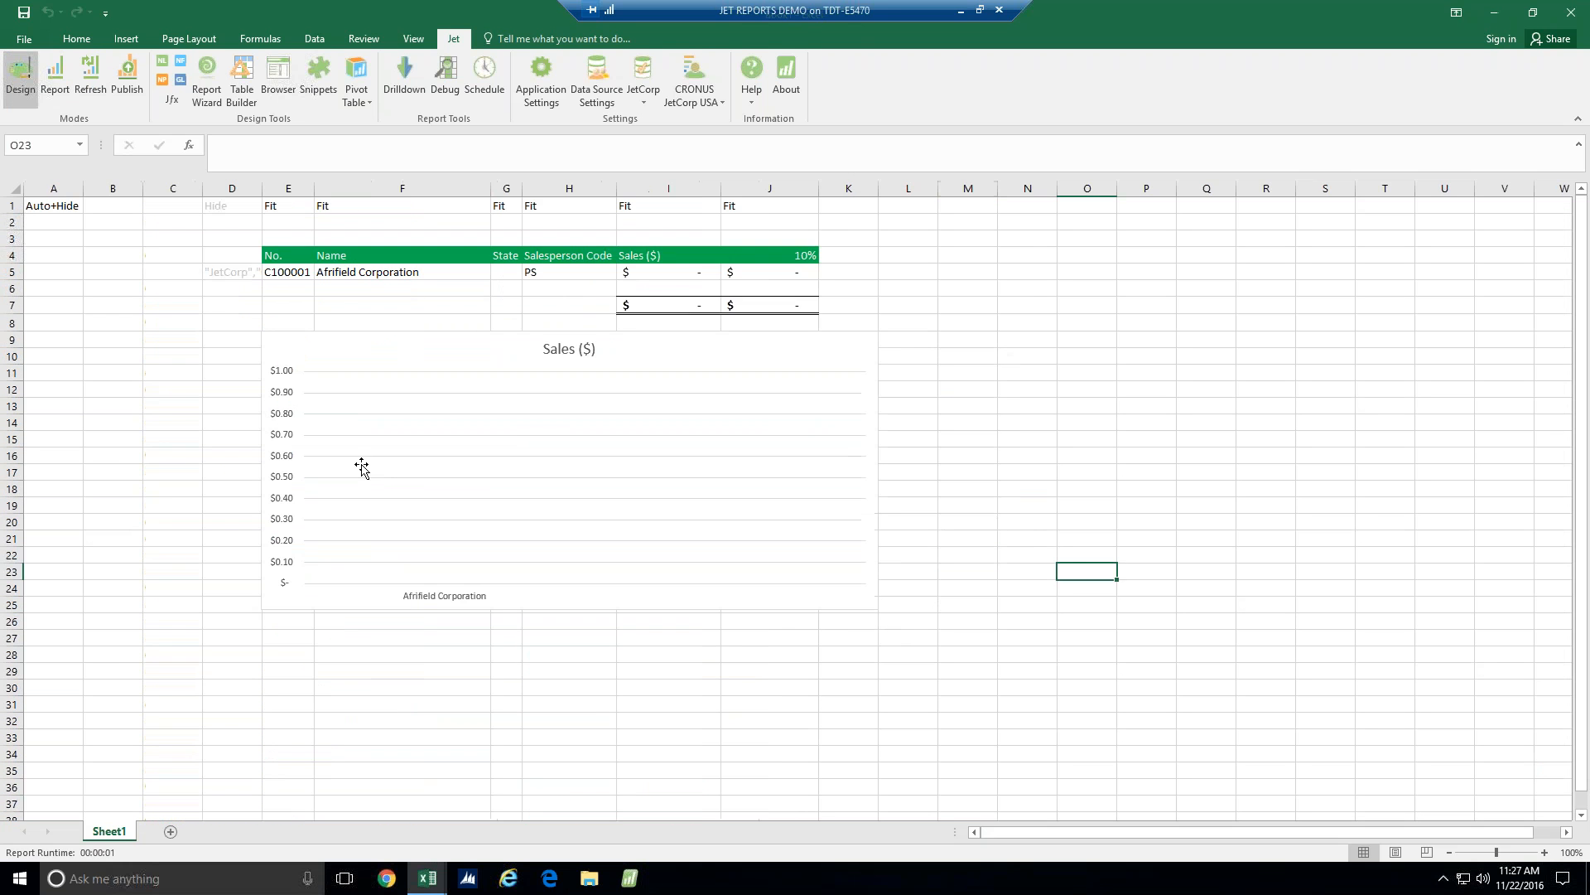
click(224, 275)
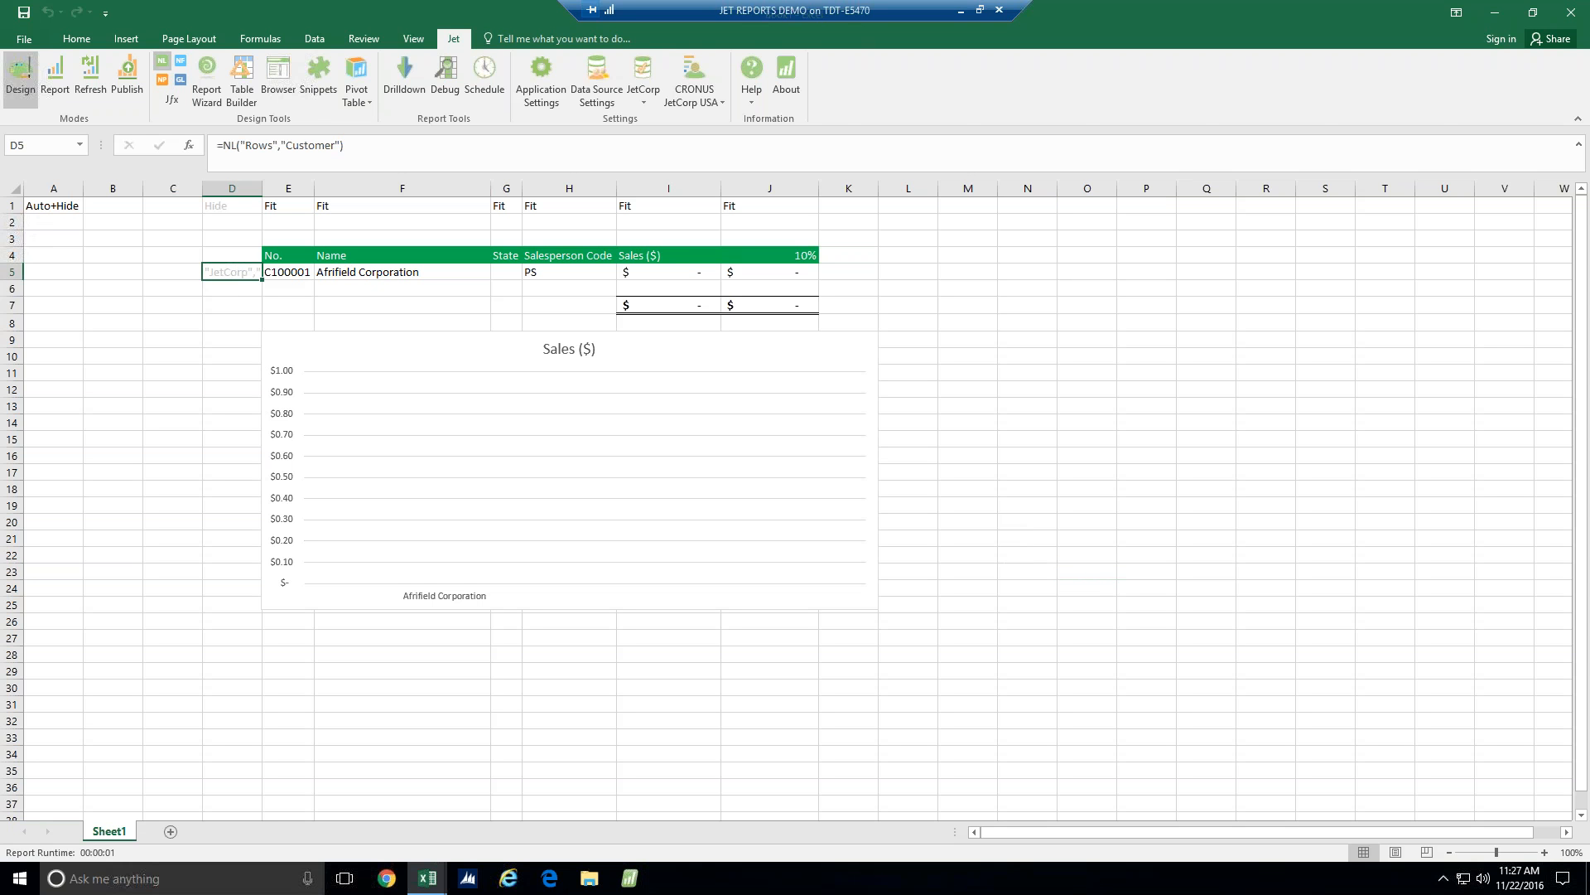
click(171, 99)
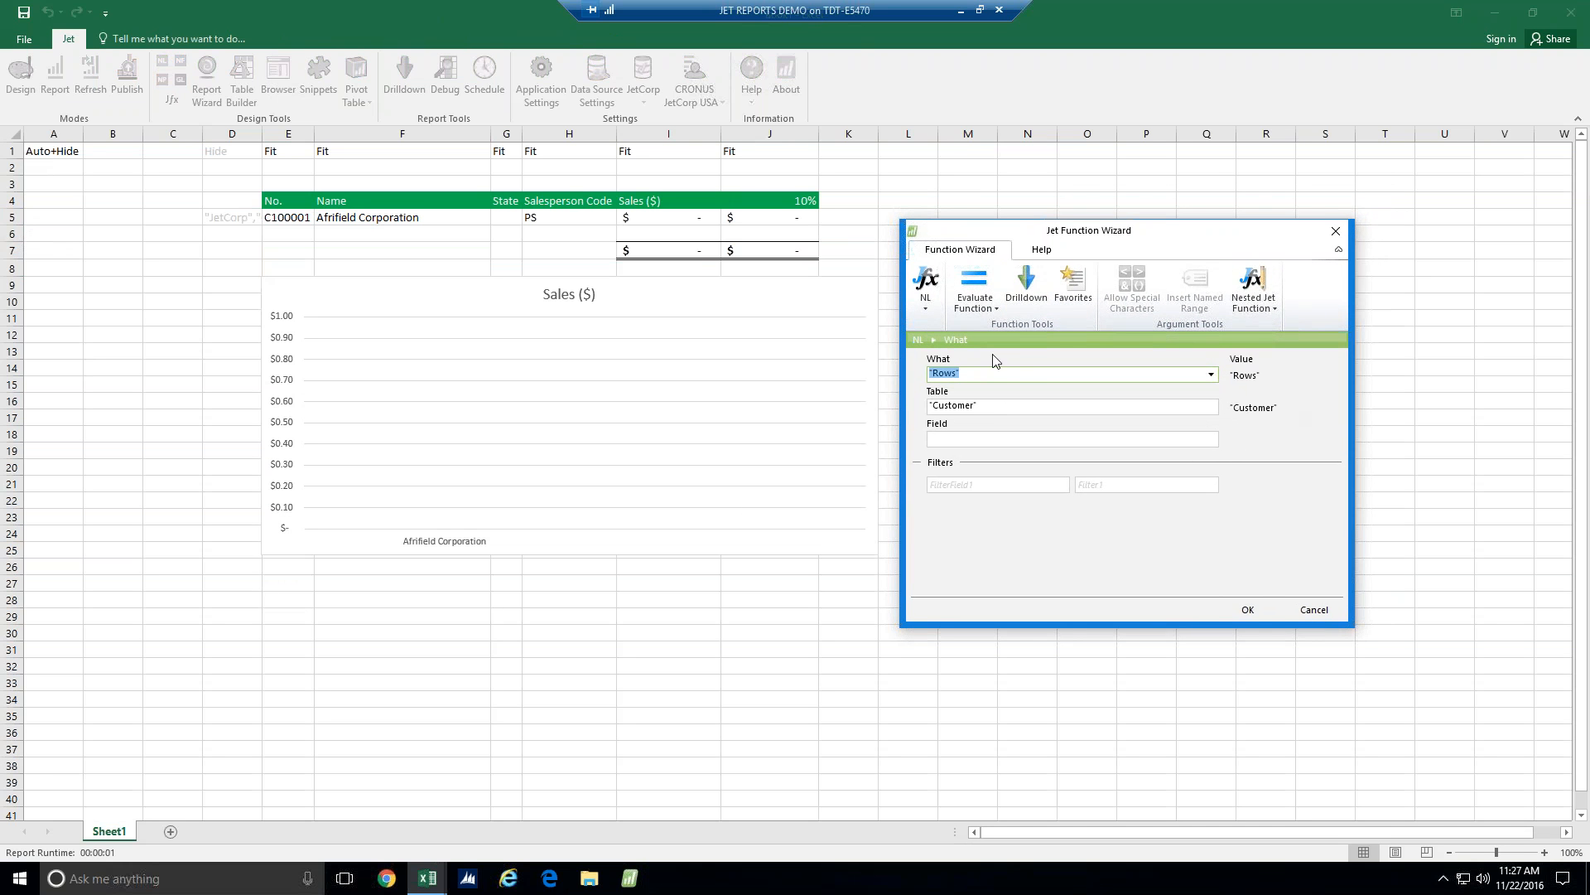
click(1061, 487)
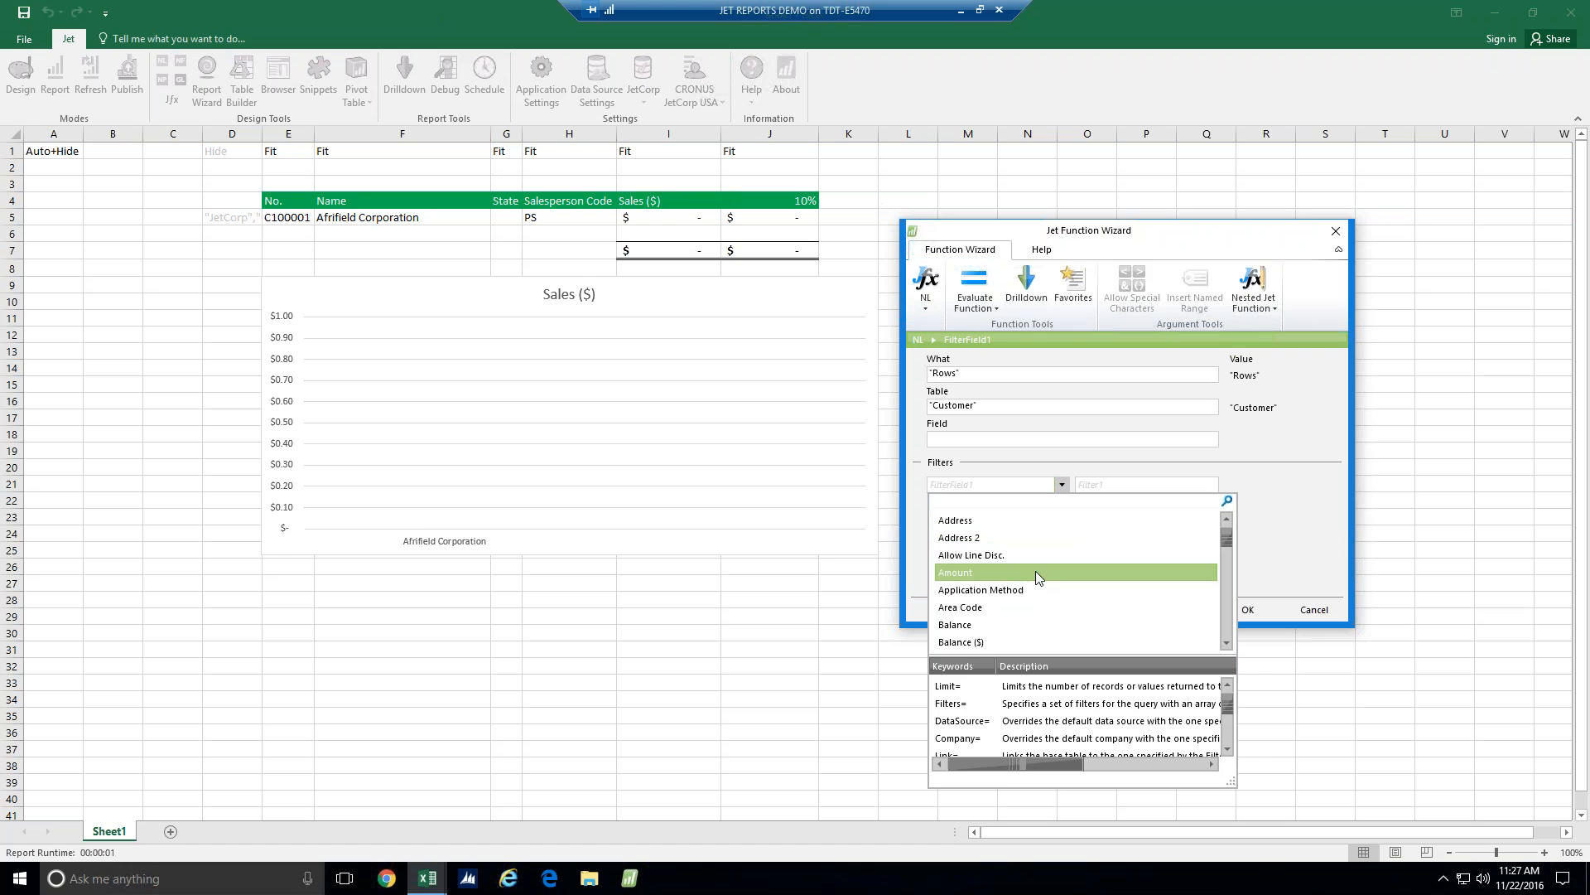
scroll(1036, 569, down, 5)
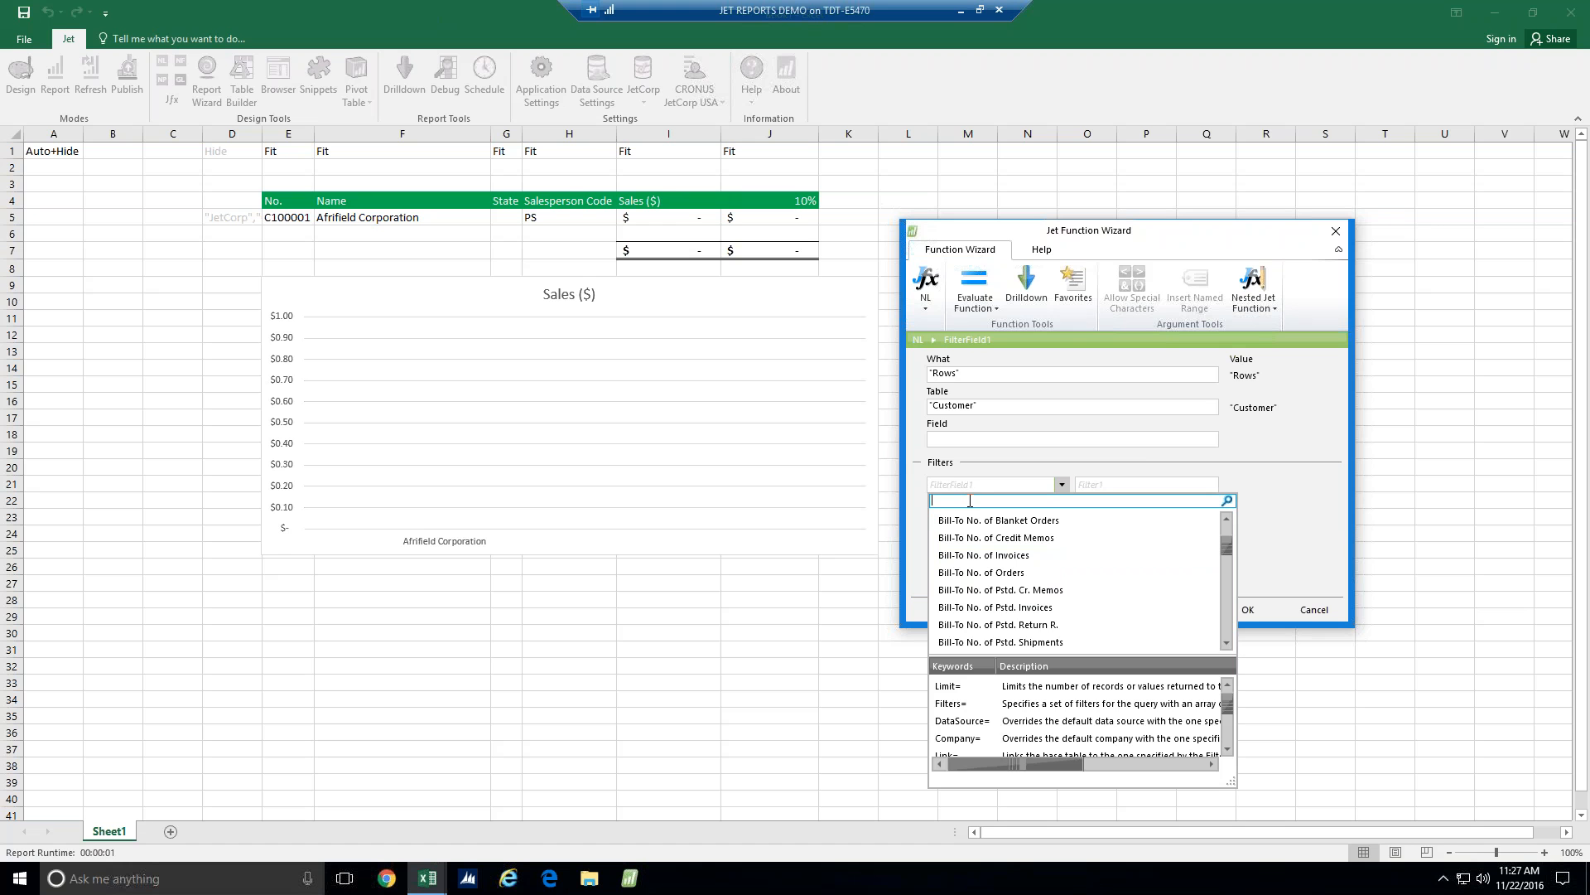
text(stat)
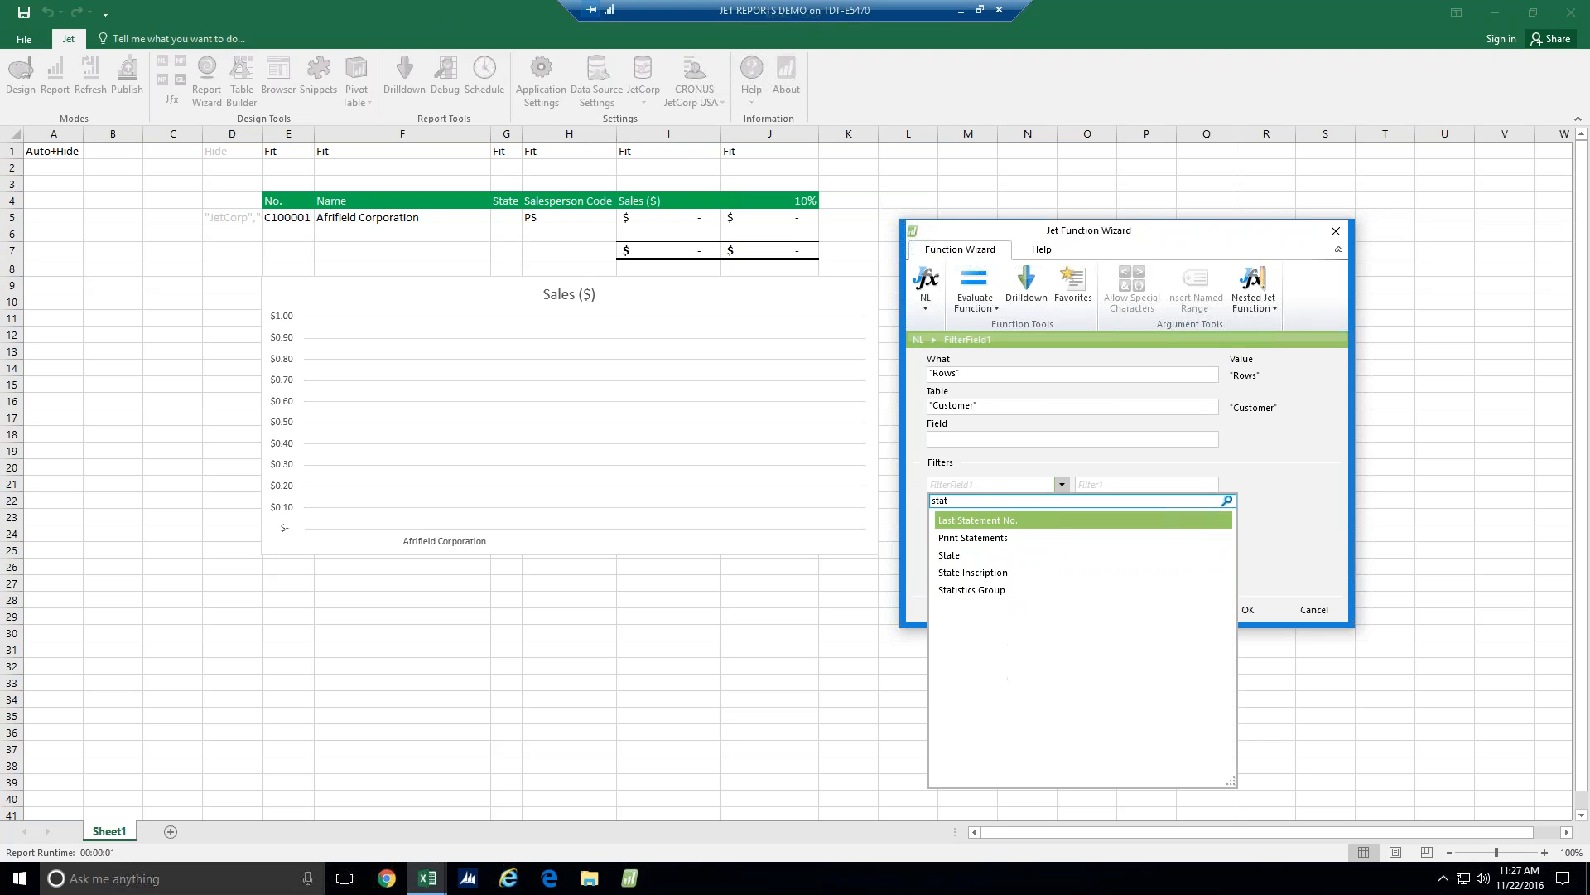
click(971, 555)
click(1082, 489)
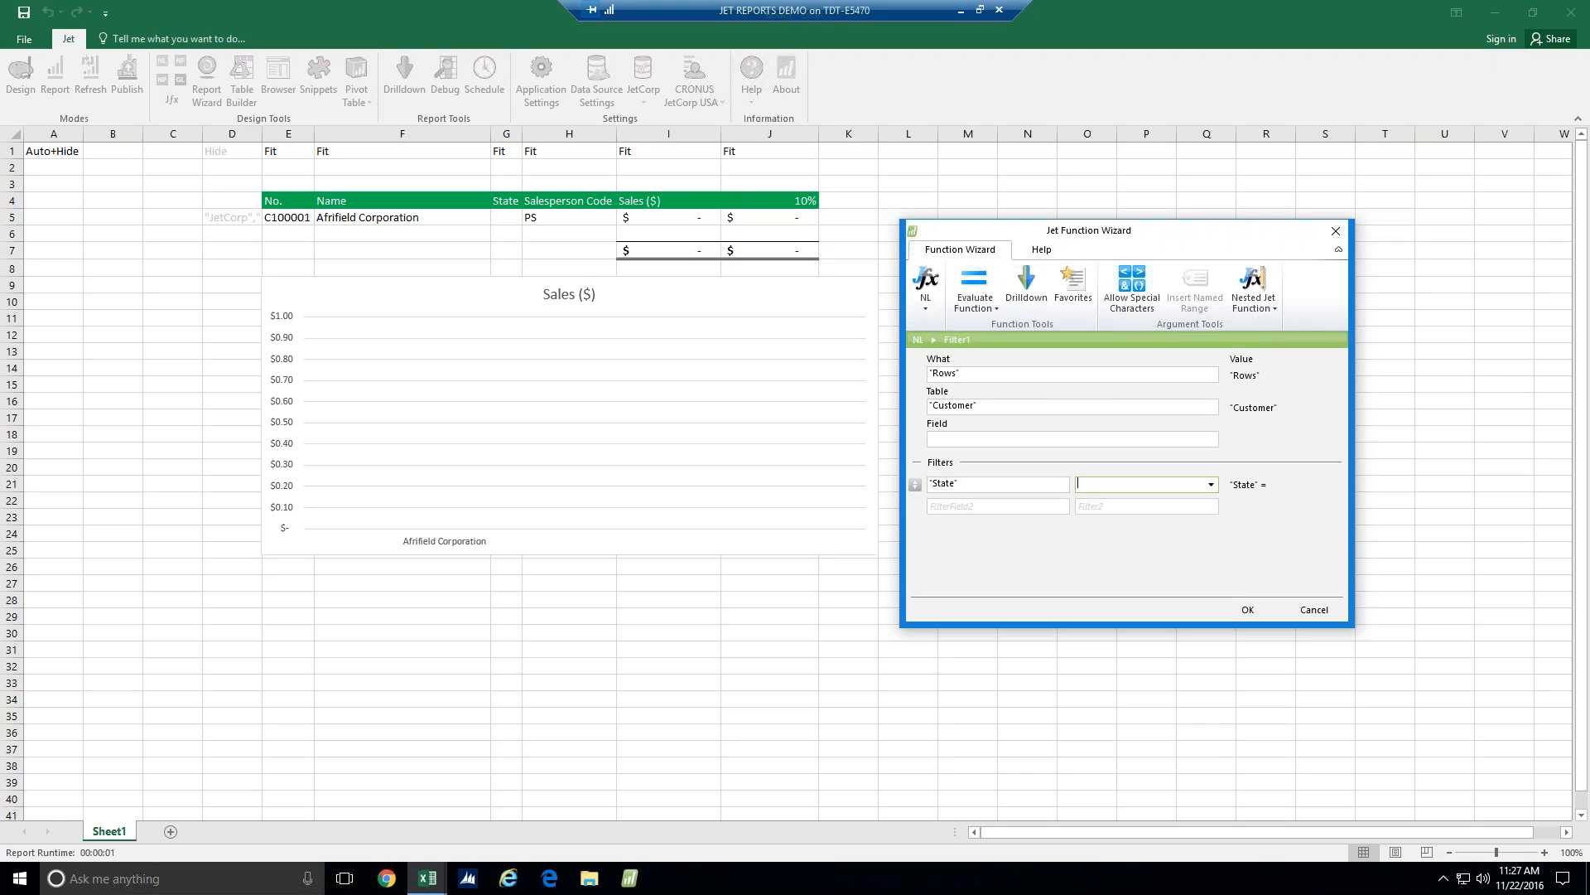
click(1211, 485)
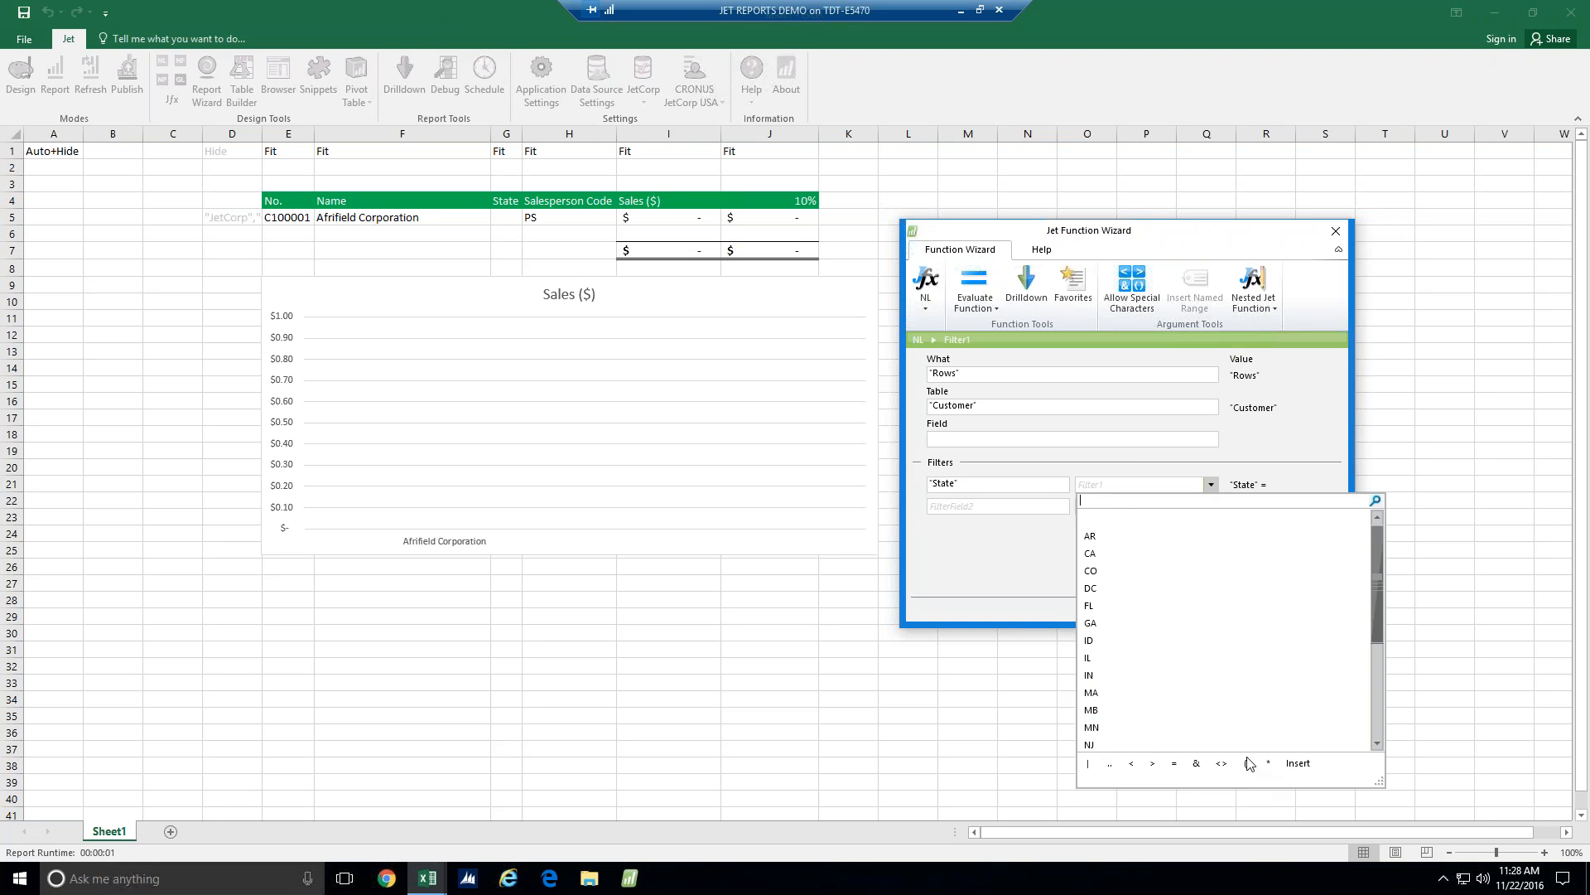
click(1112, 488)
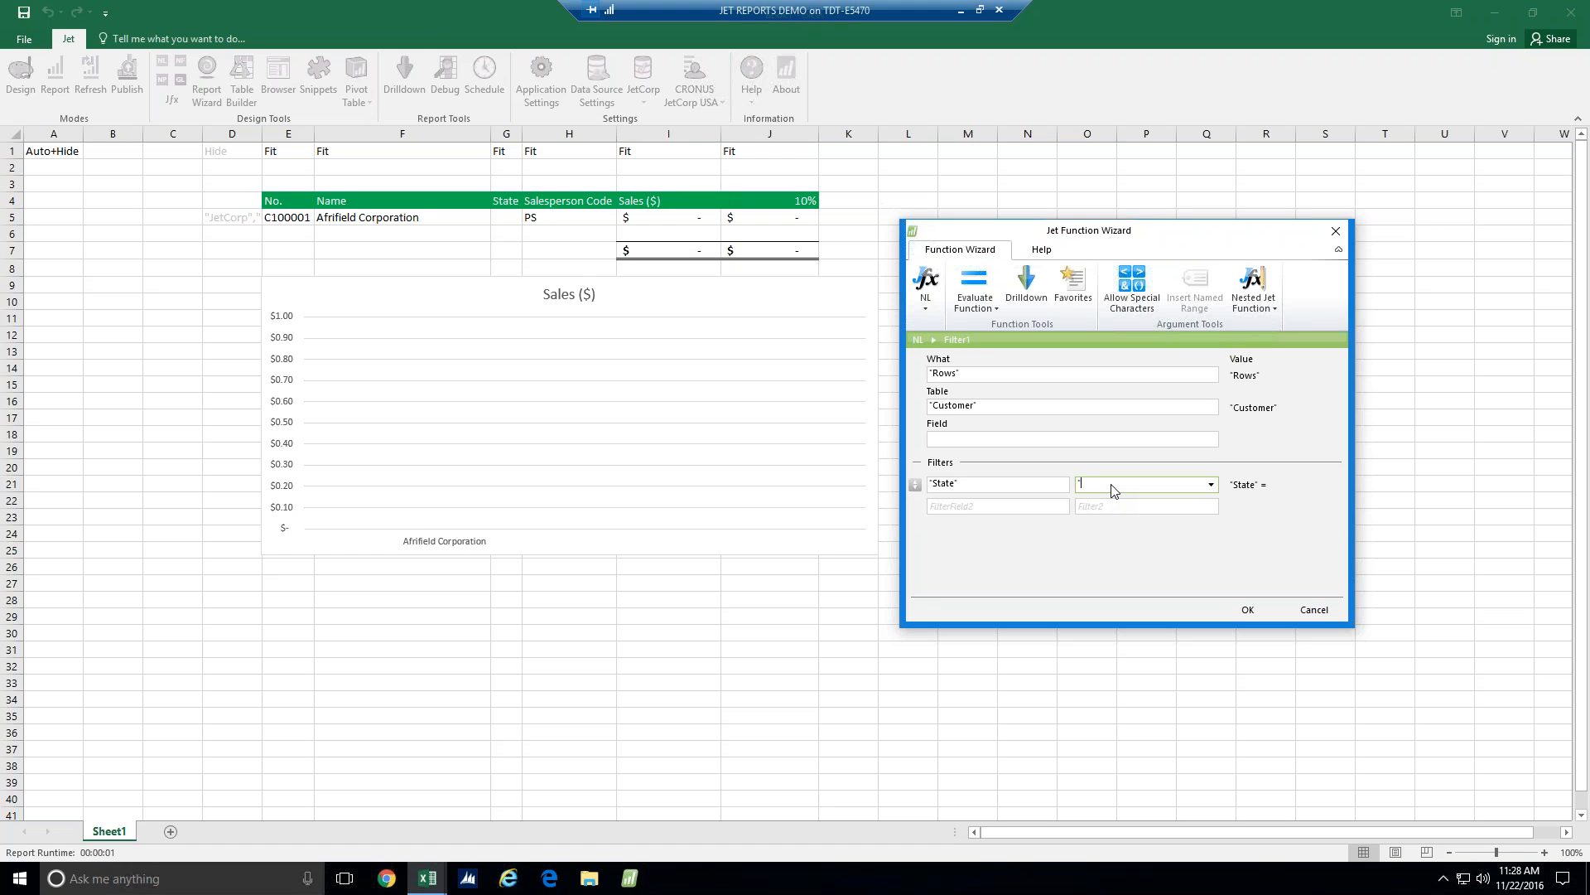
text("OR|WA")
Add a second filter on Sales ($) with ">15000" to the Customer rows function and apply the changes
click(1062, 507)
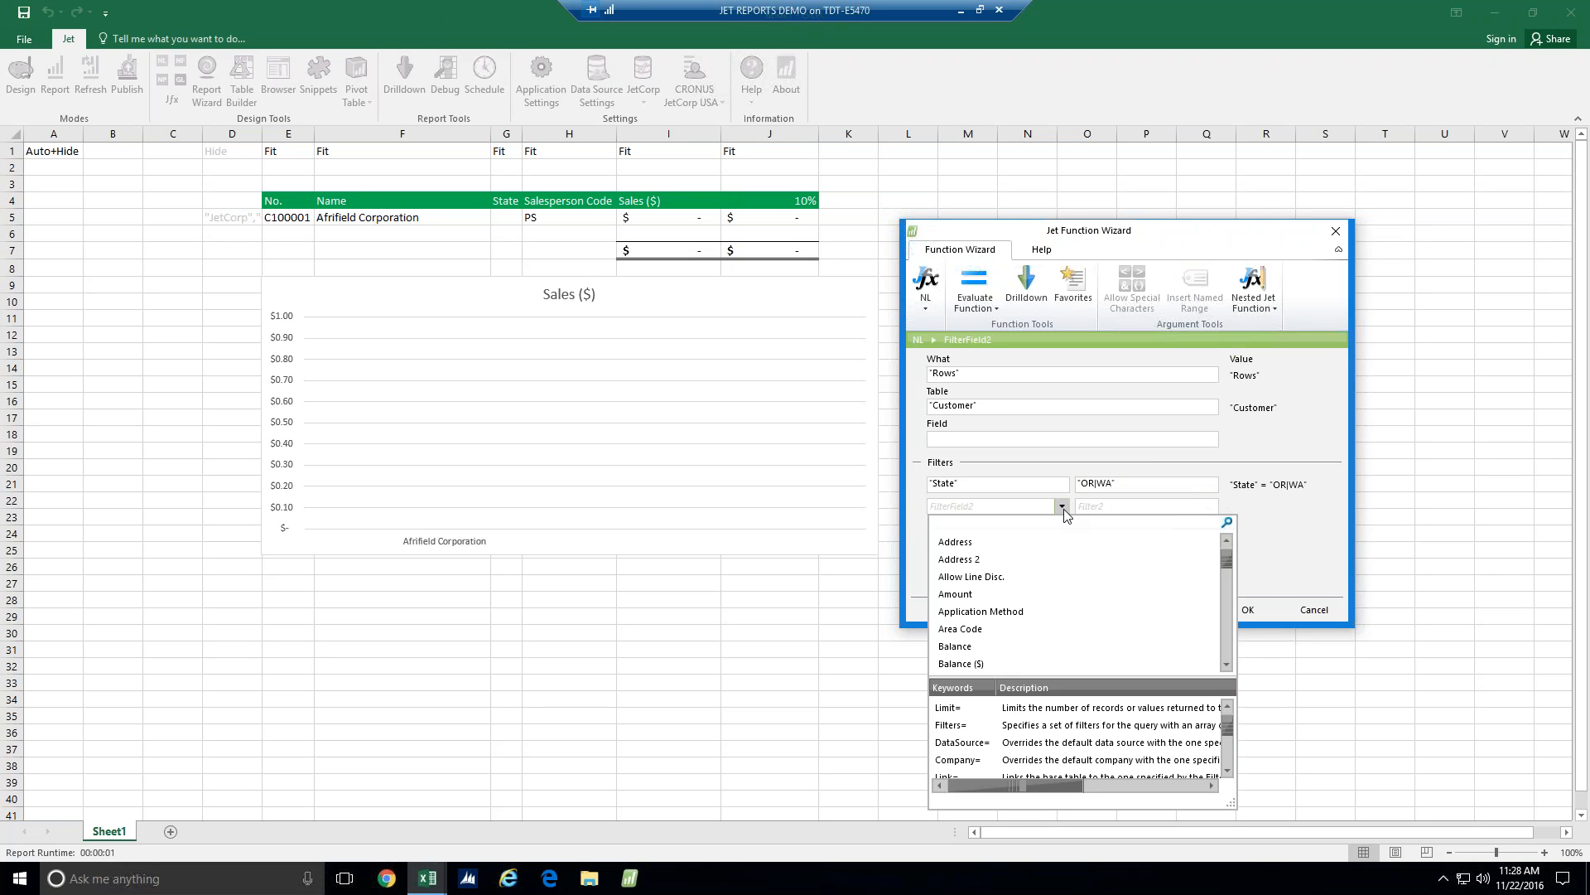
text(SAL)
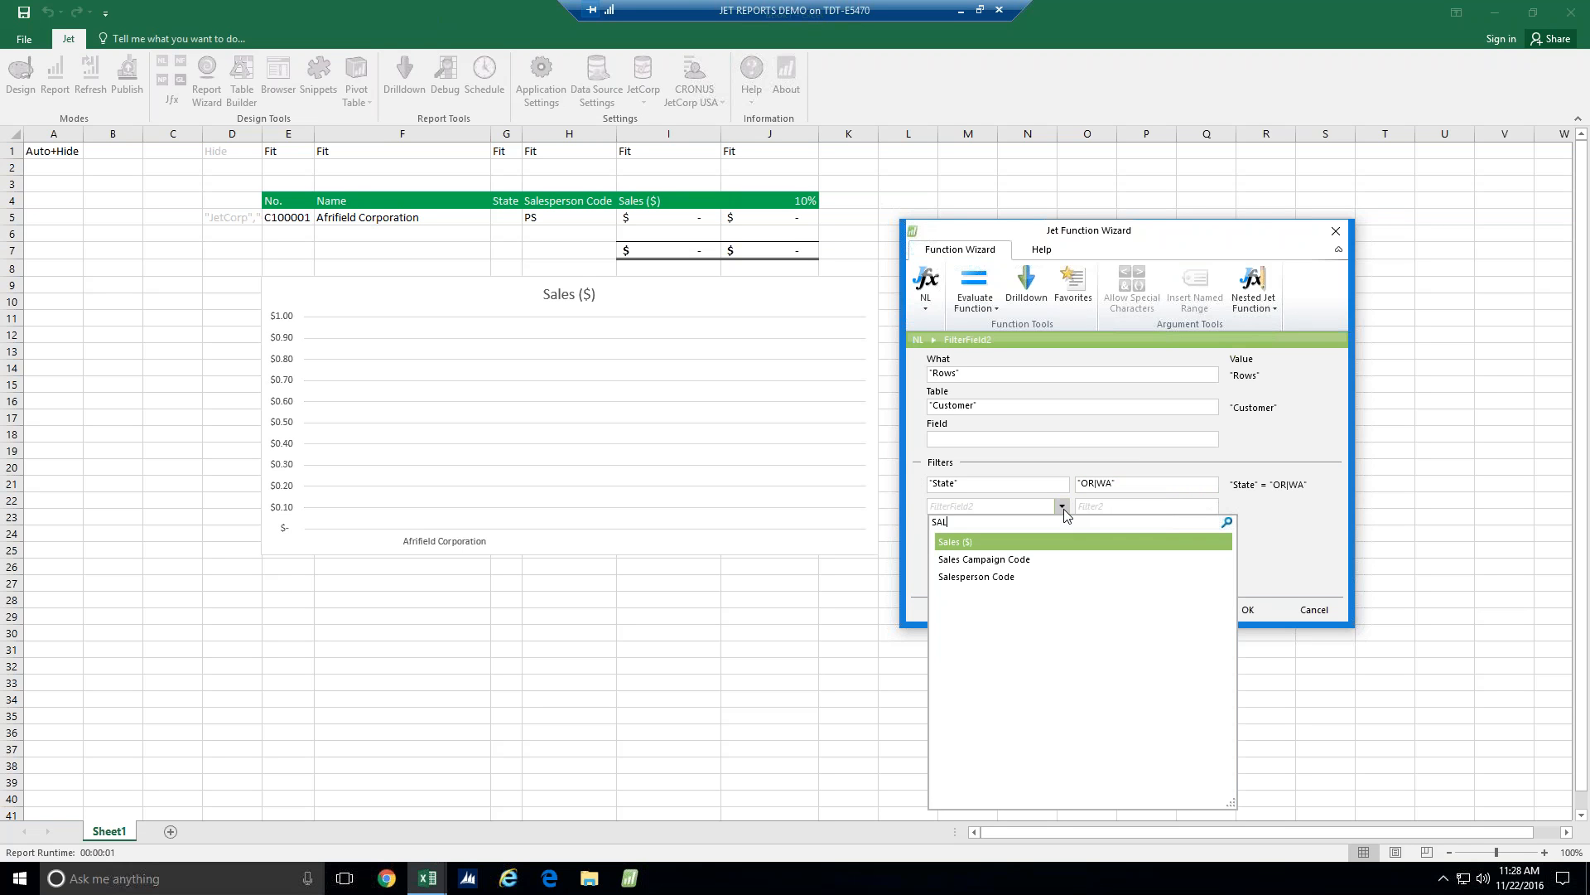
click(992, 542)
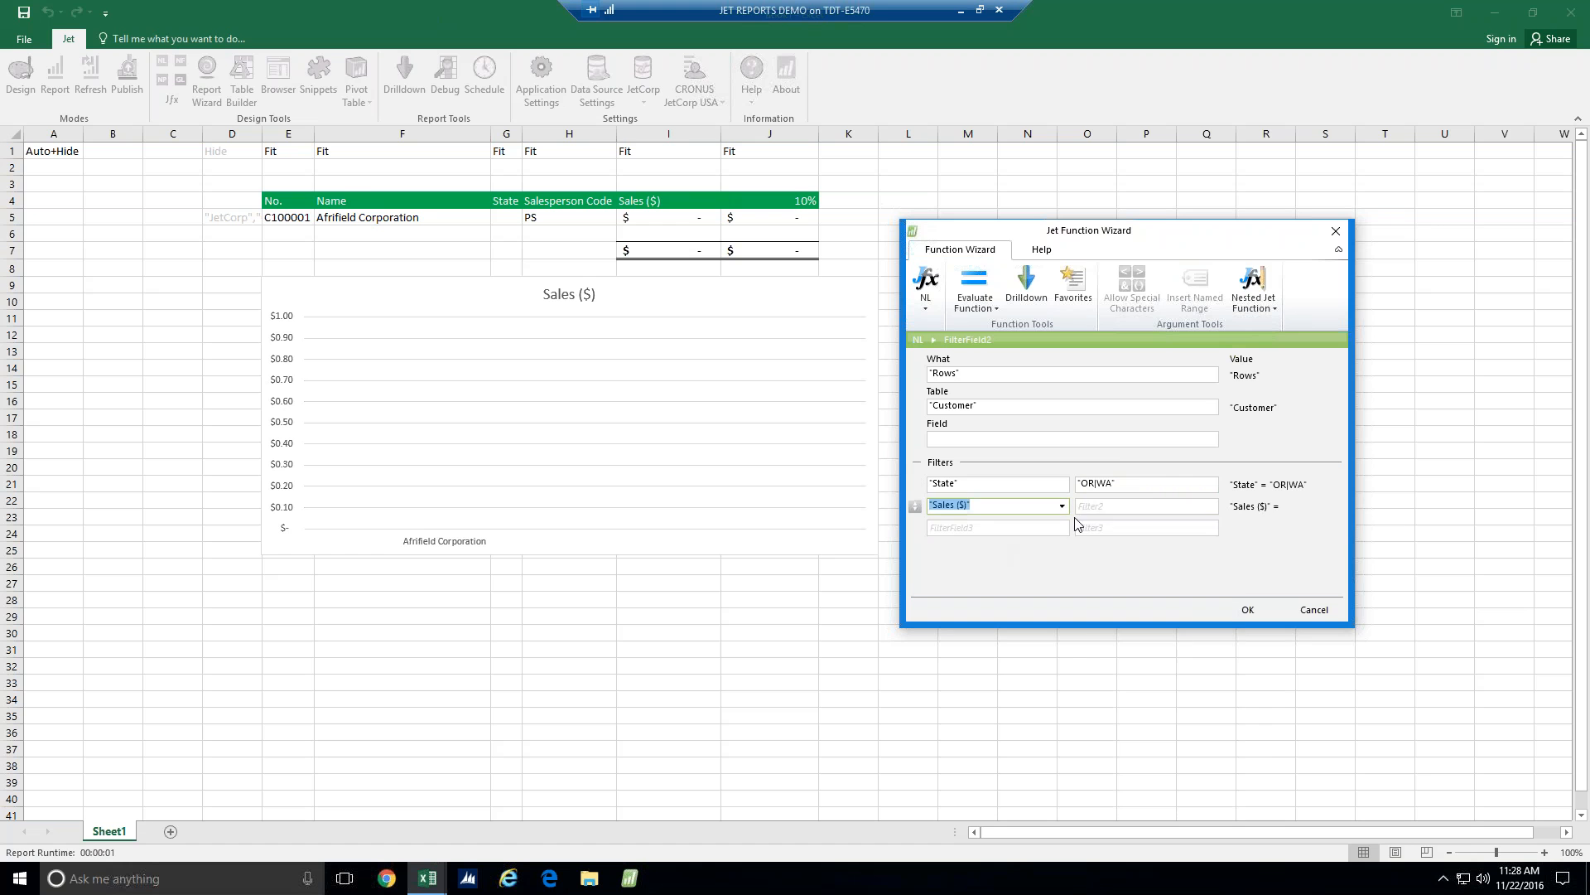
click(1097, 512)
click(1210, 506)
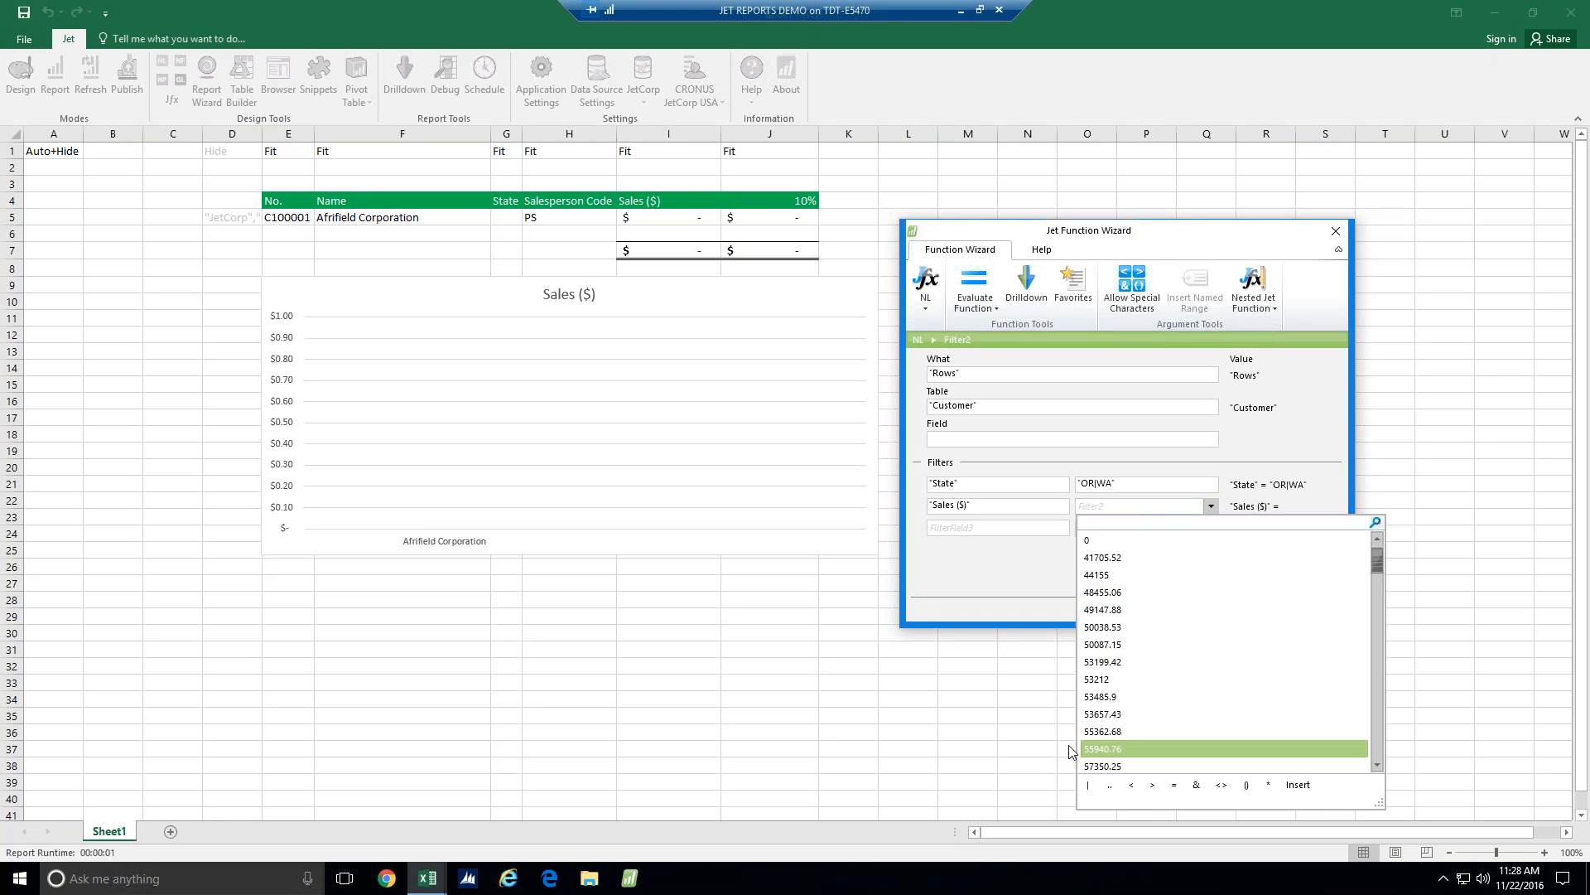
click(1294, 506)
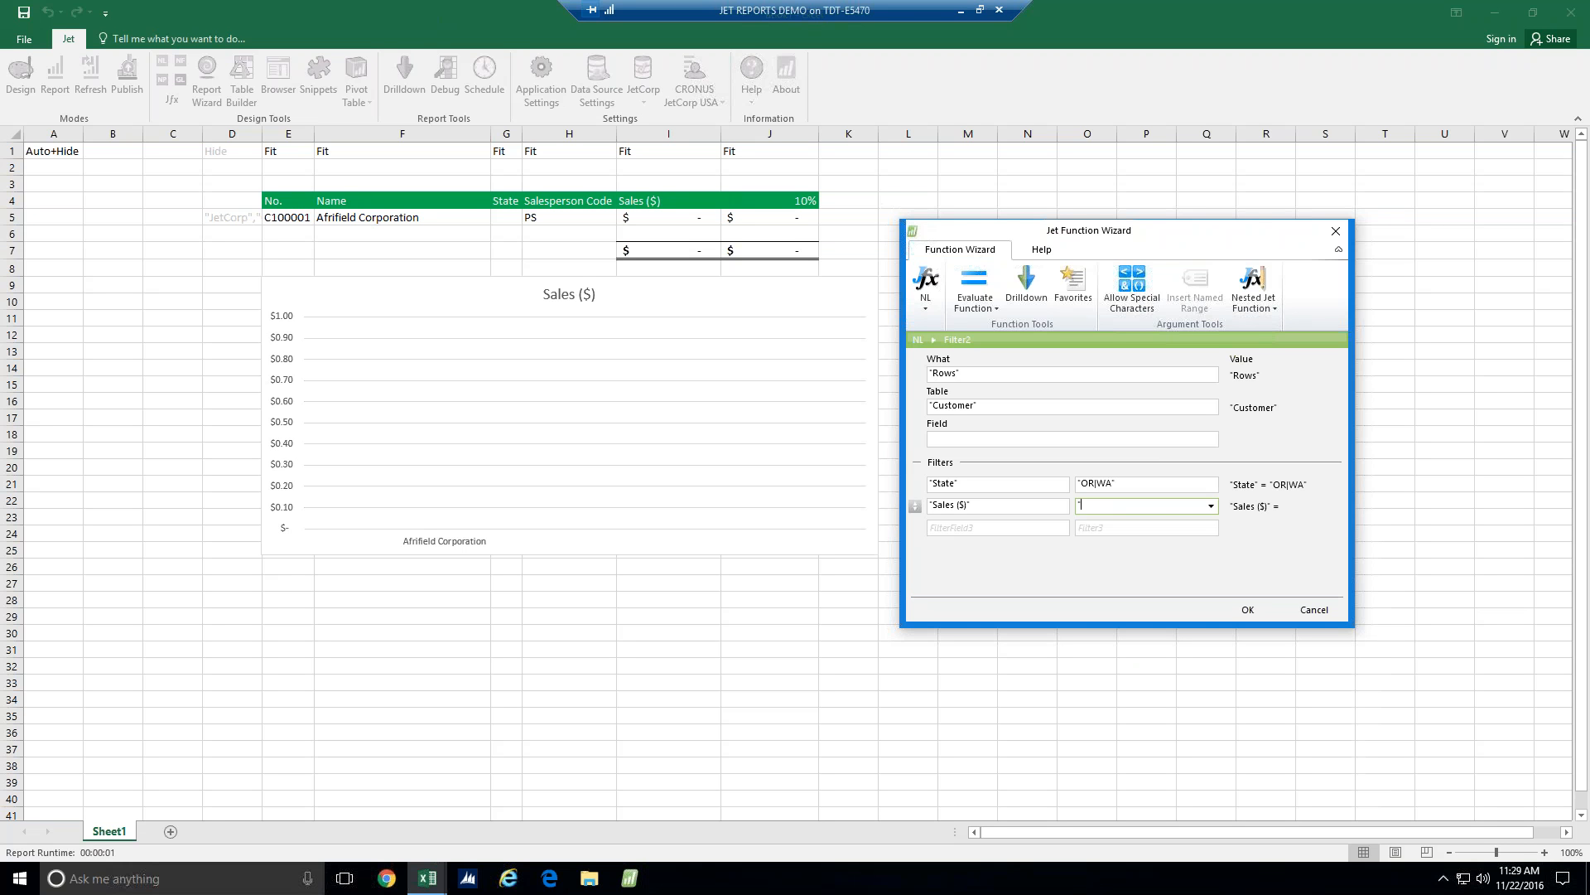
text(>15000)
click(1248, 610)
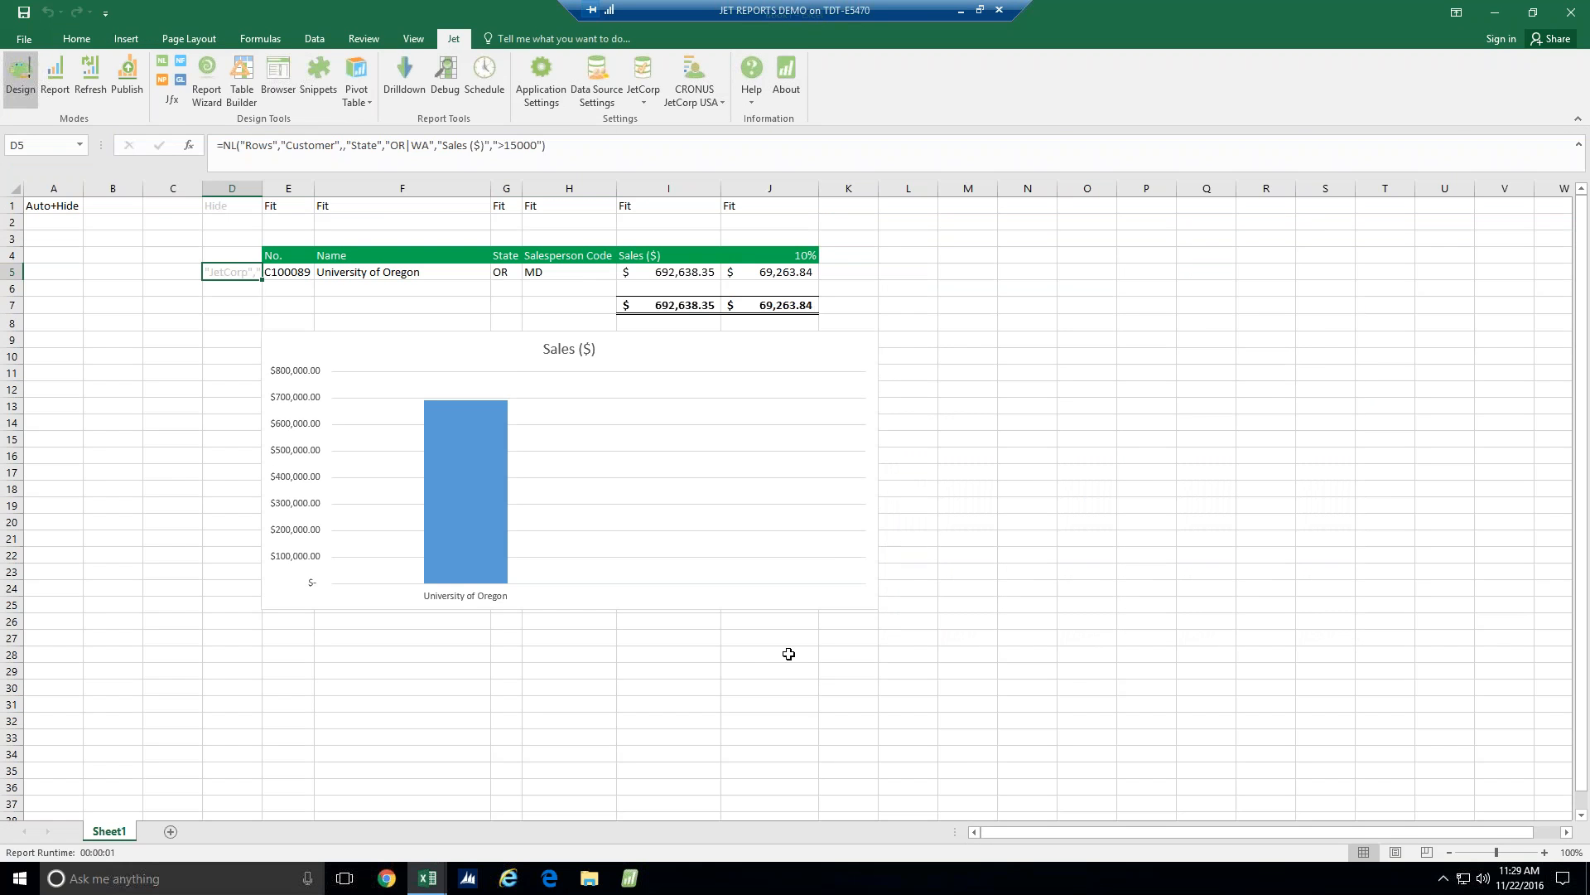
Refresh the customer sales report with the State and Sales ($) filters applied
click(646, 661)
click(90, 79)
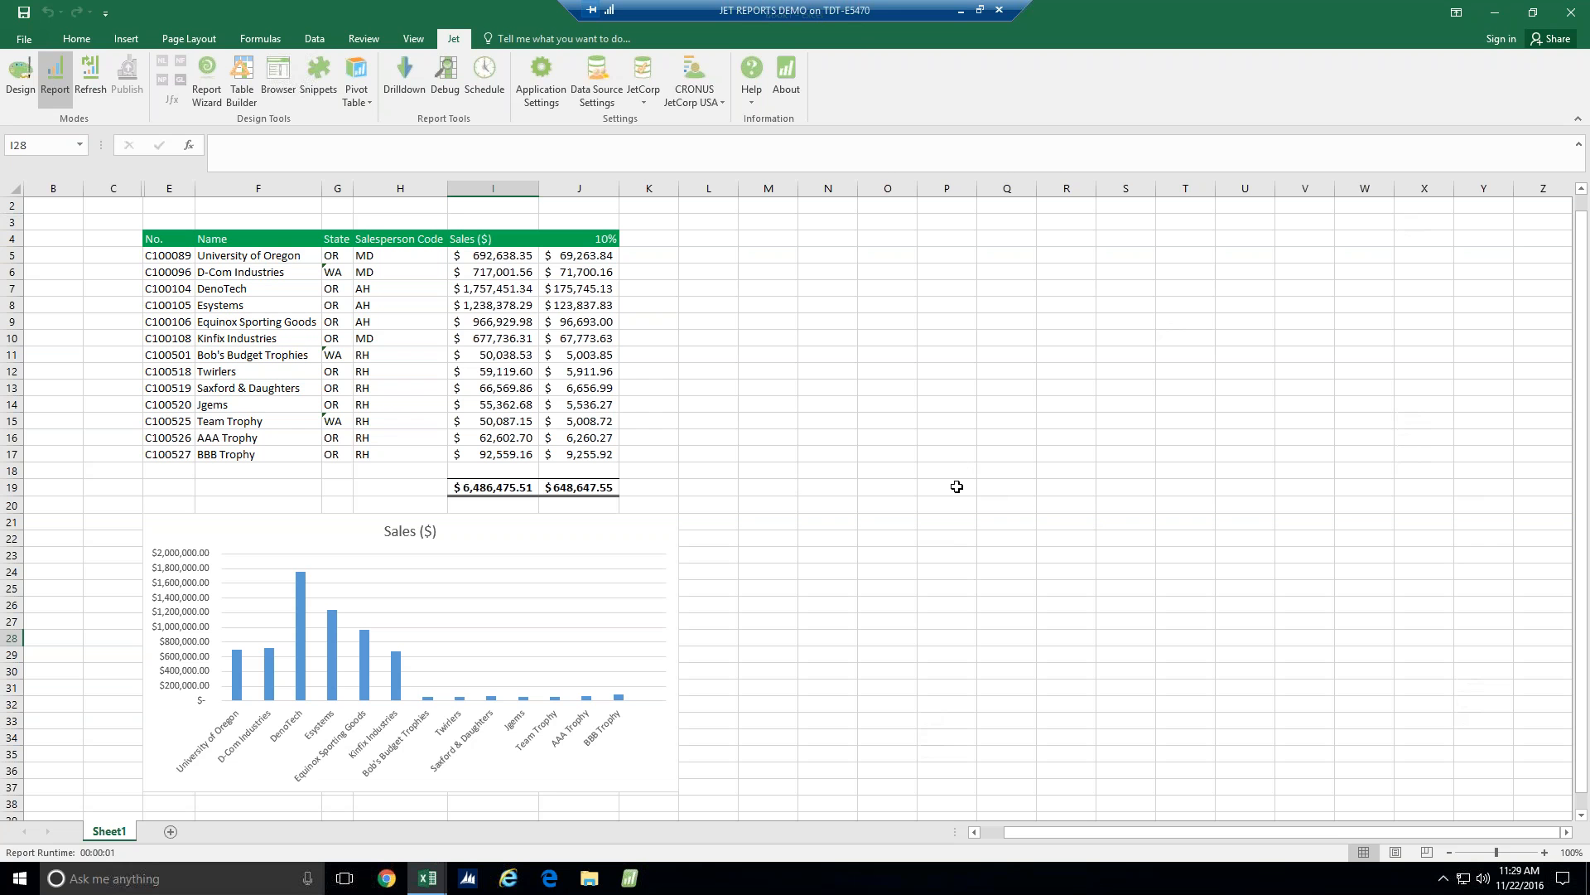
drag(1581, 500, 1581, 497)
Close the customer sales report and bring up the Consolidated Profit & Loss by Company workbook with its Jet tools
click(1574, 18)
click(800, 472)
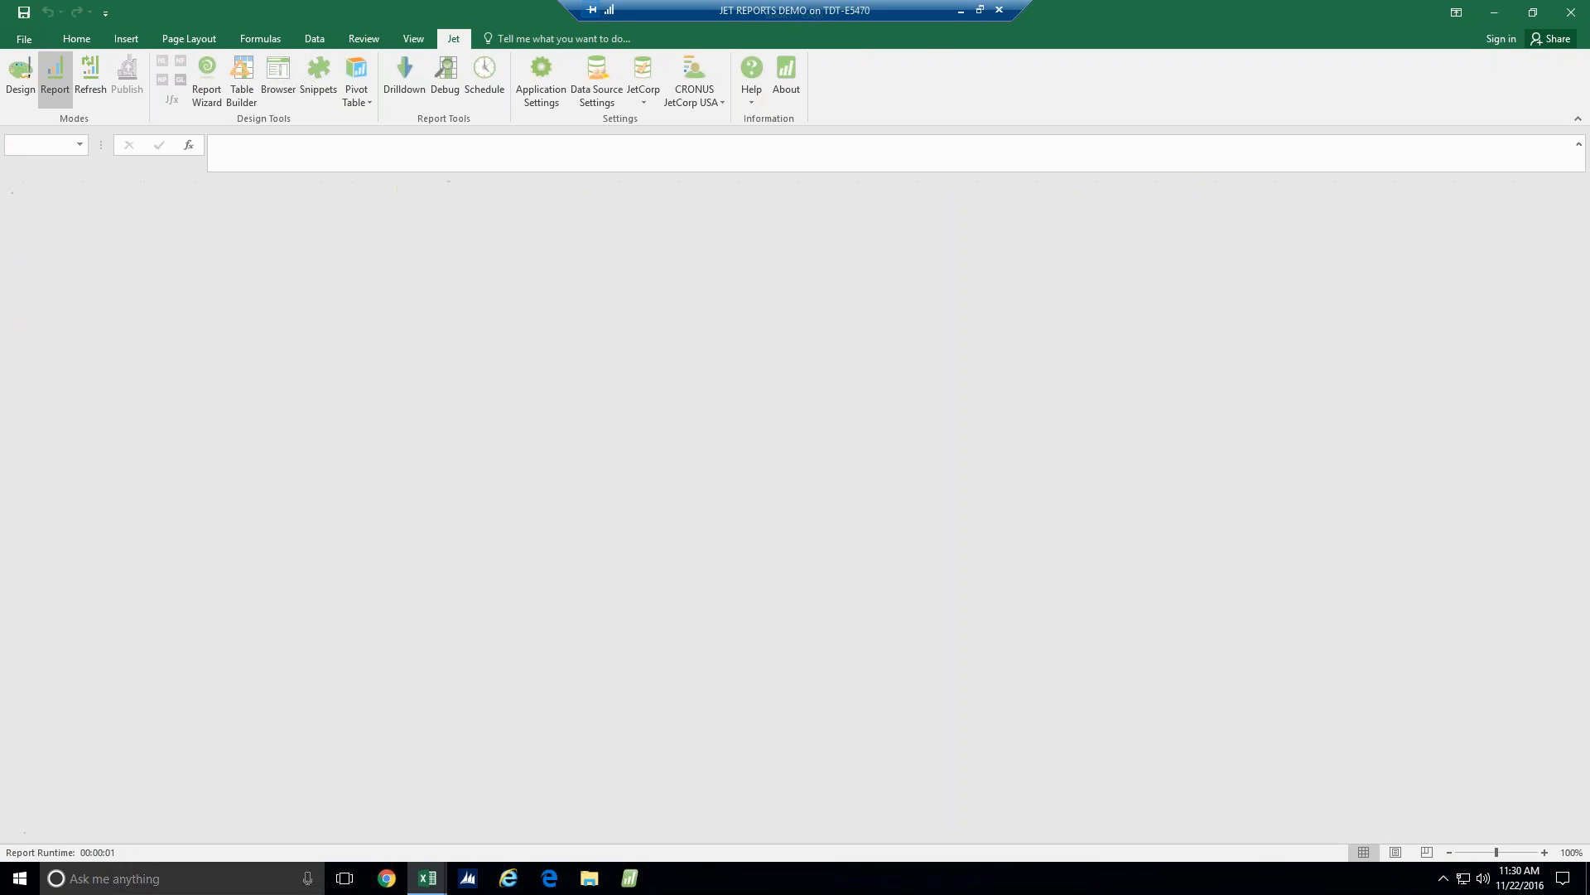
click(453, 38)
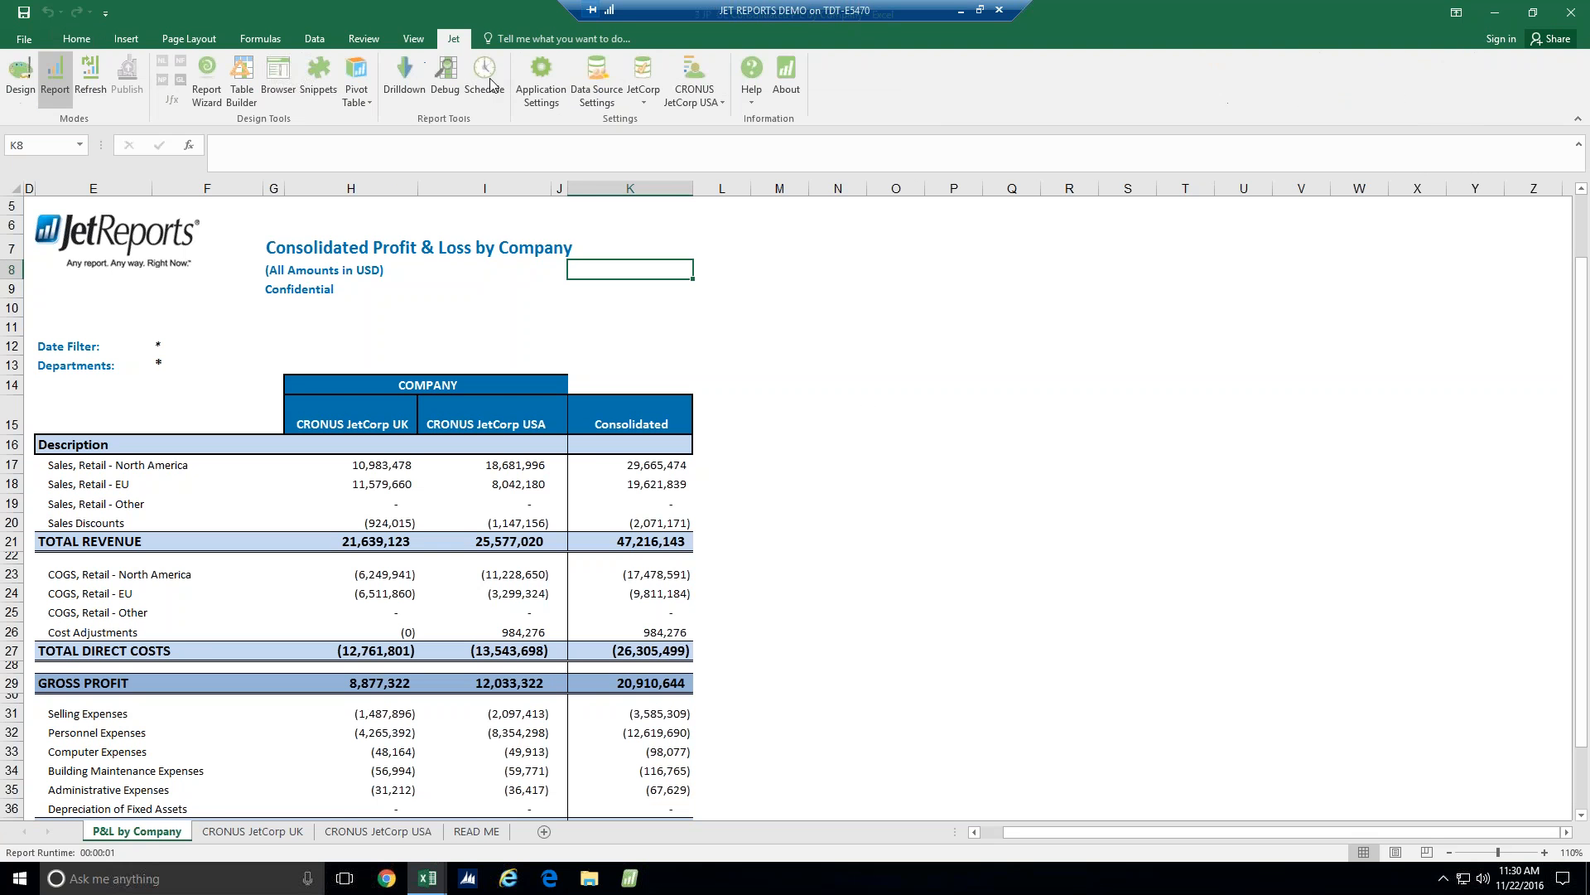
Examine the CRONUS JetCorp UK and CRONUS JetCorp USA sheets, and return to the P&L by Company sheet
click(915, 464)
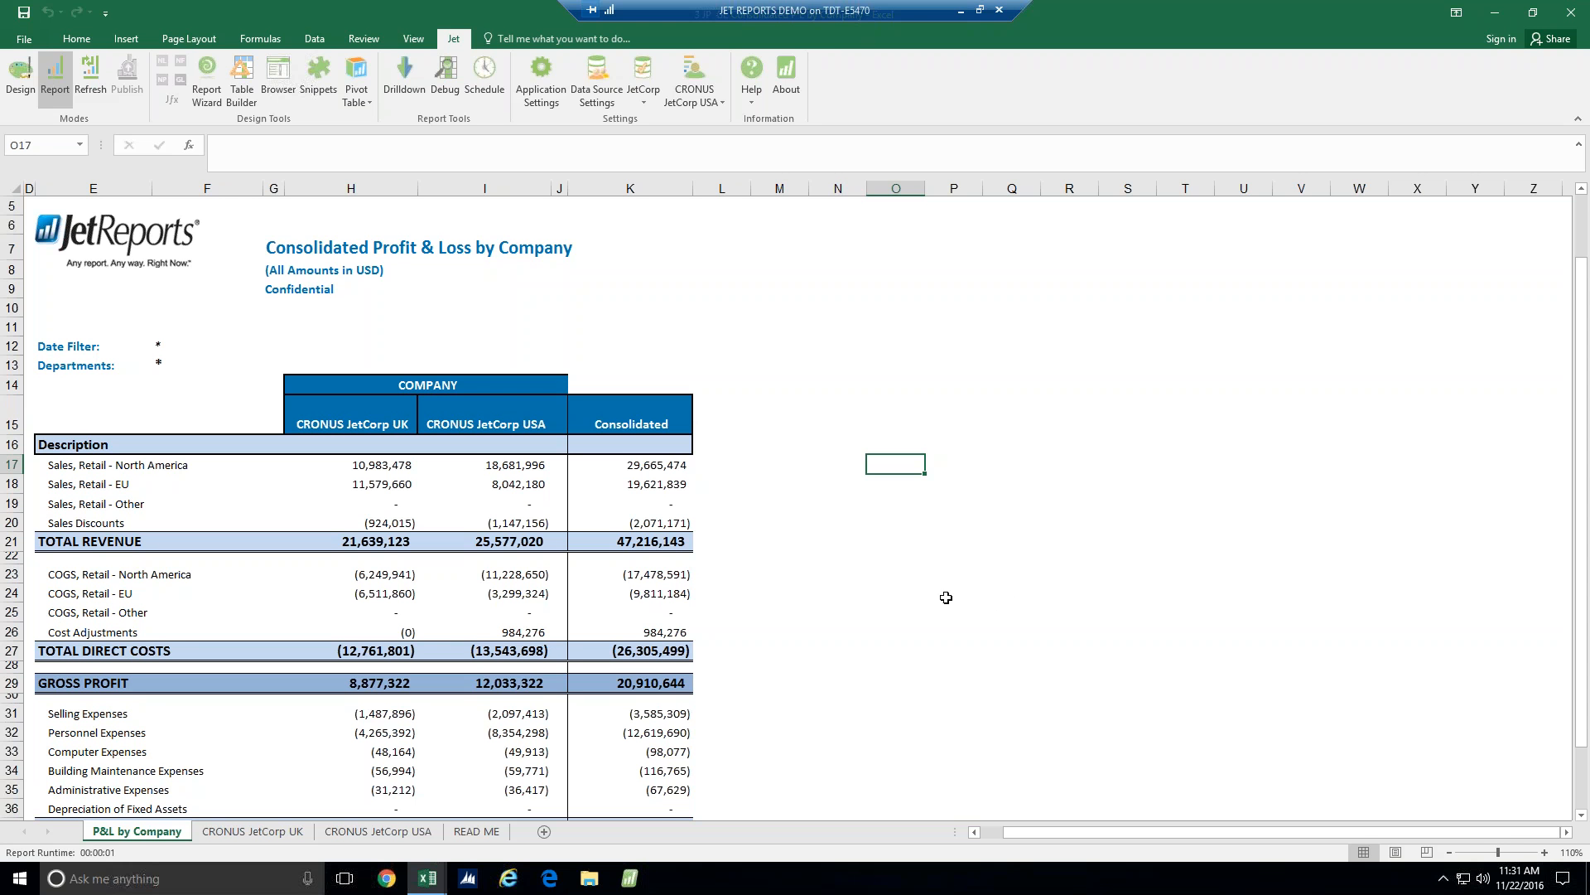
click(270, 833)
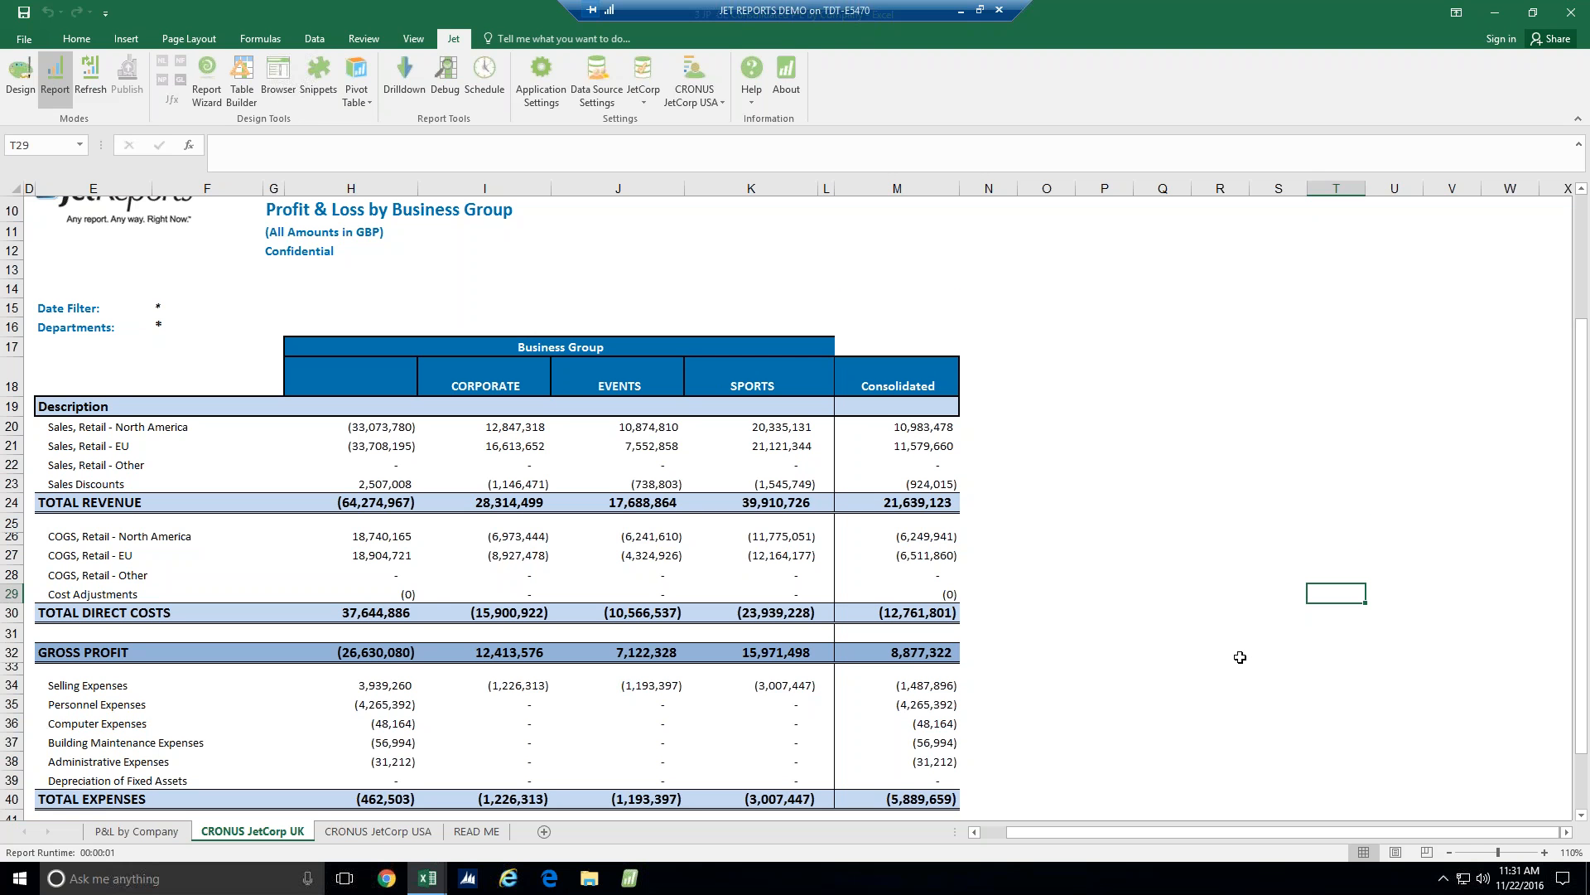
scroll(1240, 655, down, 2)
scroll(1239, 653, up, 1)
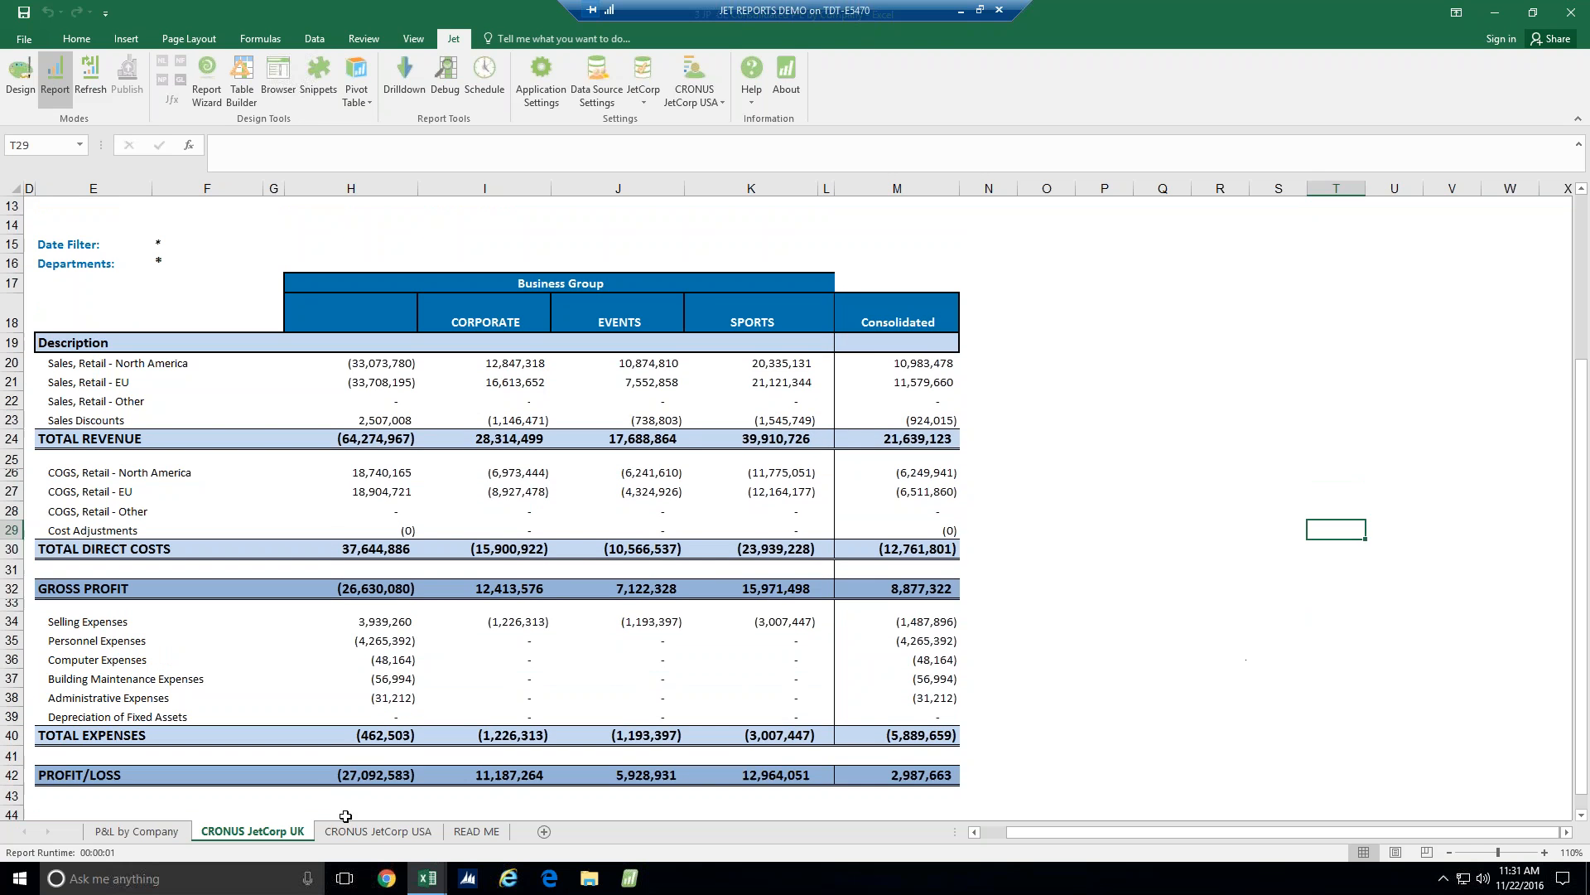
click(386, 831)
scroll(961, 521, up, 1)
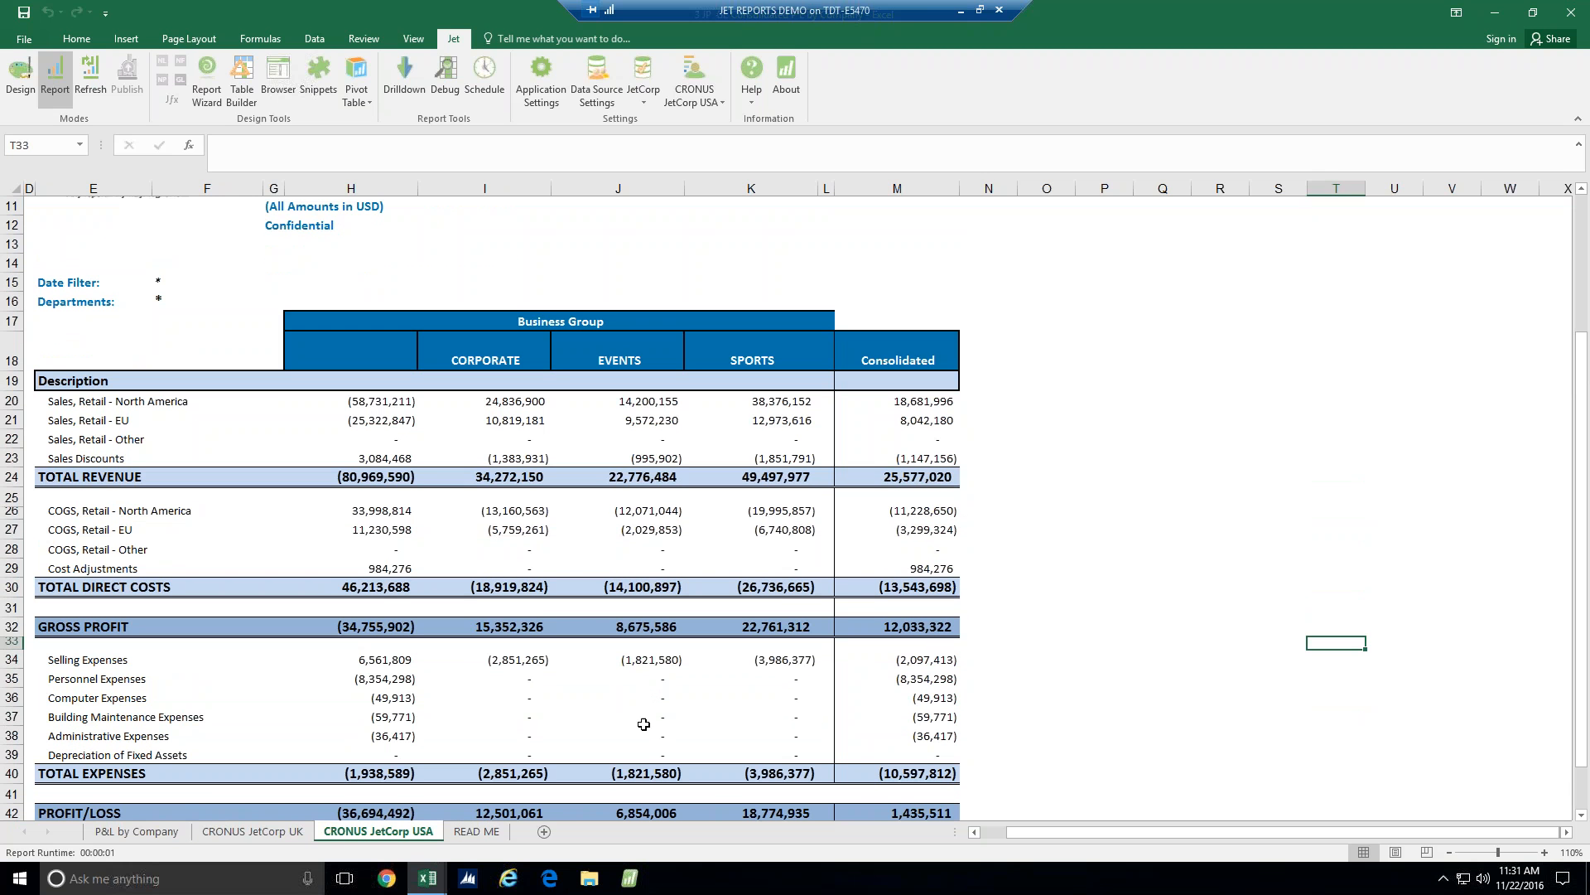
click(163, 831)
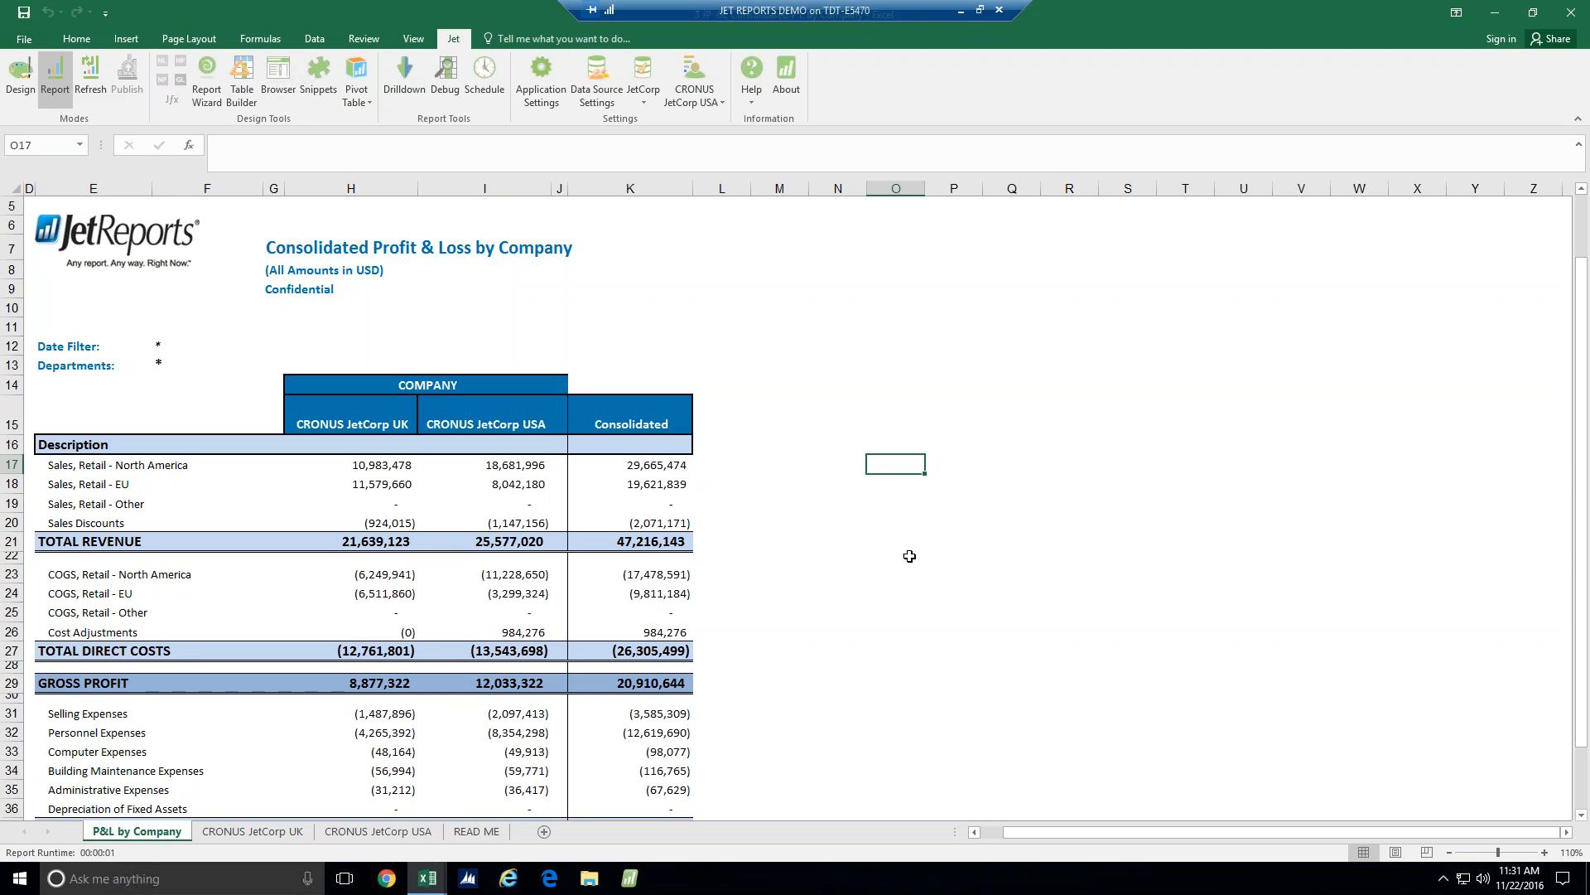
Rerun the profit and loss report with the Company Filter set to CRONUS JetCorp USA, and check that company's sheet
click(89, 79)
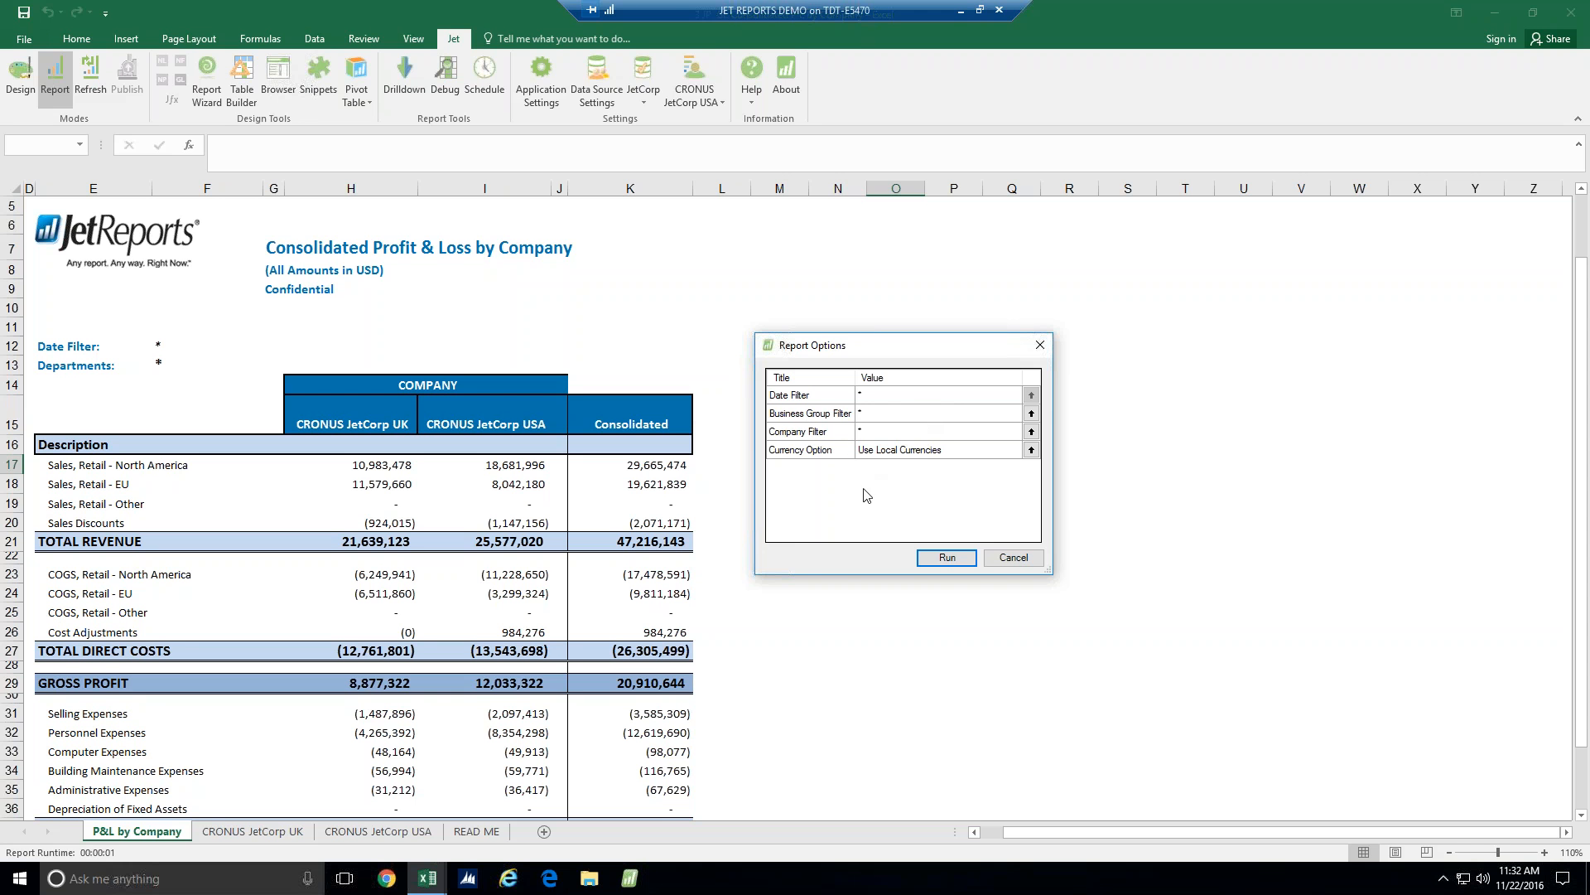
click(1032, 432)
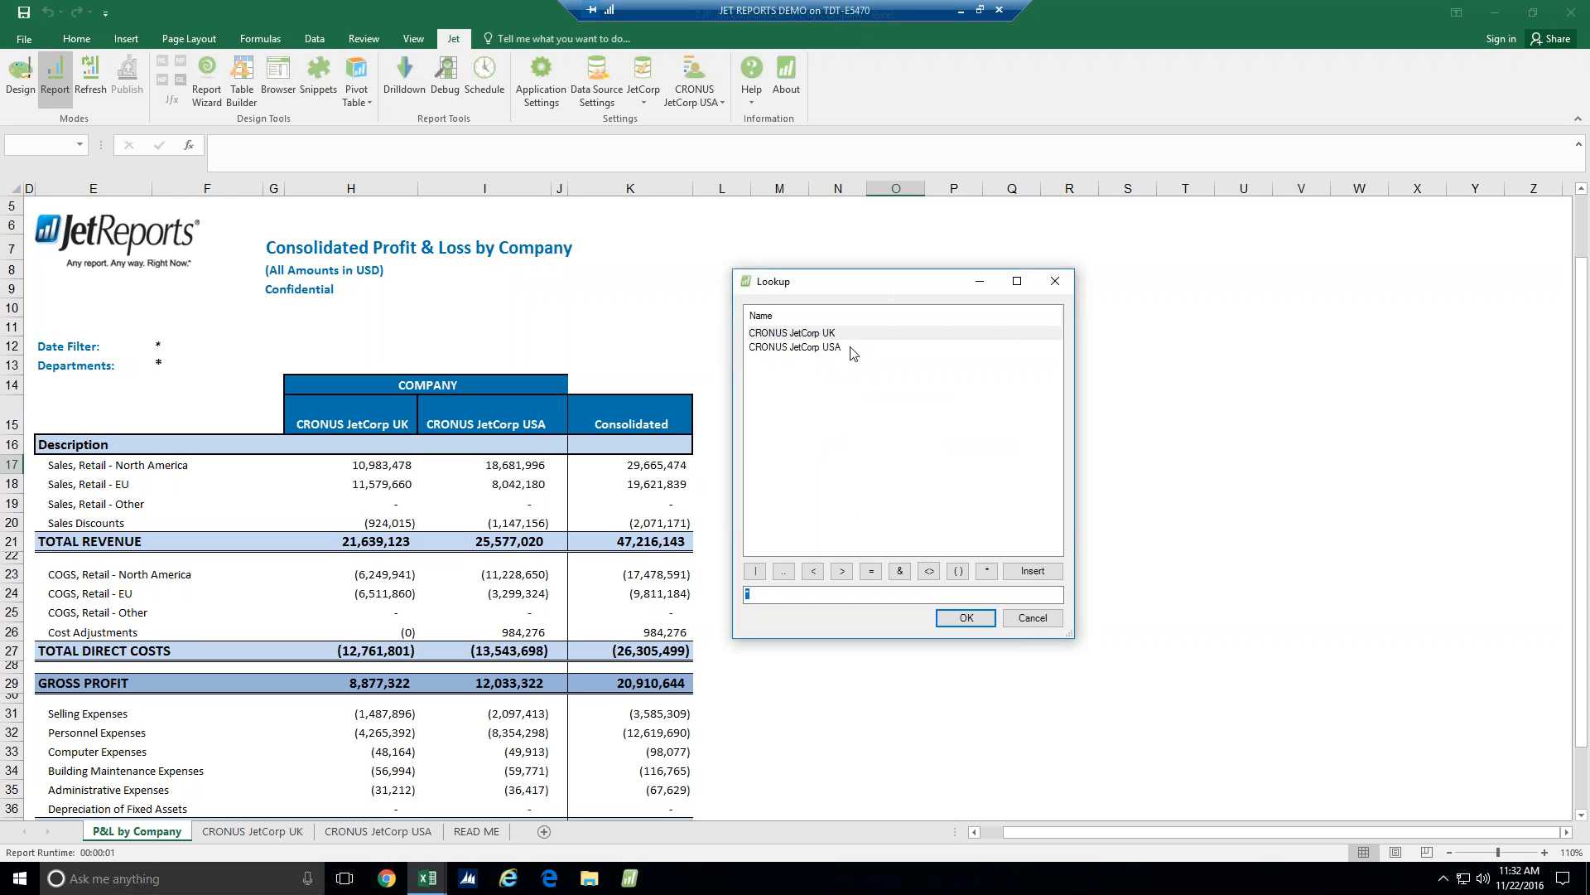
double_click(853, 348)
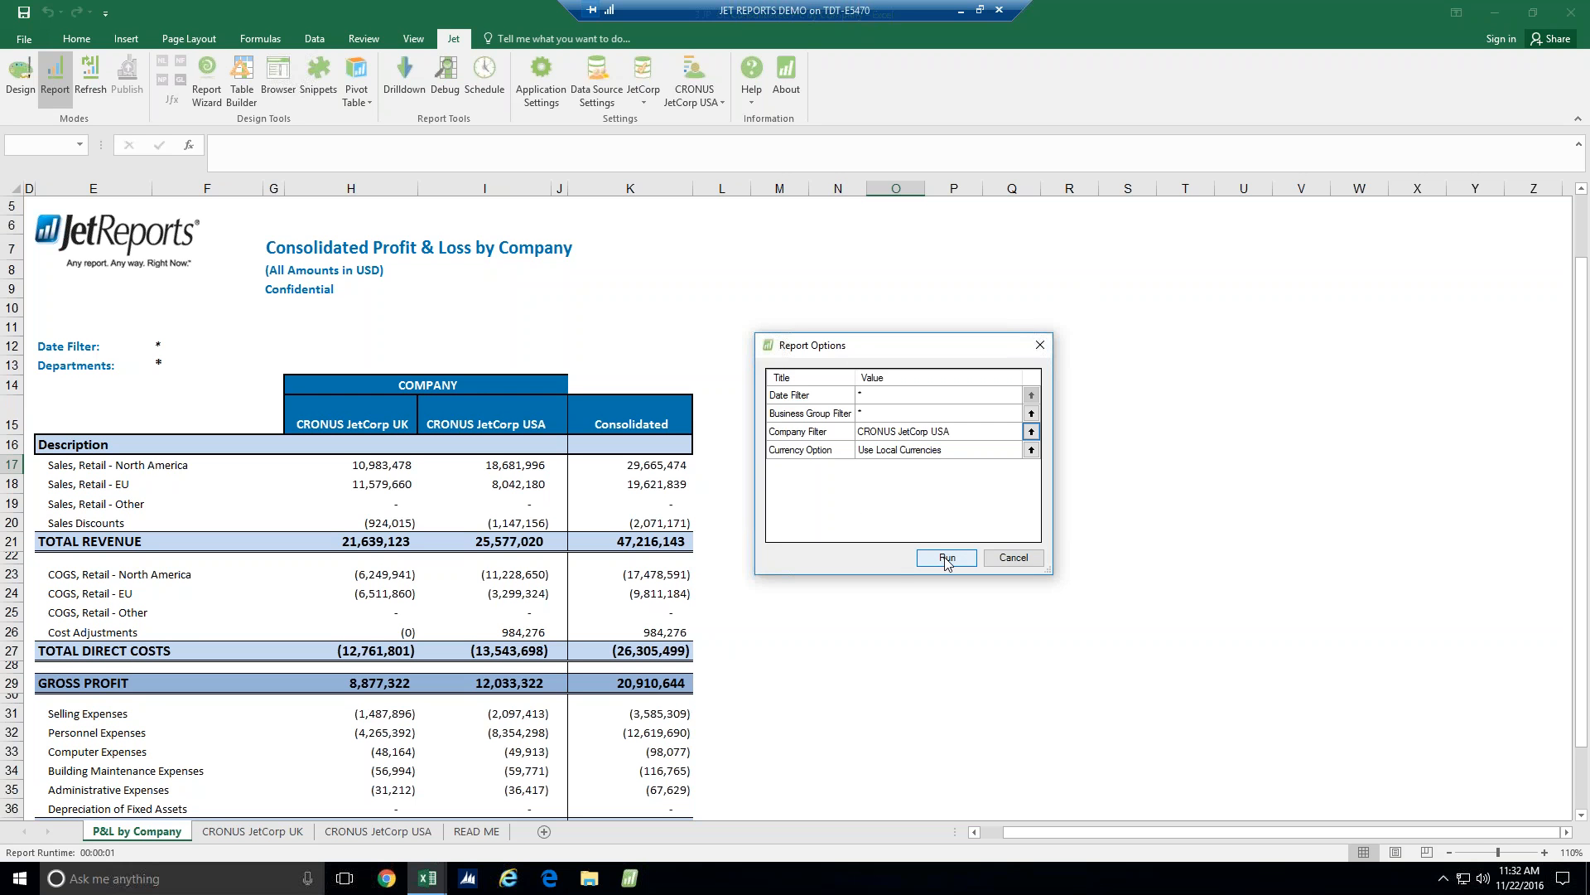
click(947, 557)
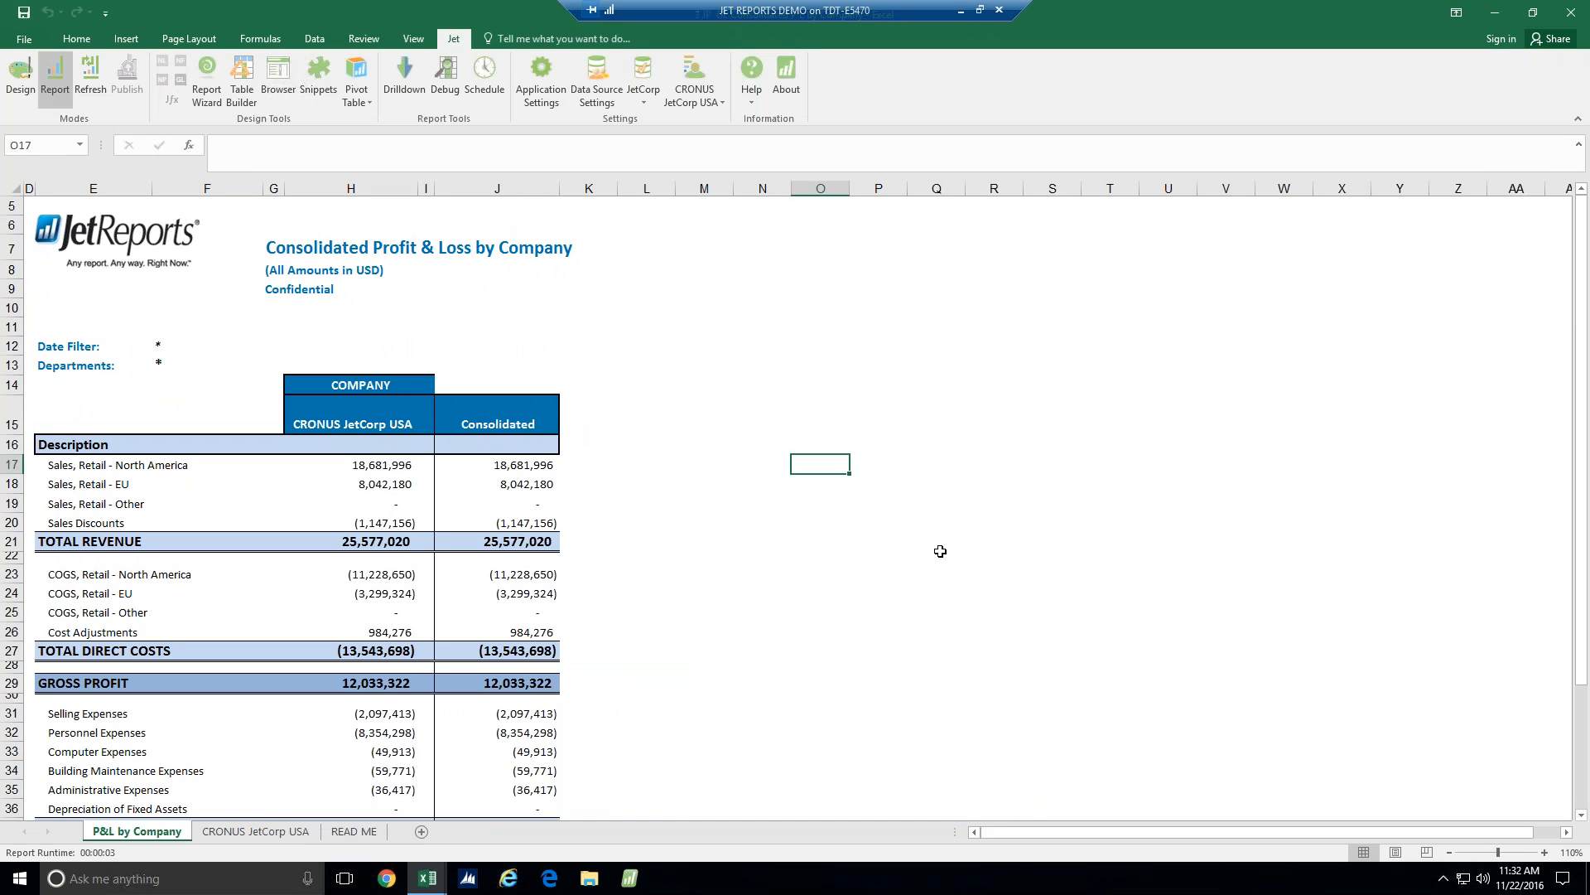
key(ctrl+Page_Down)
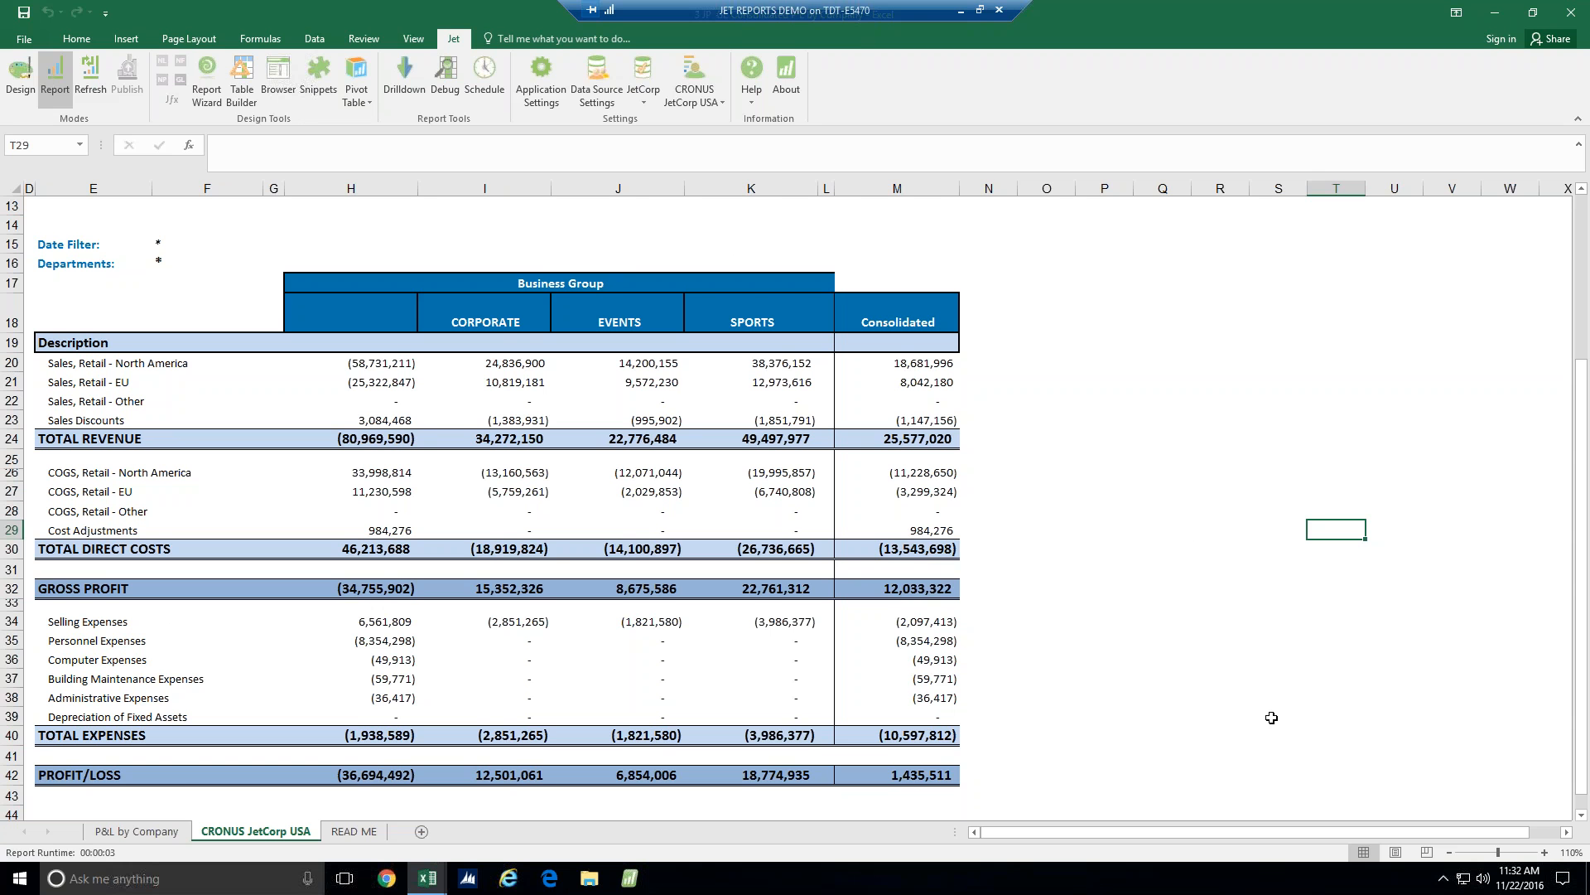
click(158, 833)
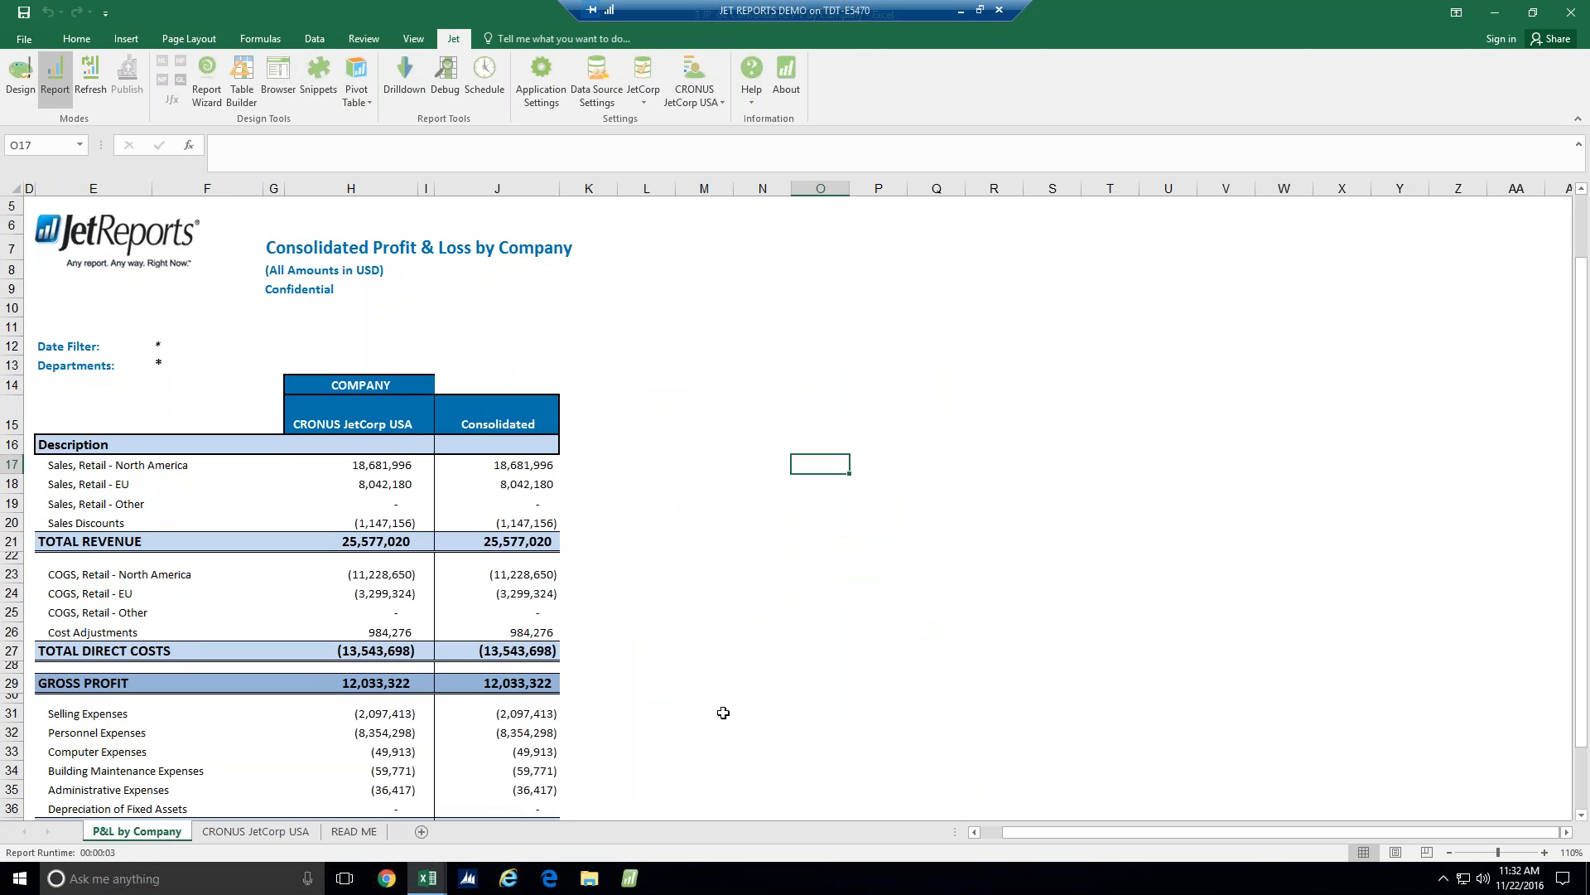
Drill down on the CRONUS JetCorp USA Sales, Retail - North America amount to review its Dynamics NAV ledger entries, and return to the report
click(364, 466)
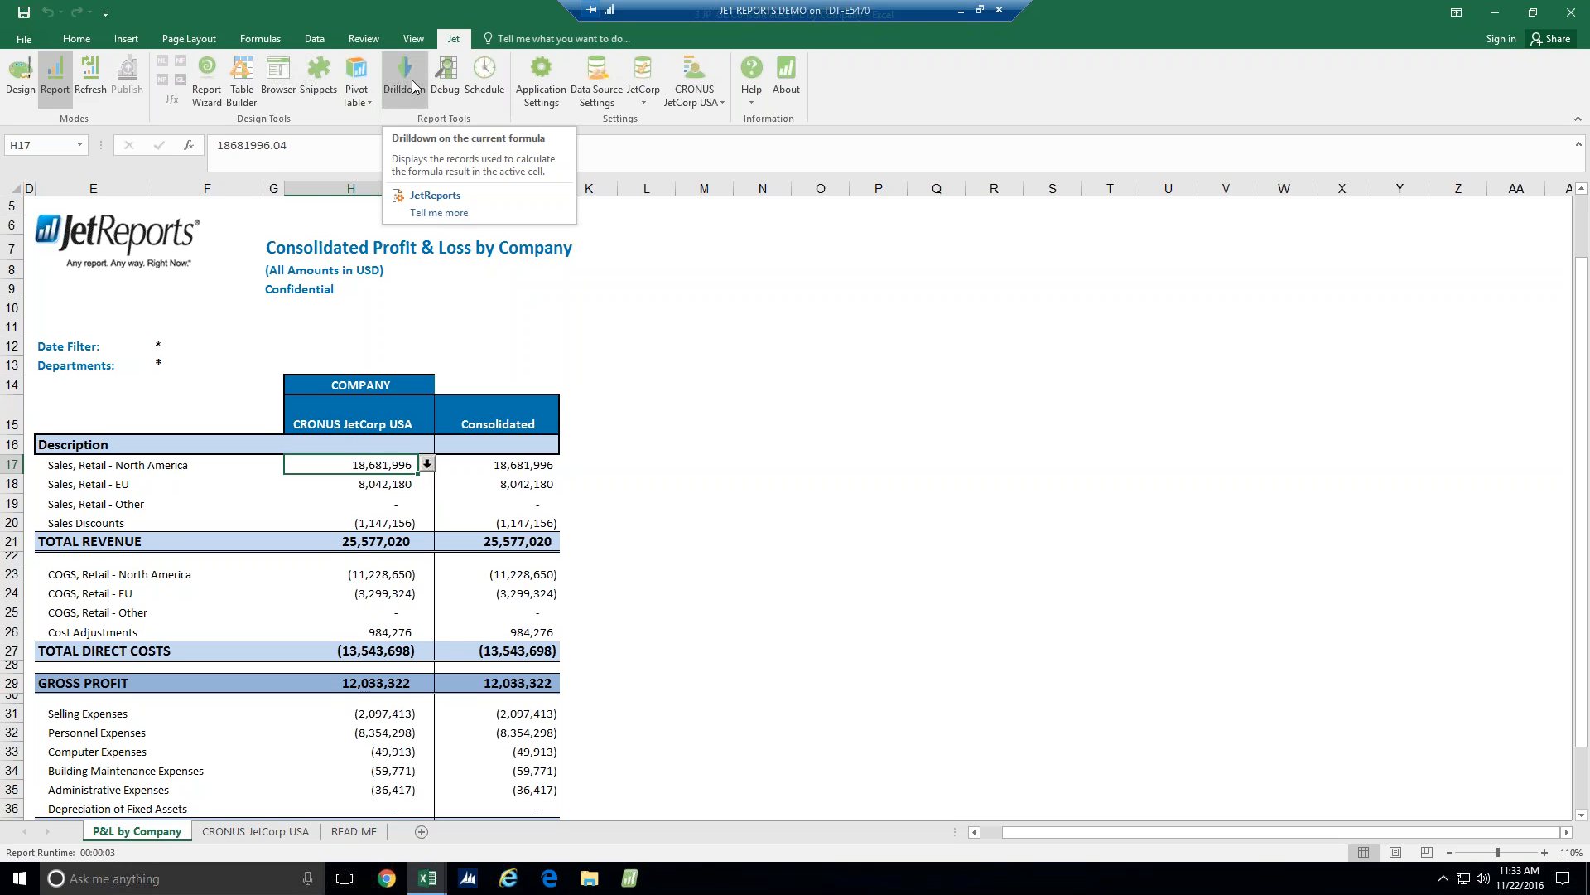
click(429, 467)
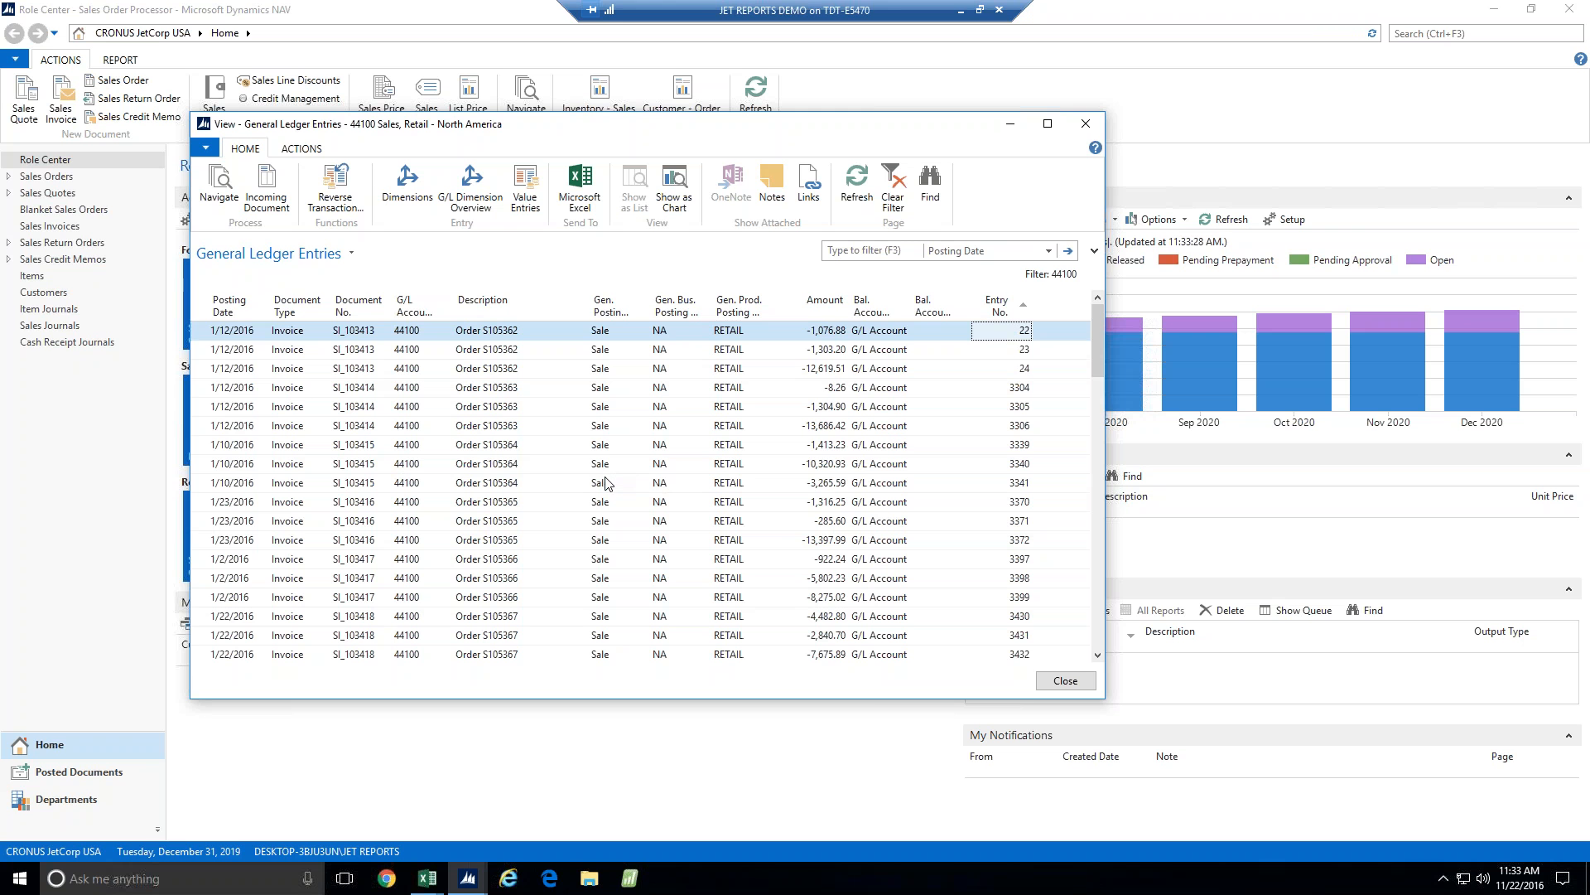
scroll(605, 480, down, 5)
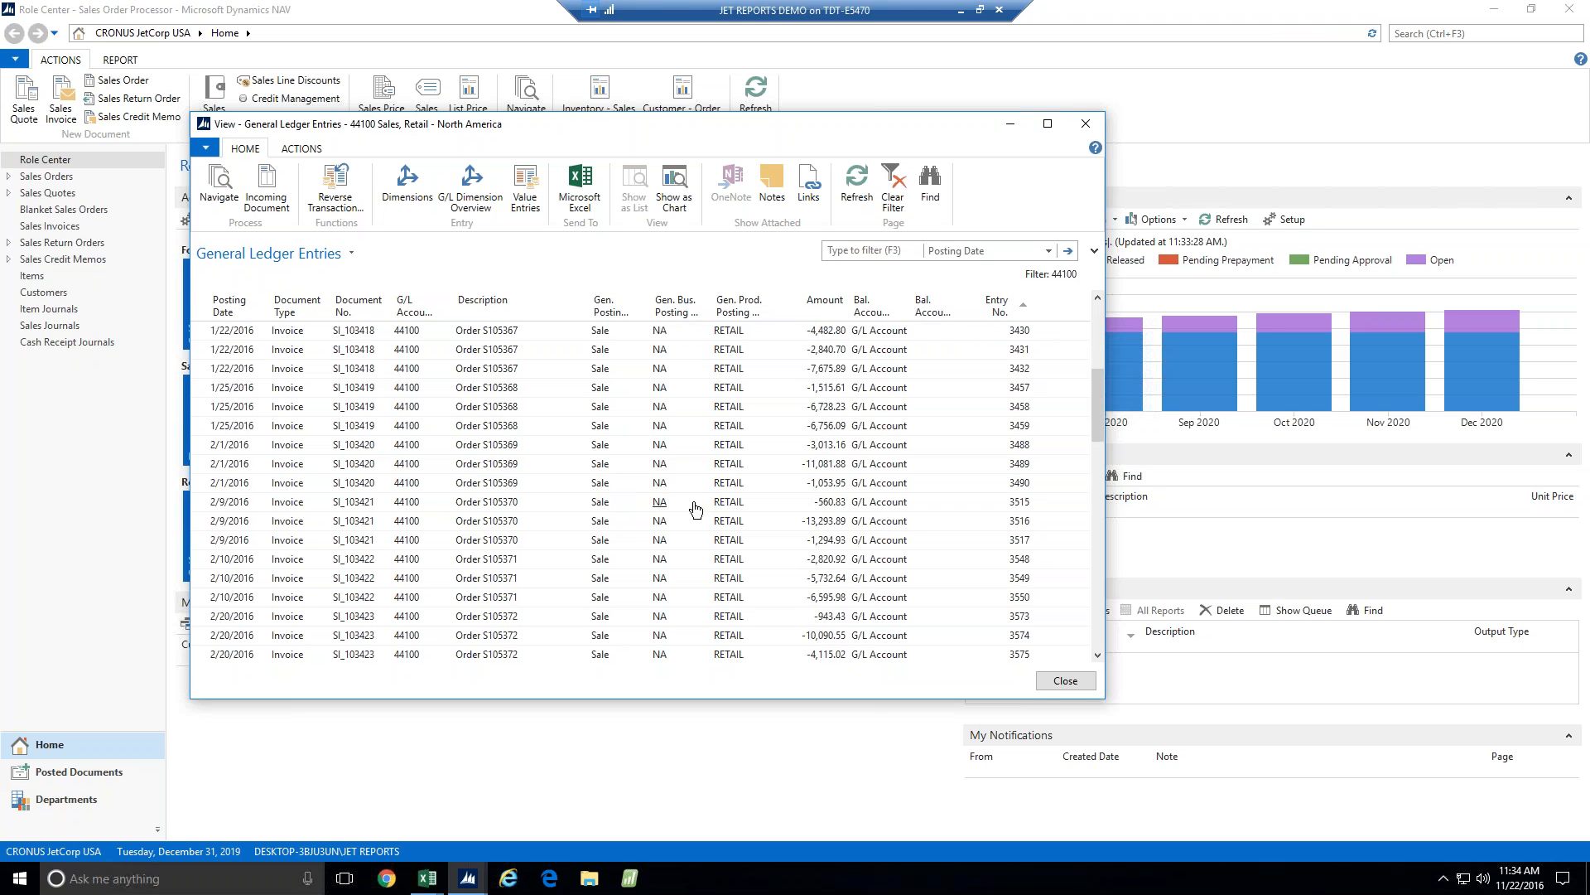
scroll(695, 508, down, 4)
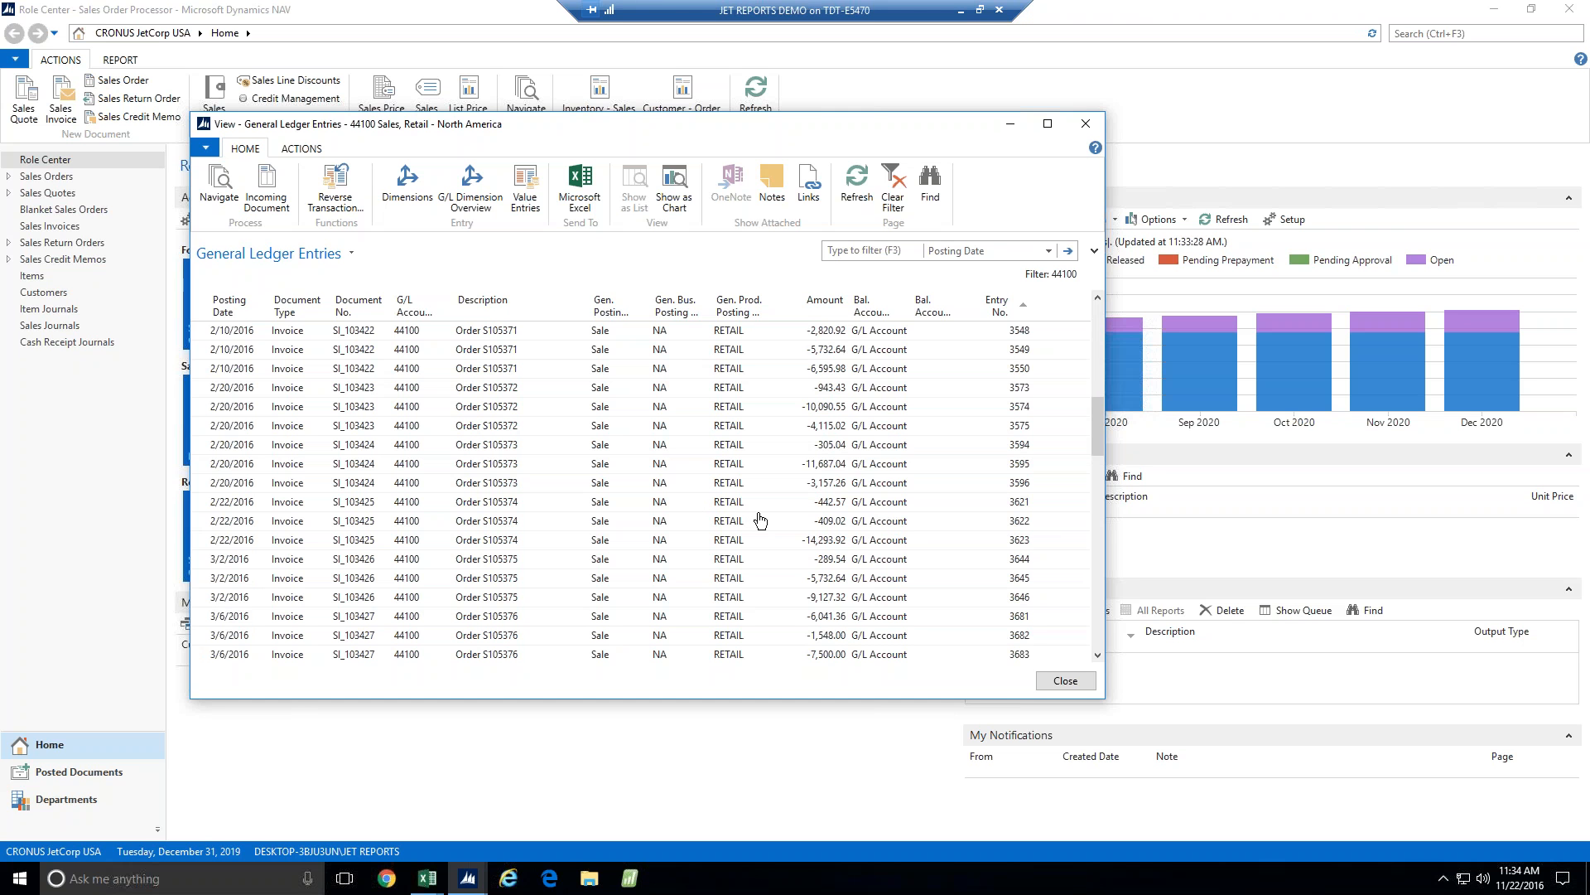
click(1076, 682)
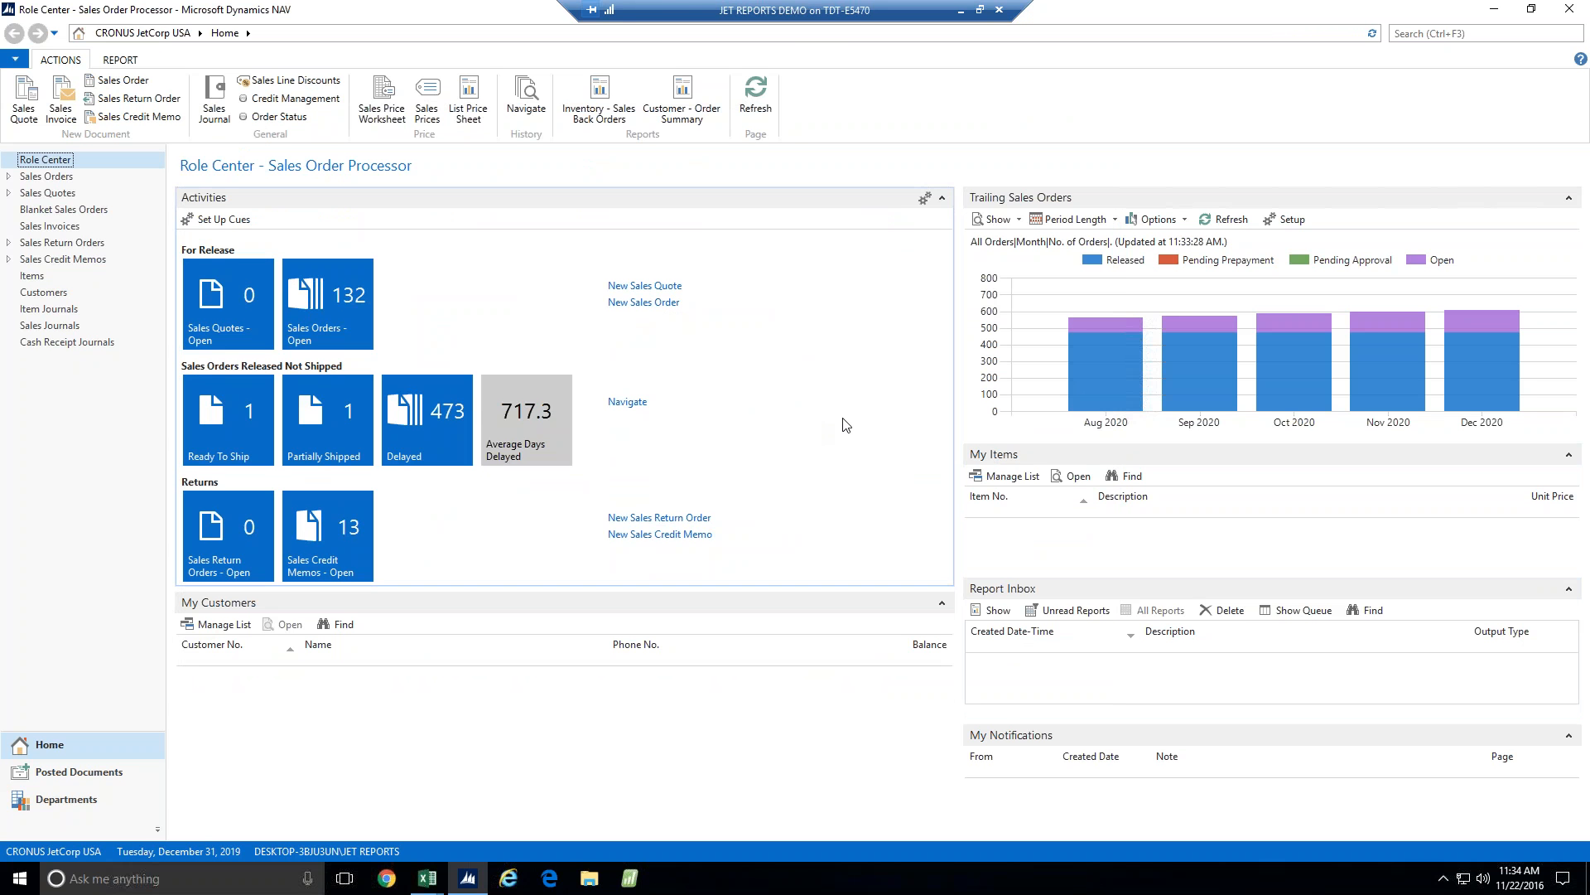
click(1570, 9)
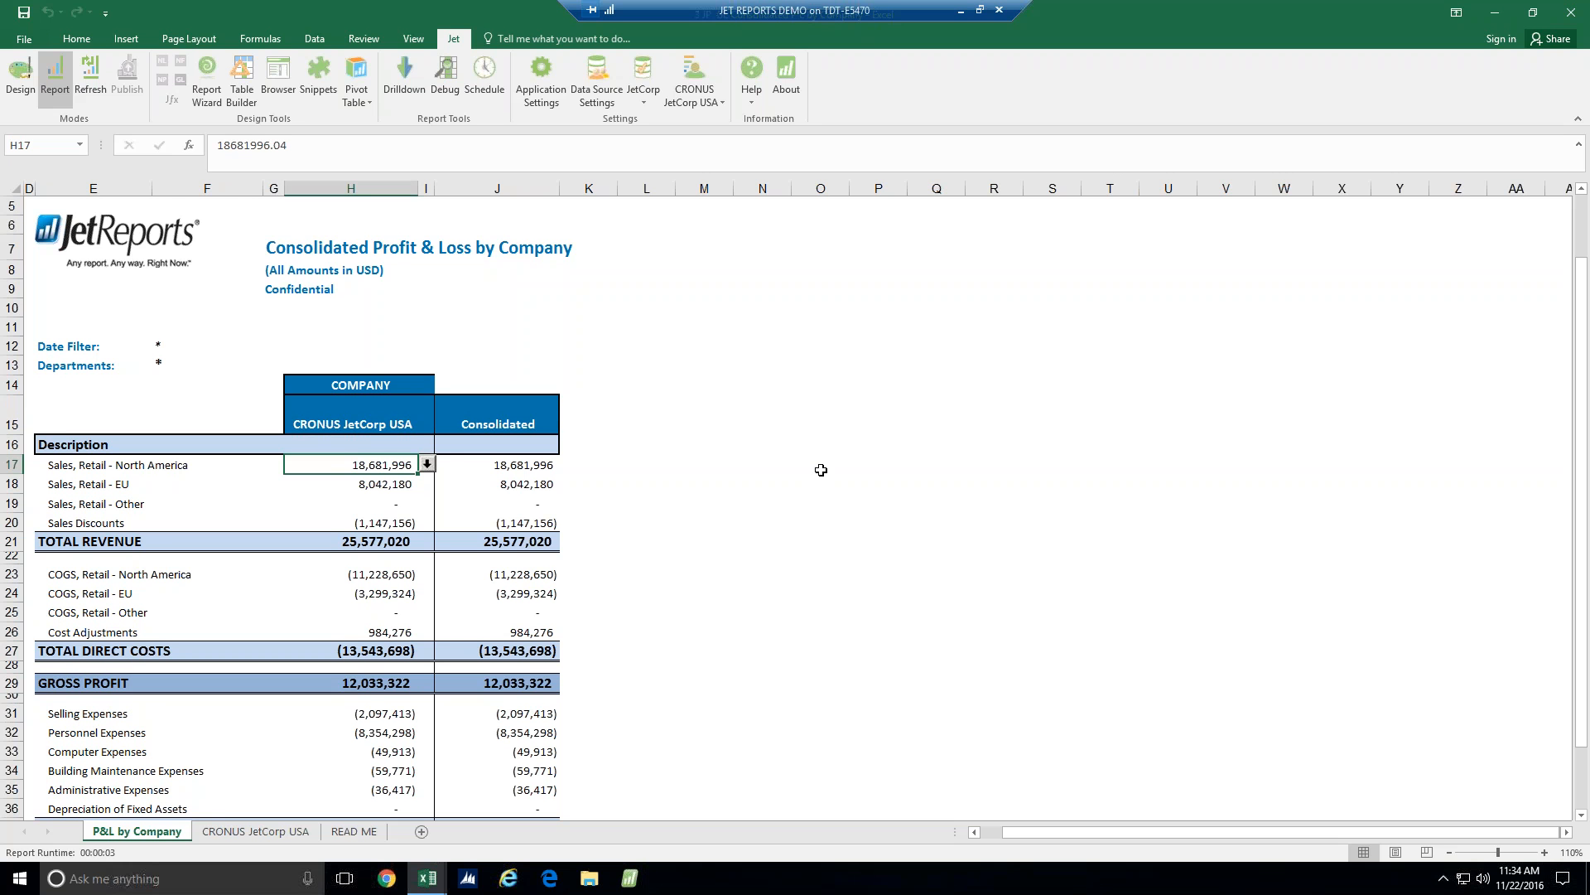
Start a new scheduled task in the Jet Scheduler, allowing it to make changes to the device, and name the task Solution Systems
click(494, 80)
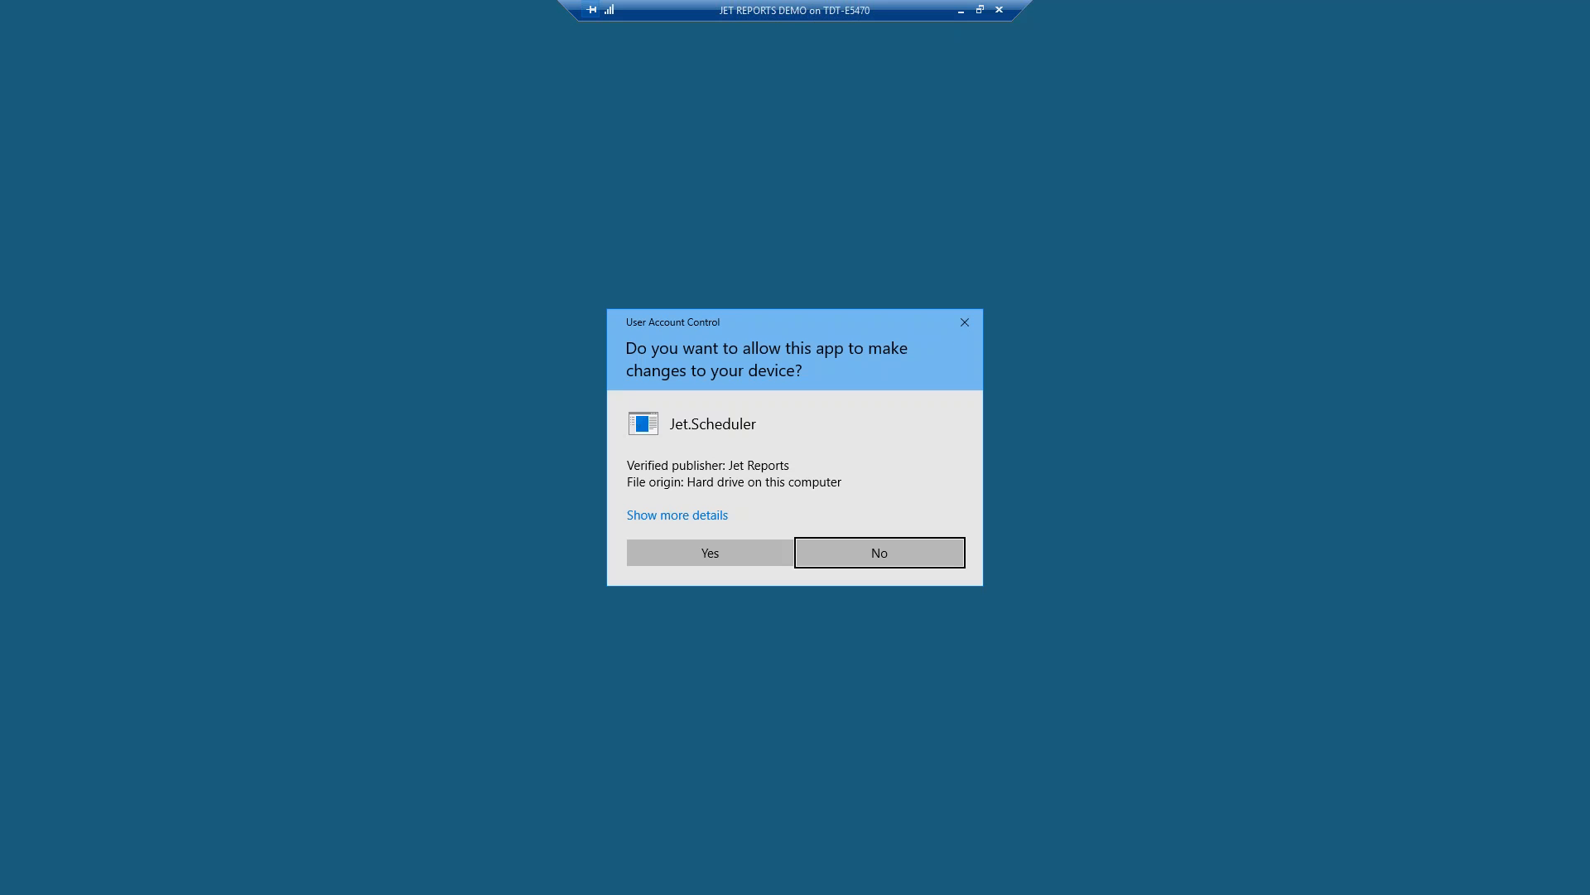
click(723, 554)
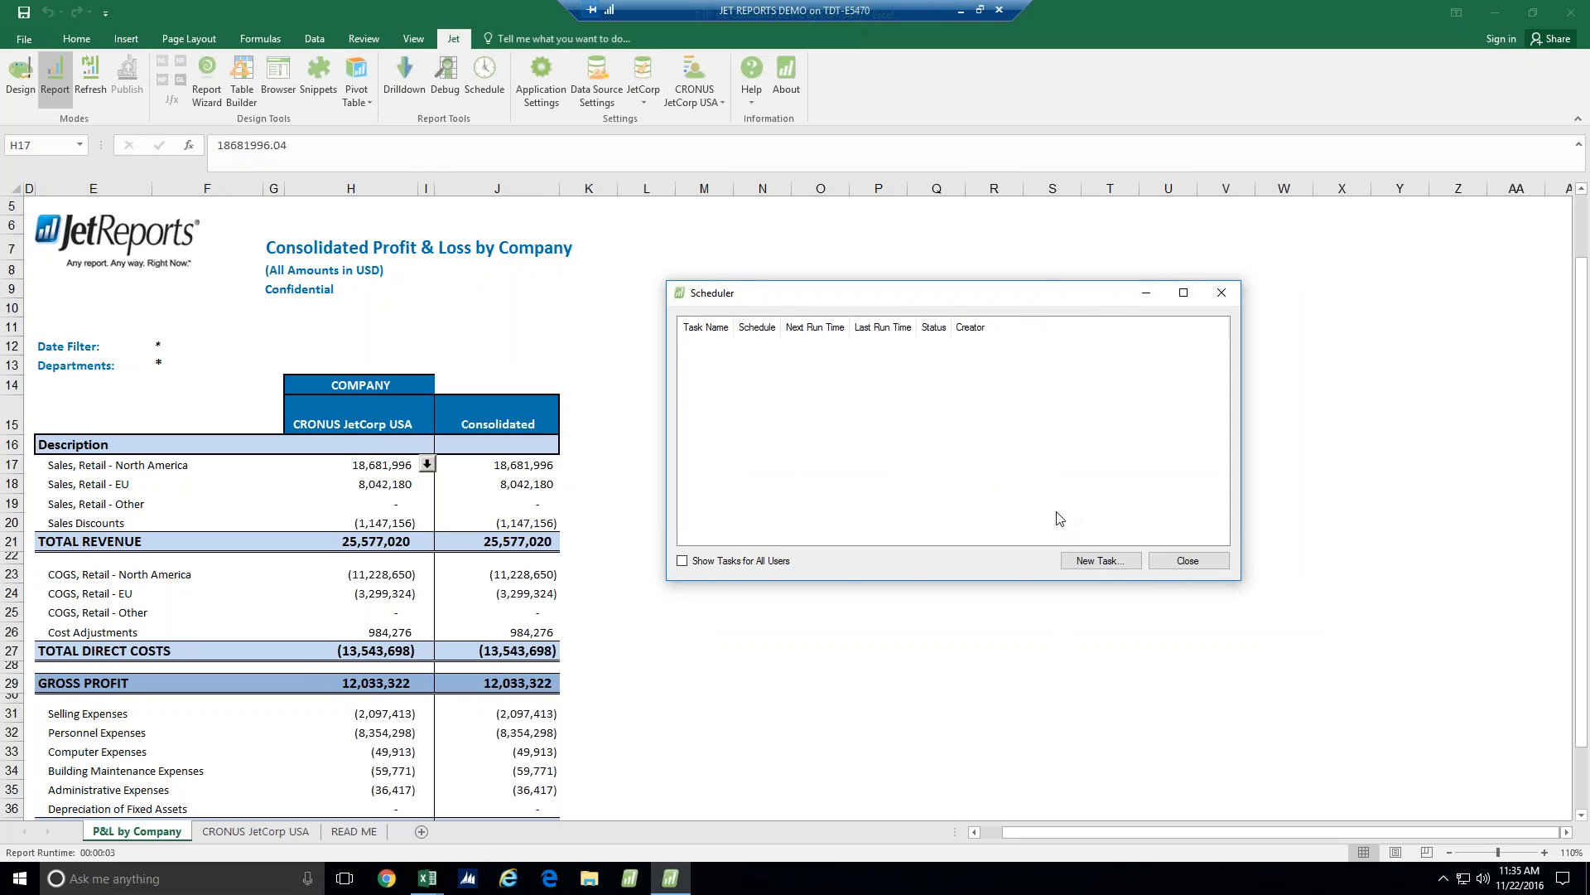
click(1099, 560)
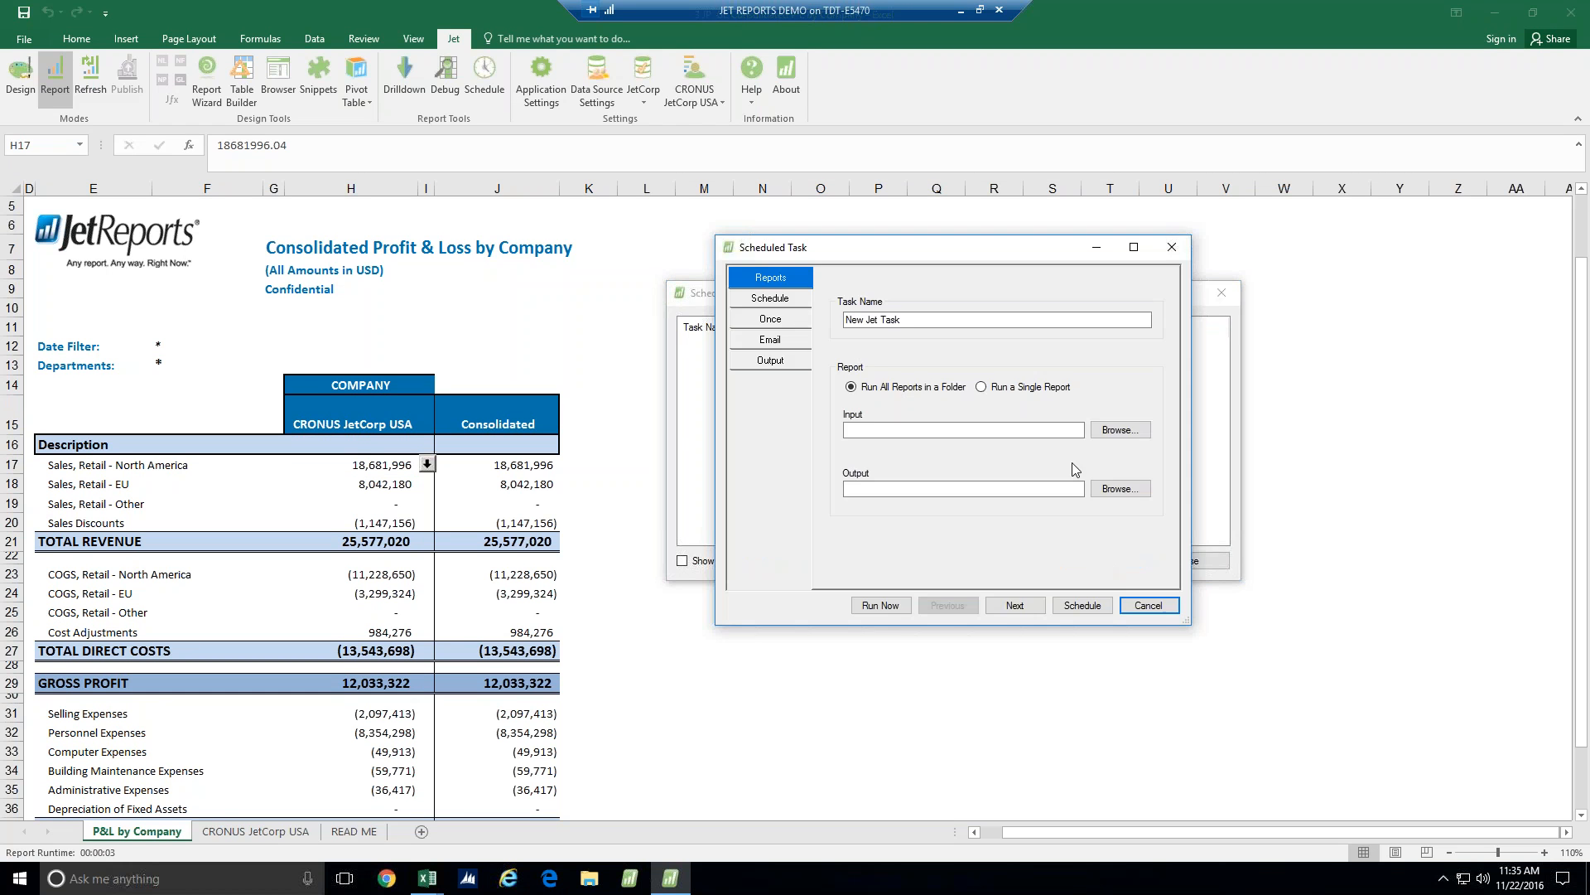
click(859, 321)
key(ctrl+a)
text(sOU)
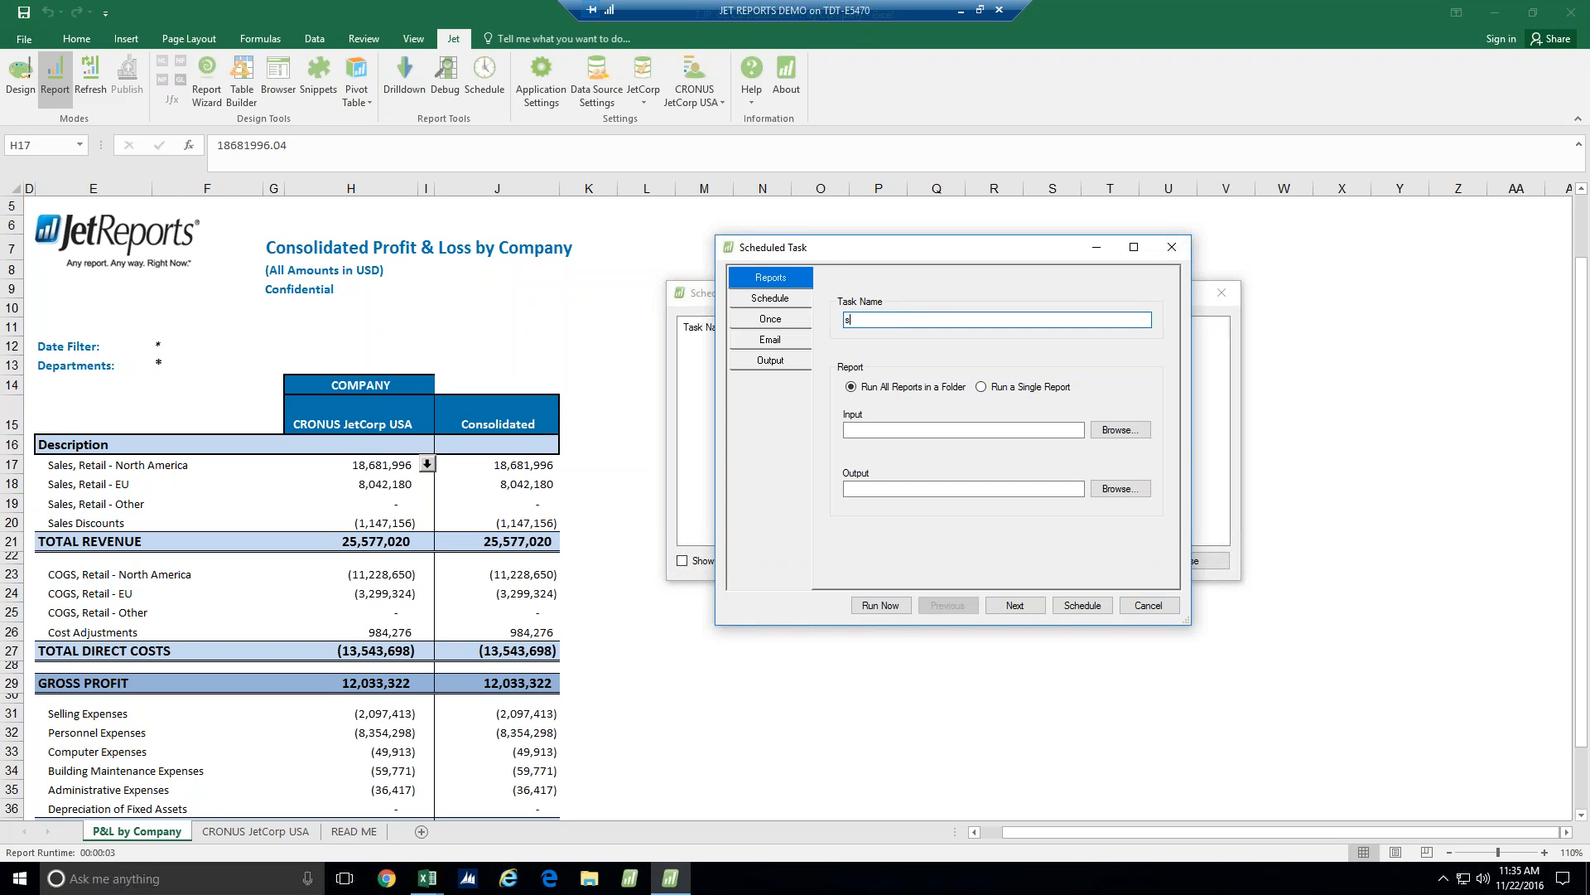
key(BackSpace)
key(BackSpace)
key(BackSpace)
text(Solution Systems)
Schedule the task to run weekly on Mondays, starting Monday, November 28, 2016
click(800, 298)
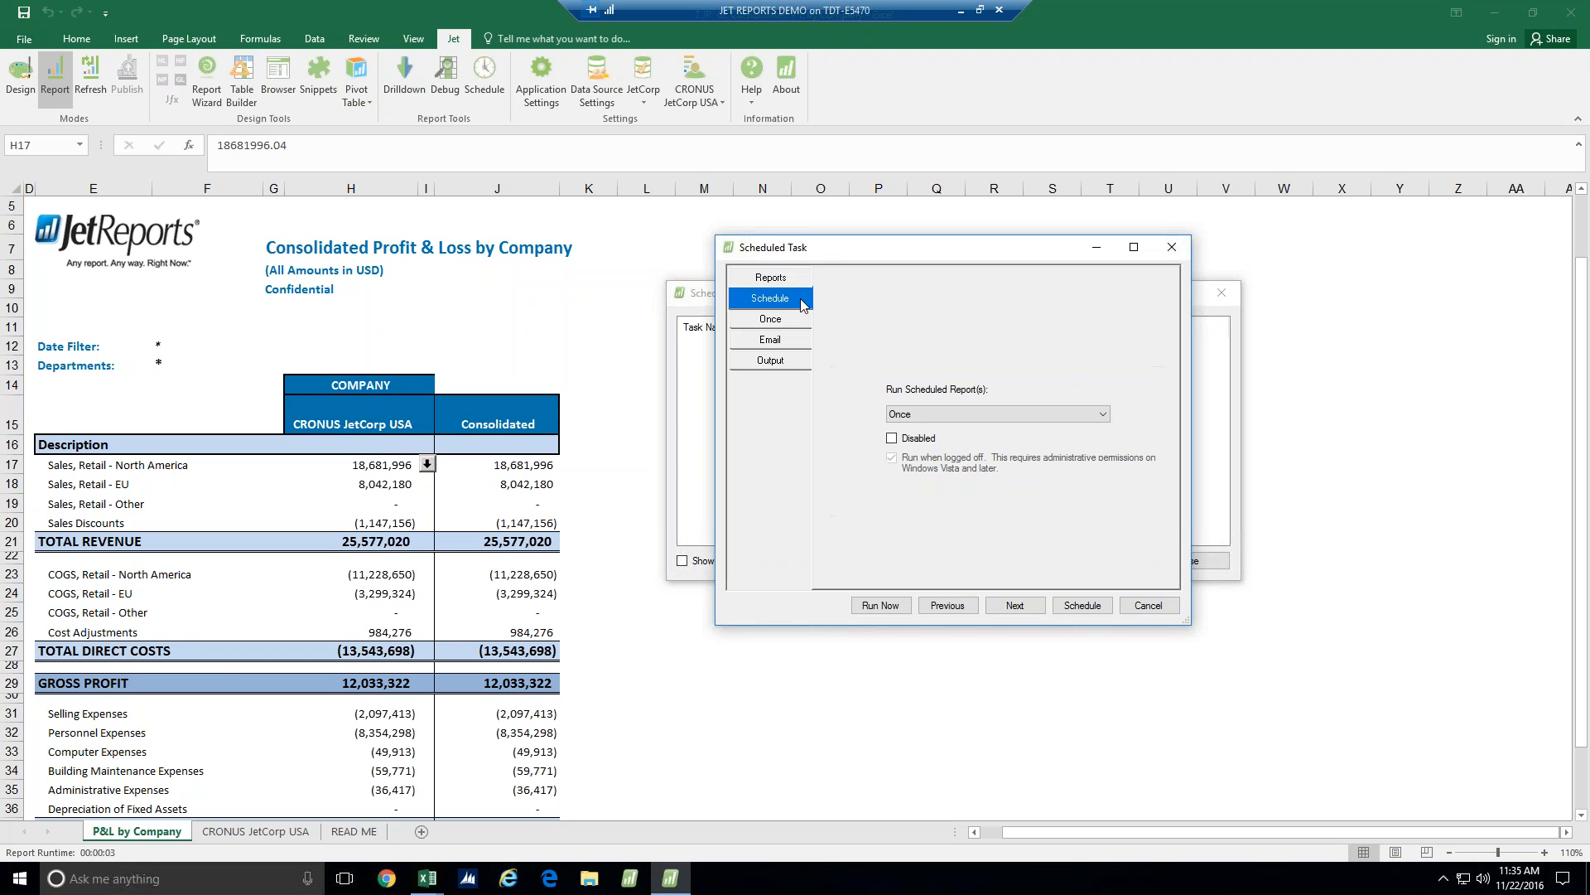
click(1101, 414)
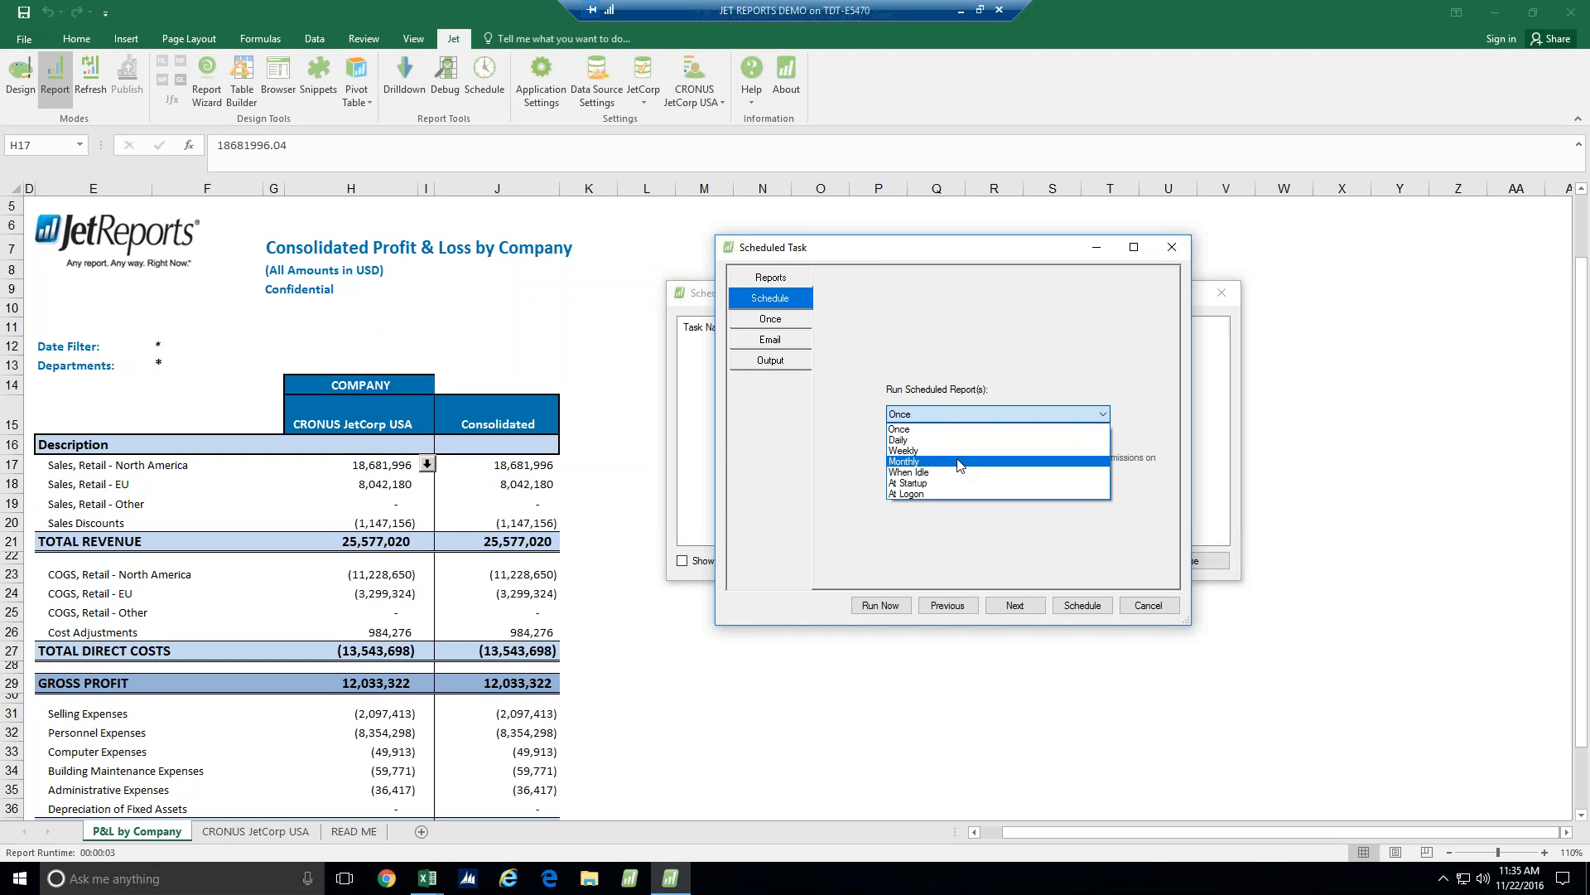
click(932, 457)
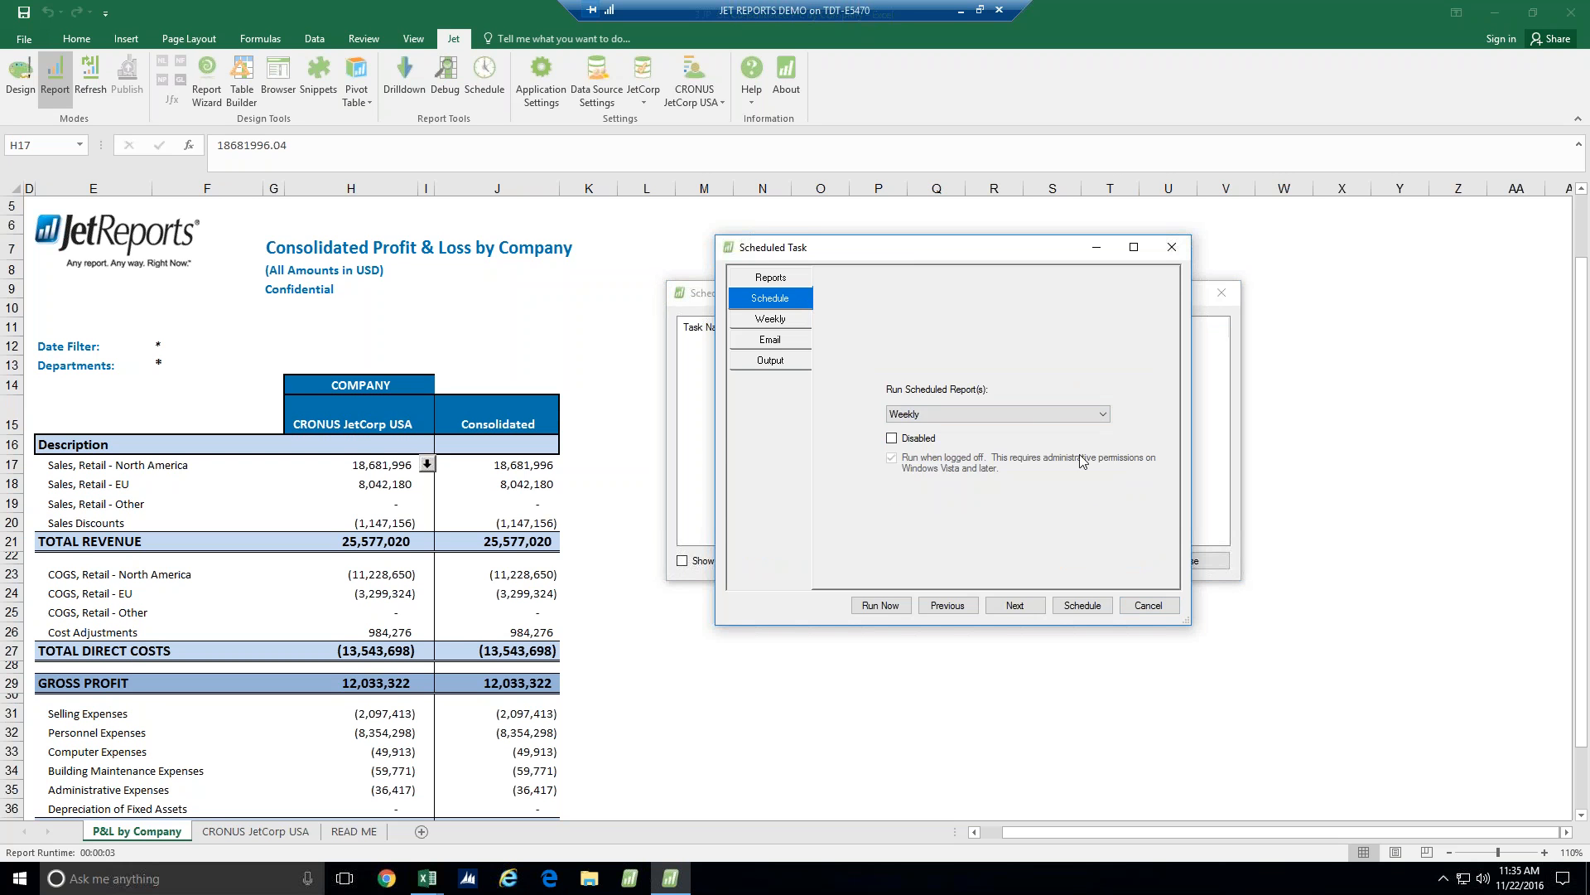
click(780, 323)
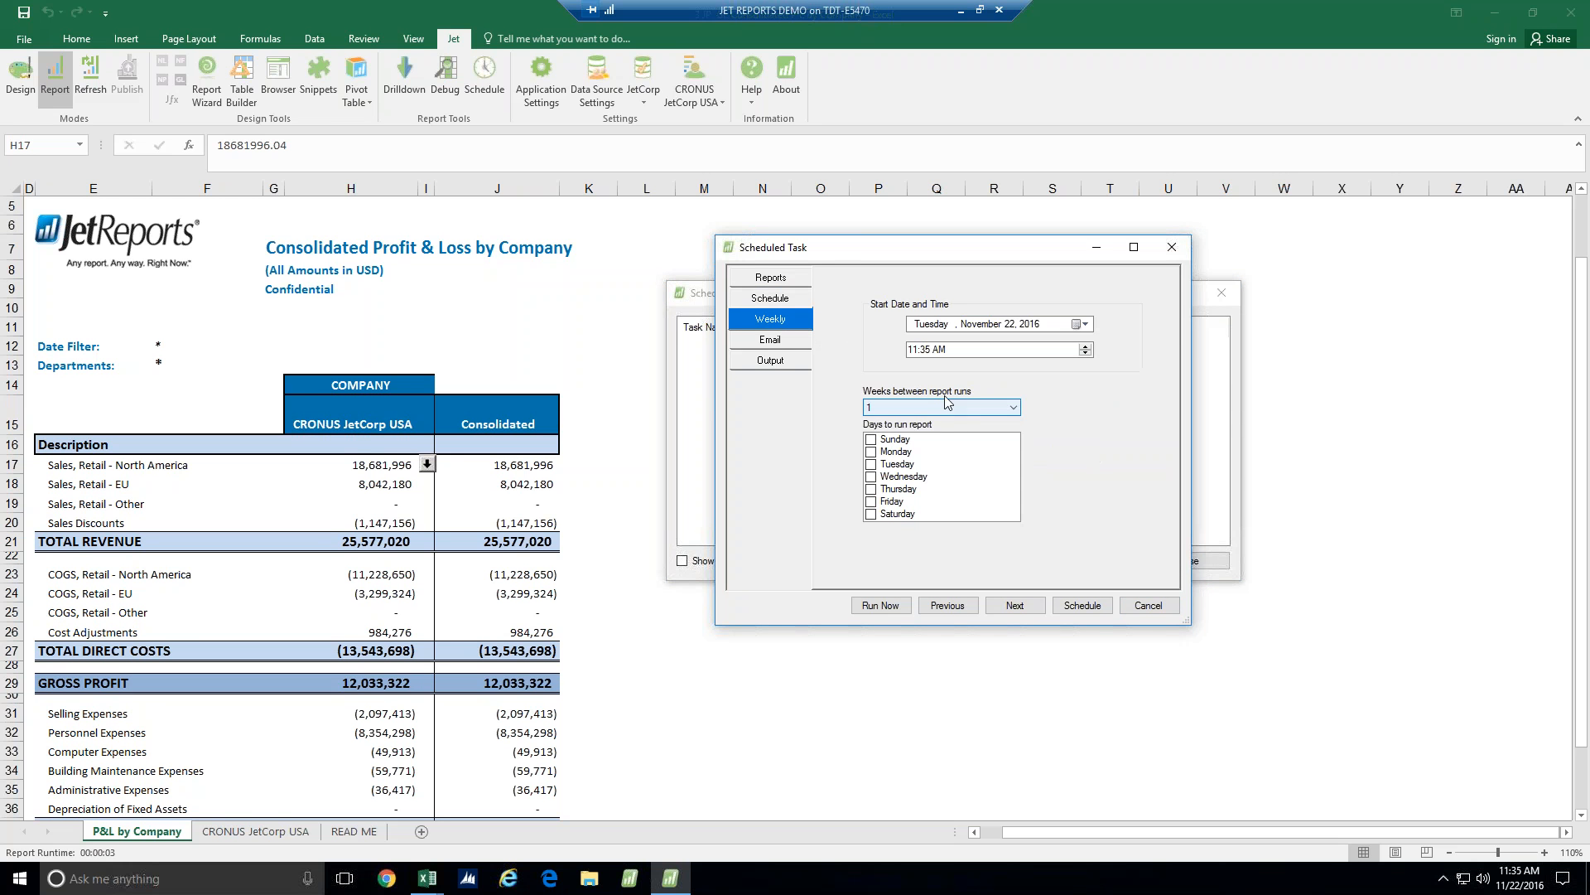
click(871, 452)
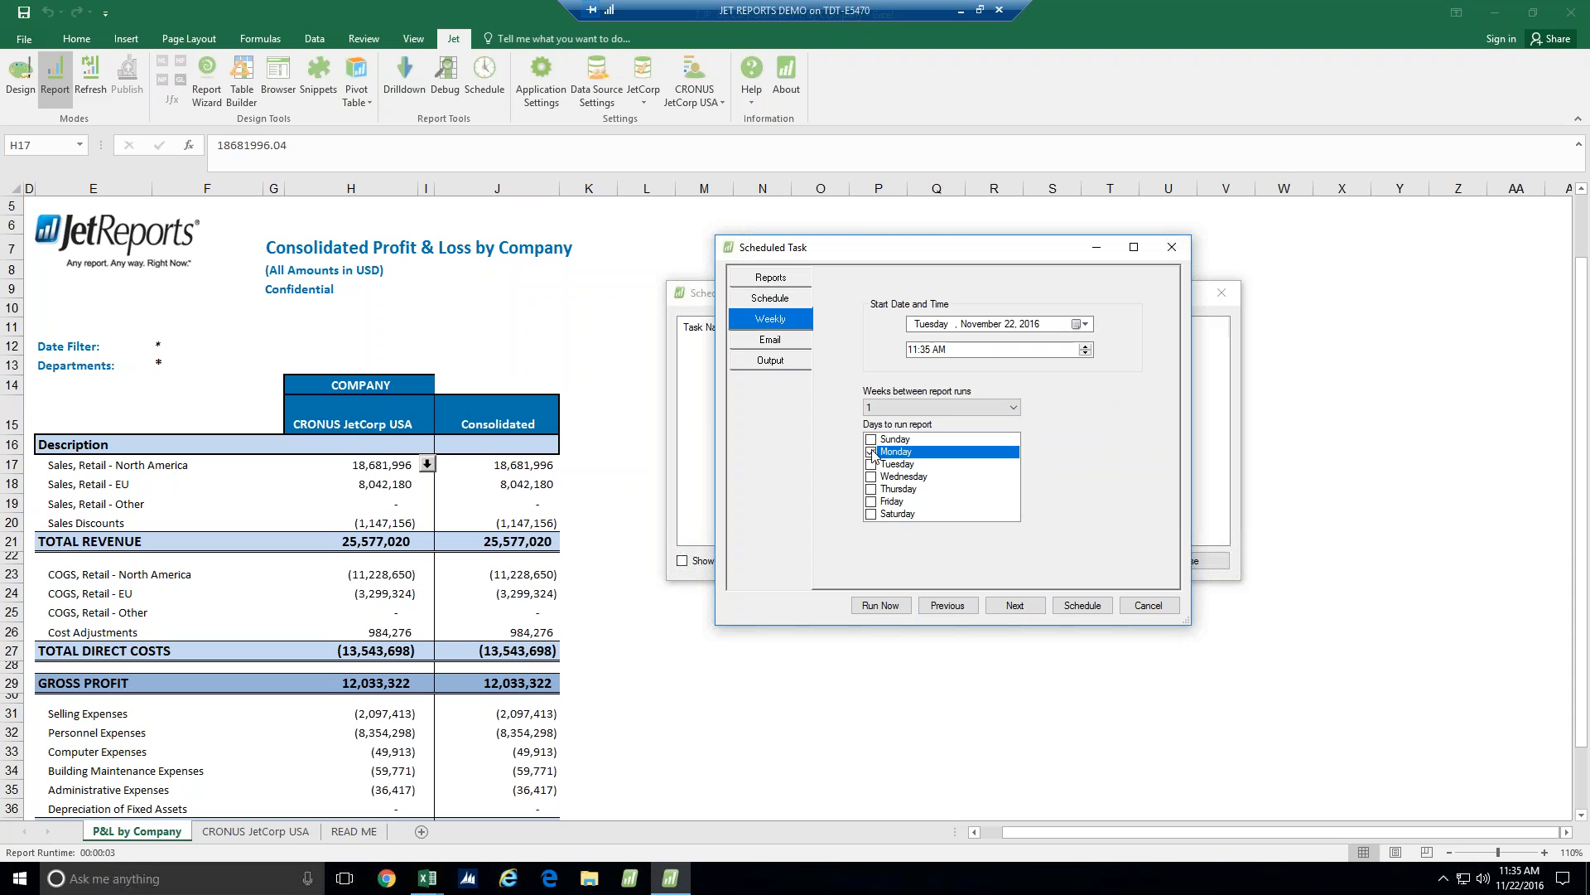
click(1084, 325)
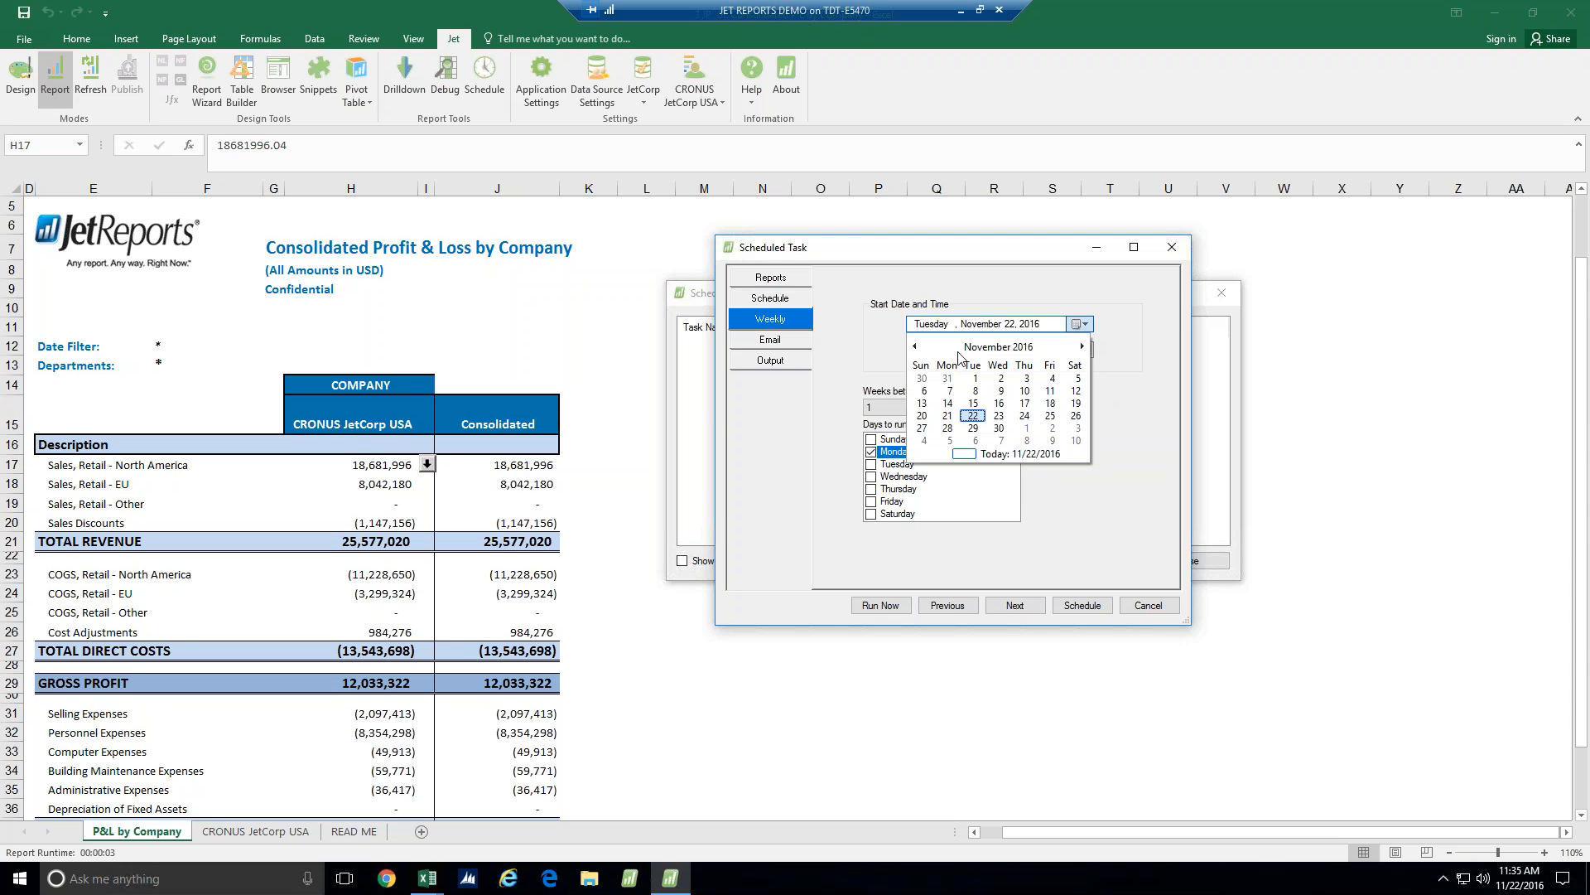
click(947, 429)
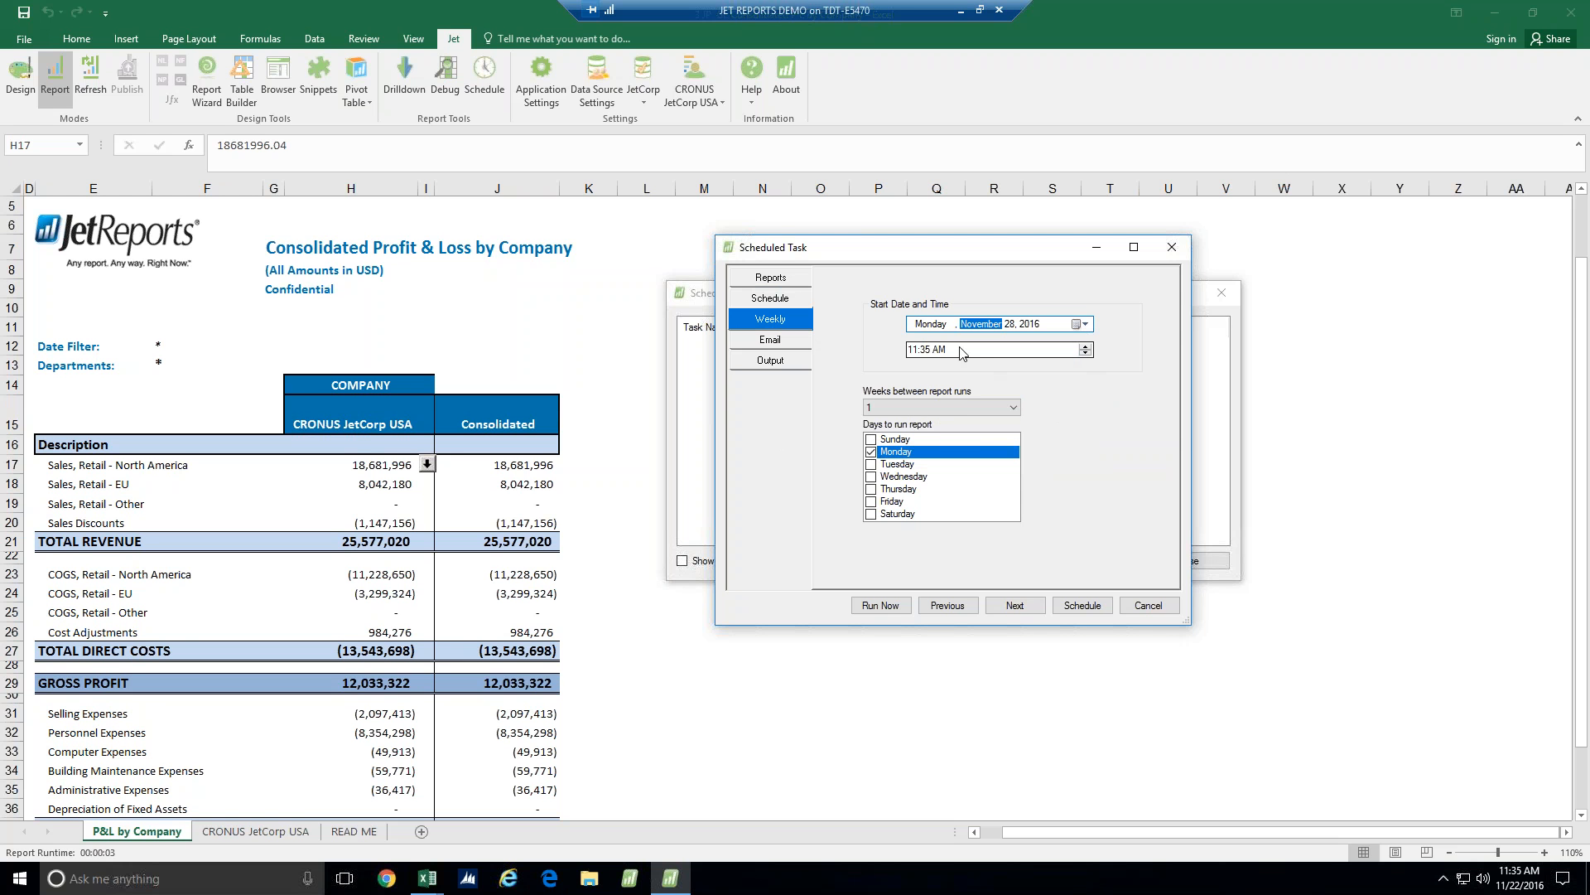
click(913, 351)
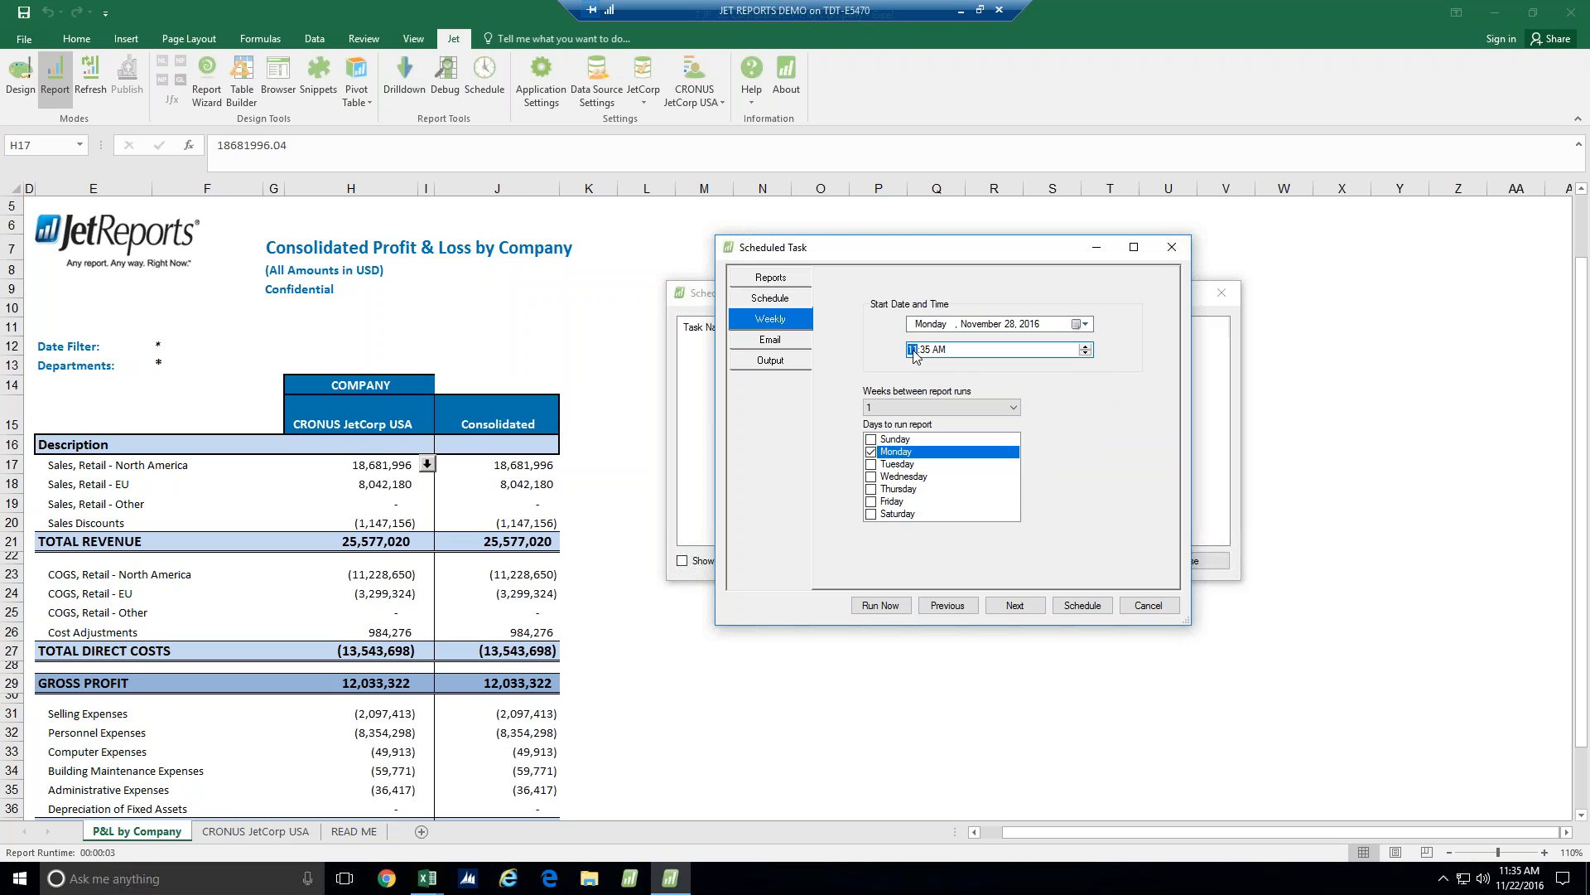
click(927, 352)
Enable sending the scheduled report by email and look over the available output formats
click(771, 348)
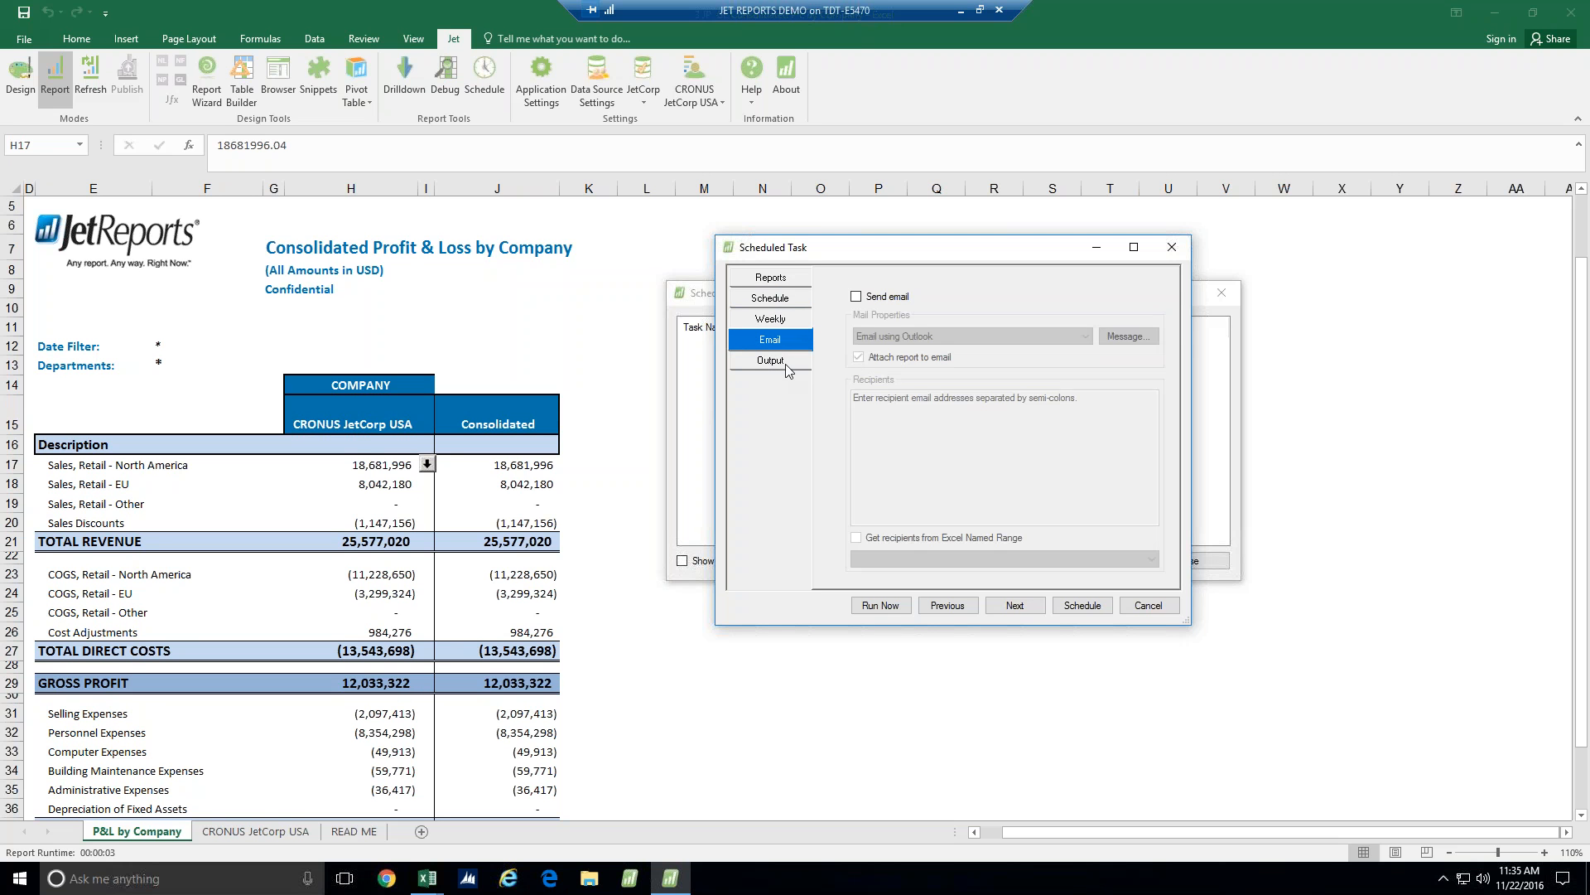
click(856, 295)
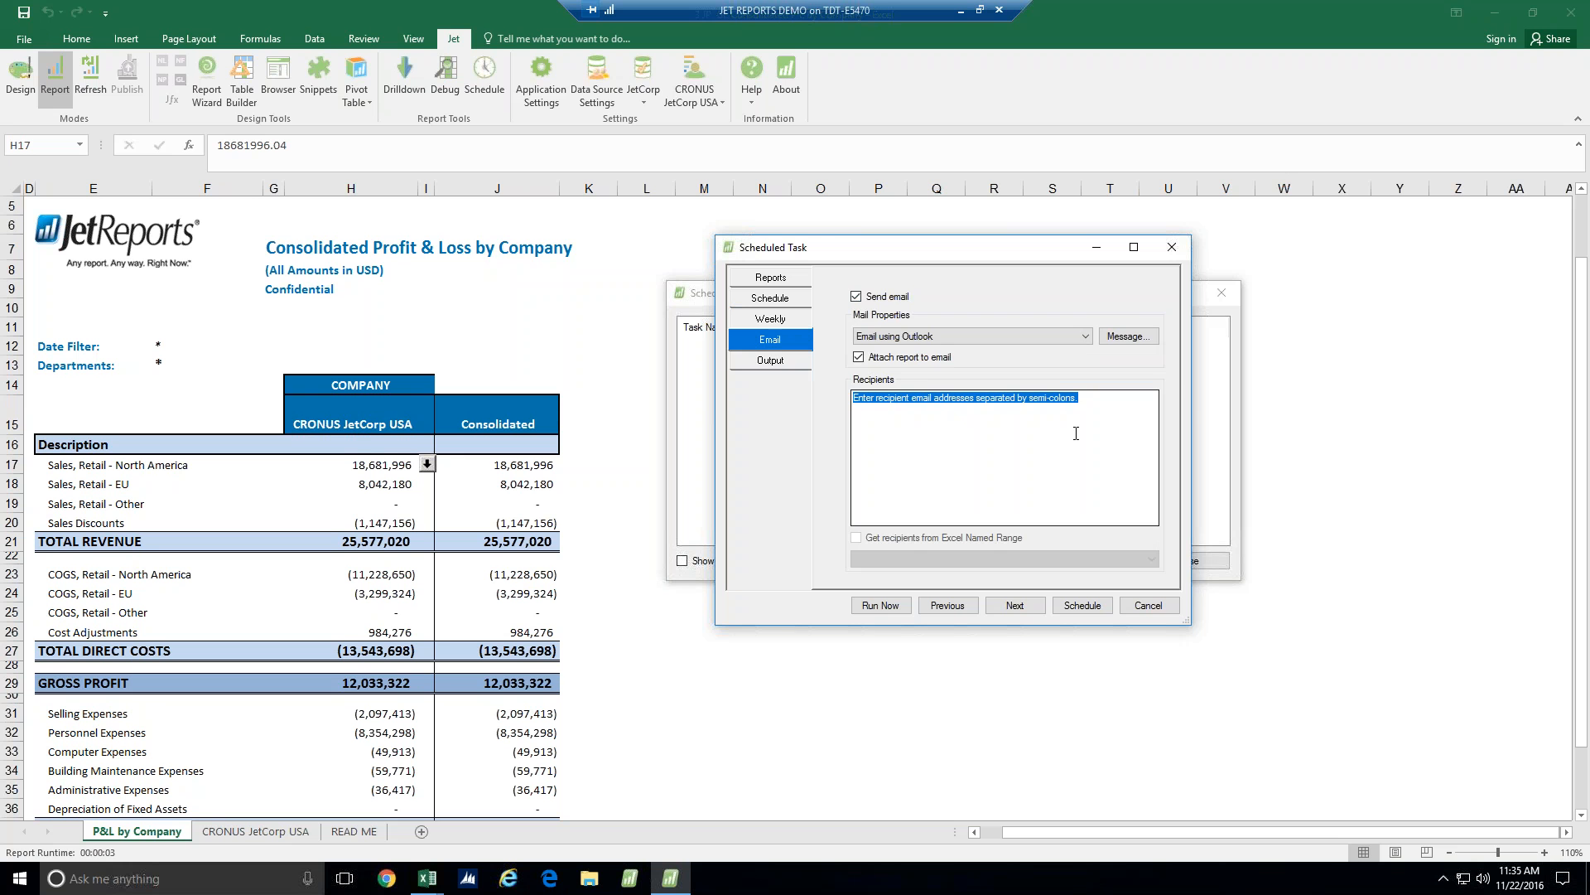
click(780, 363)
click(1145, 330)
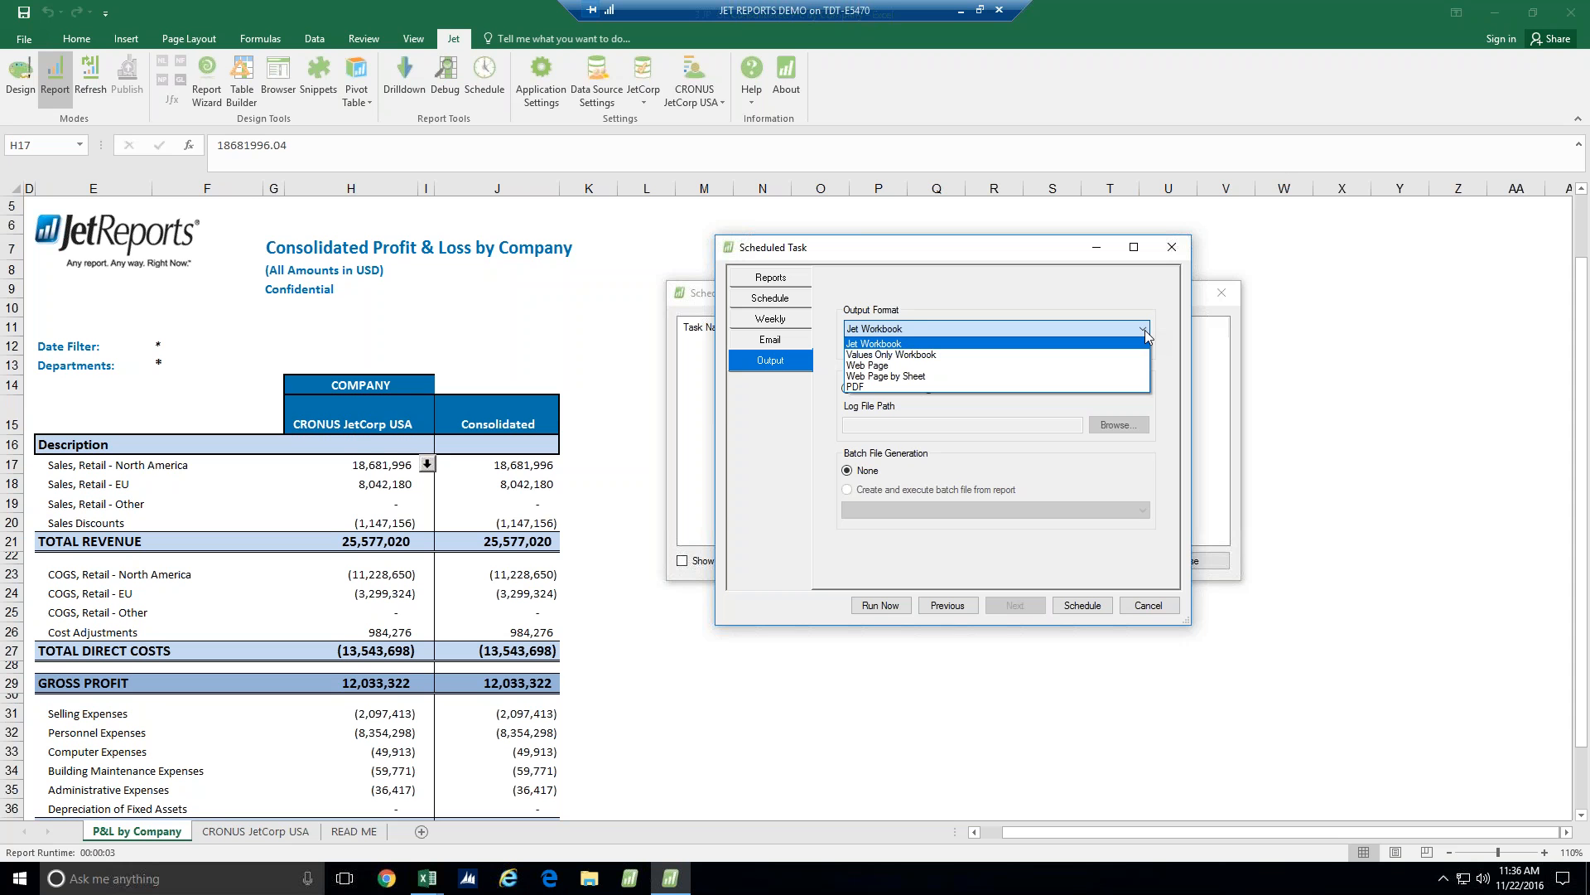
Cancel the scheduled task along with the Scheduler, and close the profit and loss workbook
click(1168, 608)
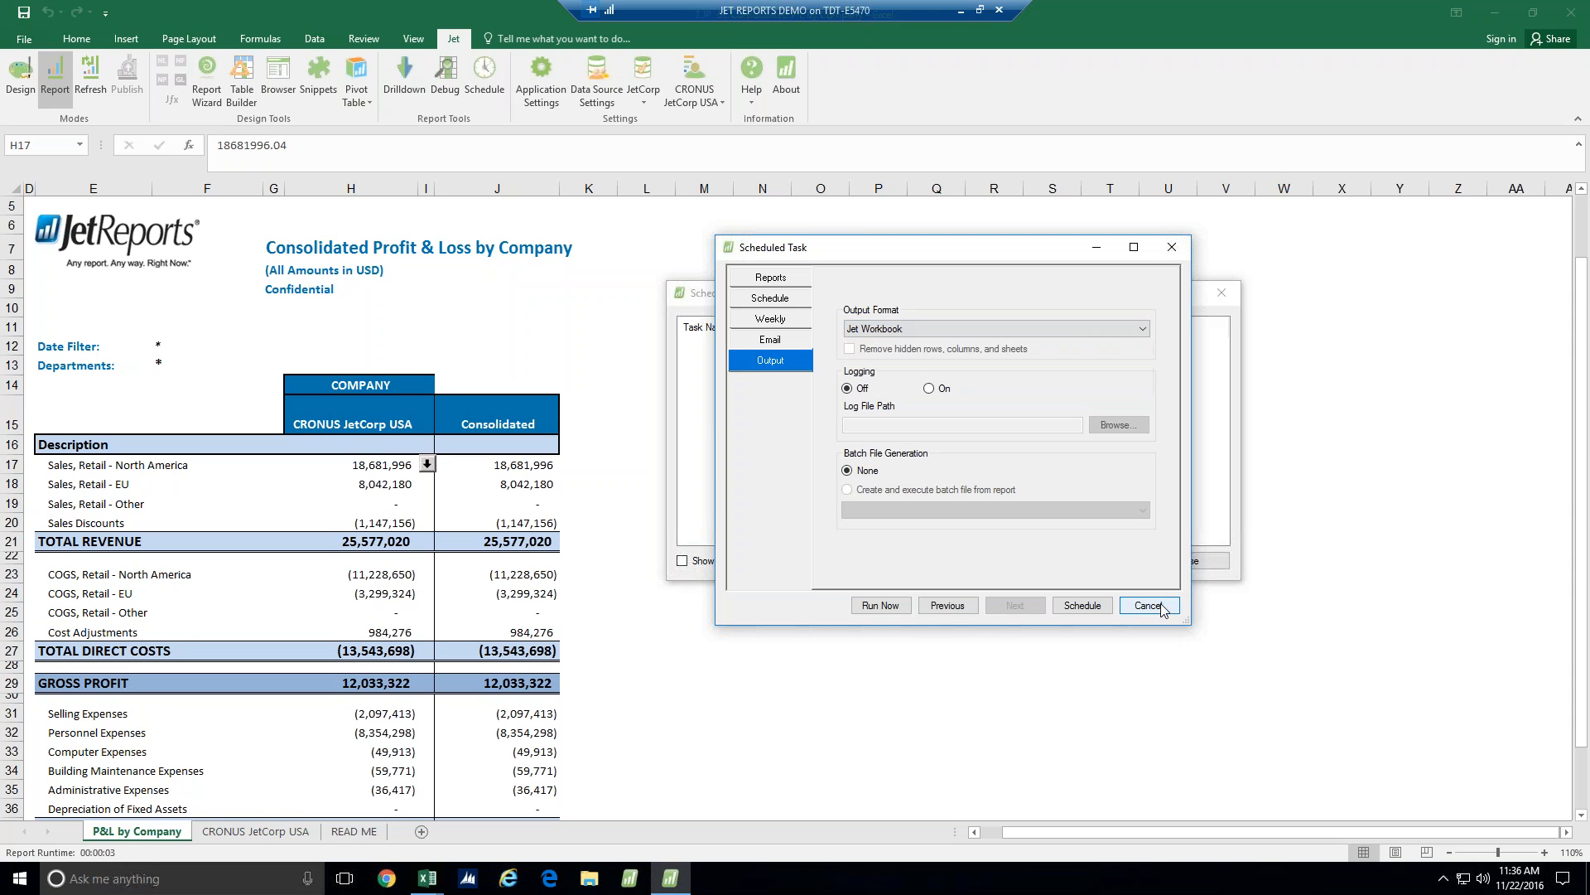
click(1172, 247)
click(1186, 563)
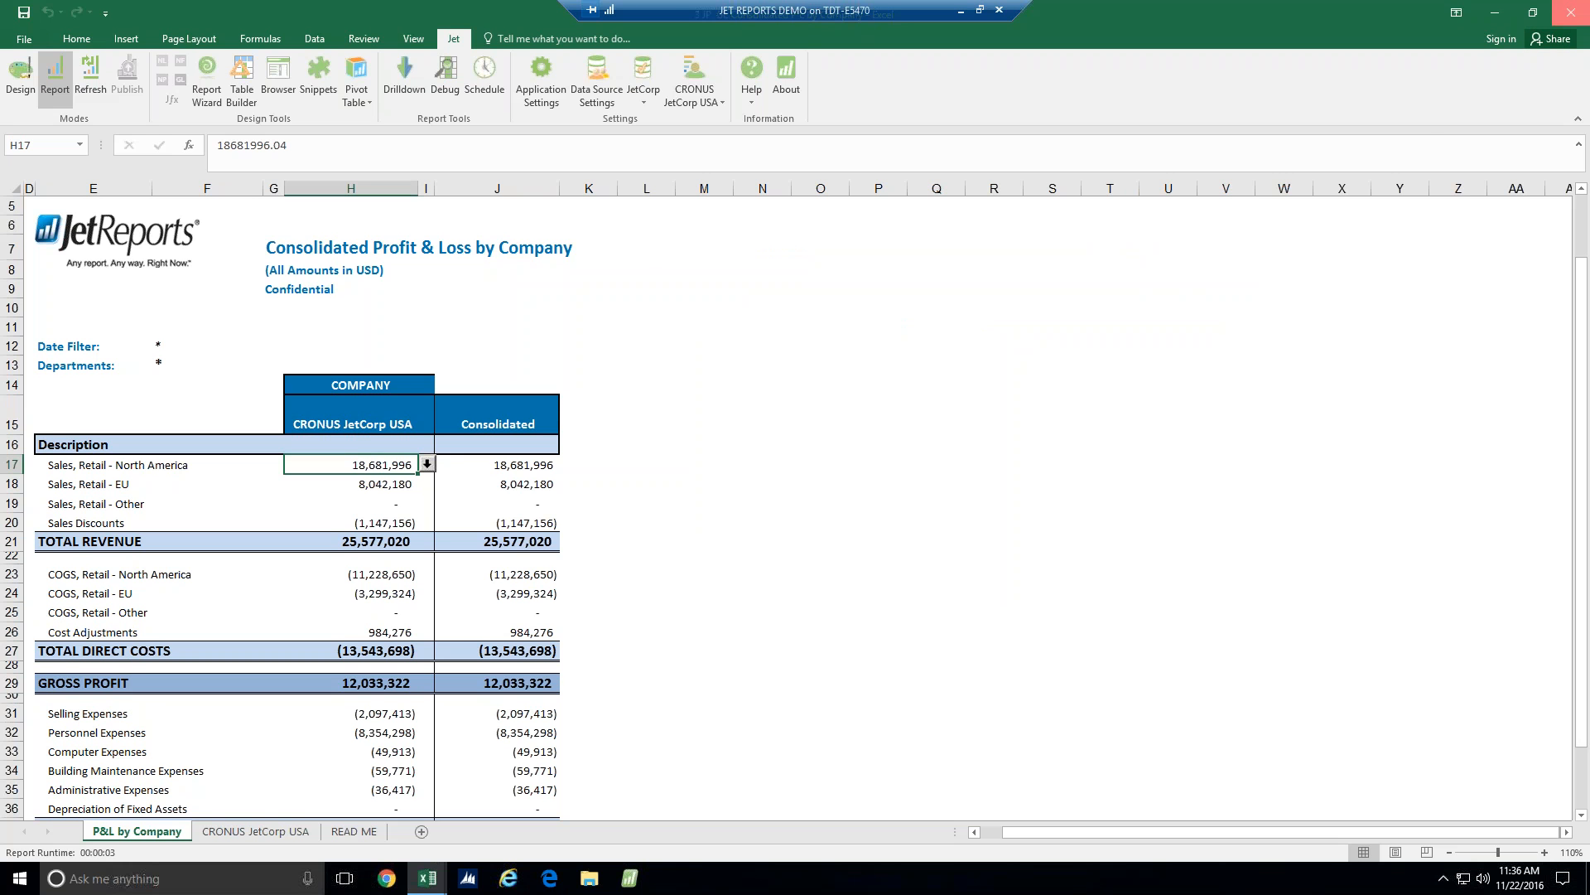
click(1570, 12)
click(796, 459)
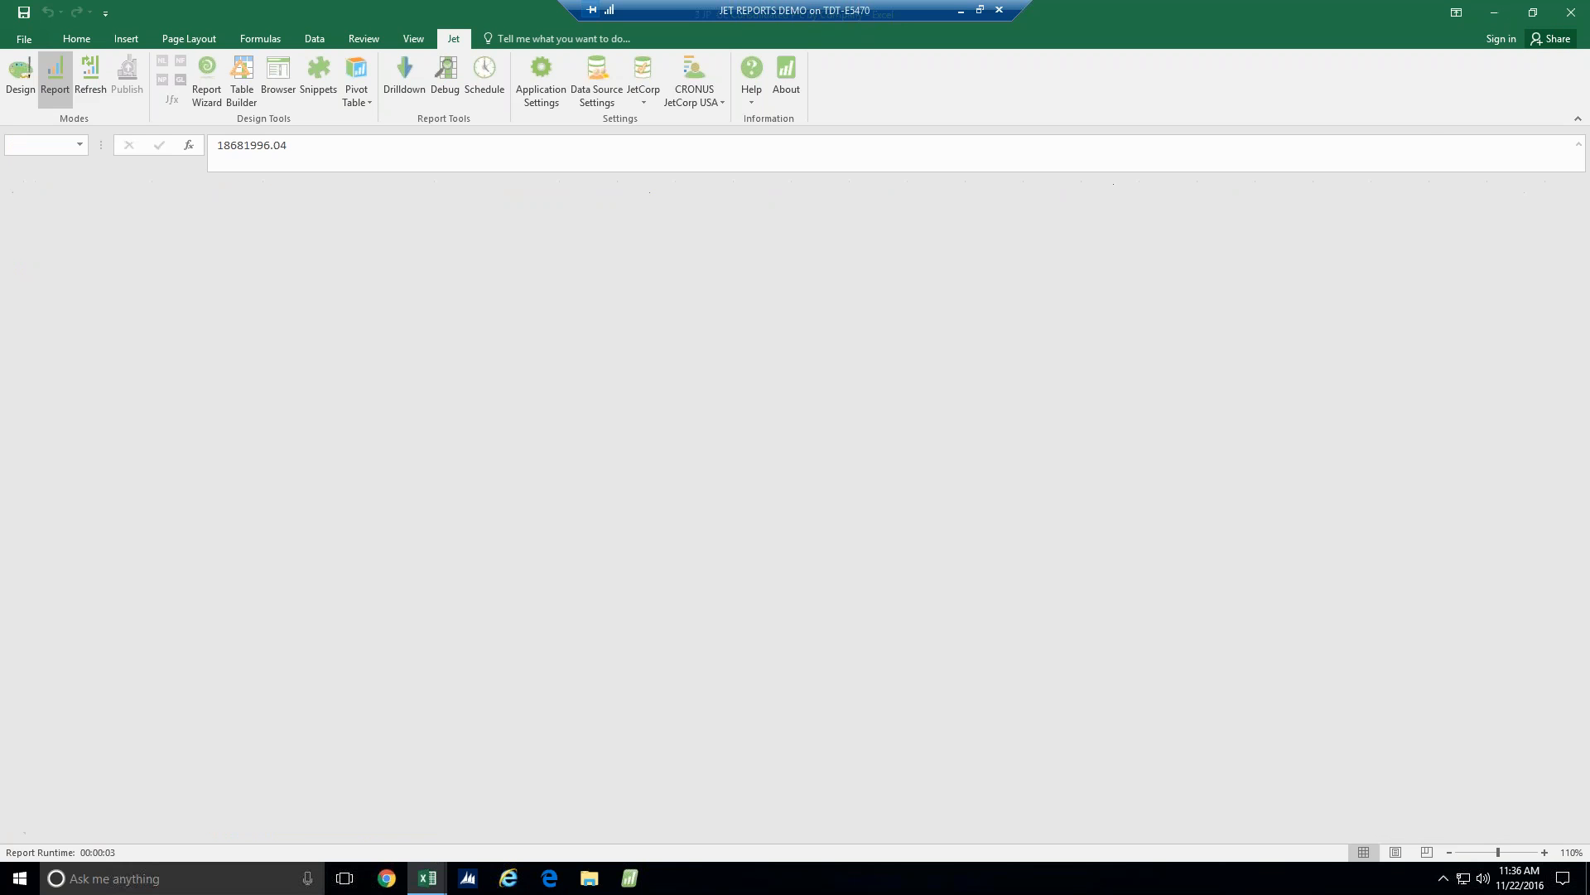
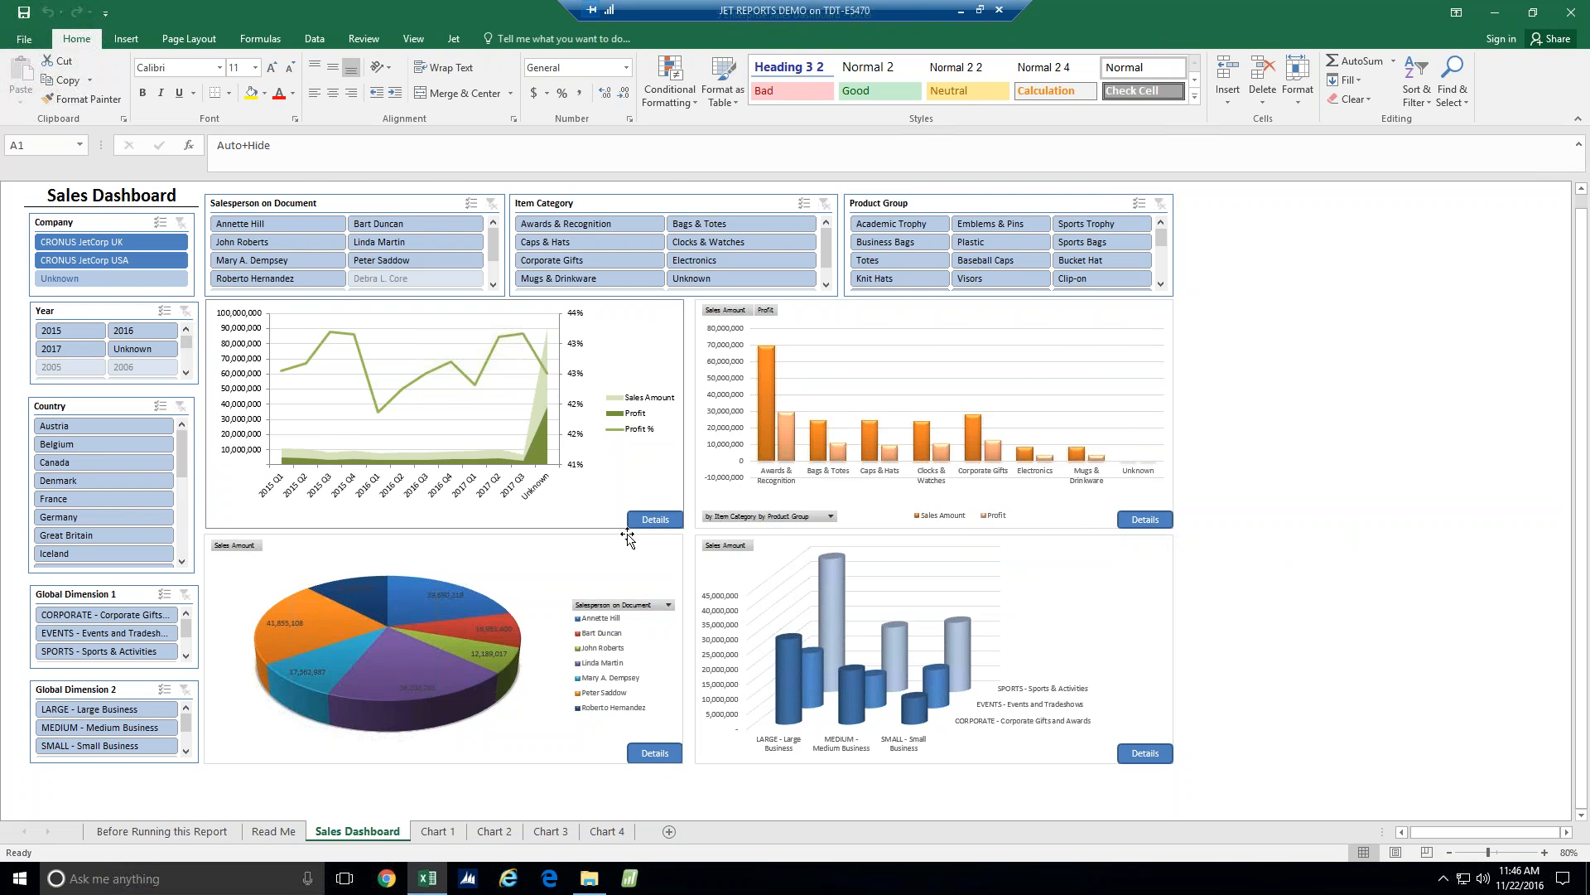
Examine the Sales Dashboard's quarterly sales and profit details and its sales by salesperson details, returning to the dashboard after each
click(654, 520)
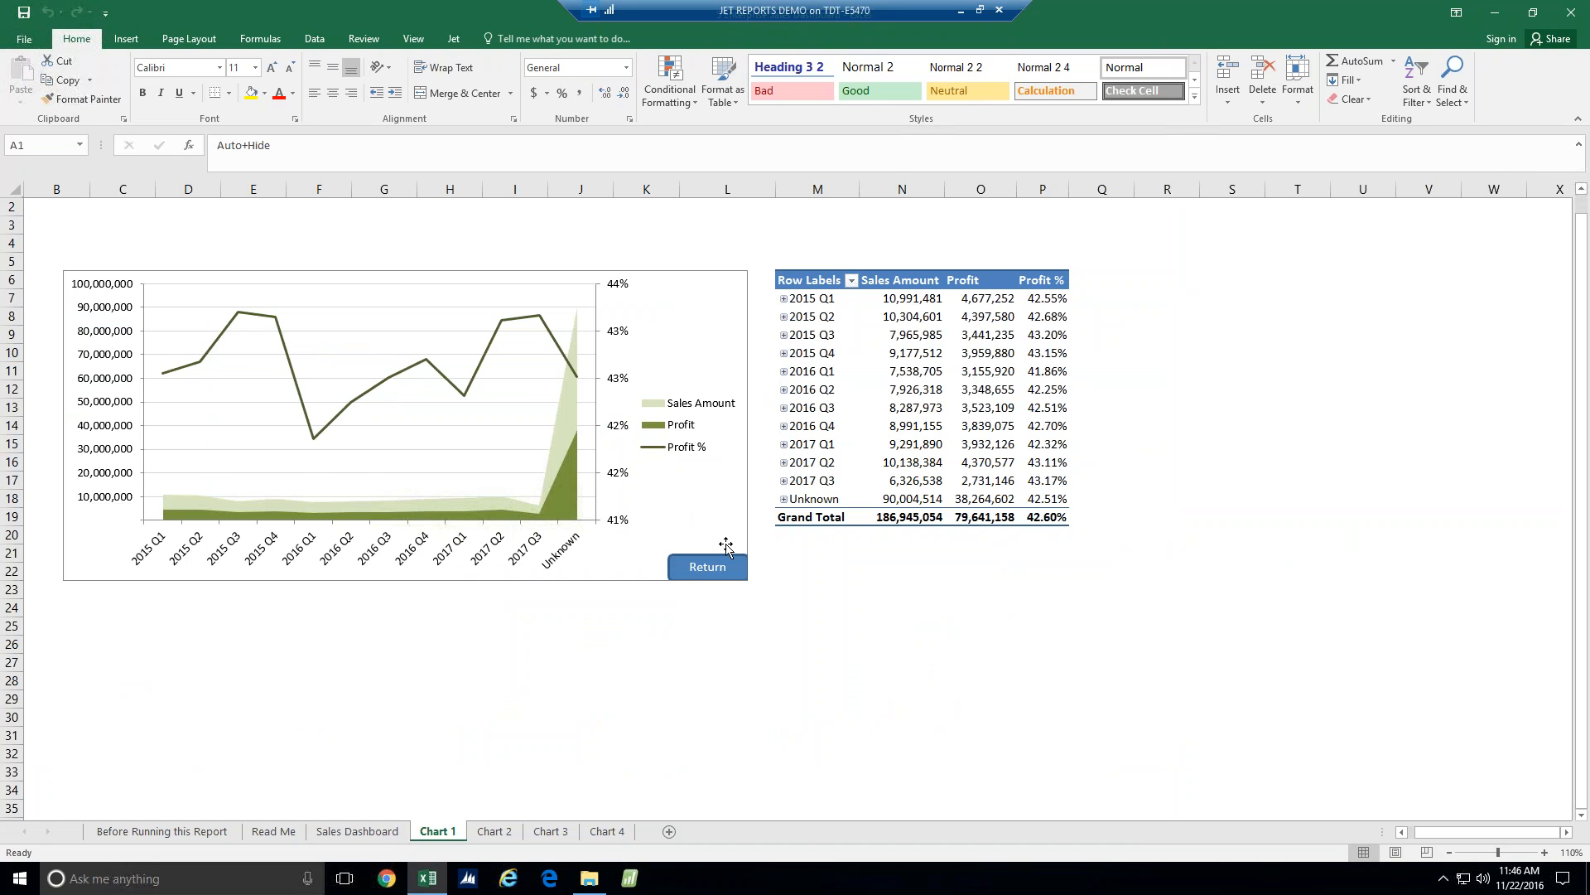
click(729, 575)
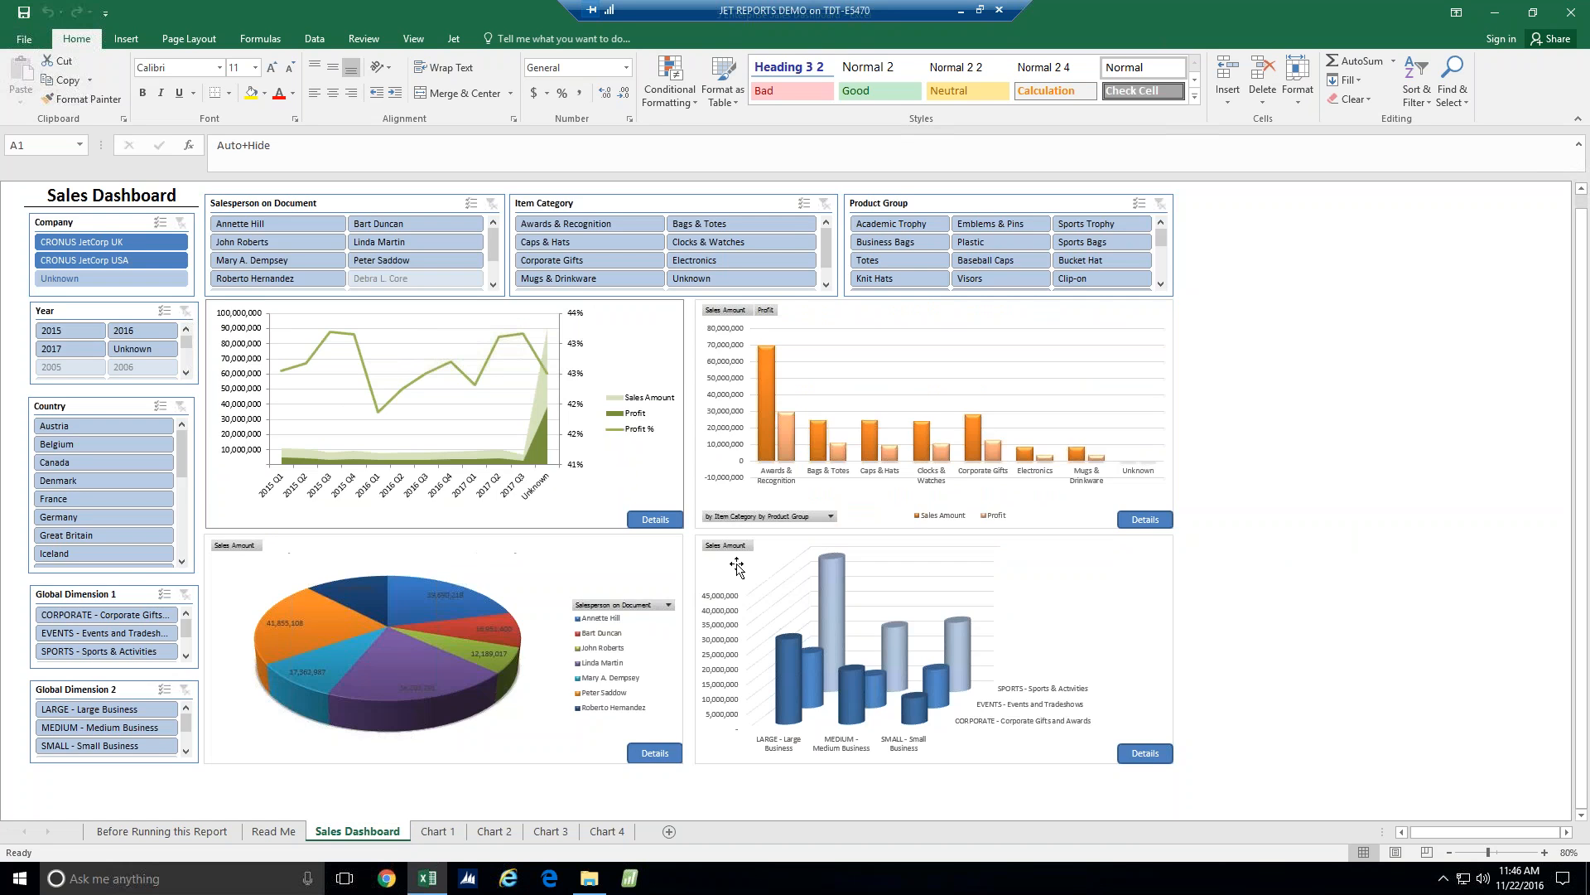
click(654, 753)
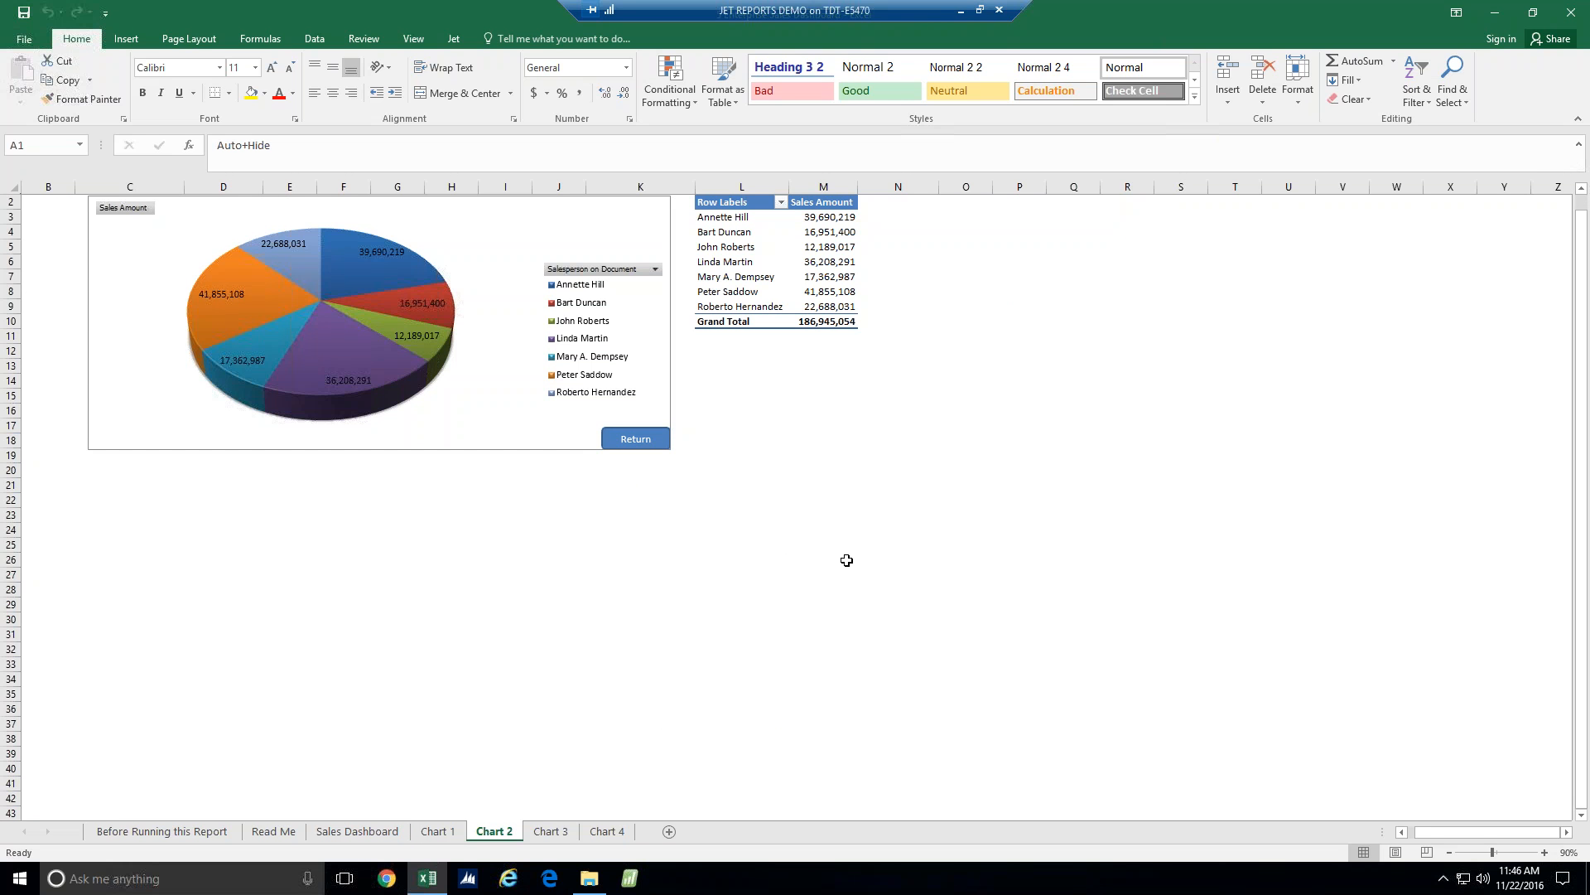
click(1545, 853)
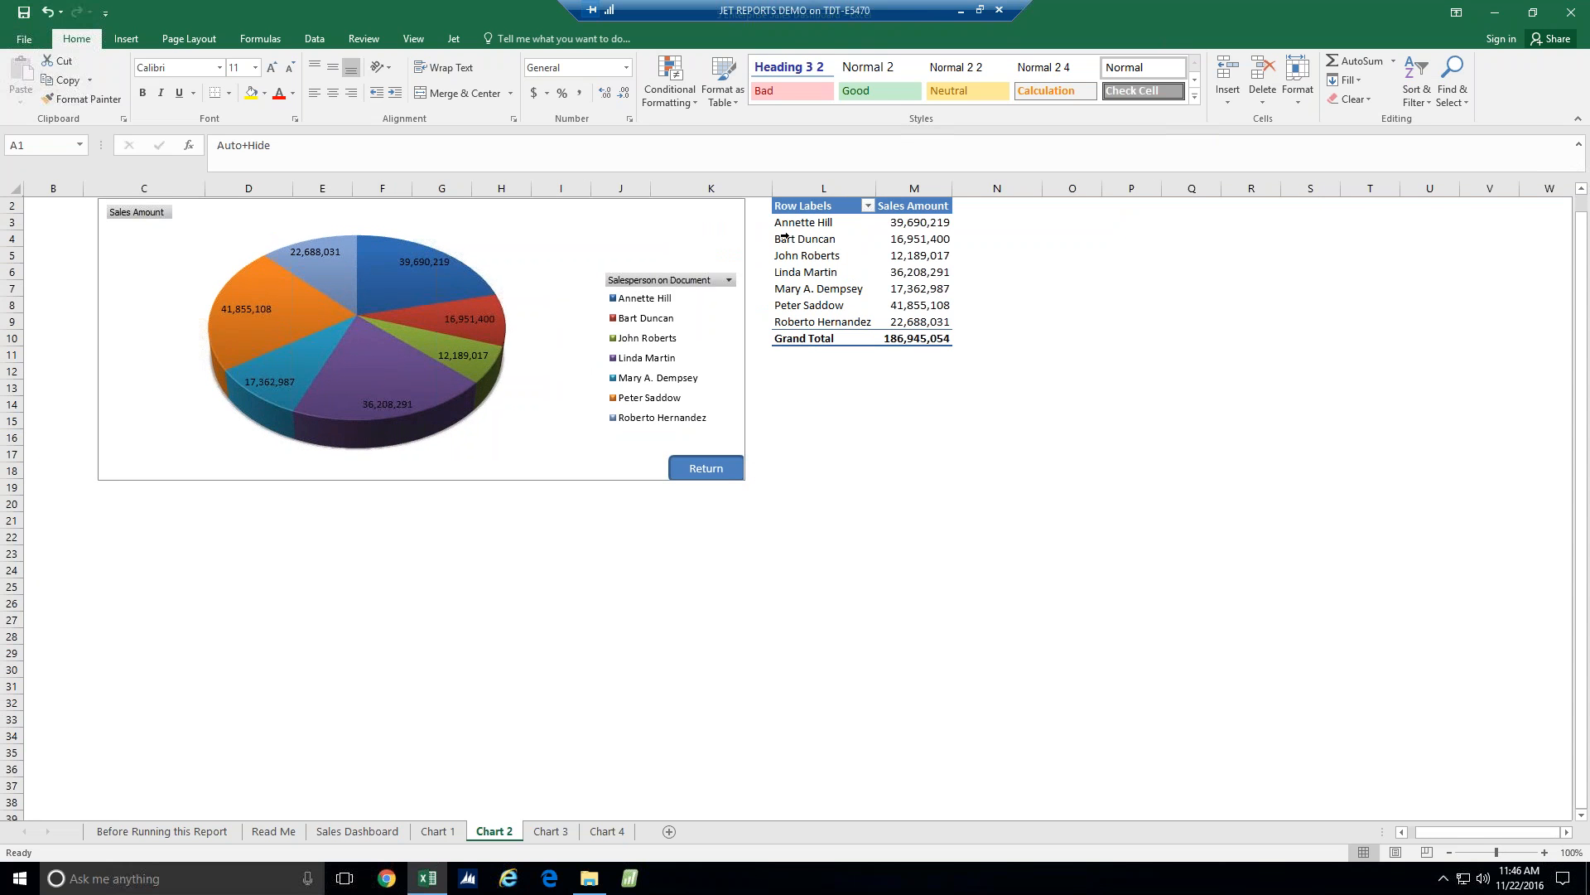
click(506, 321)
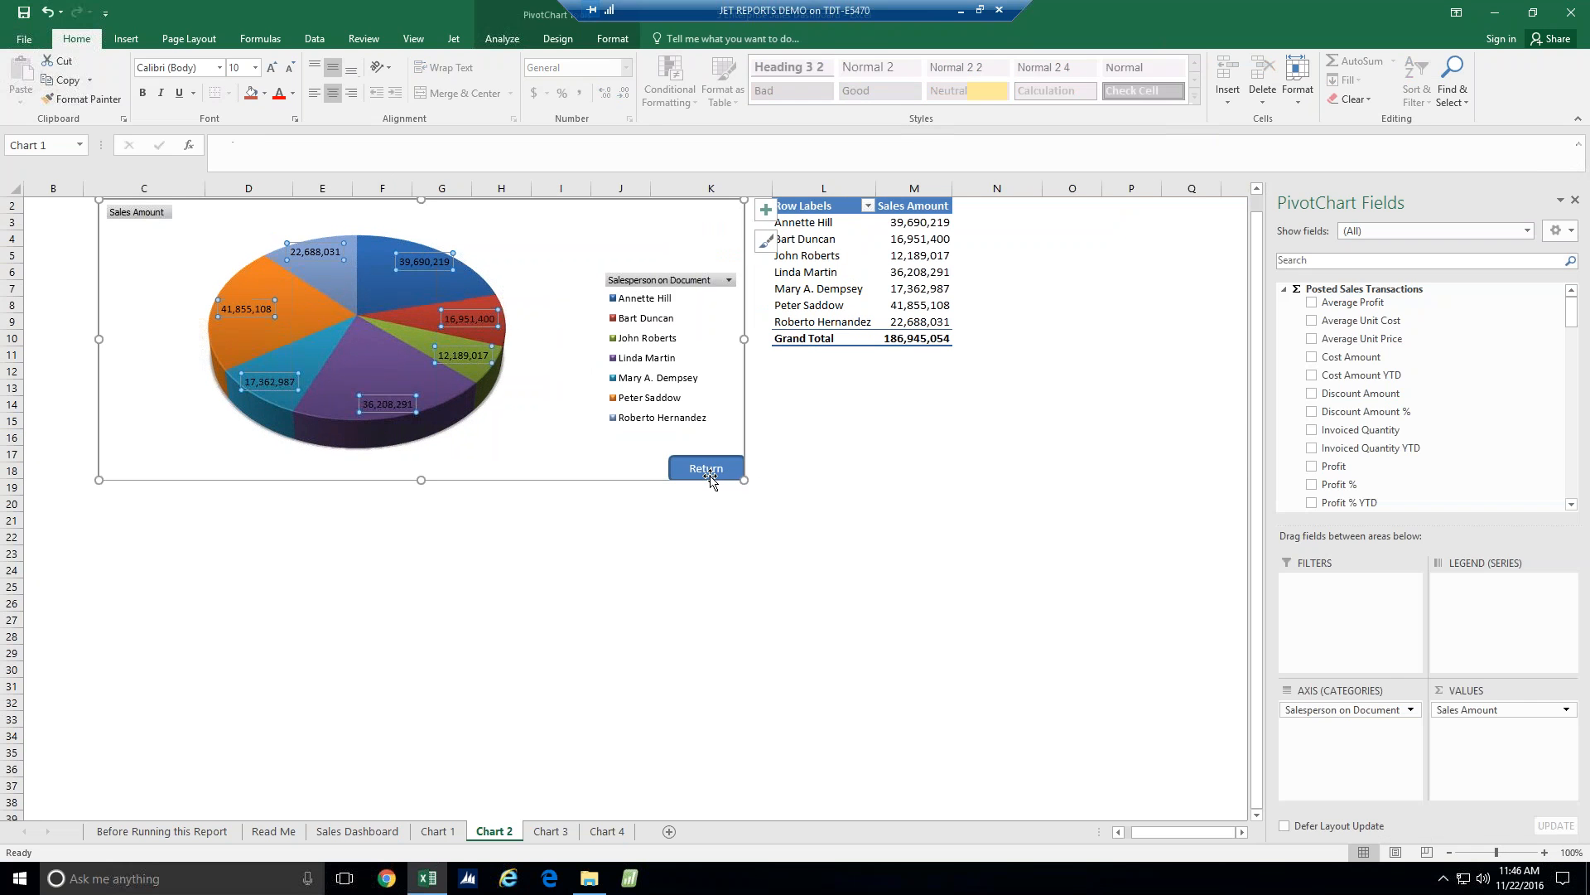
ctrl+click(707, 468)
click(796, 555)
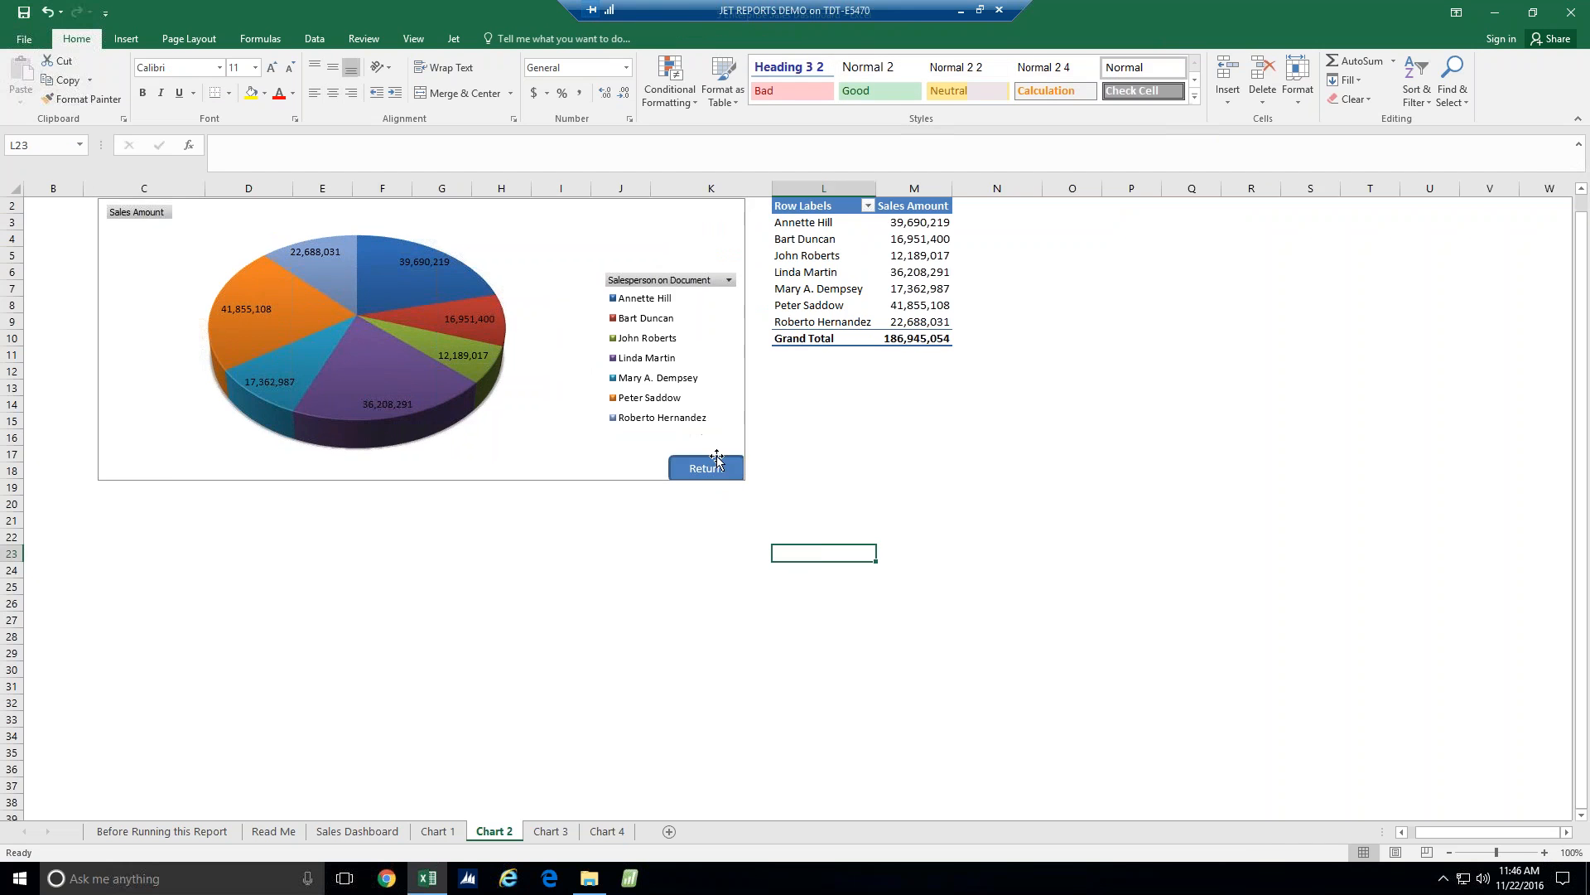
click(717, 467)
Drill into the item category details from Caps & Hats down to the Bucket Hat items, collapse them again, and return to the dashboard
click(1145, 519)
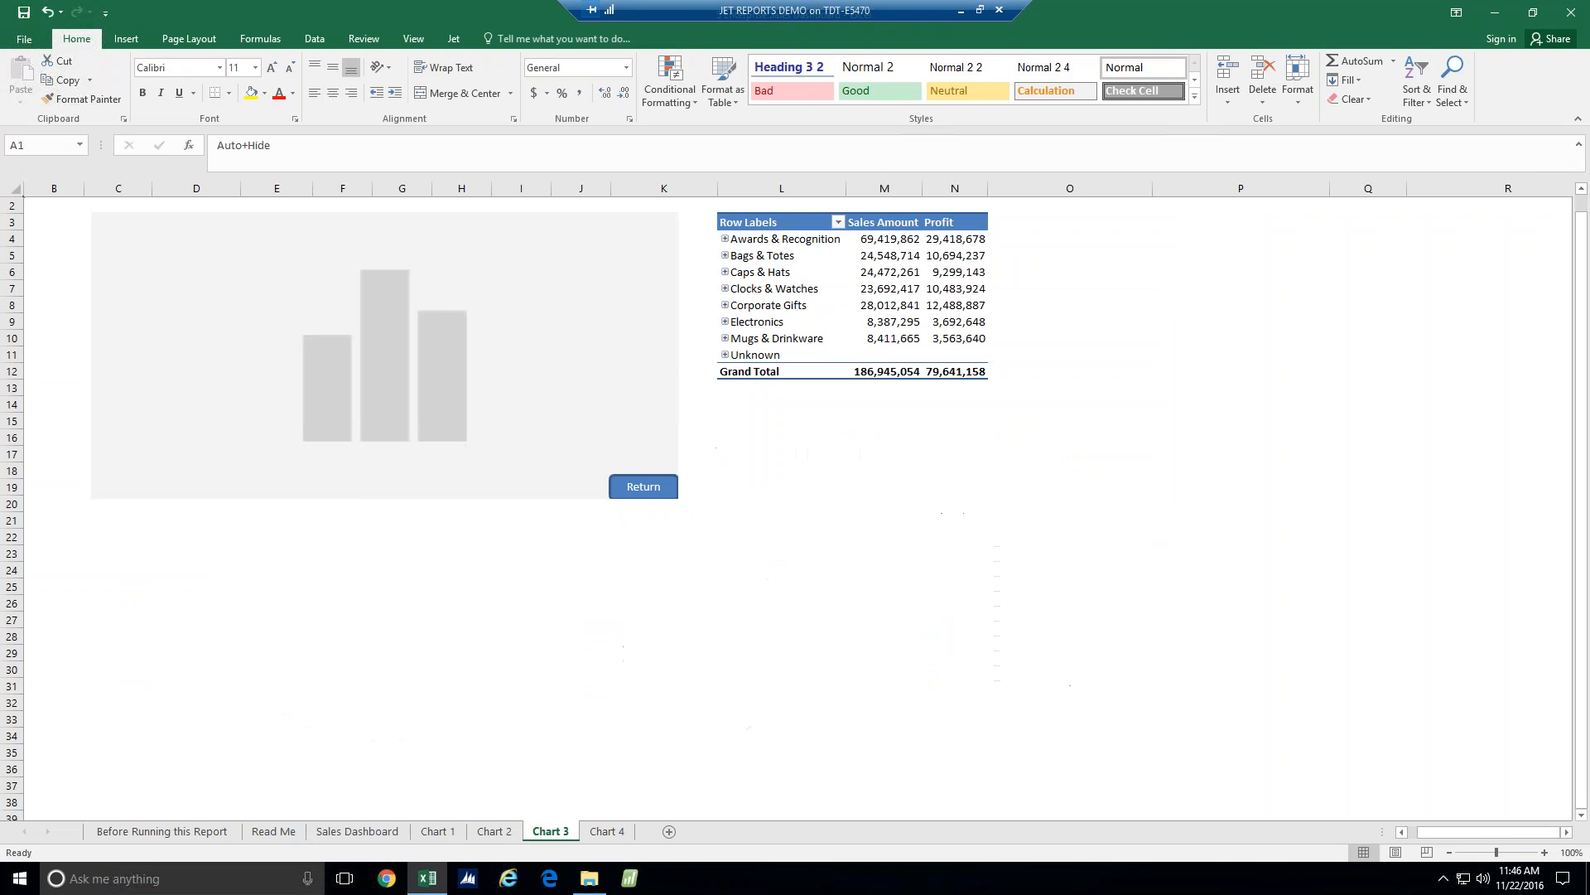
click(725, 273)
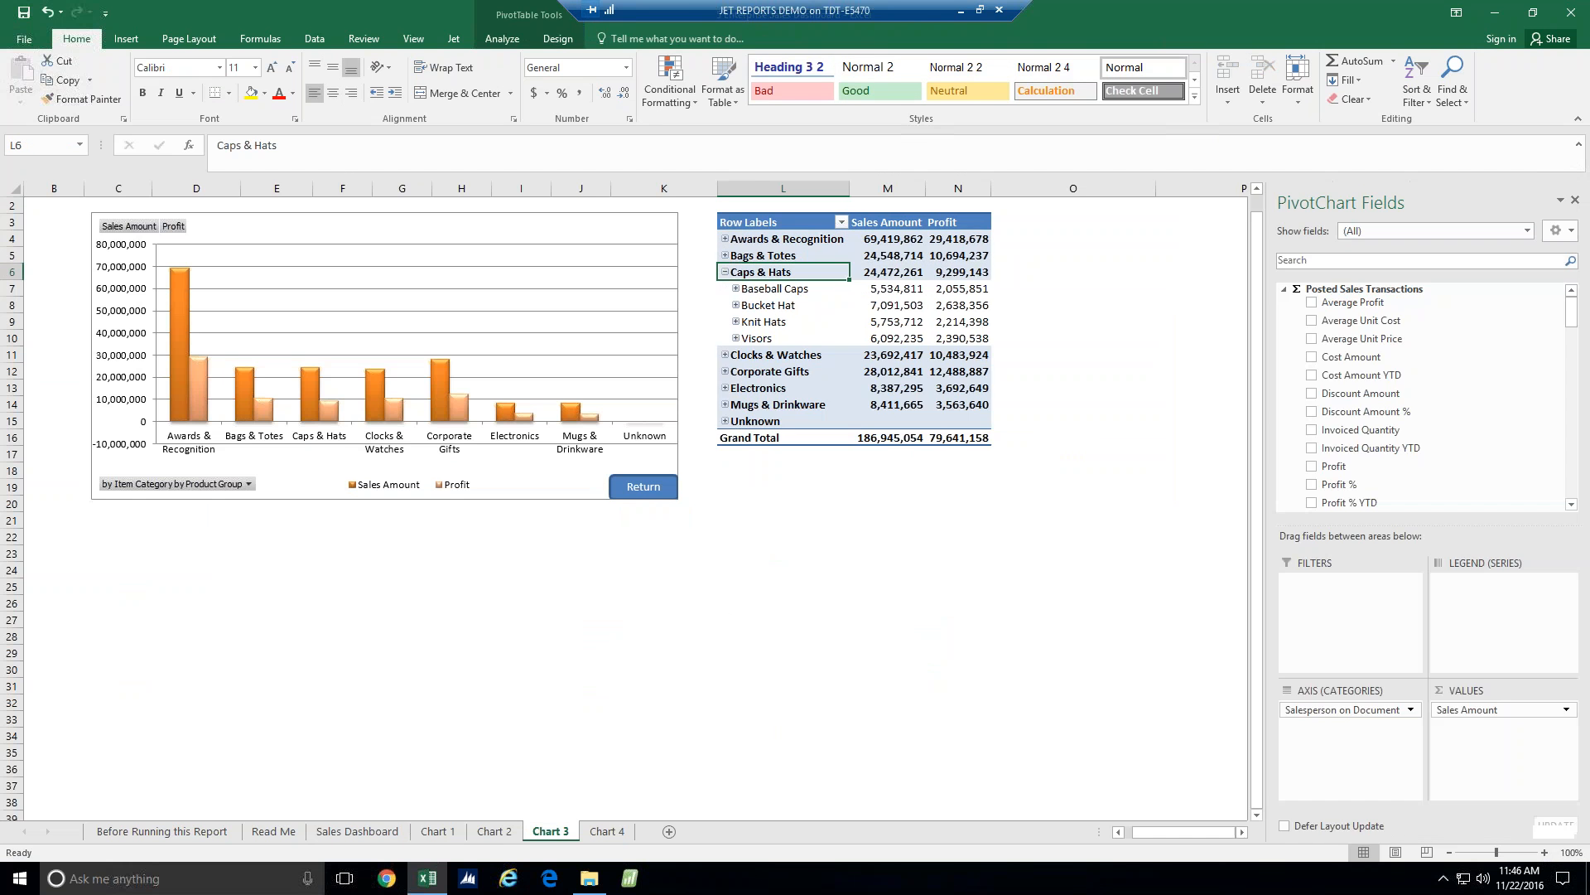
click(736, 305)
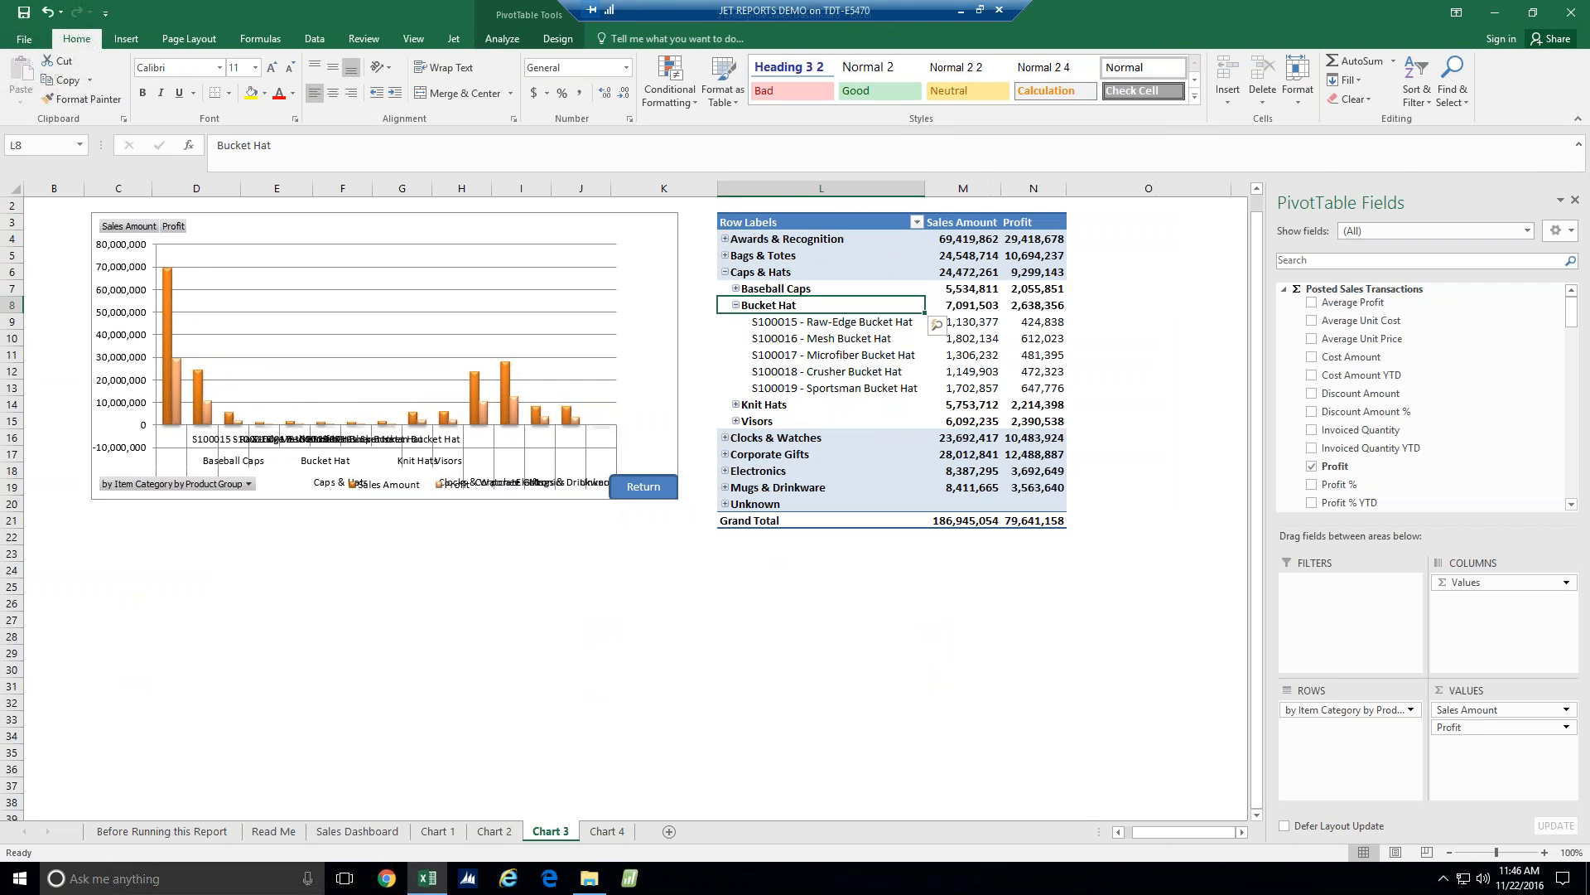
click(736, 306)
click(725, 272)
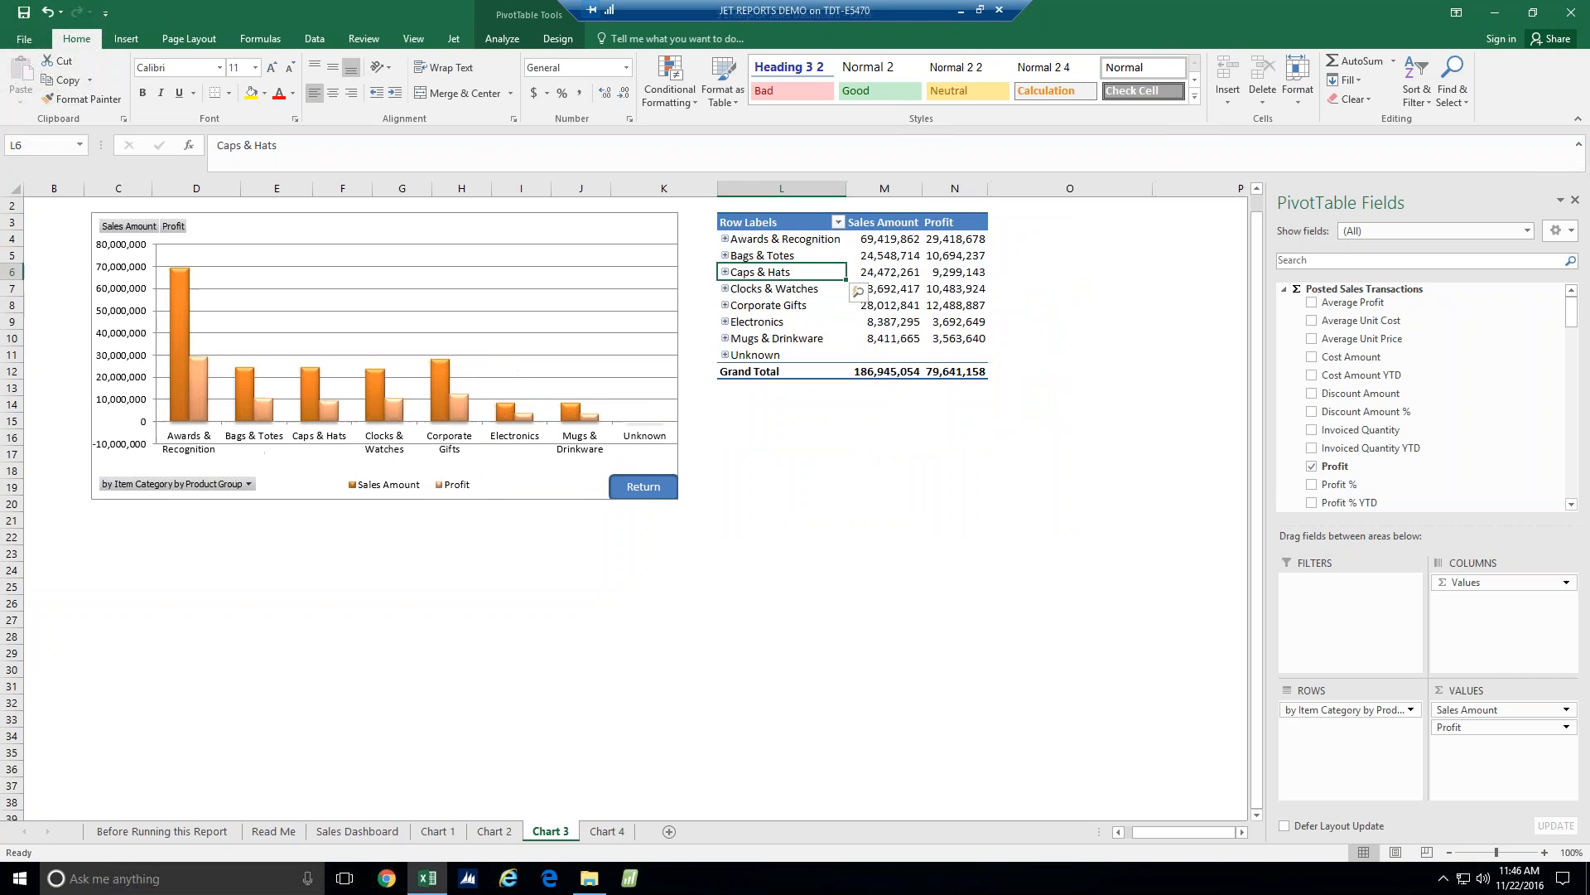
click(645, 487)
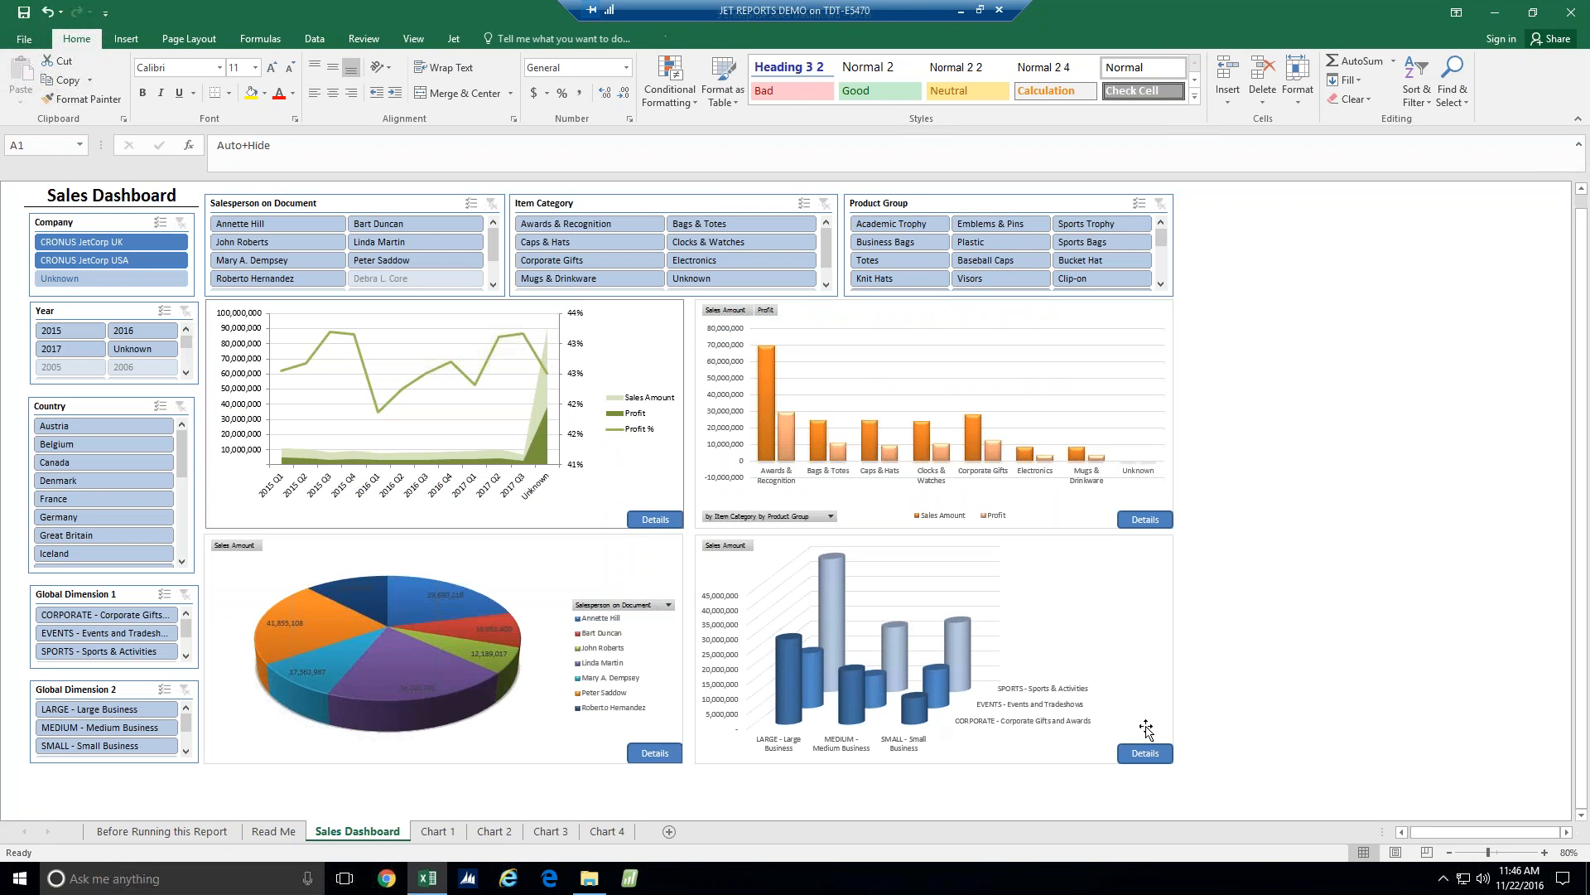
Review the sales details by business size and Global Dimension 1, including the column filter options, and return to the dashboard
click(1147, 751)
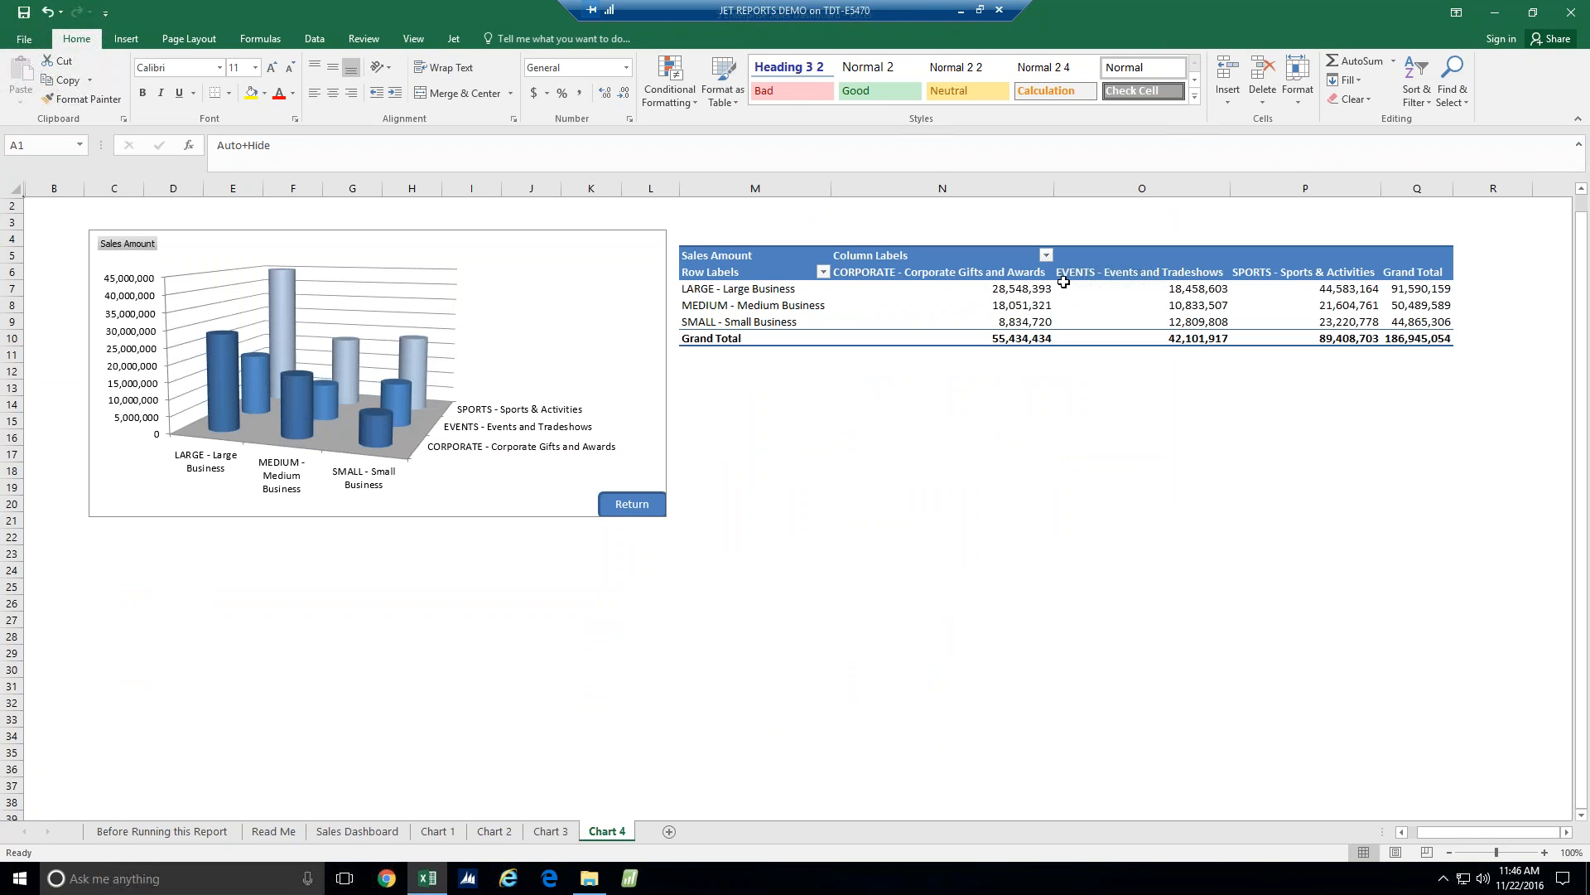
click(1046, 256)
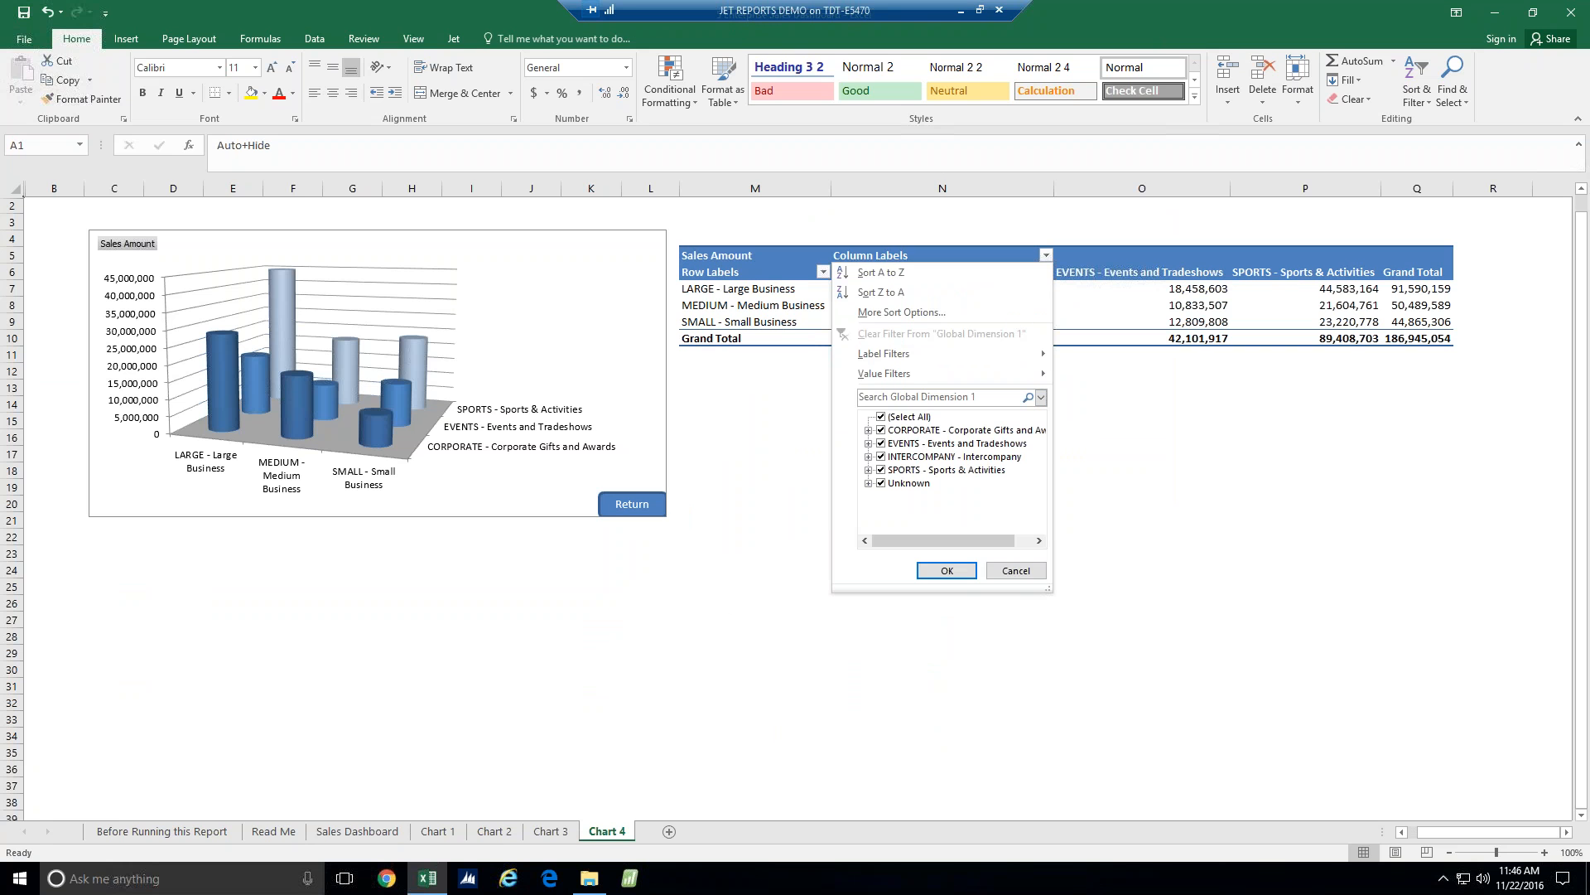
click(868, 483)
click(956, 576)
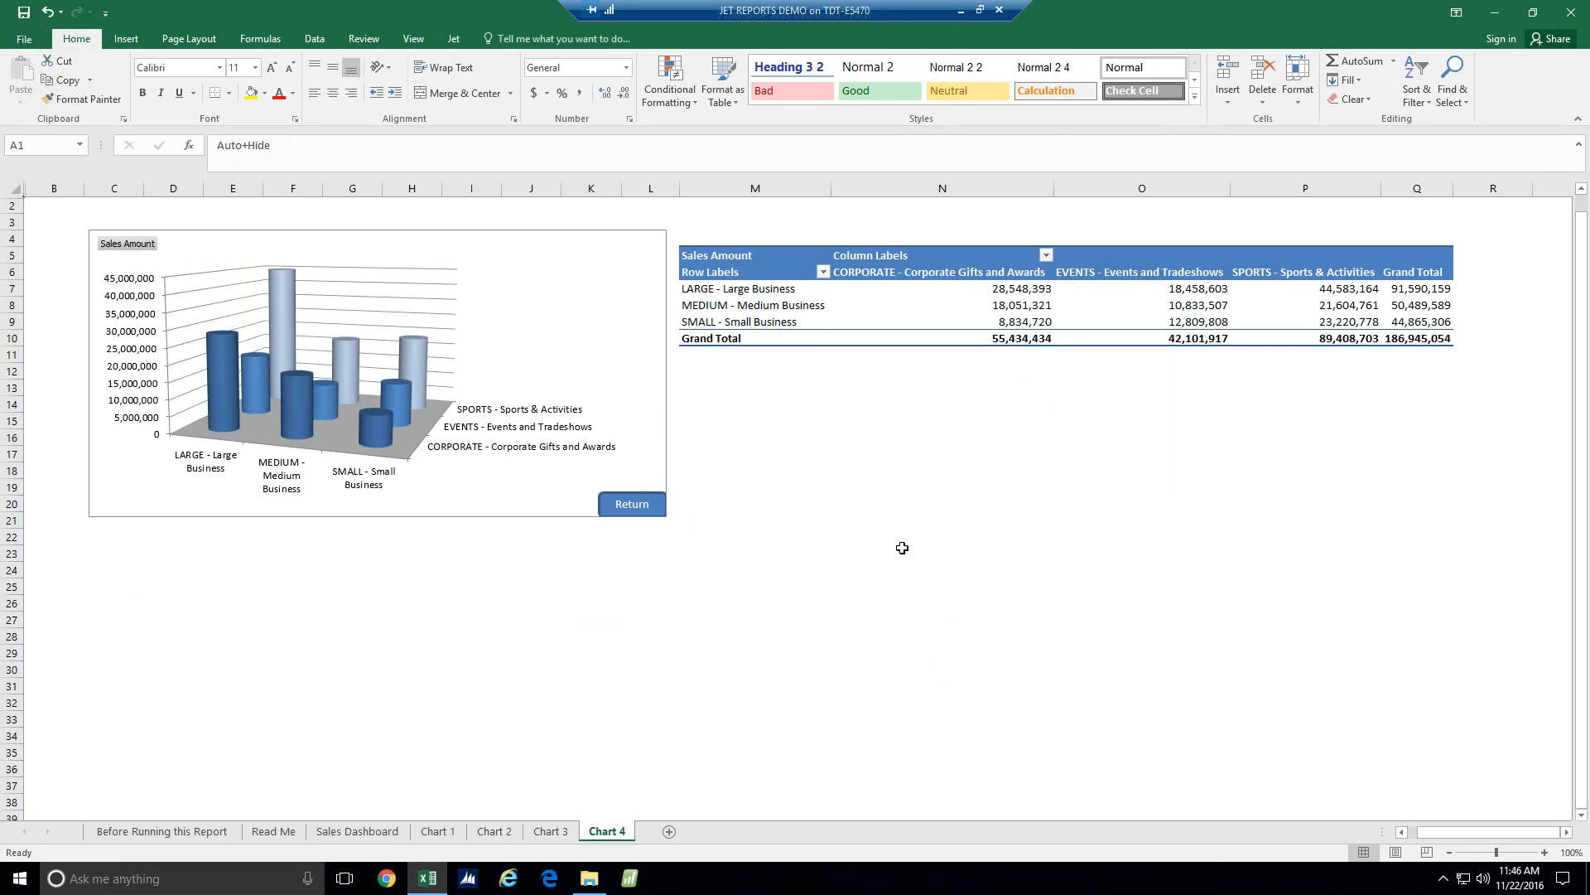
click(663, 504)
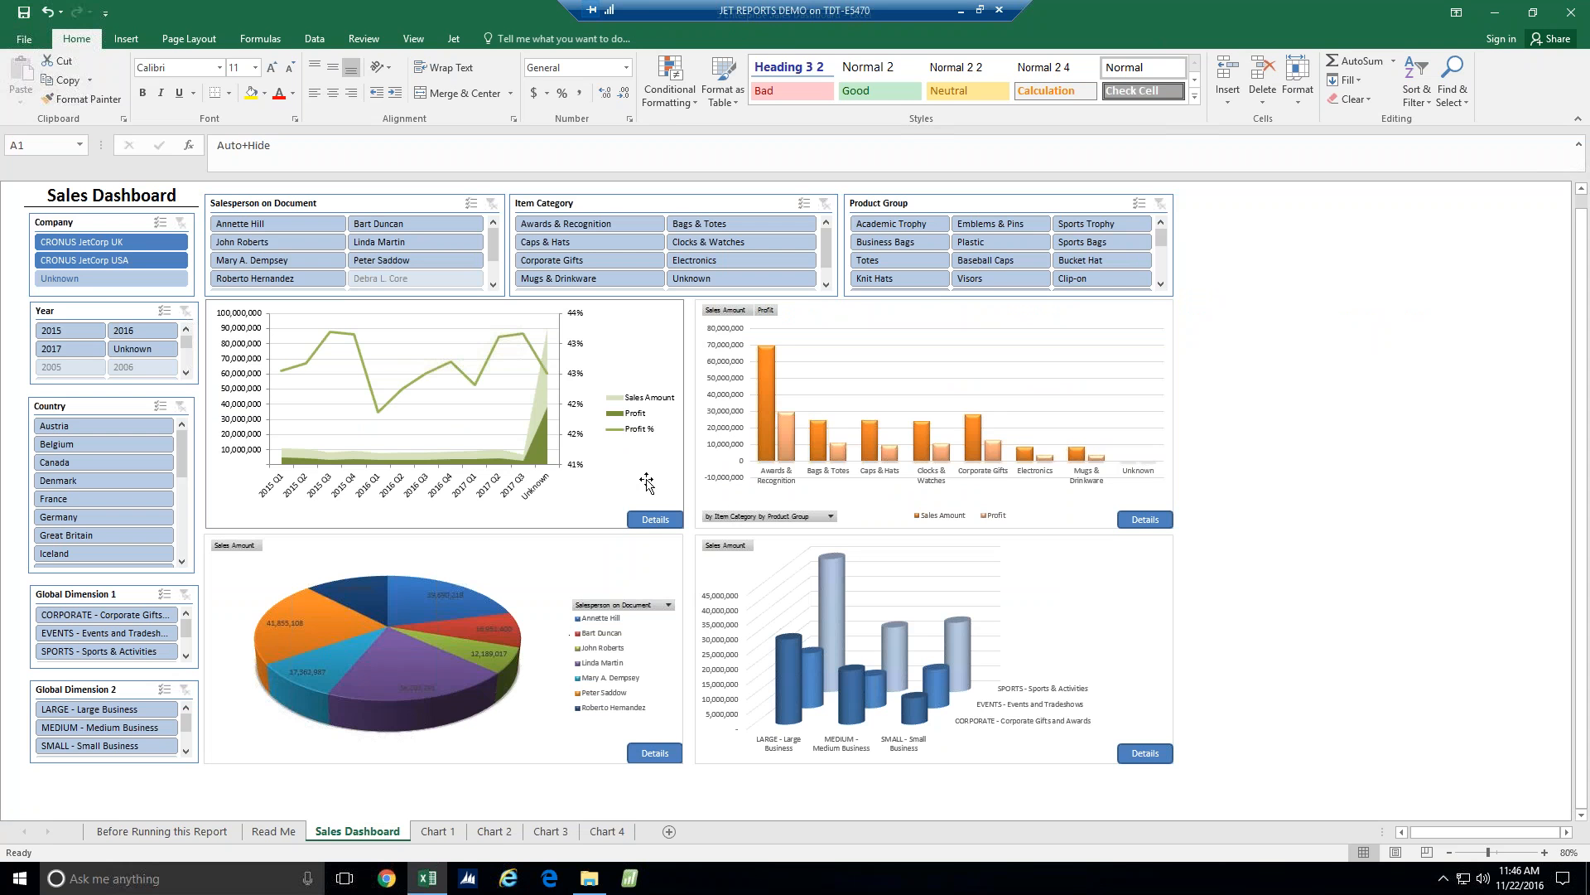
Open the dashboard's quarterly sales and profit details and expand 2016 Q4 and its October down to the daily figures
click(667, 520)
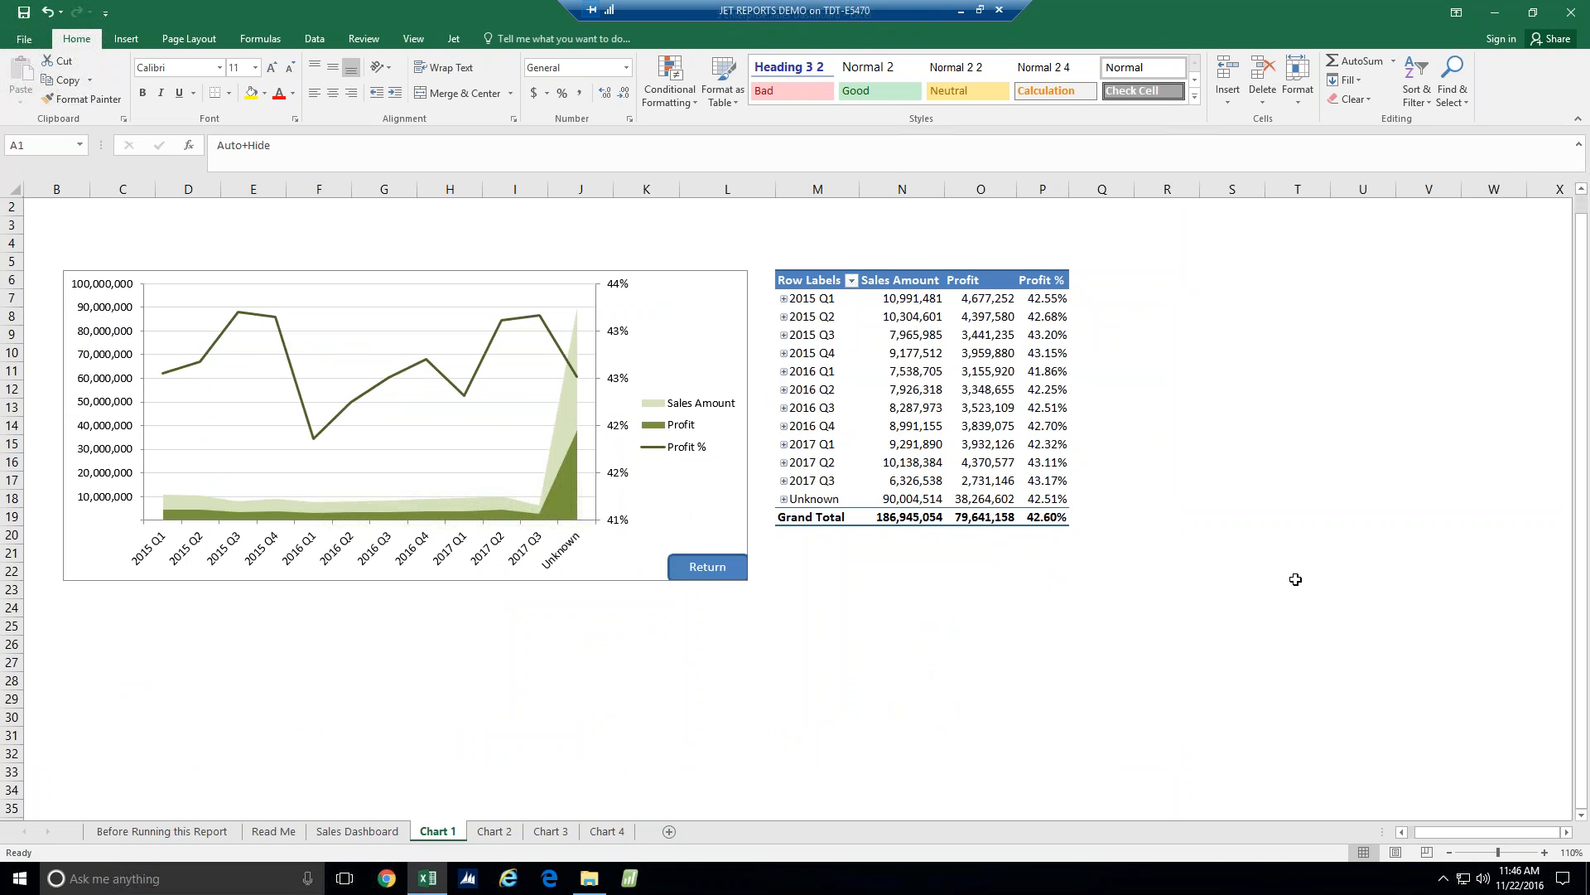
click(783, 425)
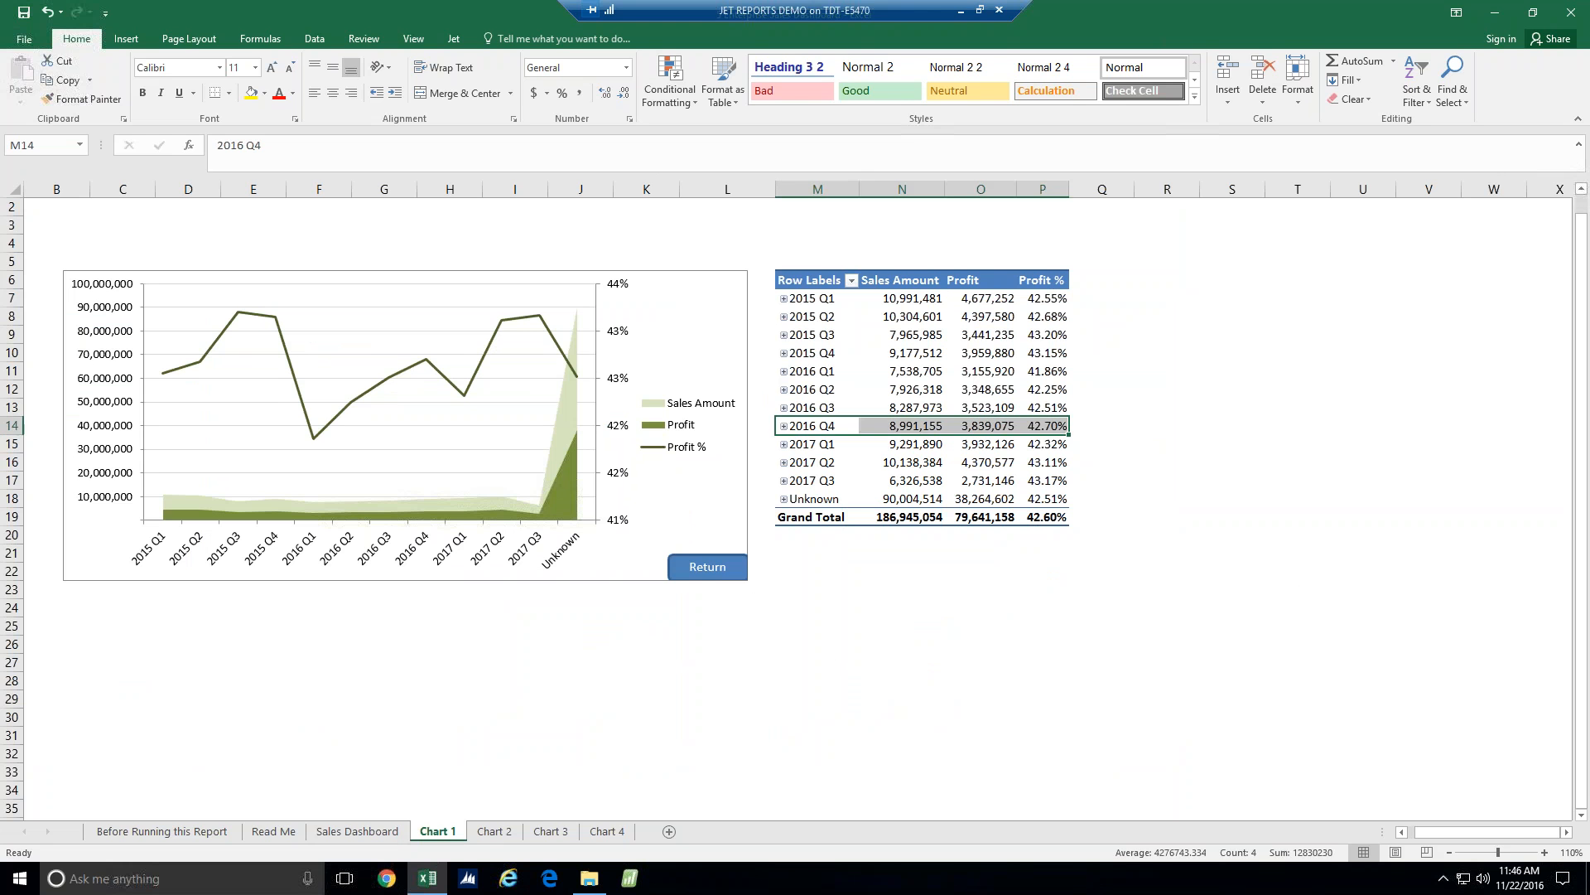
click(783, 426)
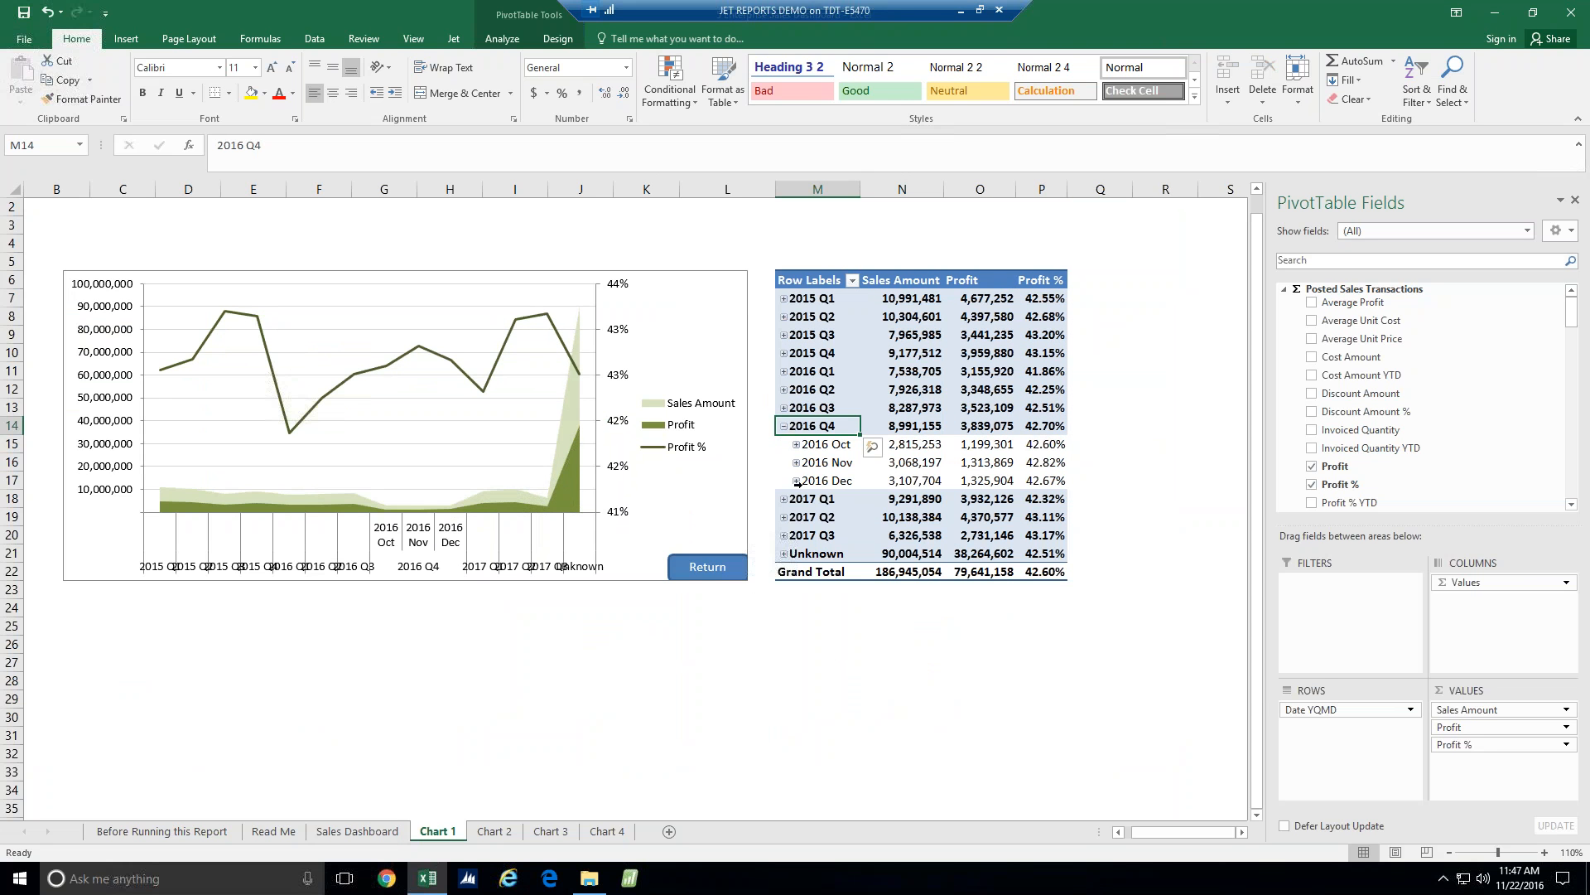
click(802, 445)
click(796, 444)
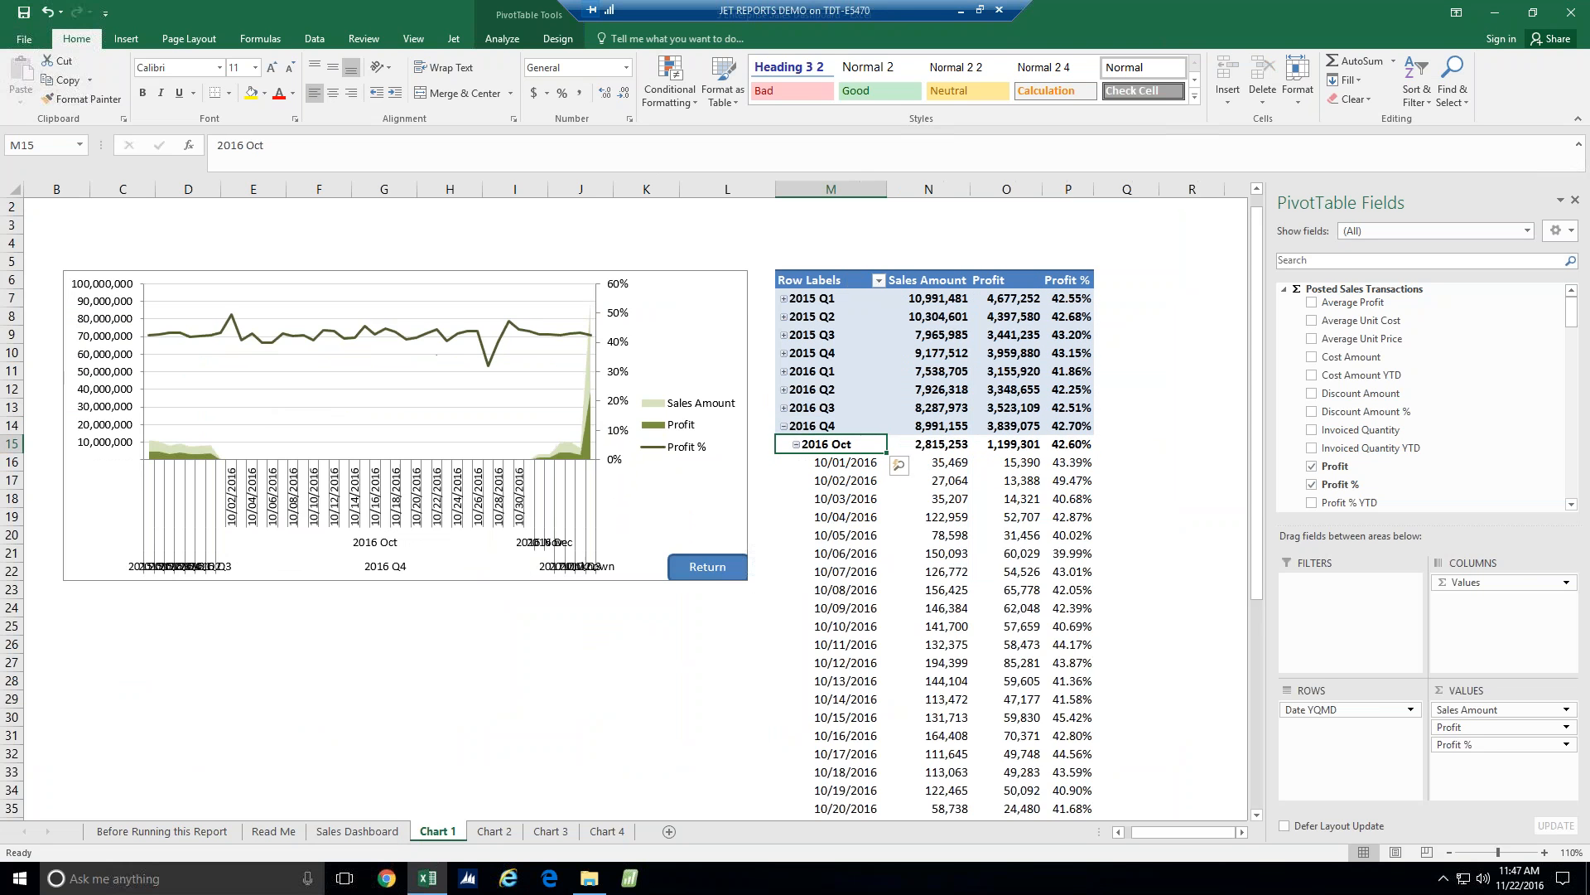
scroll(906, 586, down, 1)
scroll(905, 587, down, 2)
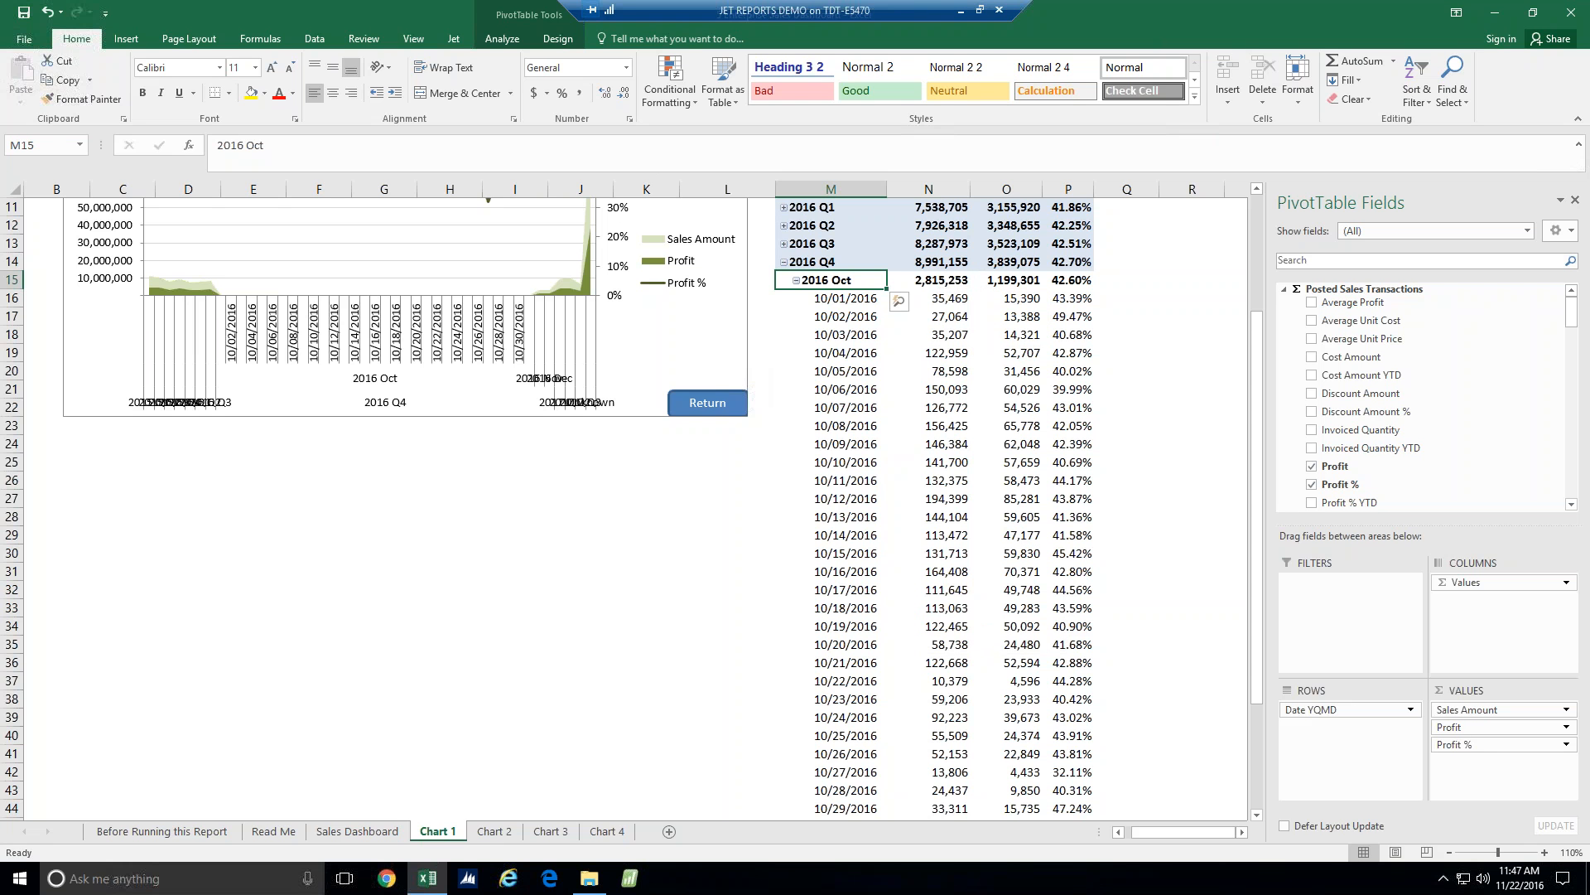
Drill through to the transactions behind the October 2016 sales amount, review them, and return to the Sales Dashboard
double_click(951, 280)
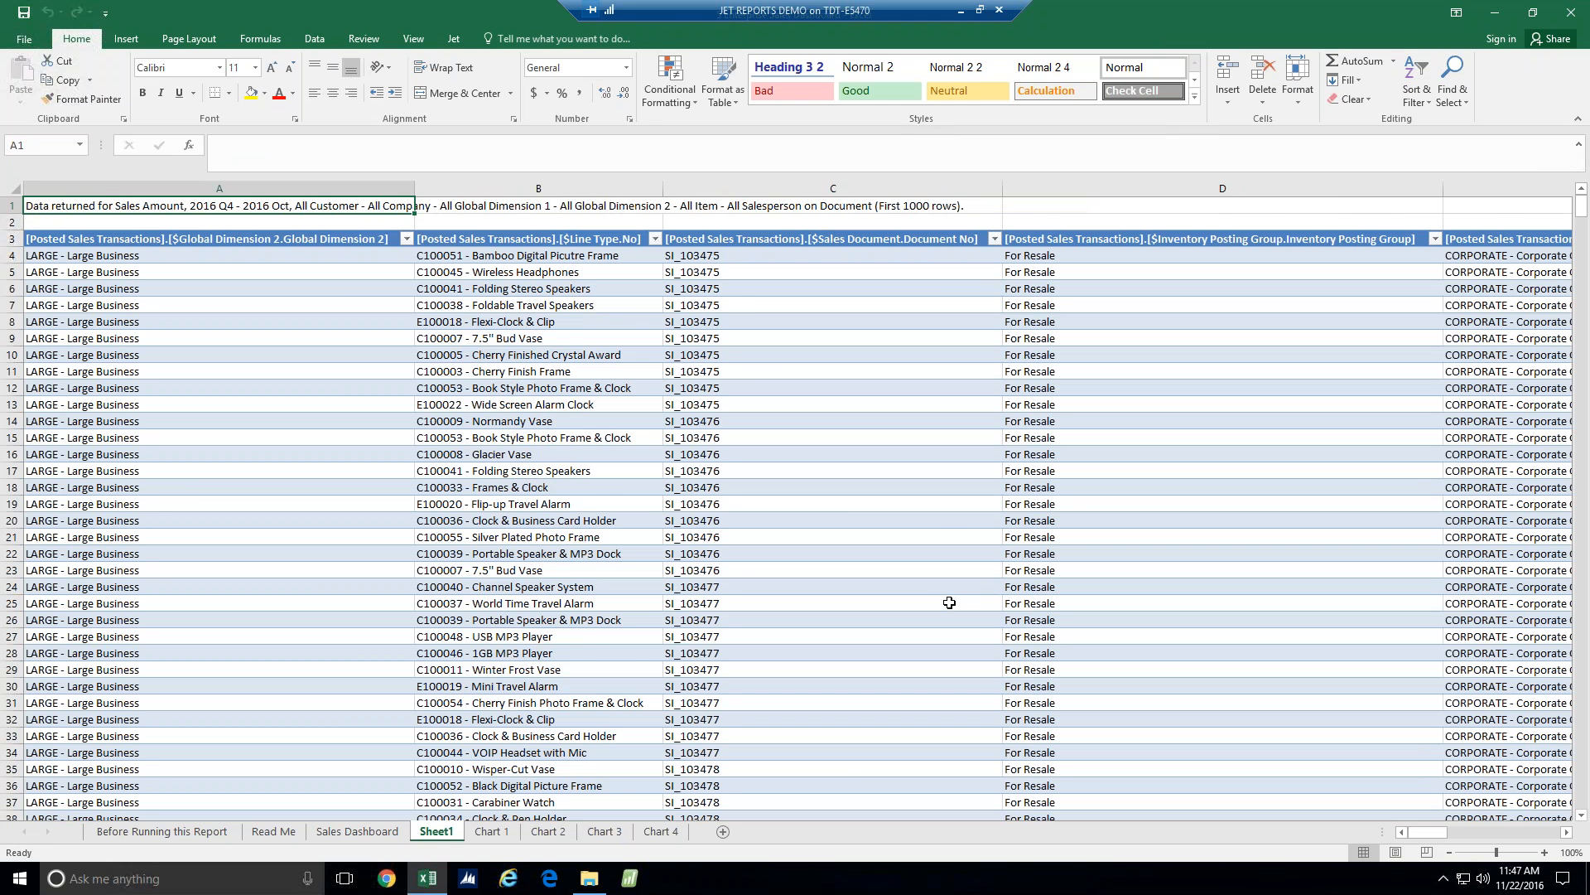
scroll(949, 603, down, 7)
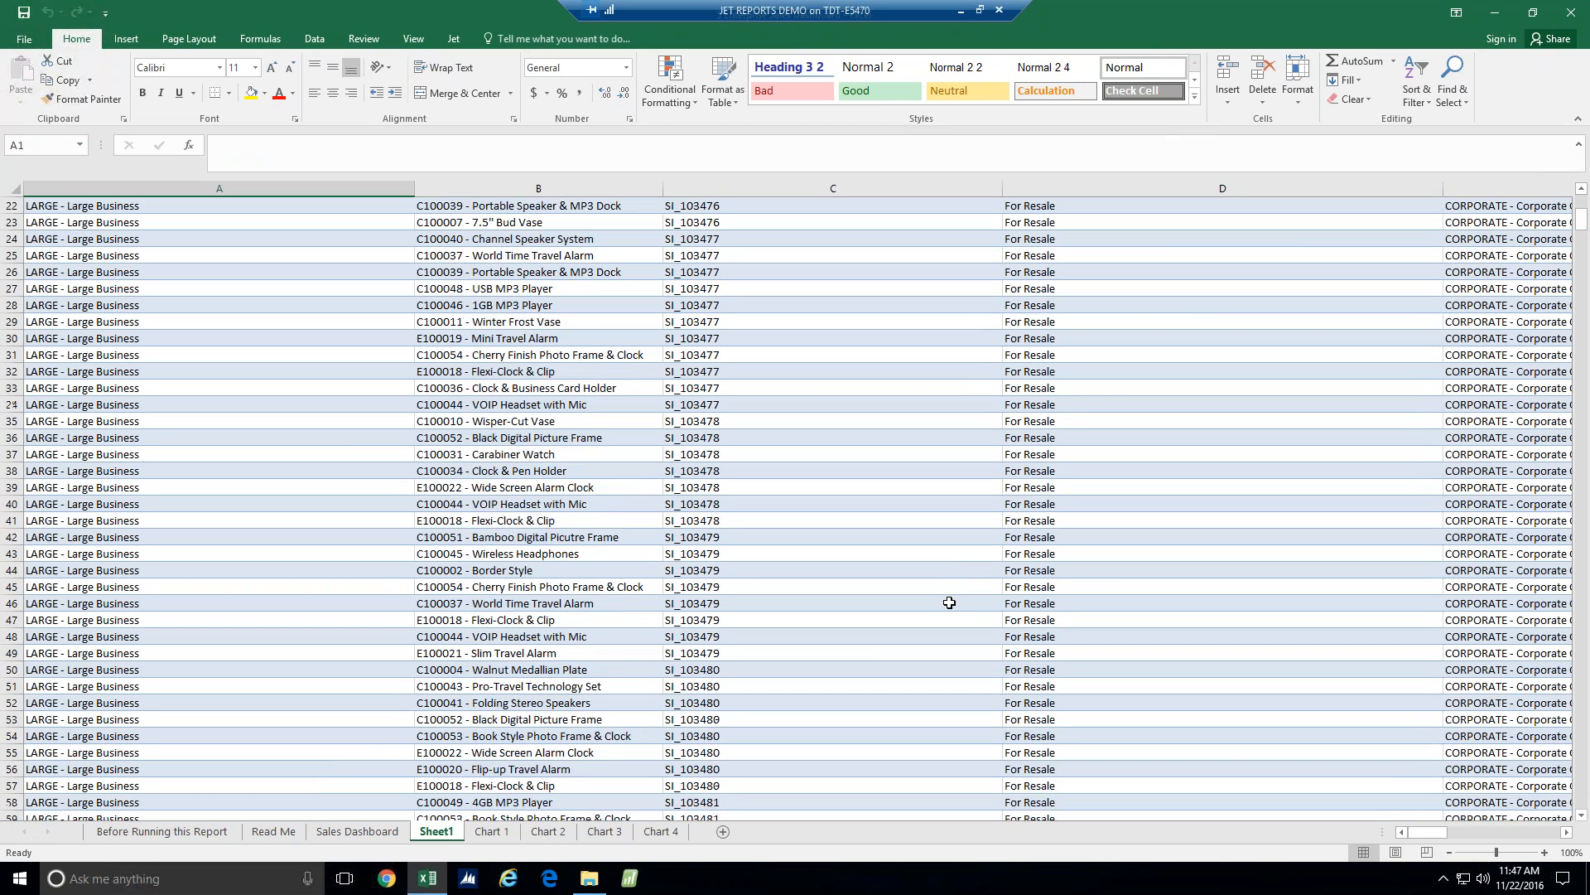
scroll(949, 602, down, 3)
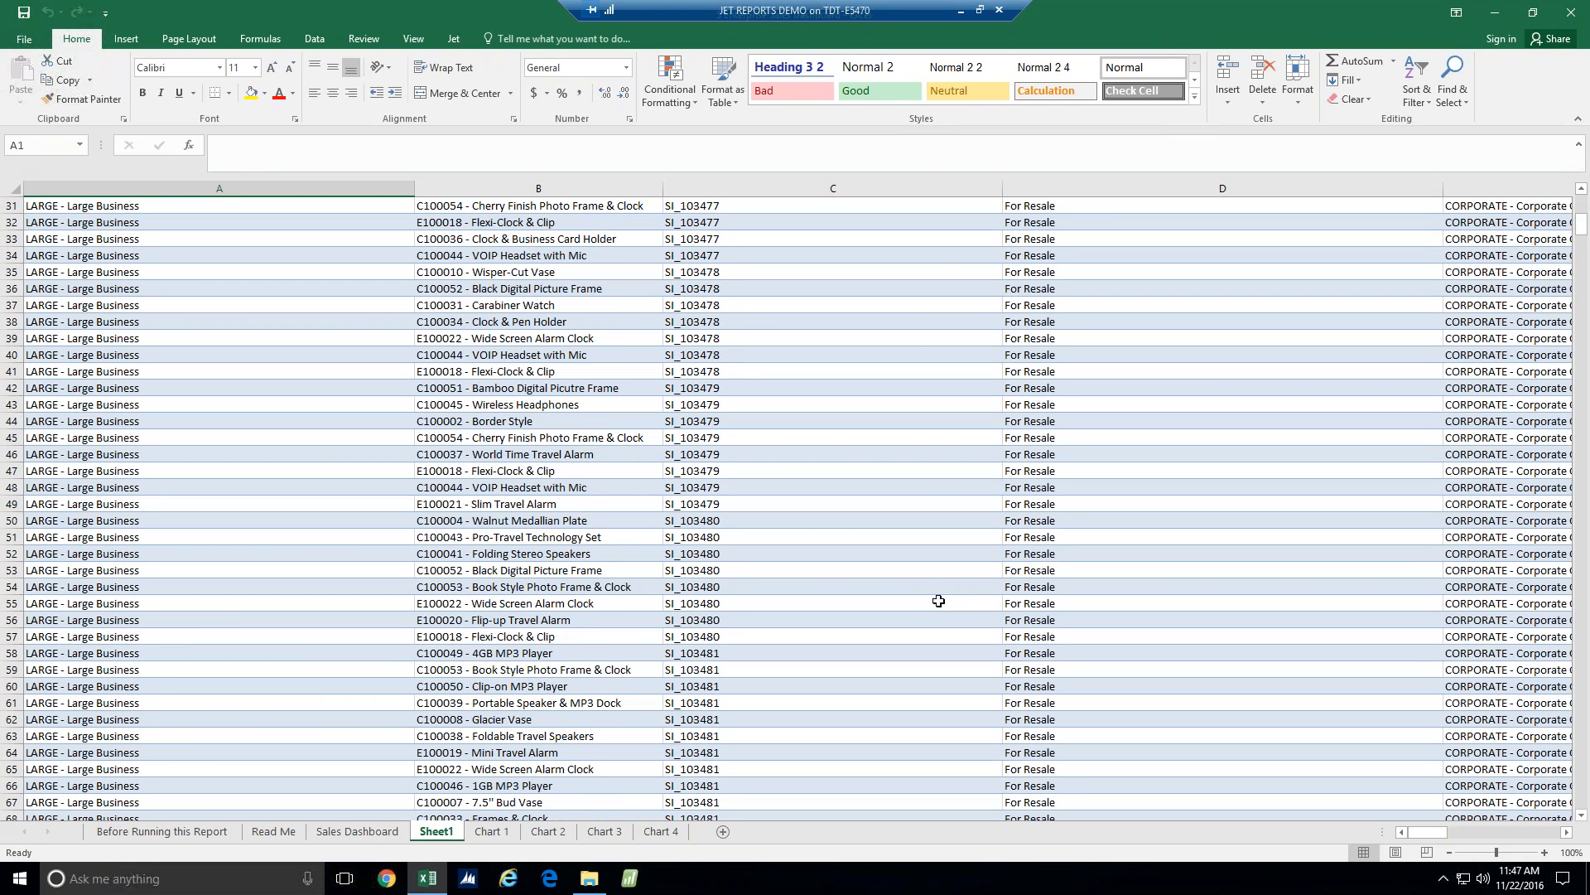
scroll(938, 598, down, 11)
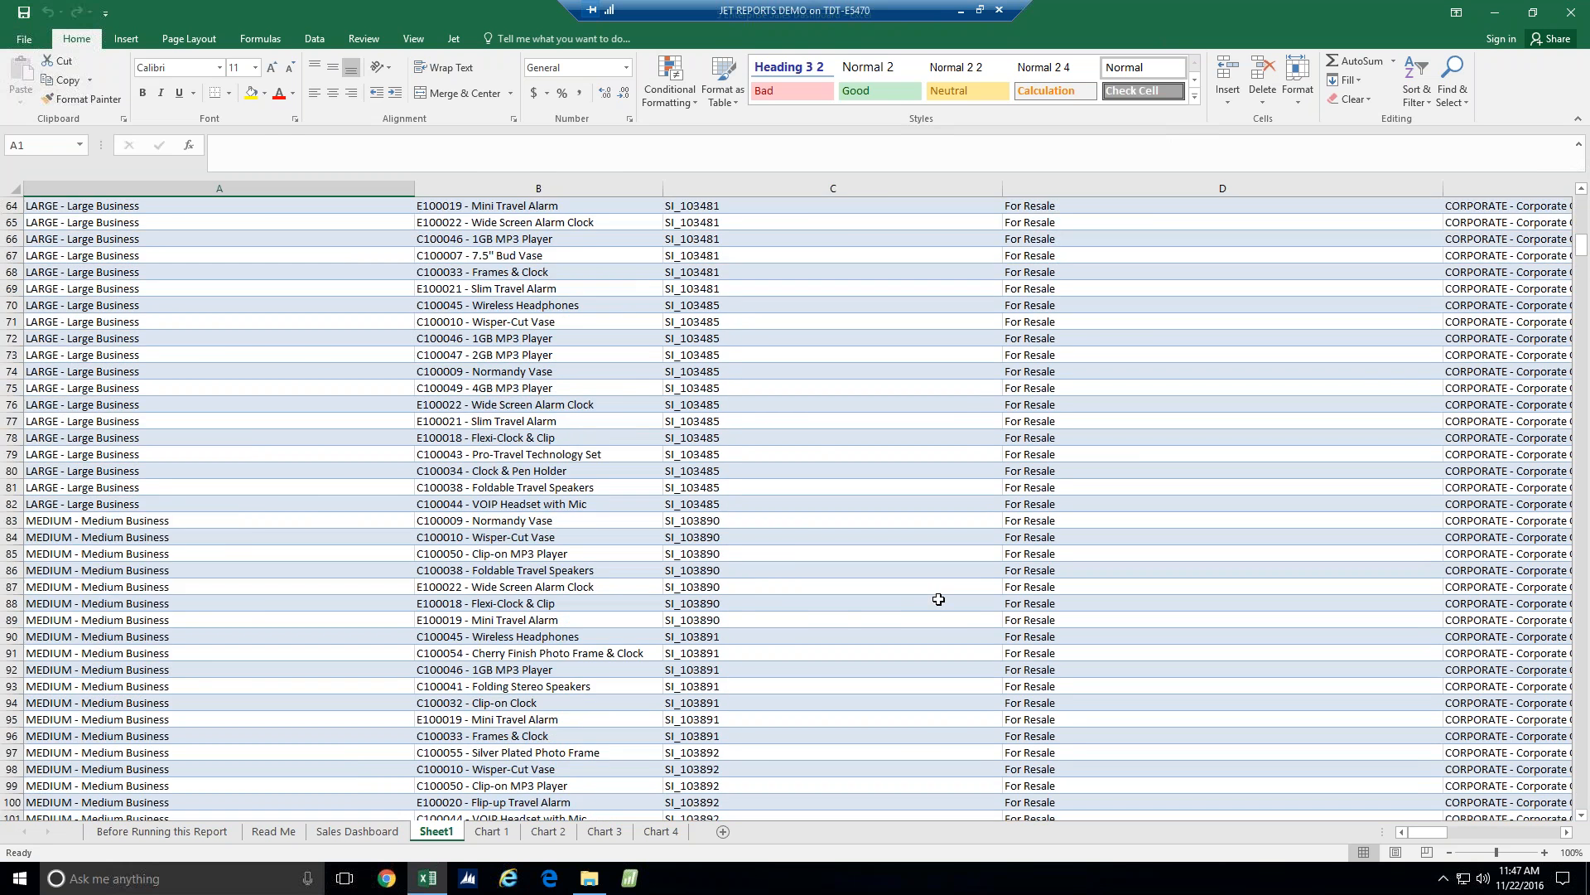
click(357, 831)
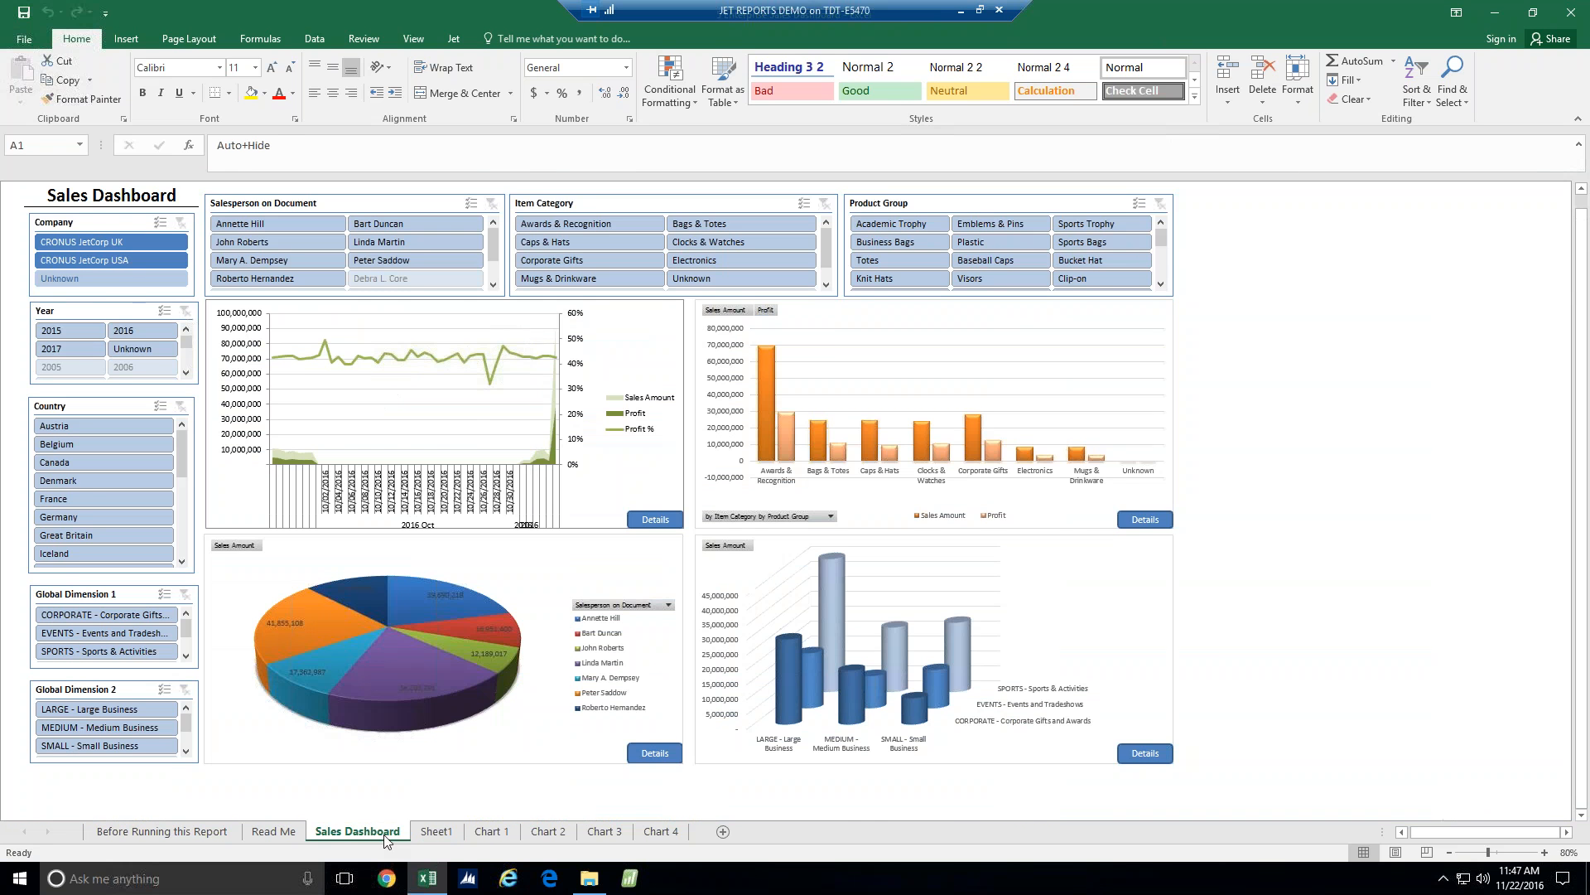
Collapse and re-expand October 2016 in the quarterly details, and drill through to the transactions behind the 10/01/2016 sales amount
click(501, 831)
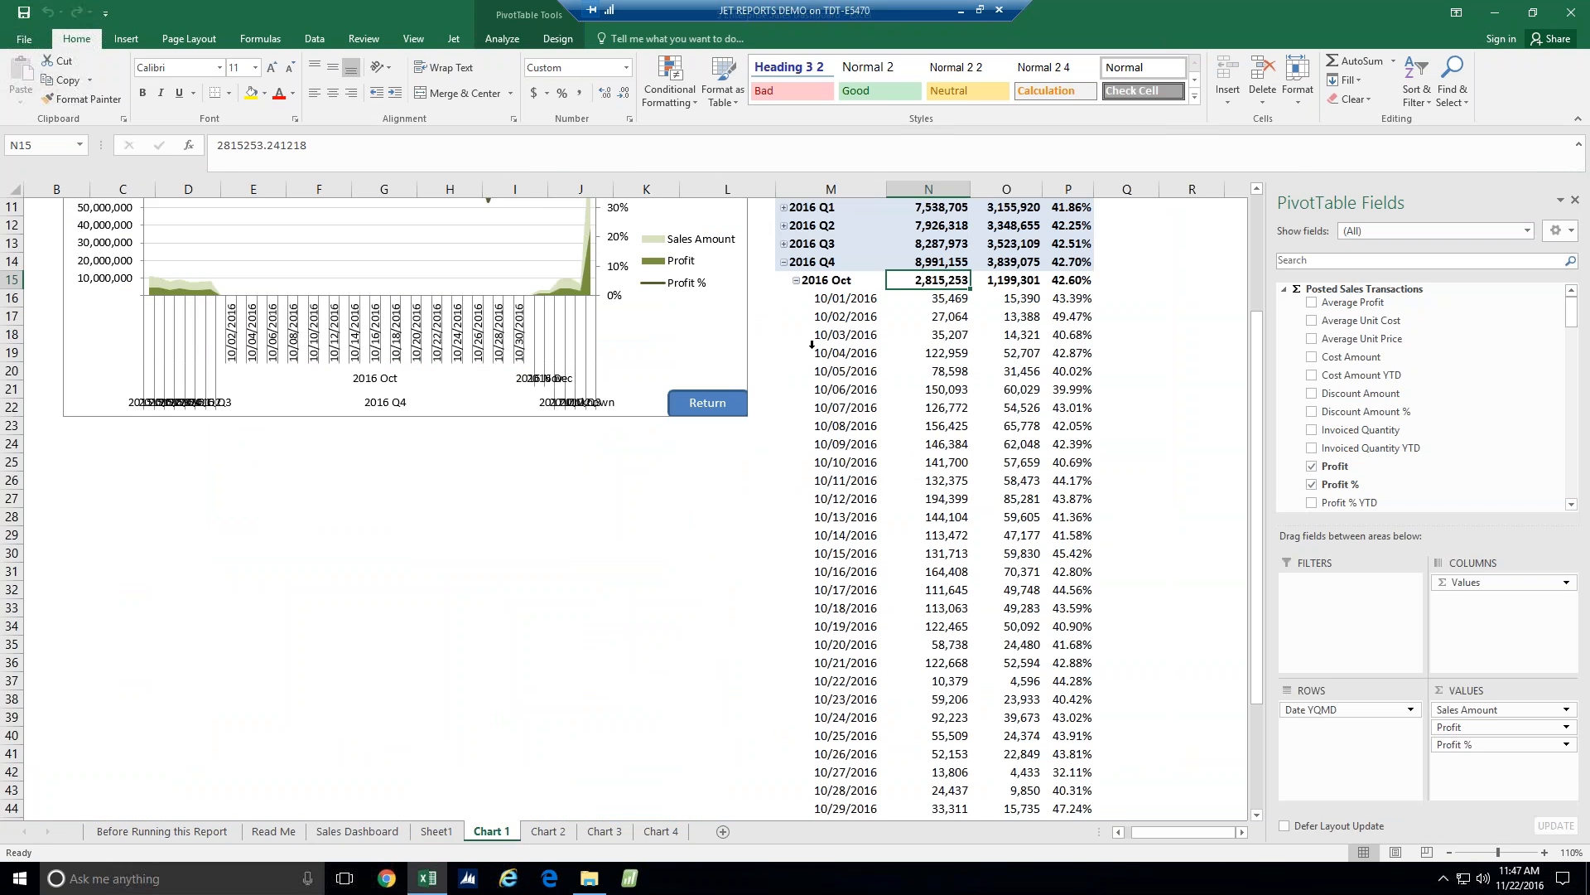
click(795, 281)
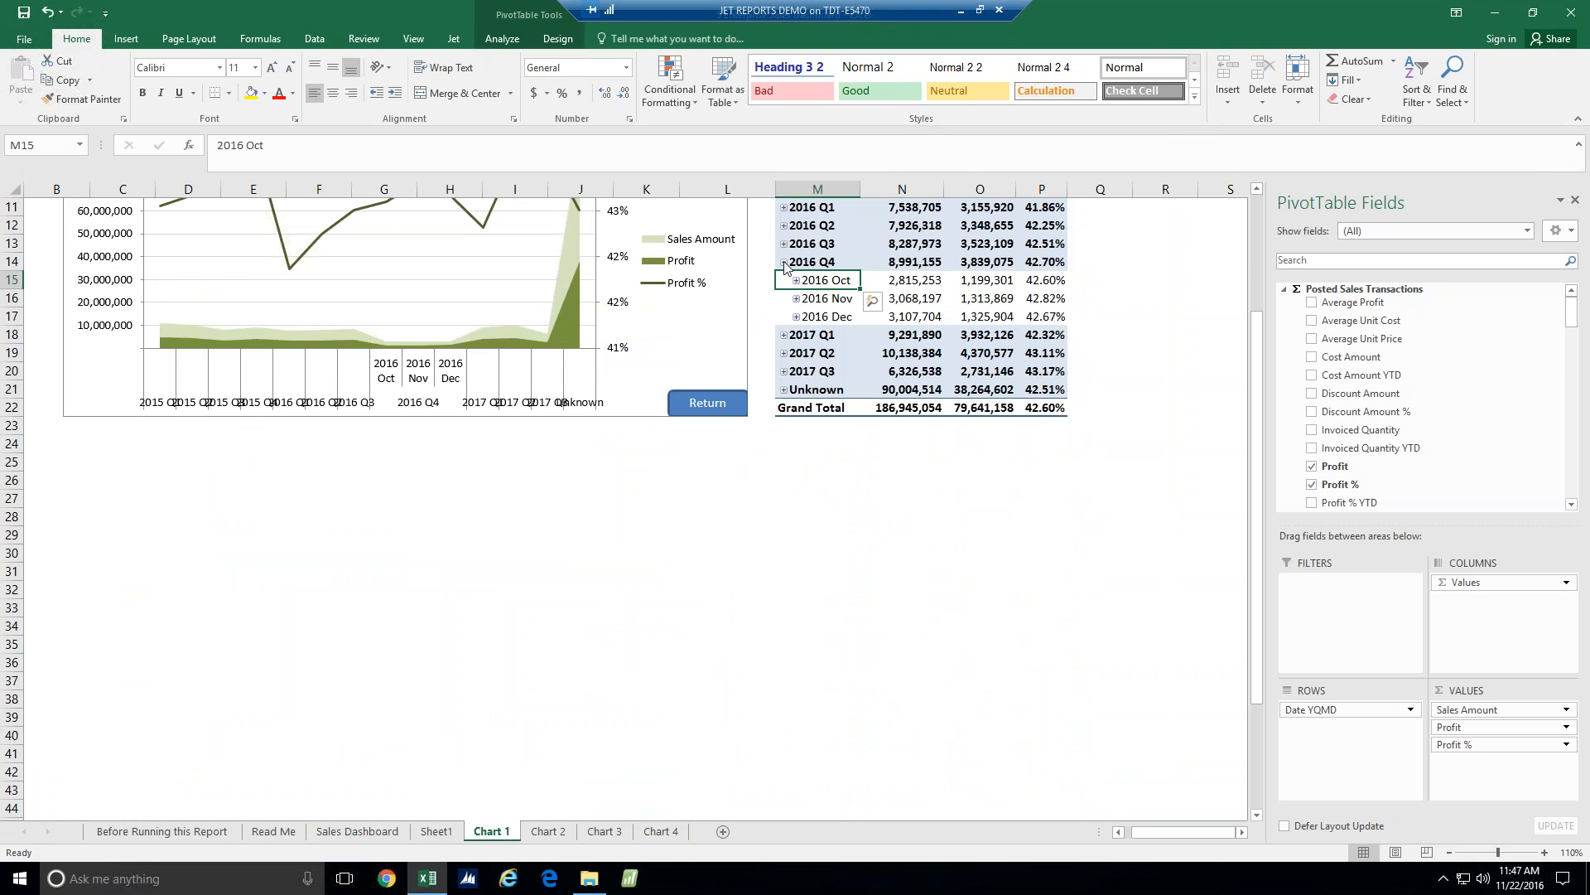
click(784, 262)
click(784, 262)
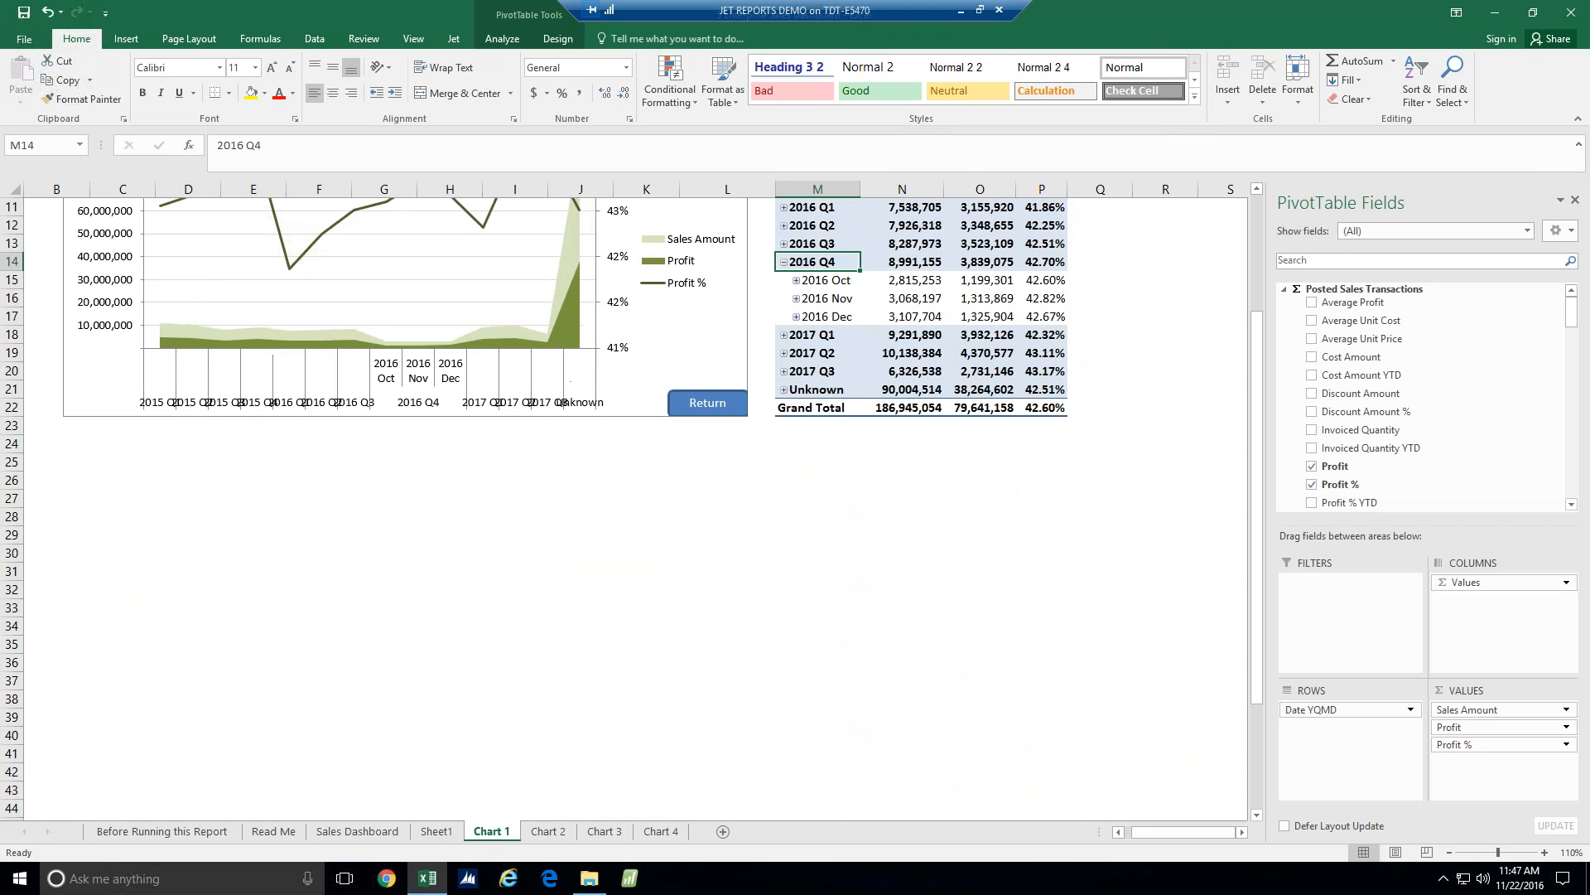
click(796, 281)
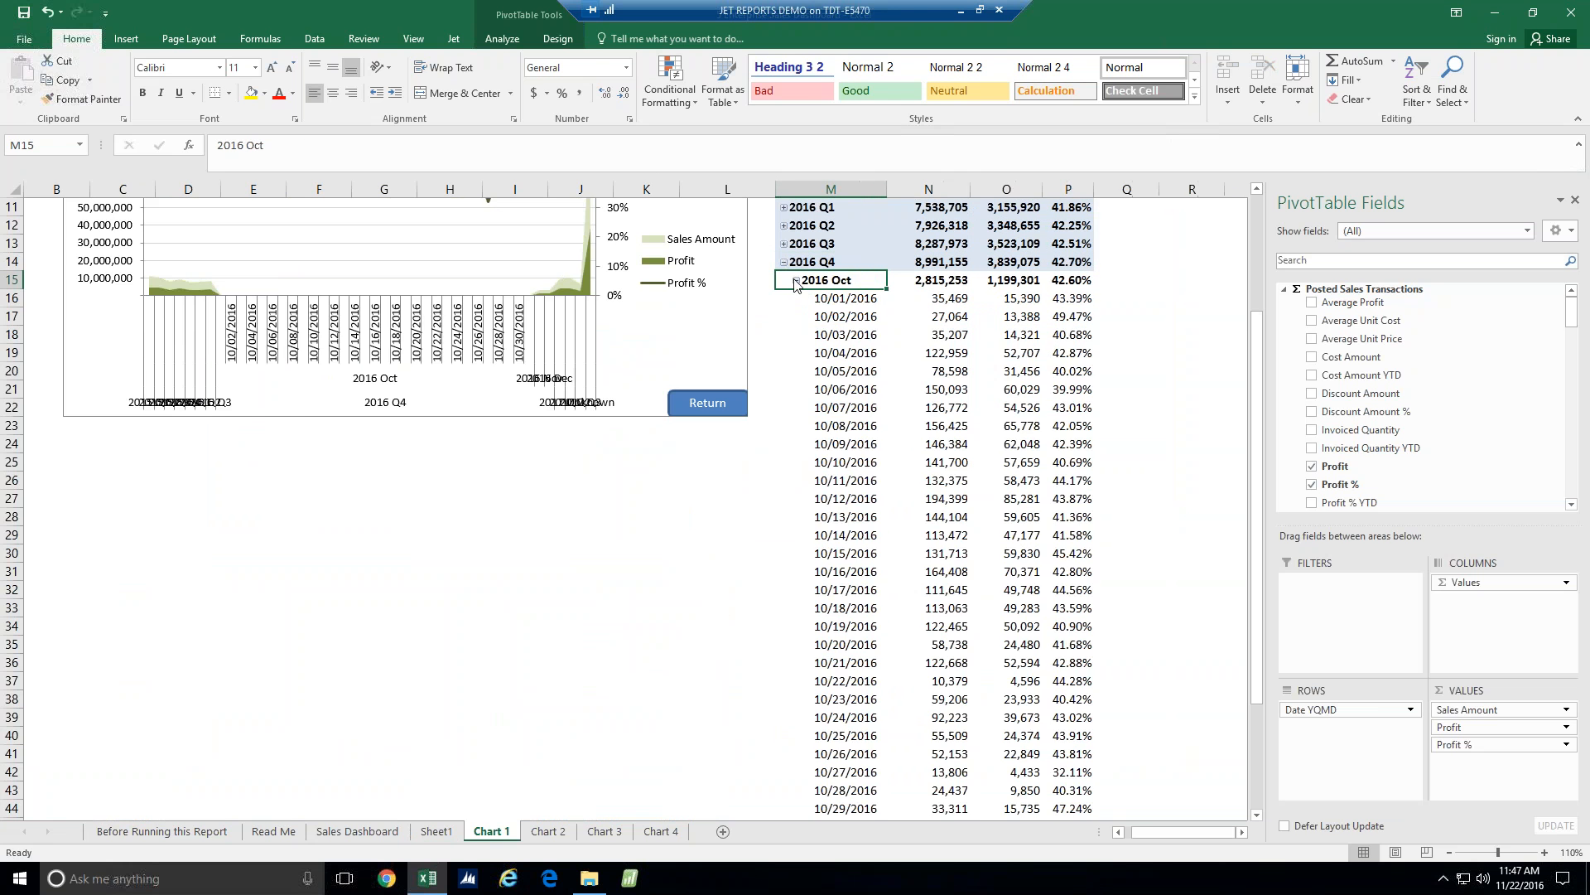
click(949, 300)
double_click(949, 299)
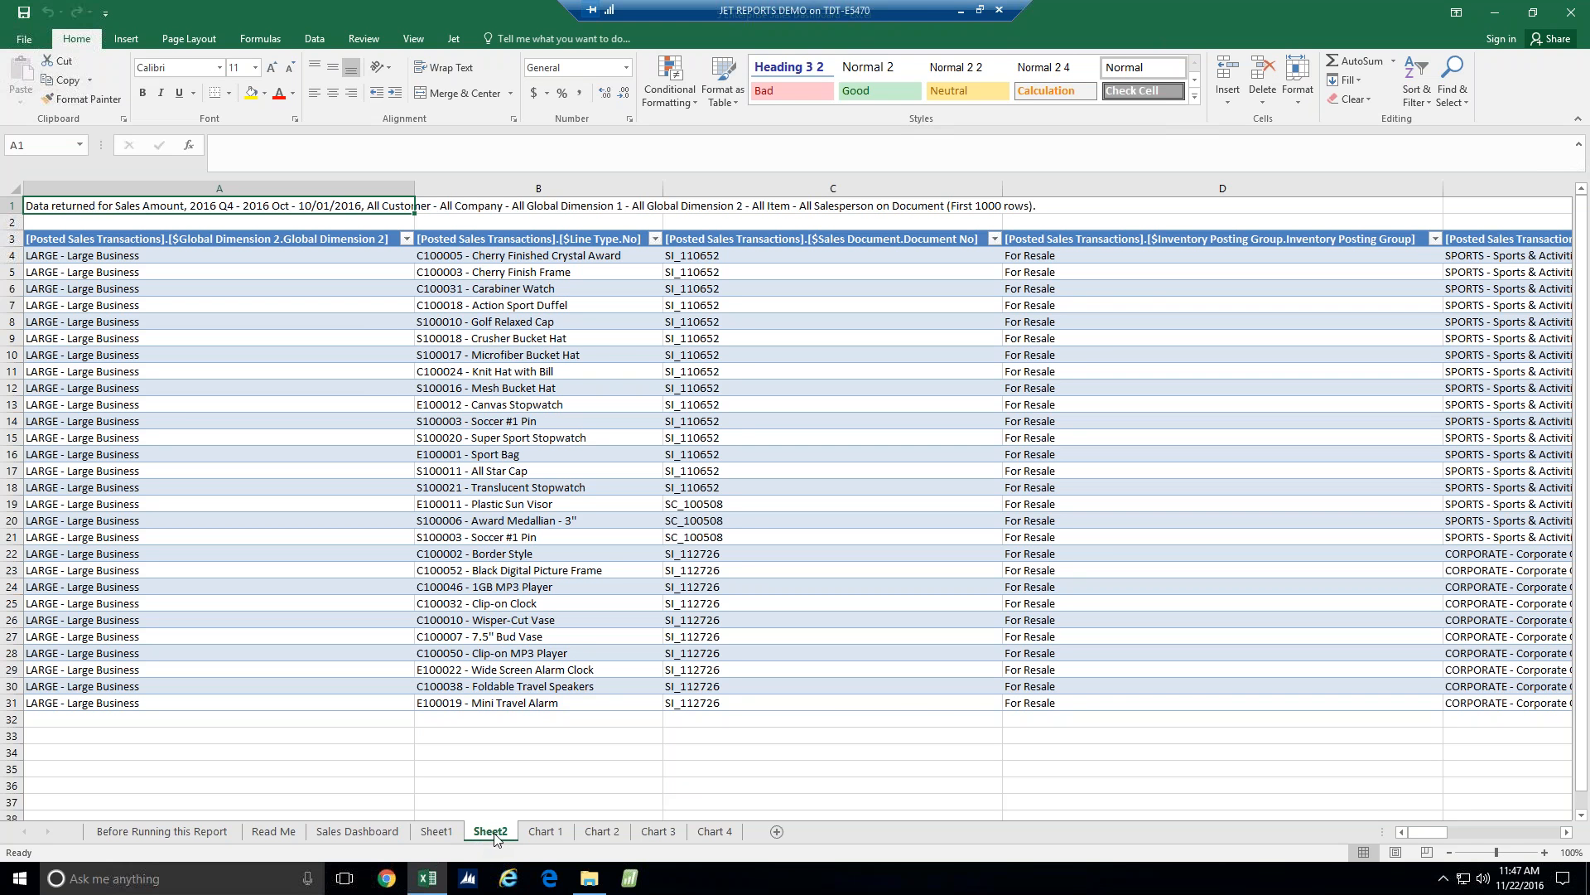
Go back to the Chart 1 quarterly details and collapse October and 2016 Q4 again
click(560, 836)
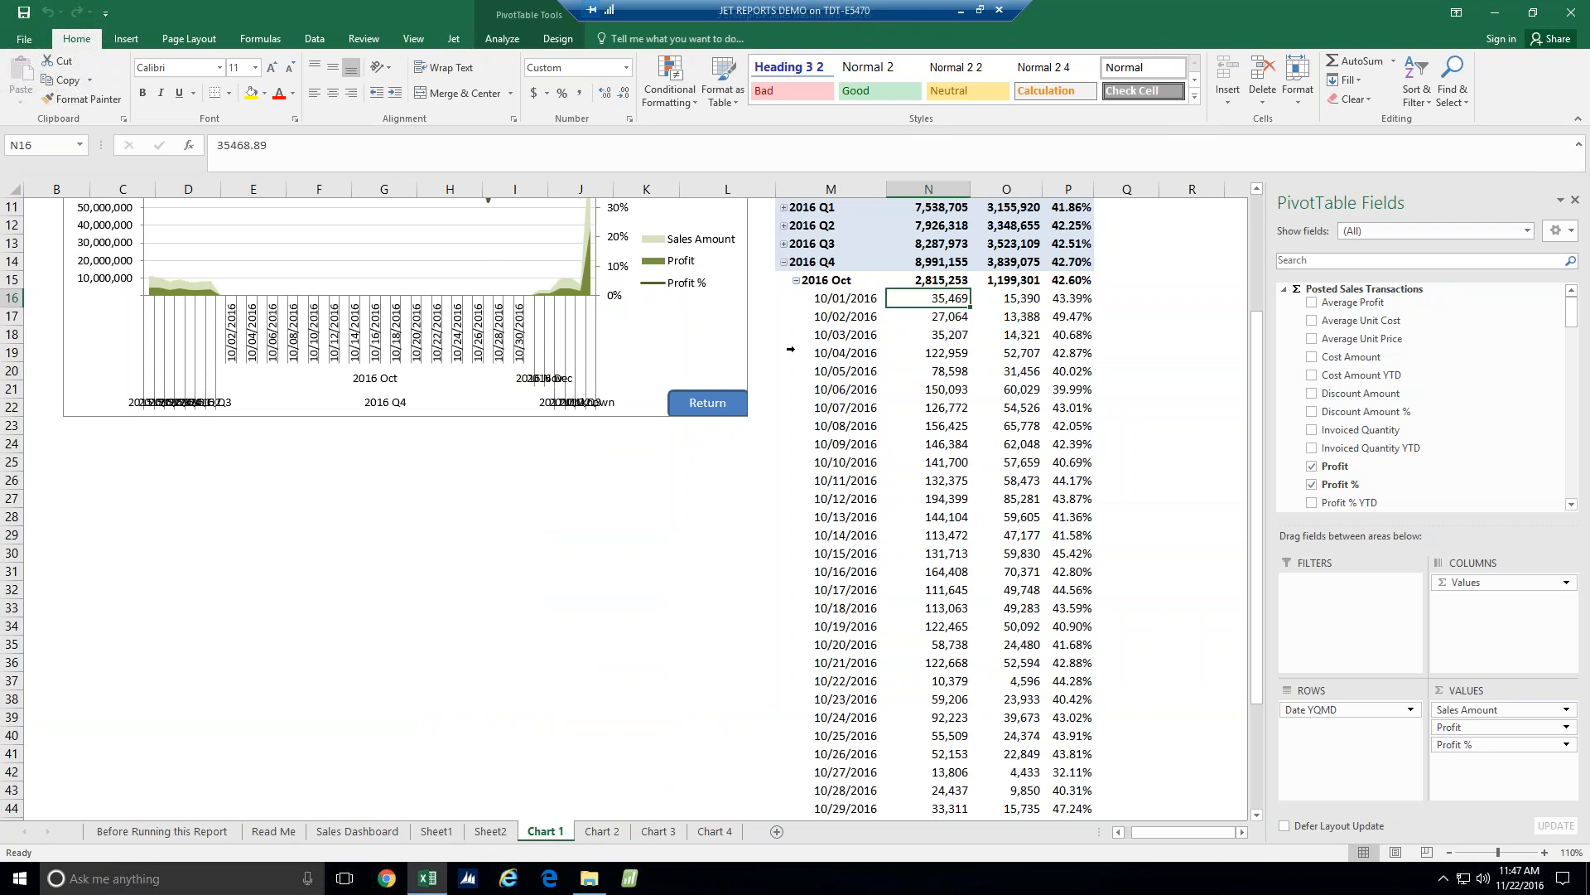
scroll(791, 348, up, 2)
click(796, 389)
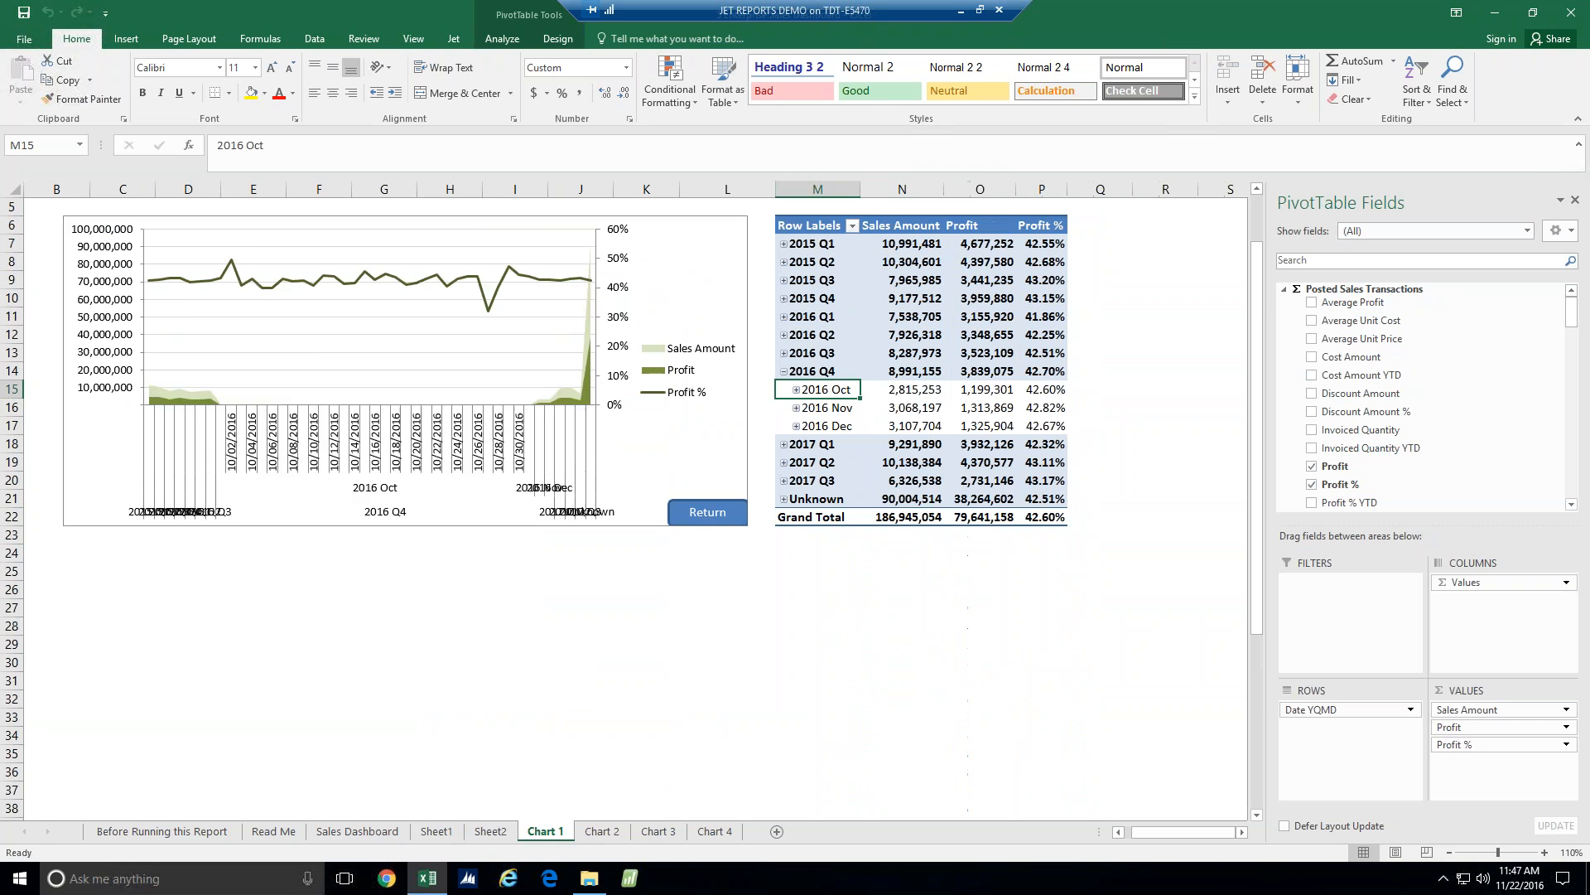
click(783, 371)
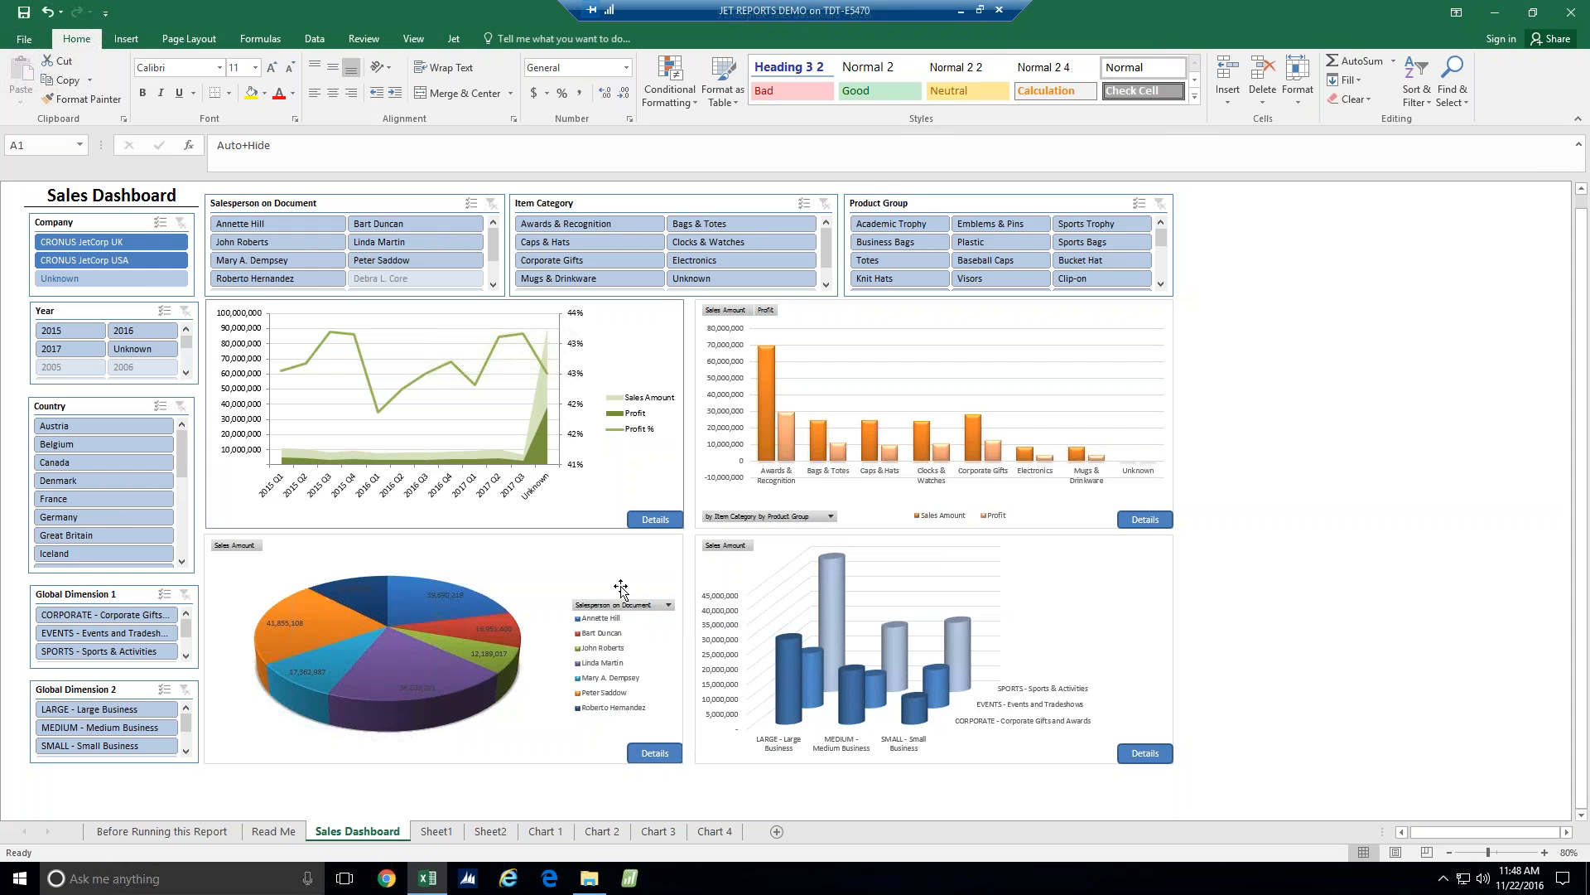
Filter the Sales Dashboard to CRONUS JetCorp USA and the first four salespeople listed
click(138, 262)
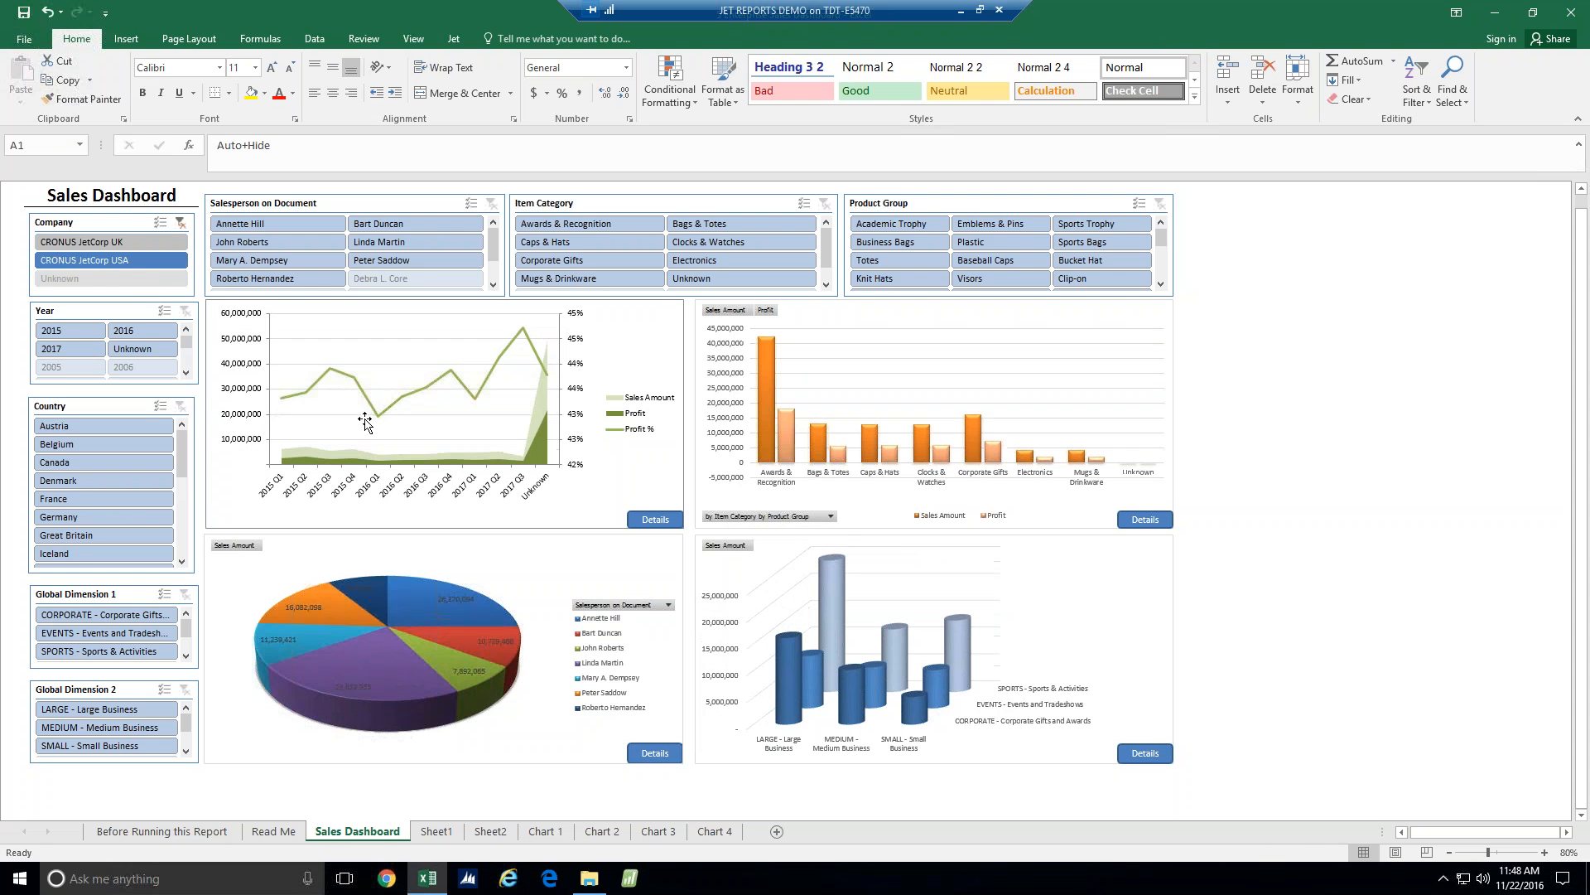
click(306, 221)
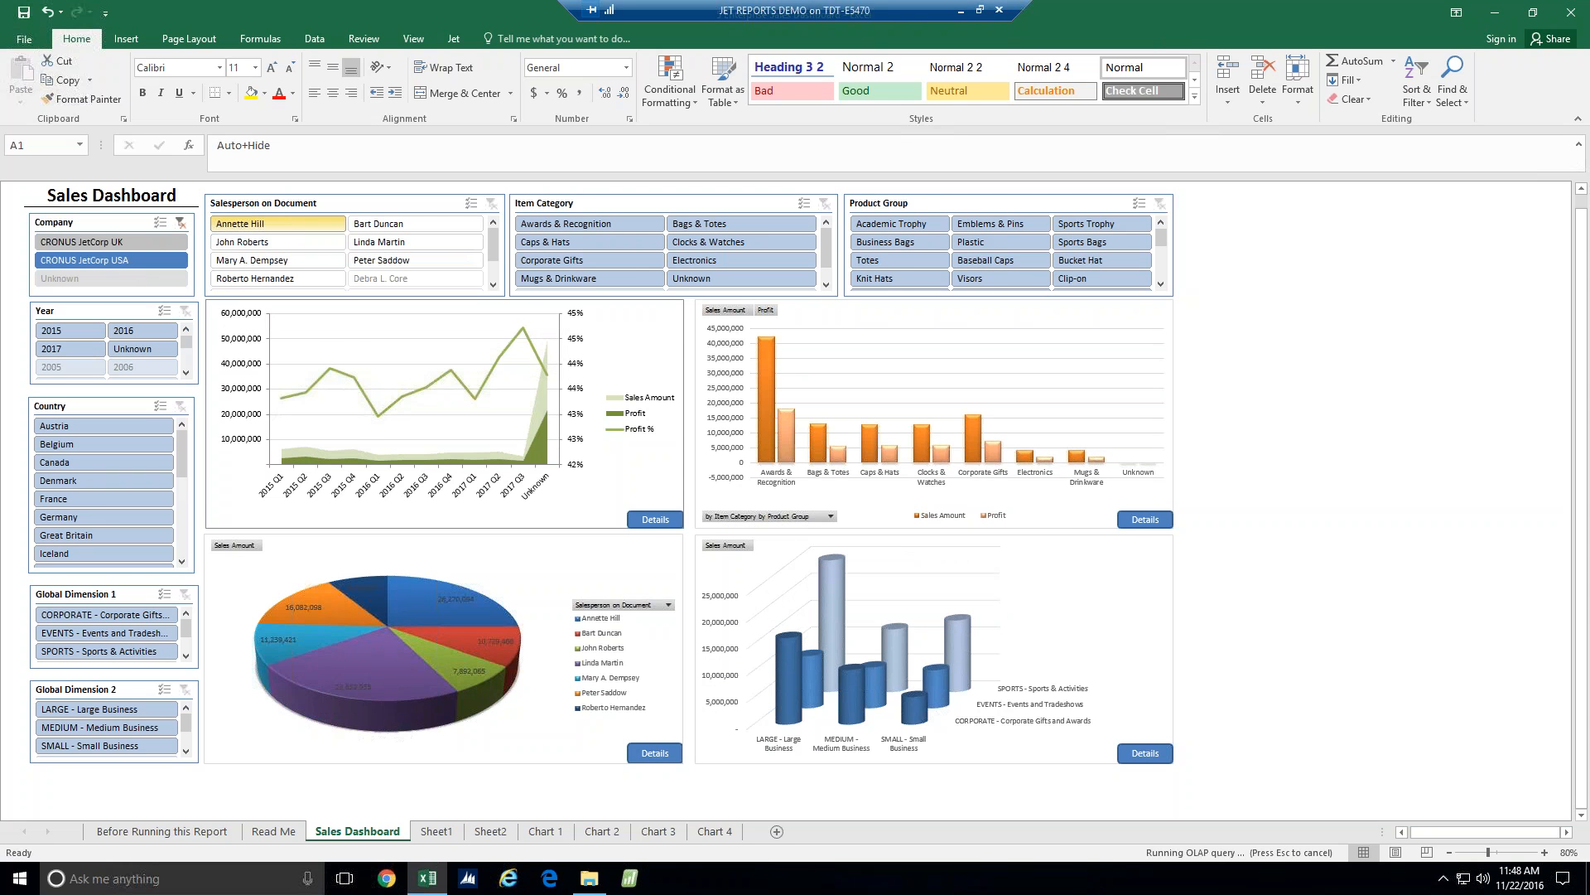
ctrl+click(379, 224)
ctrl+click(308, 250)
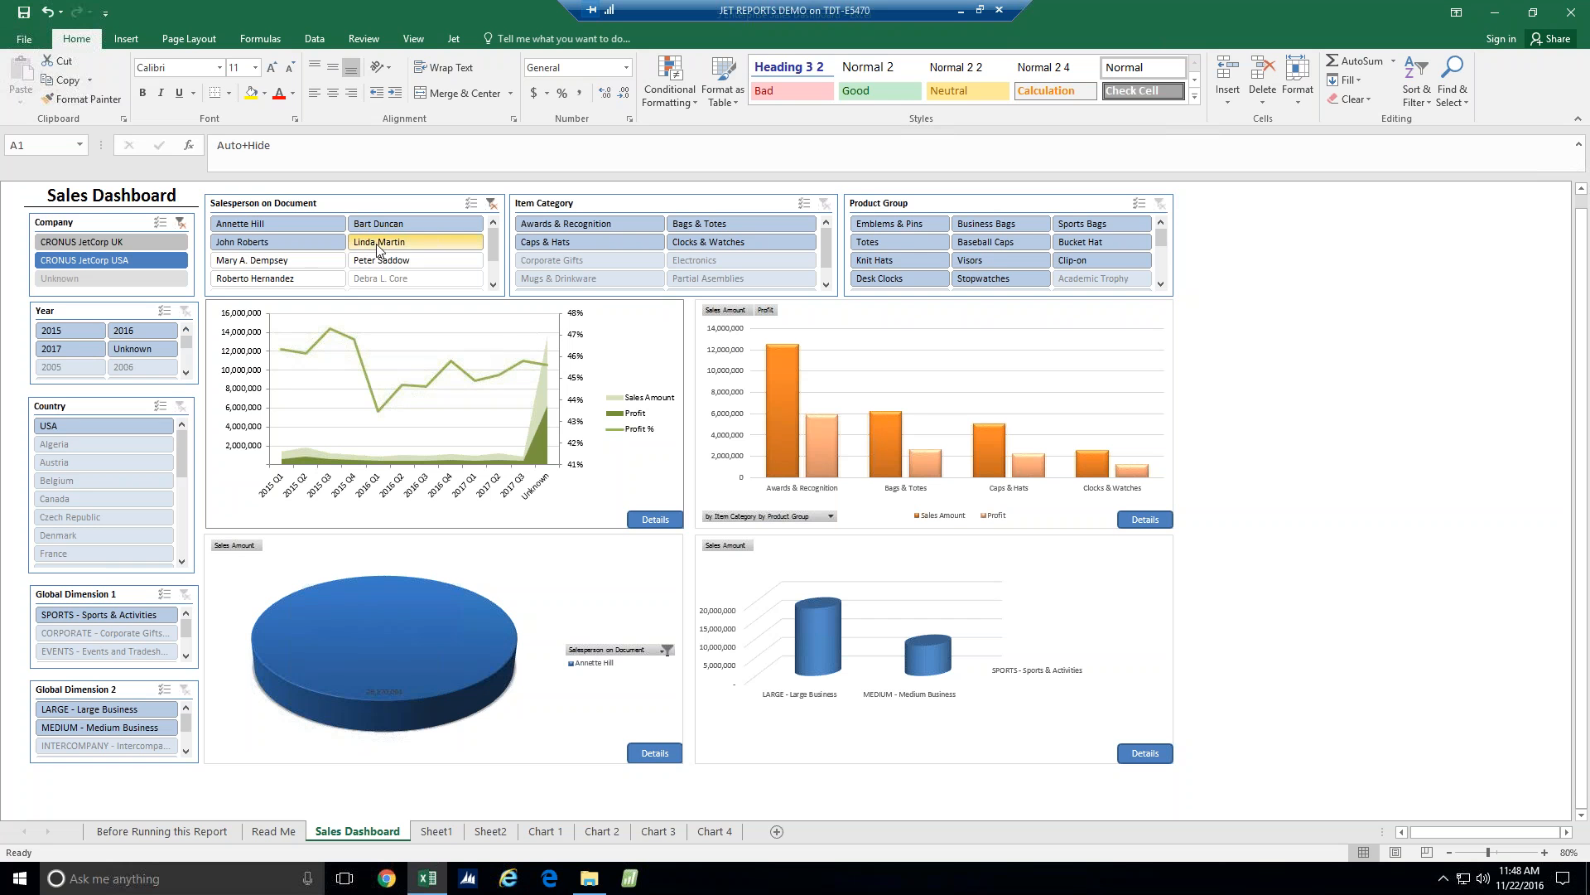
ctrl+click(379, 241)
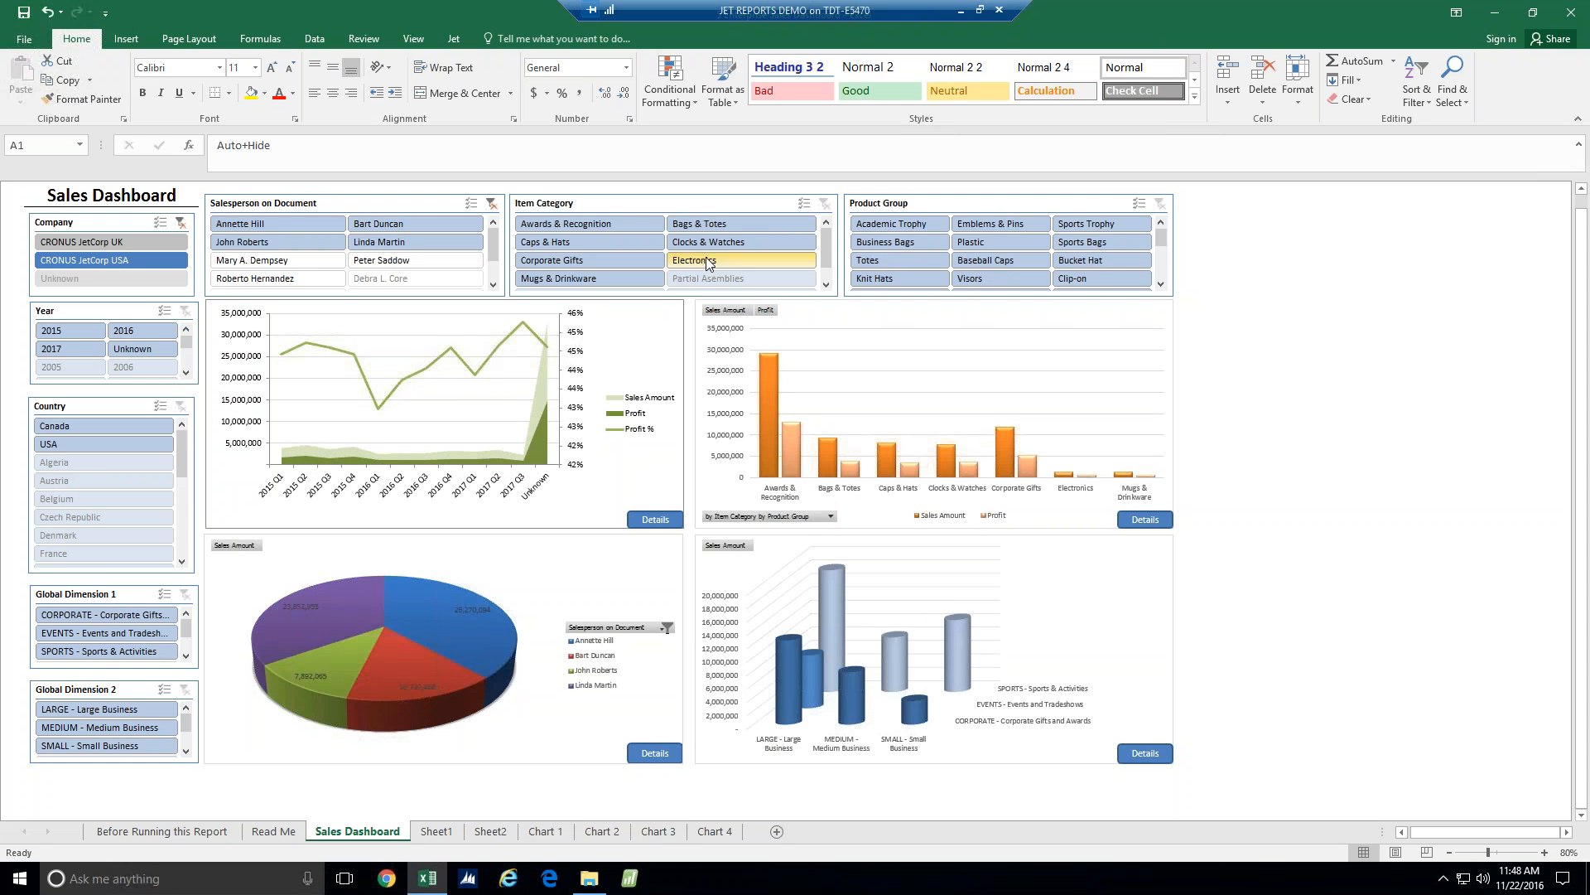
Narrow the dashboard to the Bags & Totes item category and view the years 2015, 2016 and 2017 one at a time
click(719, 227)
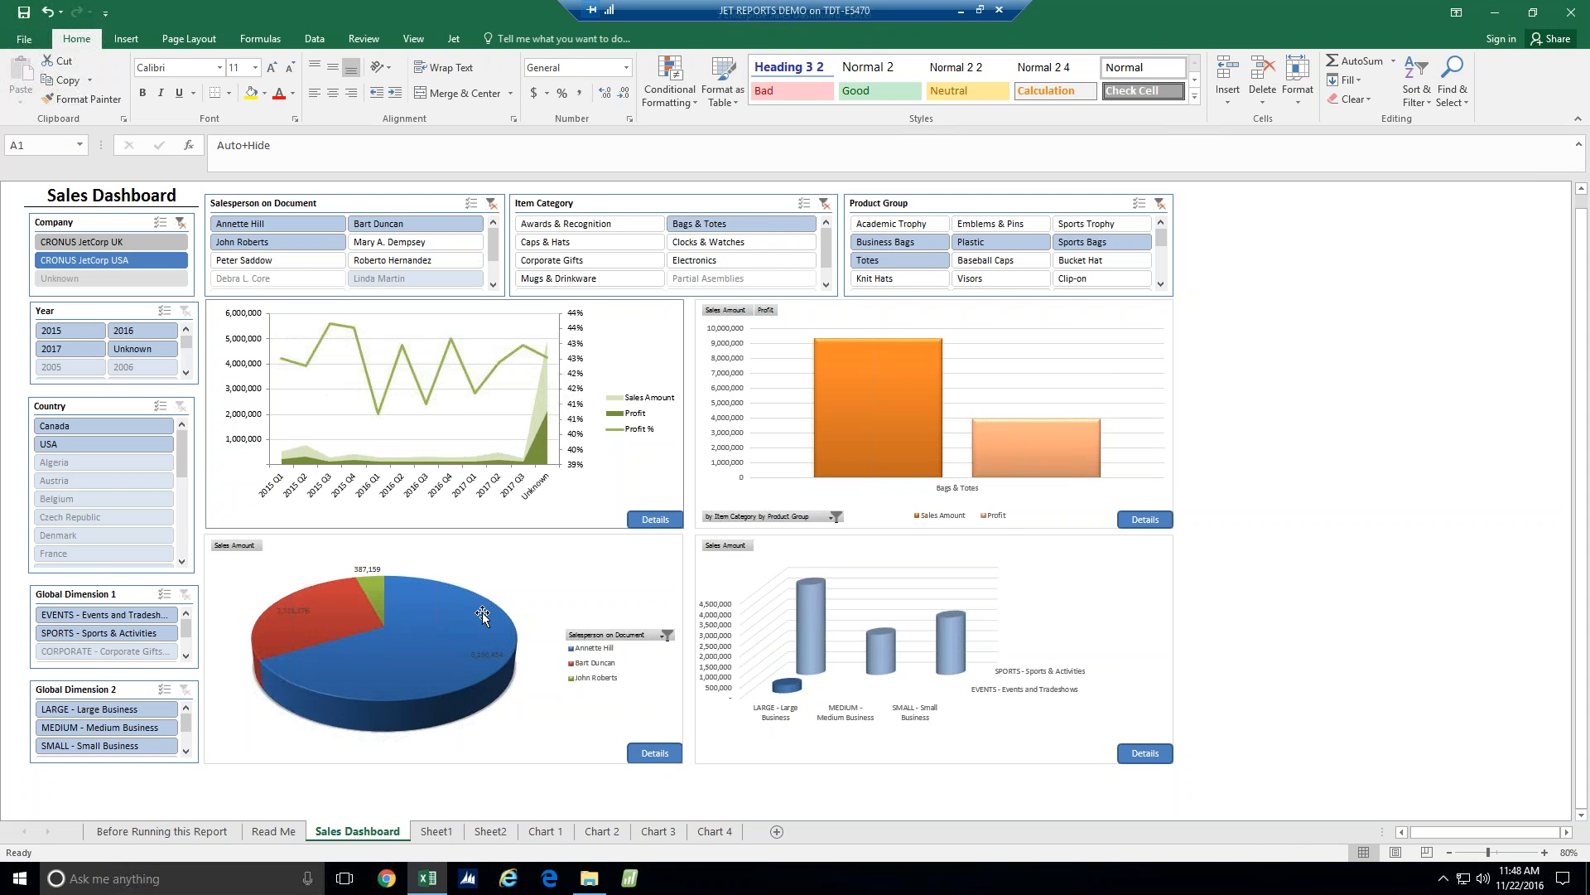
mouse_move(437, 667)
click(76, 335)
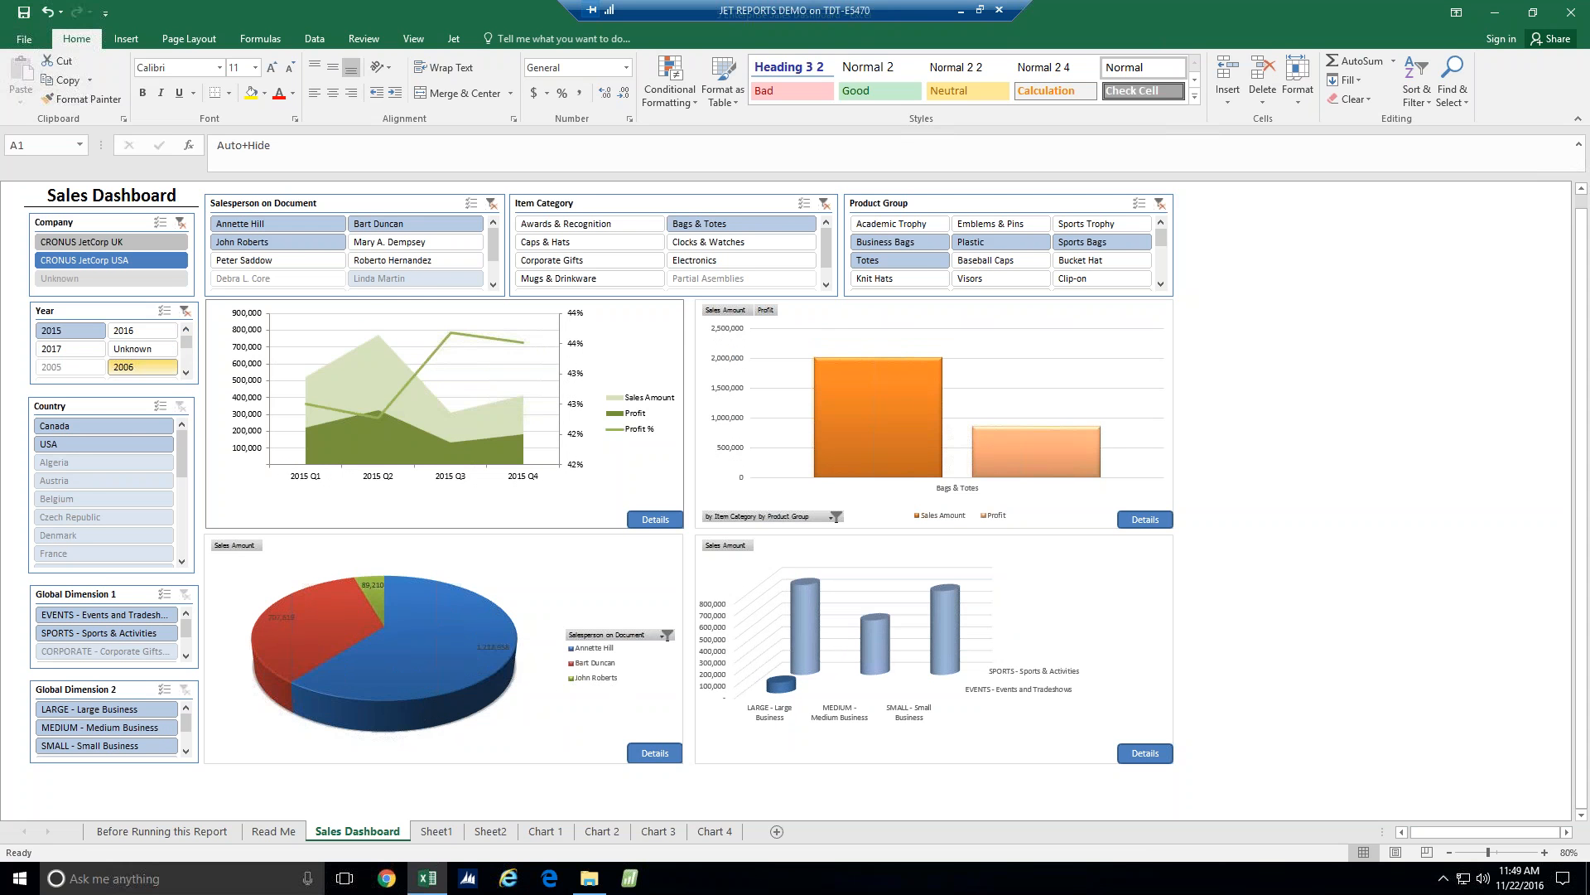
click(142, 330)
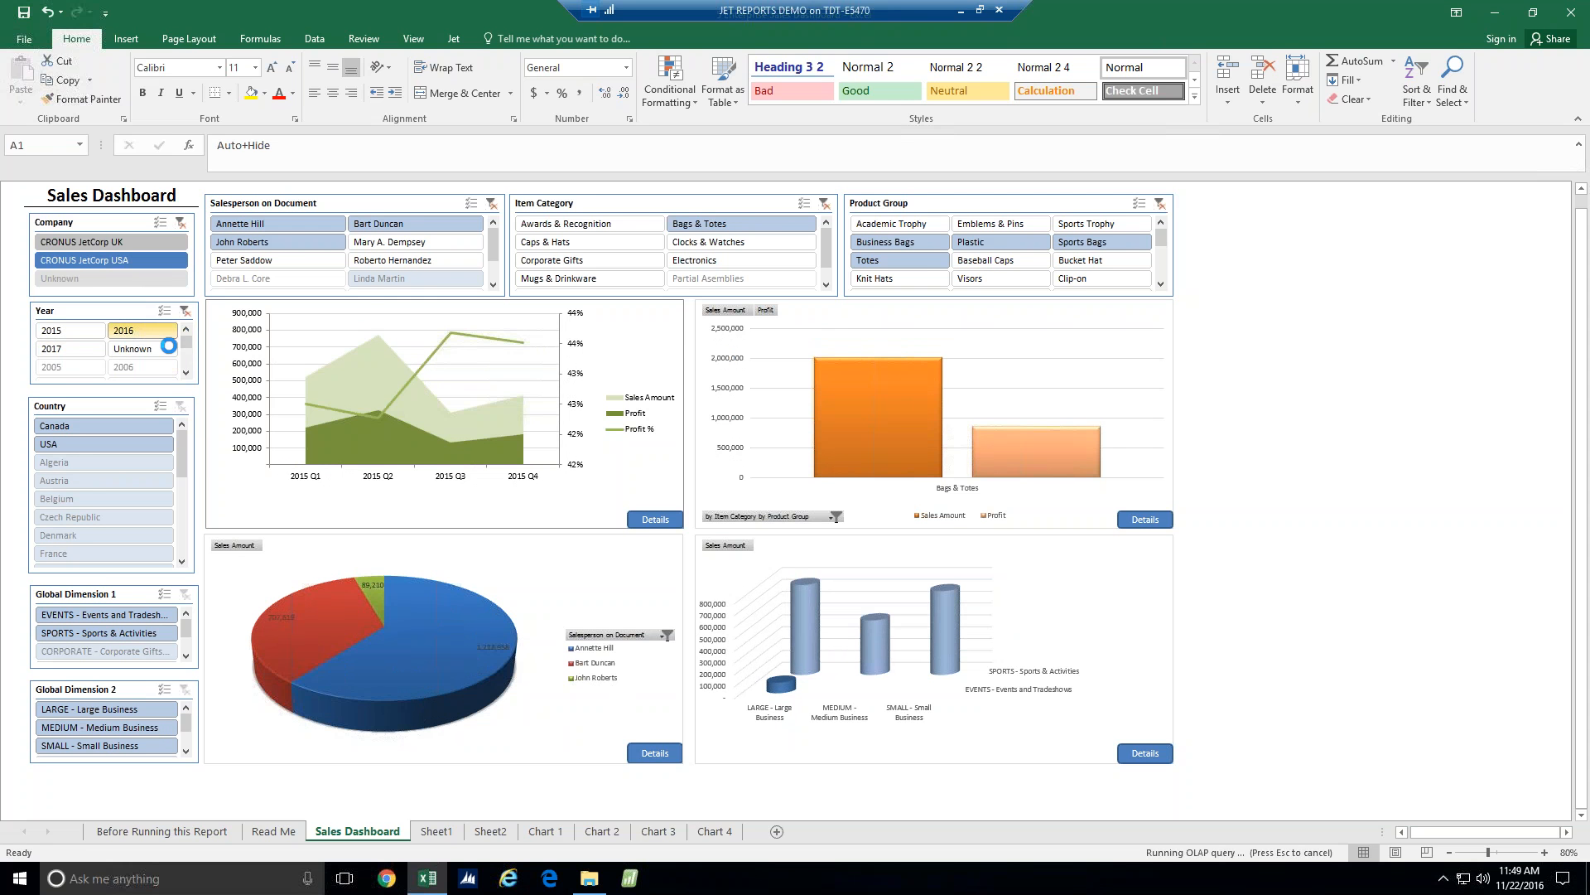
click(88, 351)
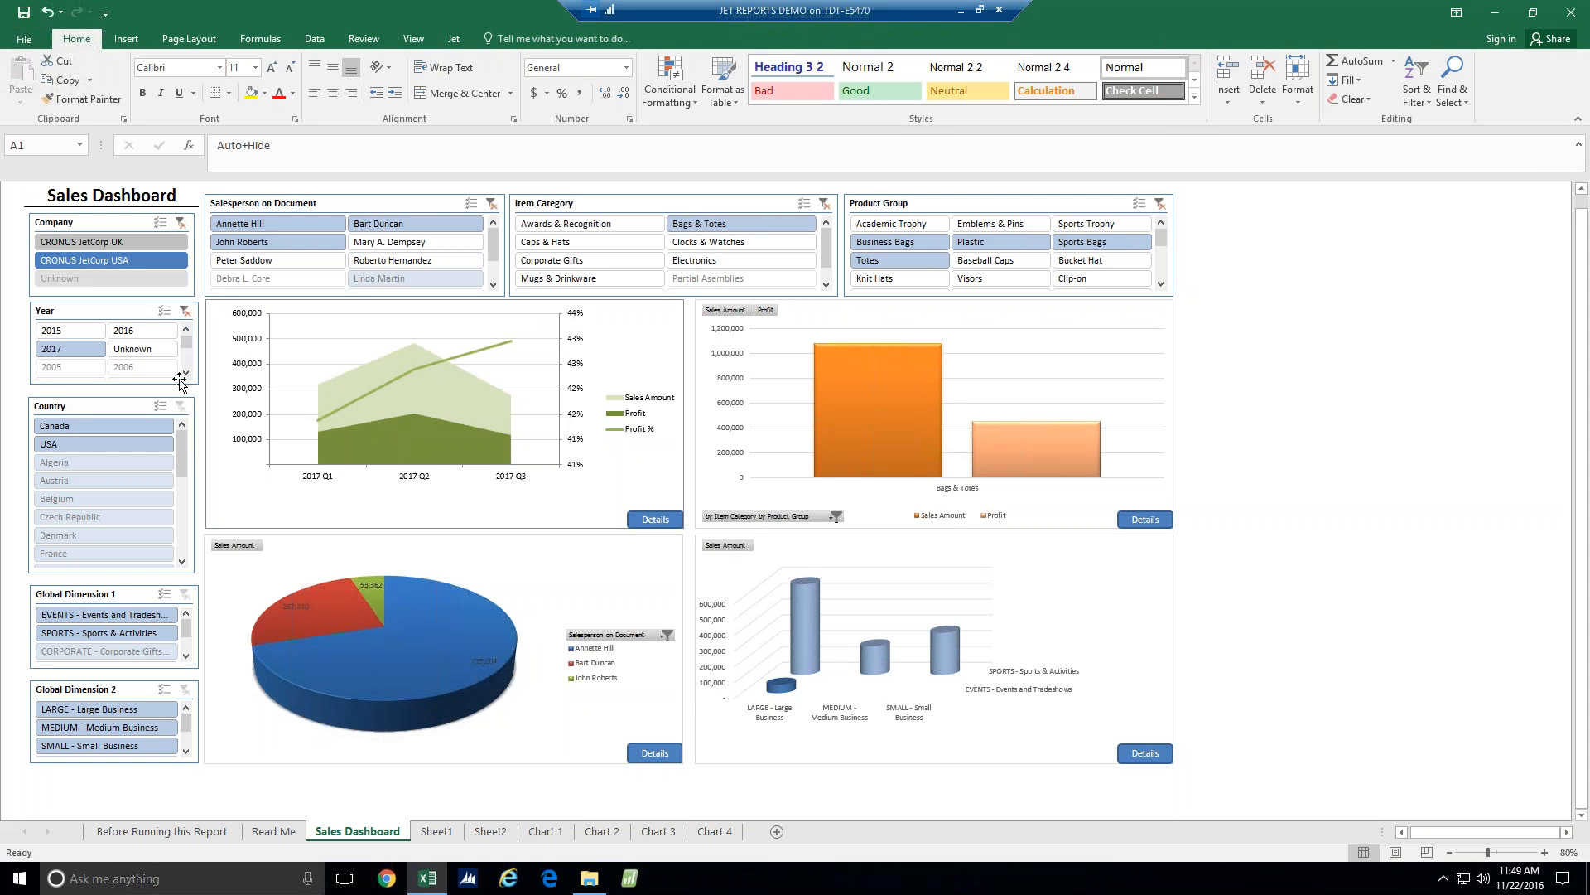
Clear the filters on the Sales Dashboard, including those for company and salesperson
click(181, 223)
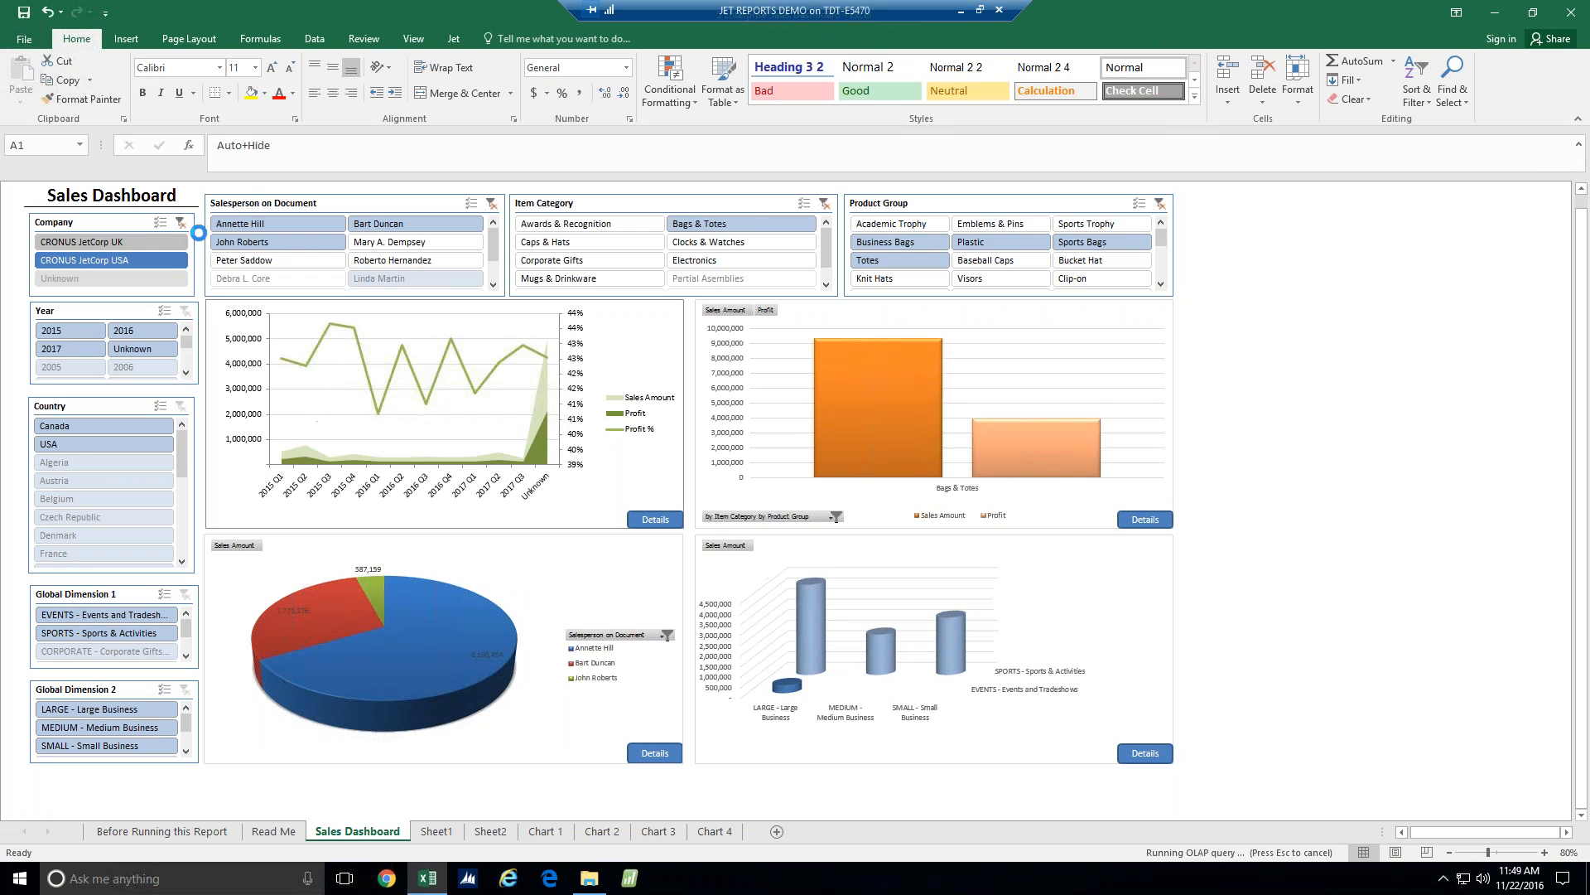
click(493, 204)
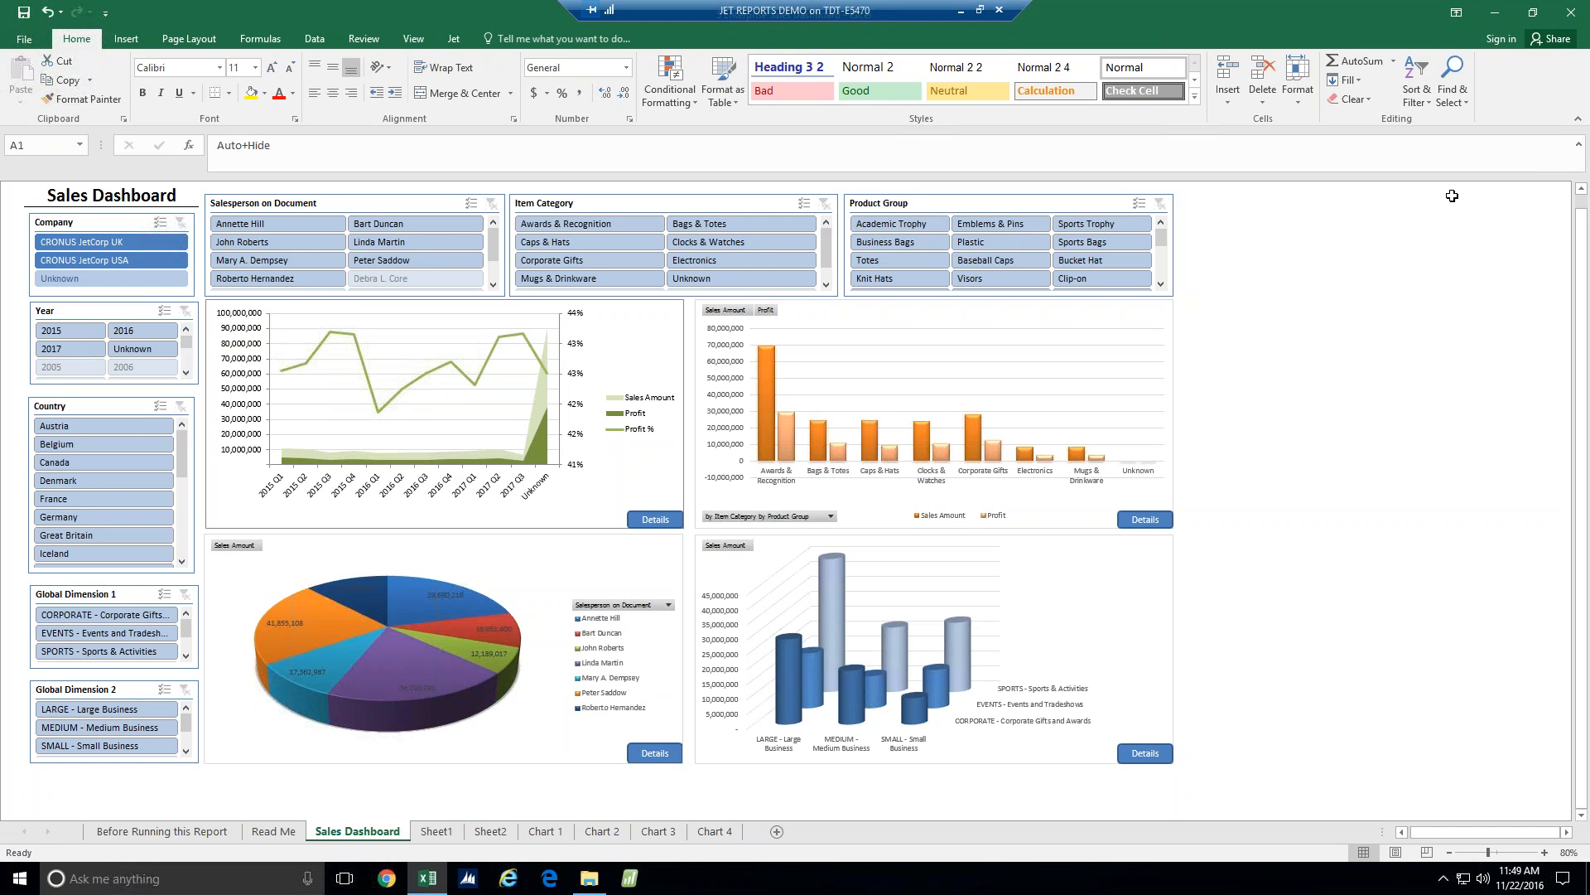
click(1343, 417)
Create a blank workbook and insert a Jet PivotTable based on the Sales cube at cell A1 of Sheet1
key(ctrl+n)
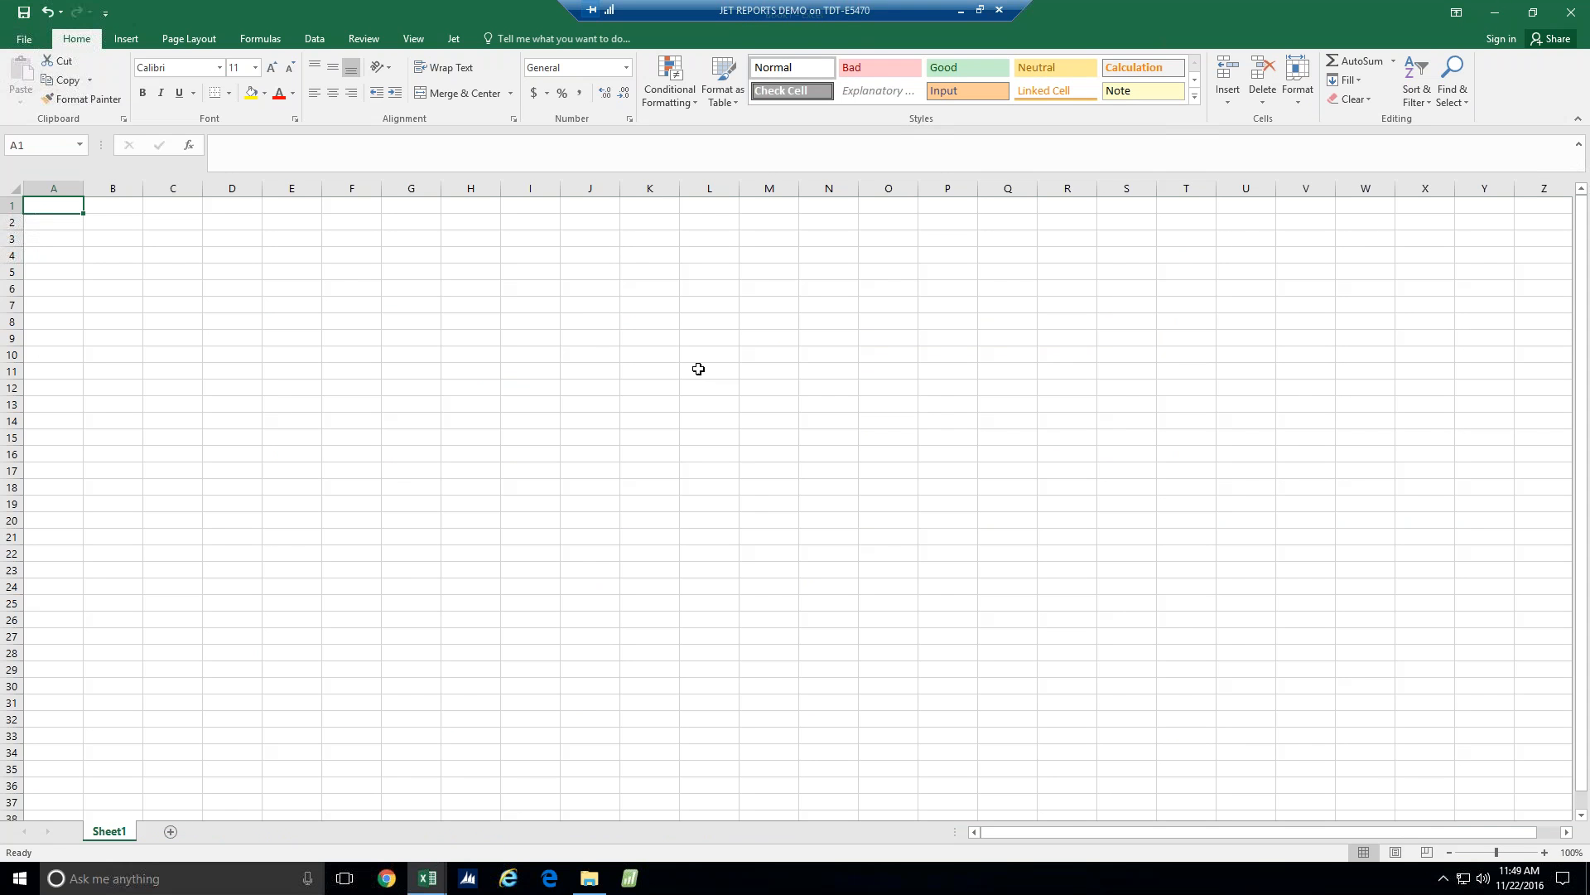
click(453, 42)
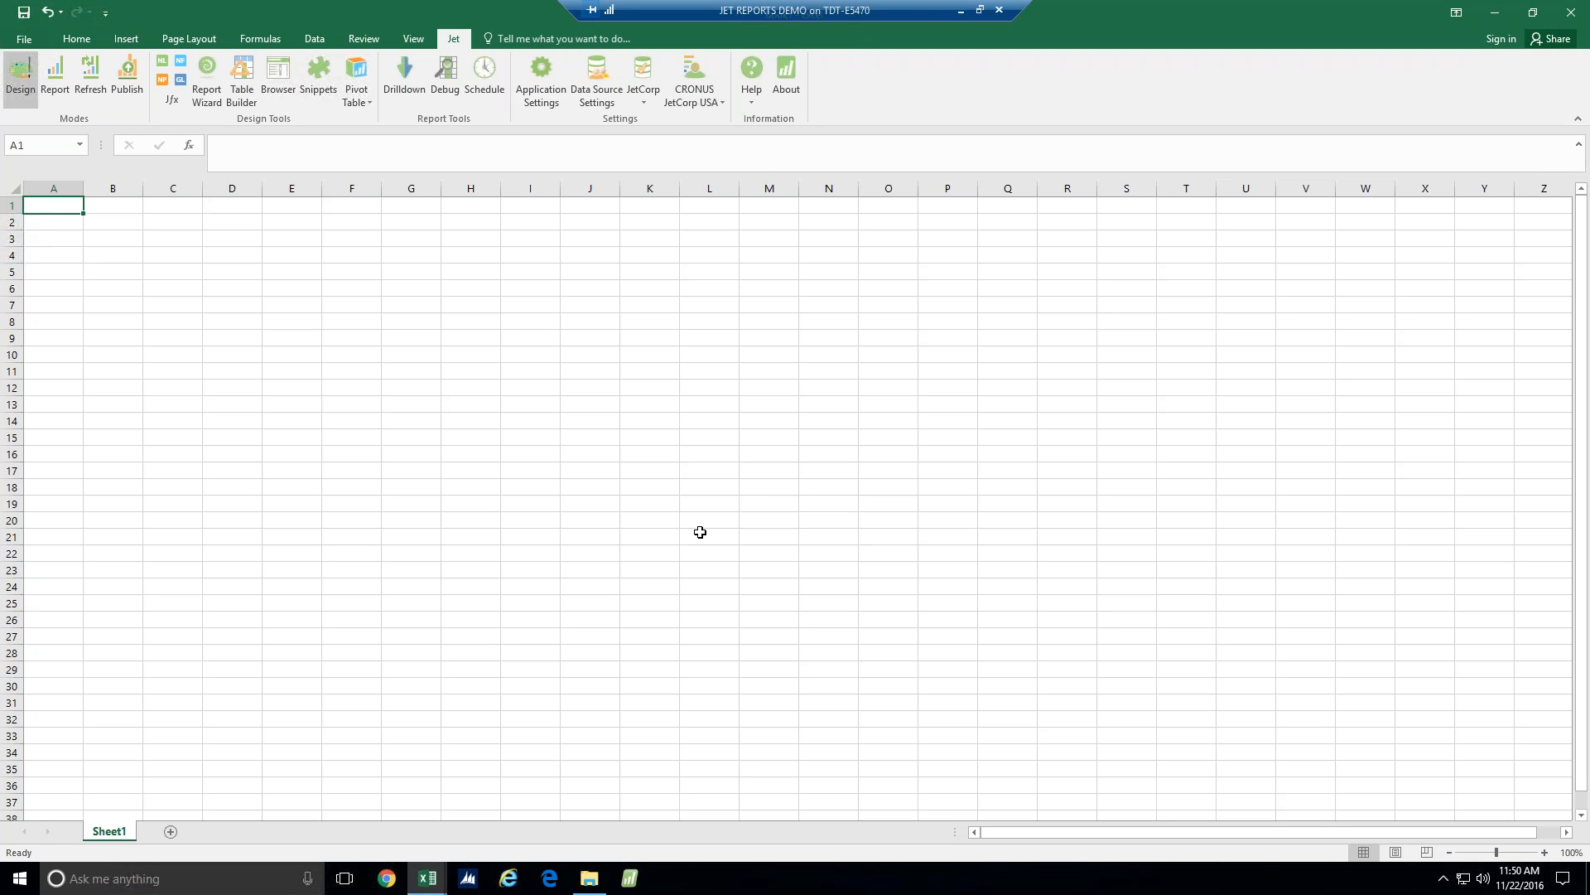
click(358, 76)
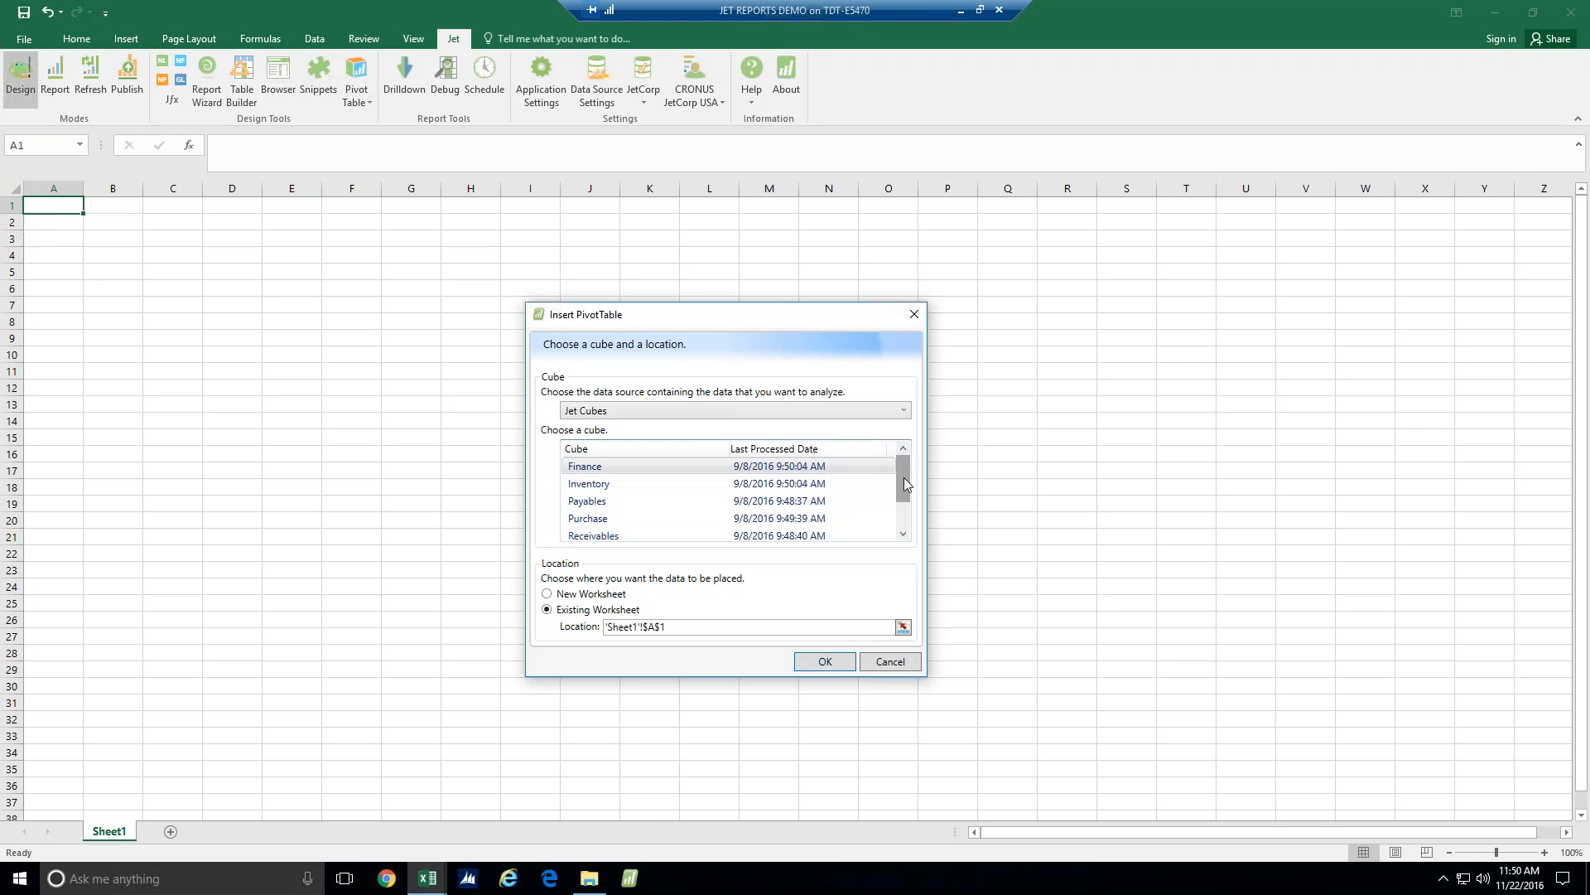
scroll(905, 484, down, 1)
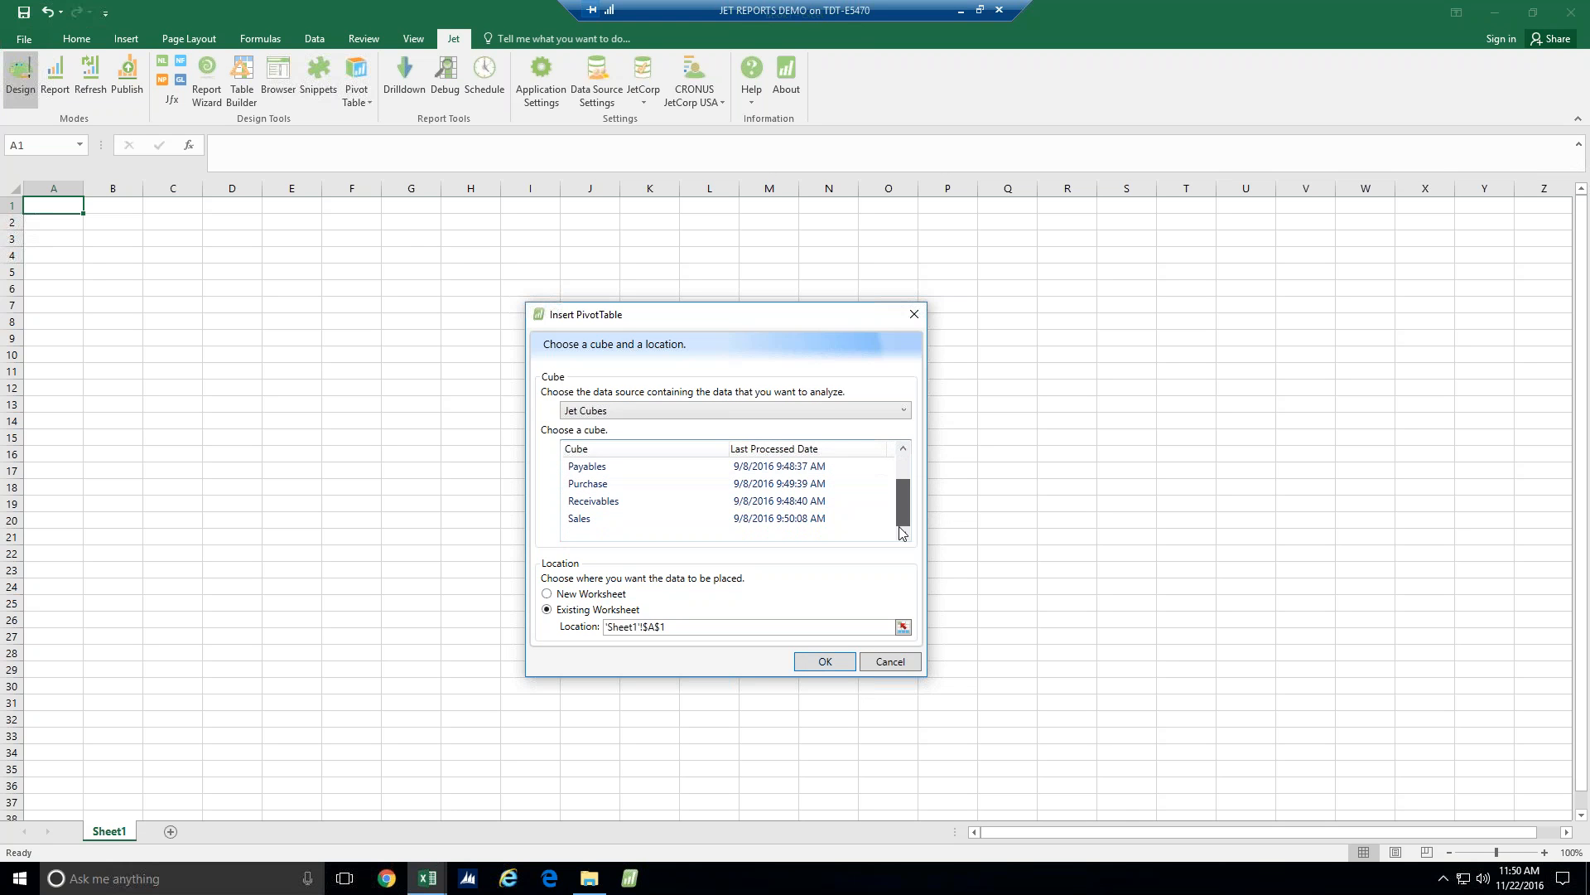
click(629, 519)
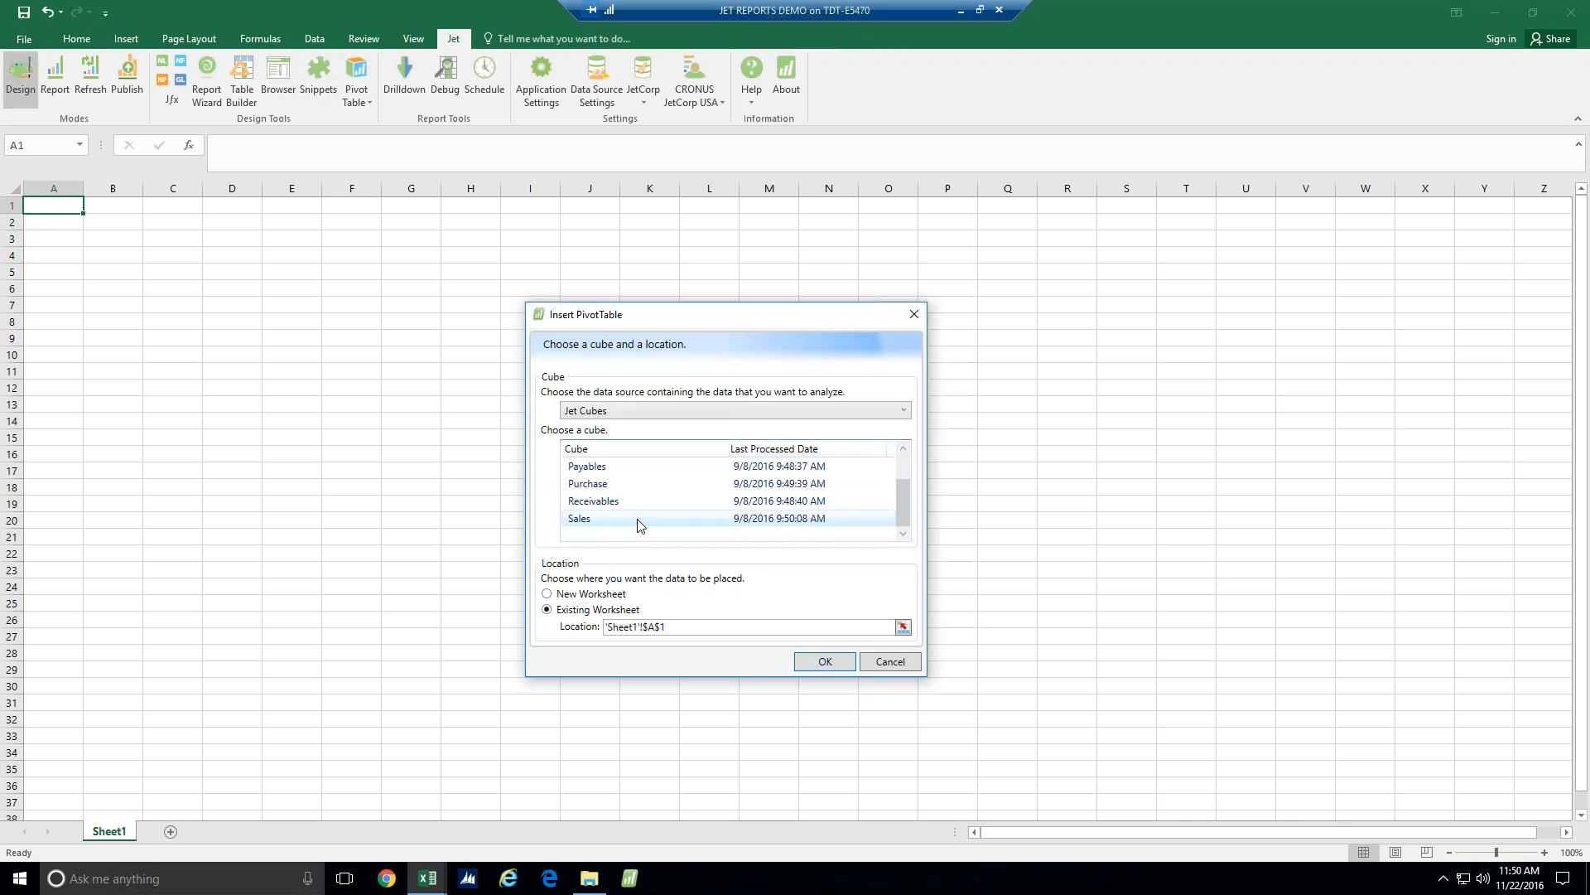
click(823, 662)
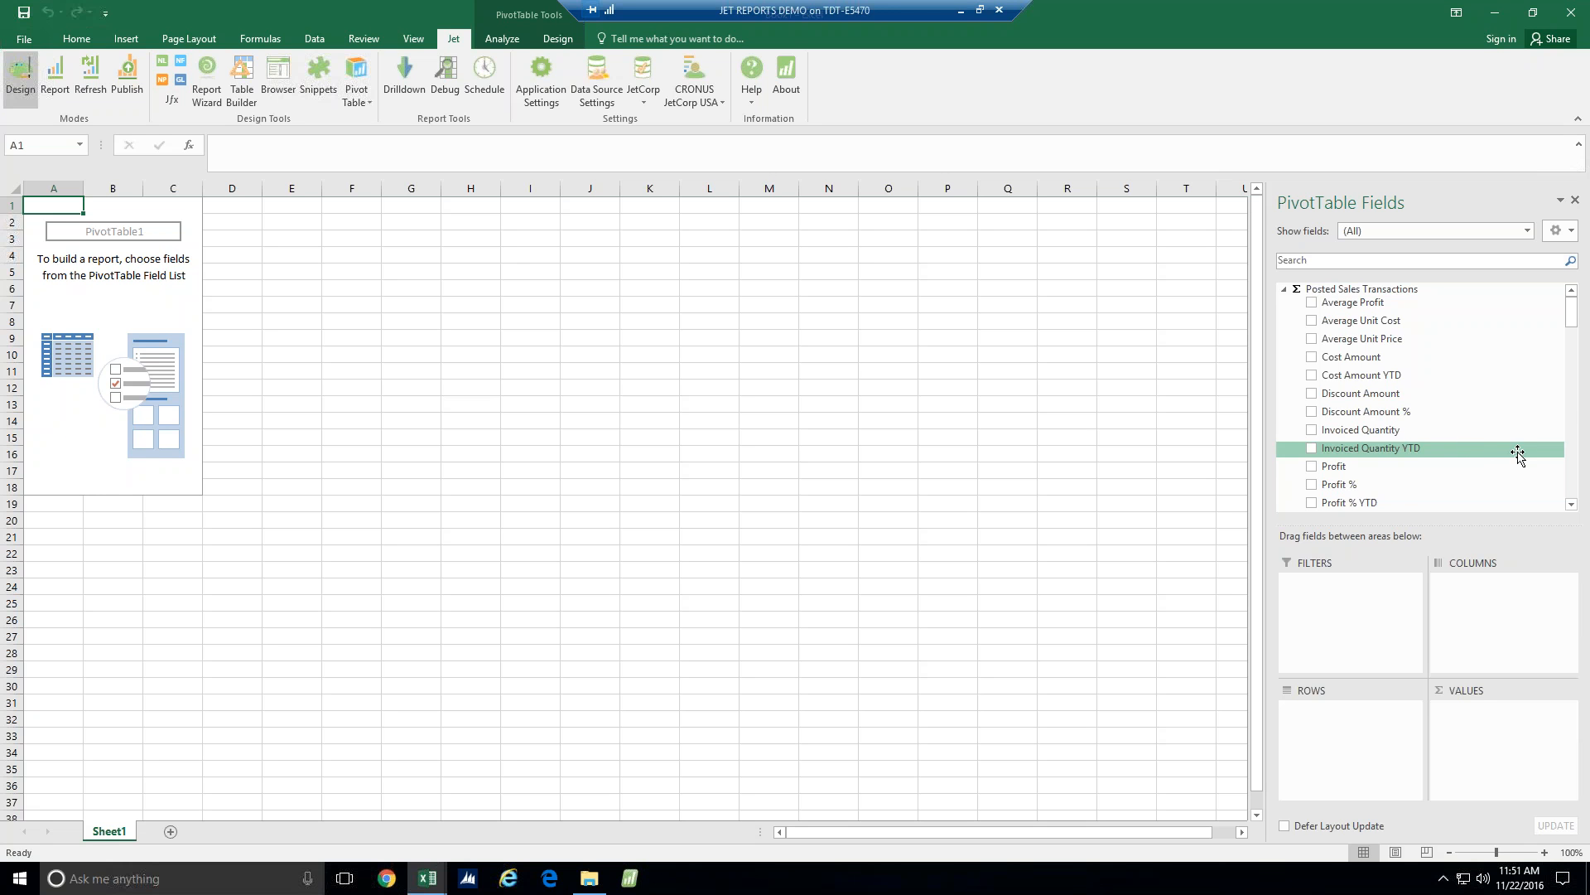
Add Sales Amount, Cost Amount, Profit and Profit % from Posted Sales Transactions as PivotTable values
scroll(1483, 443, down, 3)
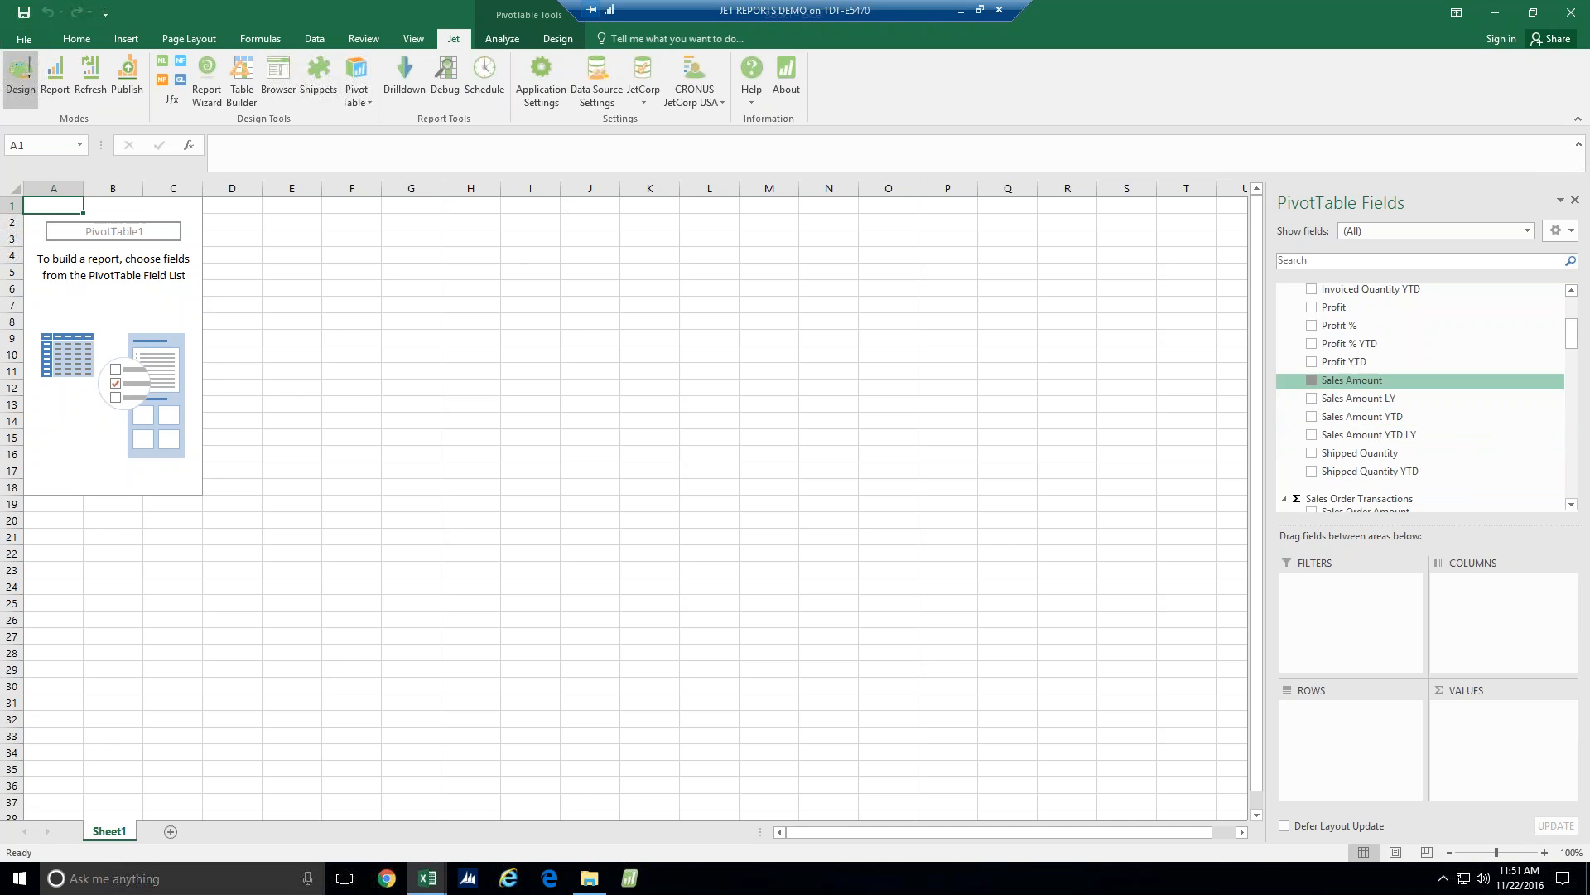
click(1342, 381)
scroll(1384, 363, up, 2)
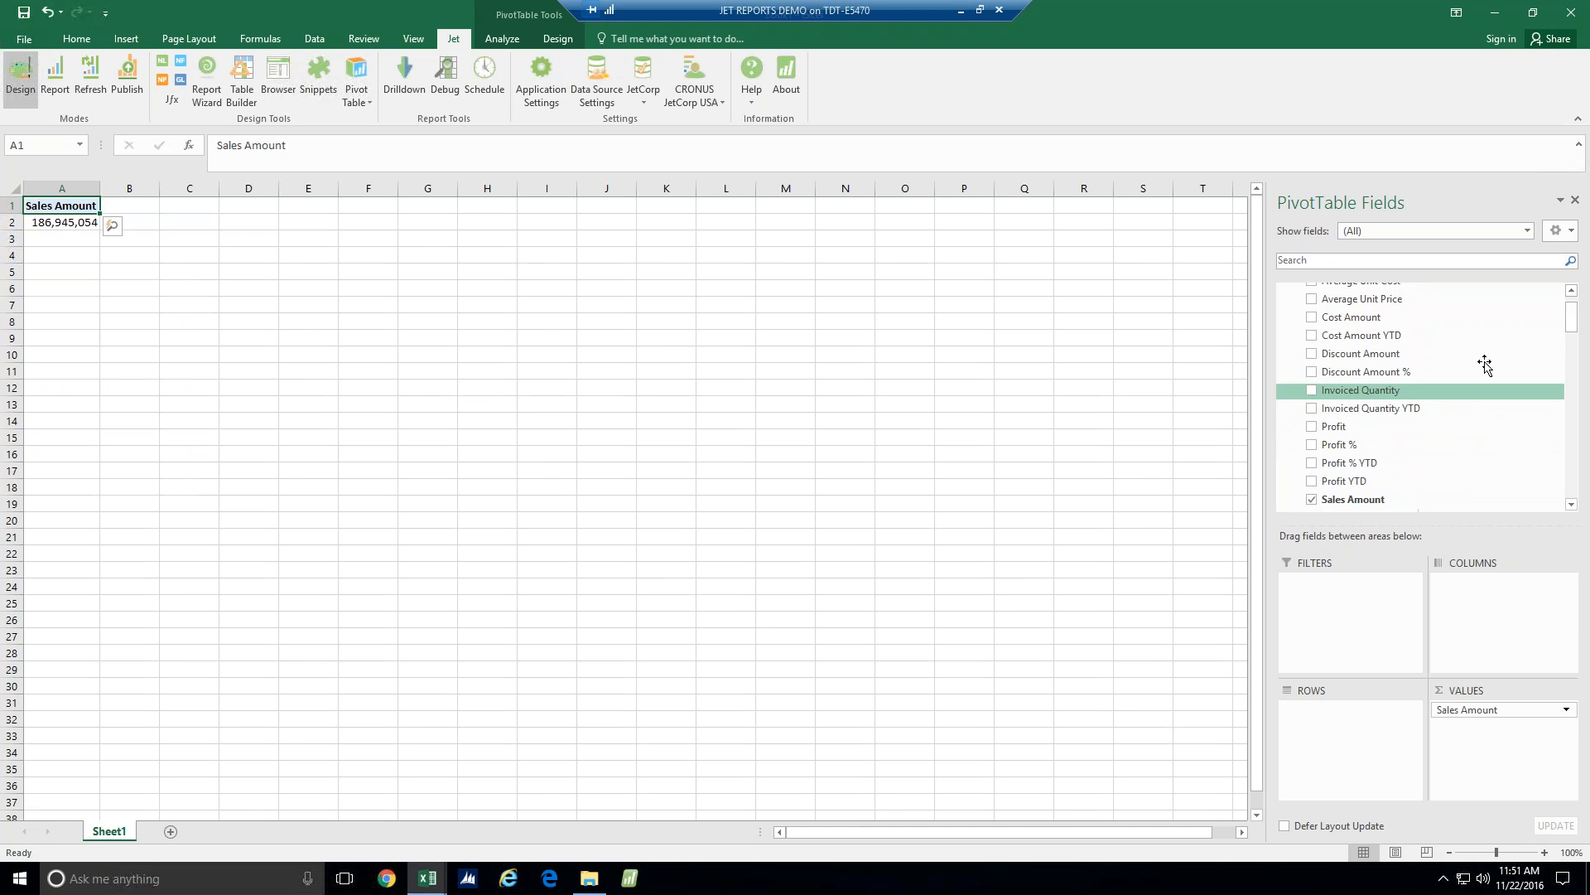
click(1311, 317)
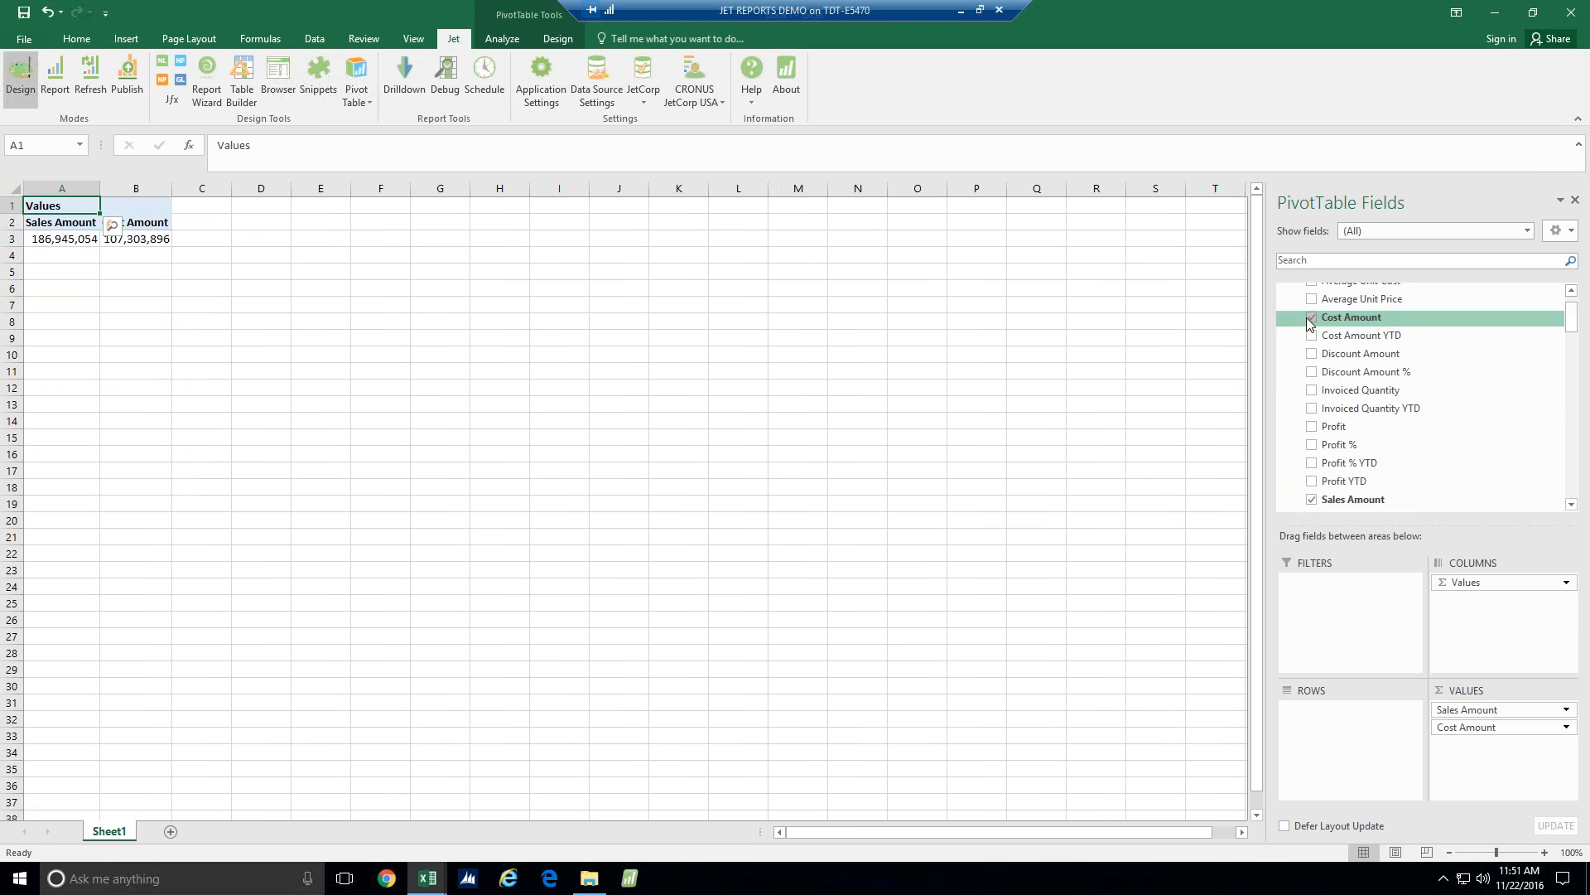
click(1311, 426)
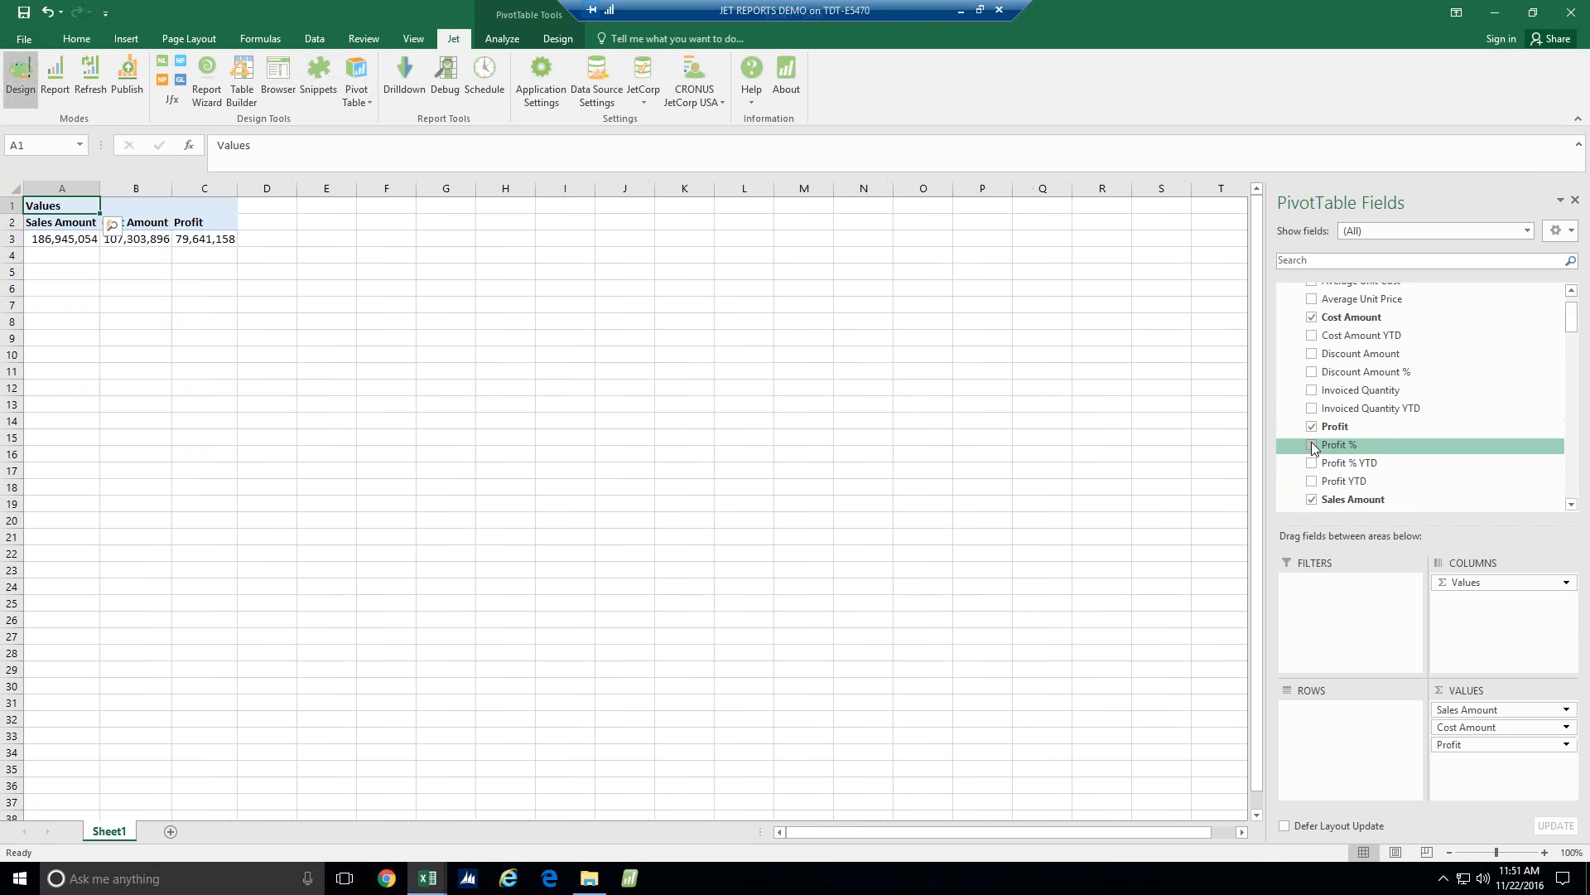
click(1312, 444)
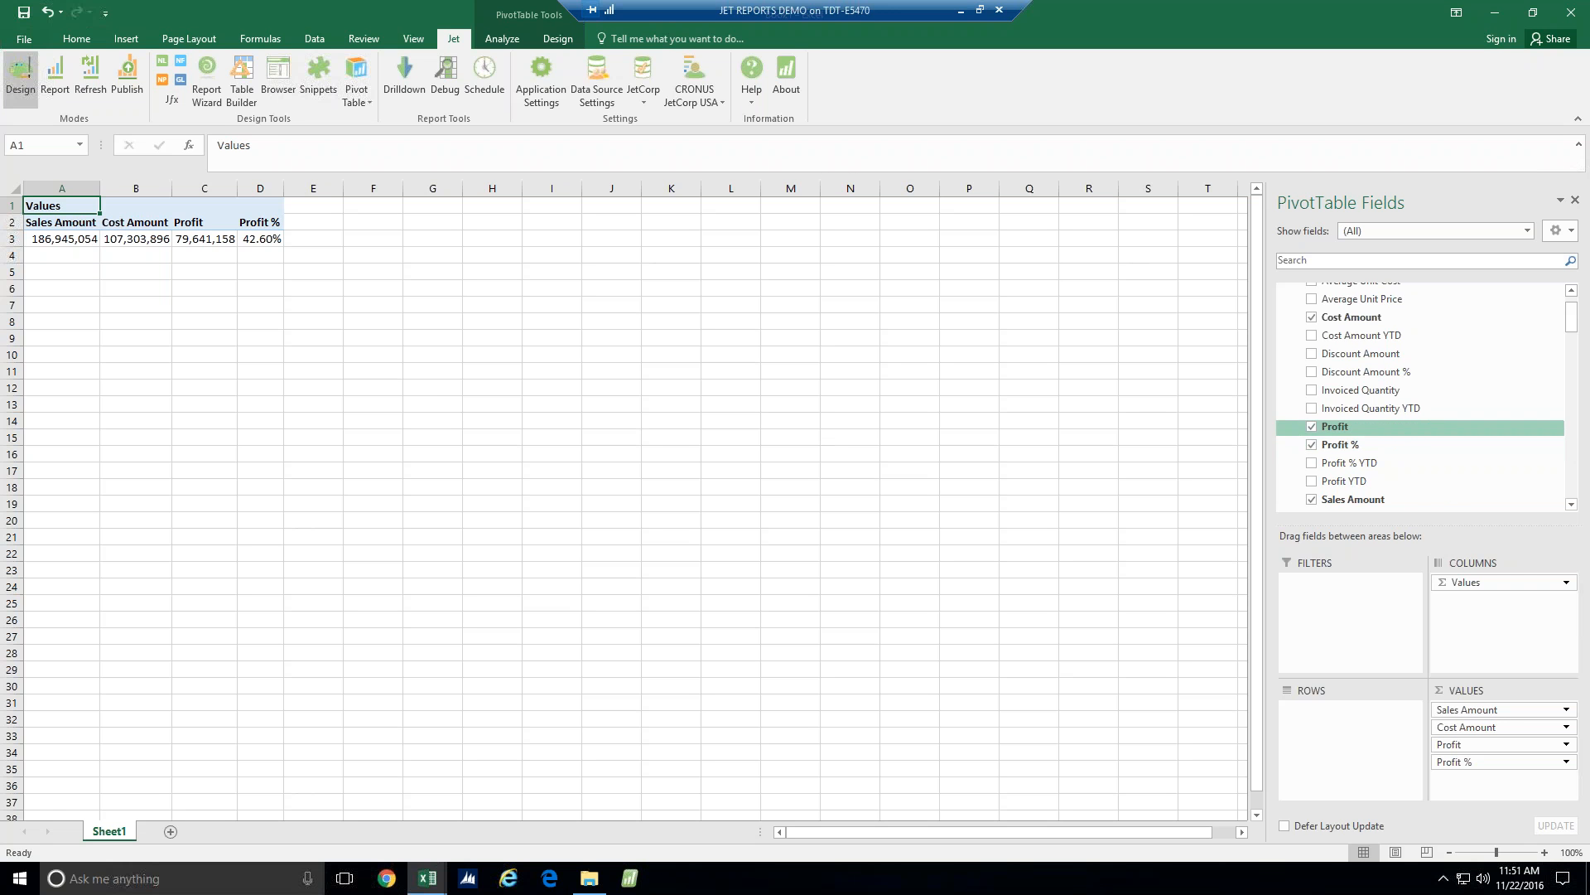
Add the item hierarchy by Item Category by Product Group to the rows and the posting date's Date YQMD to the columns
scroll(1431, 440, down, 3)
scroll(1431, 441, down, 5)
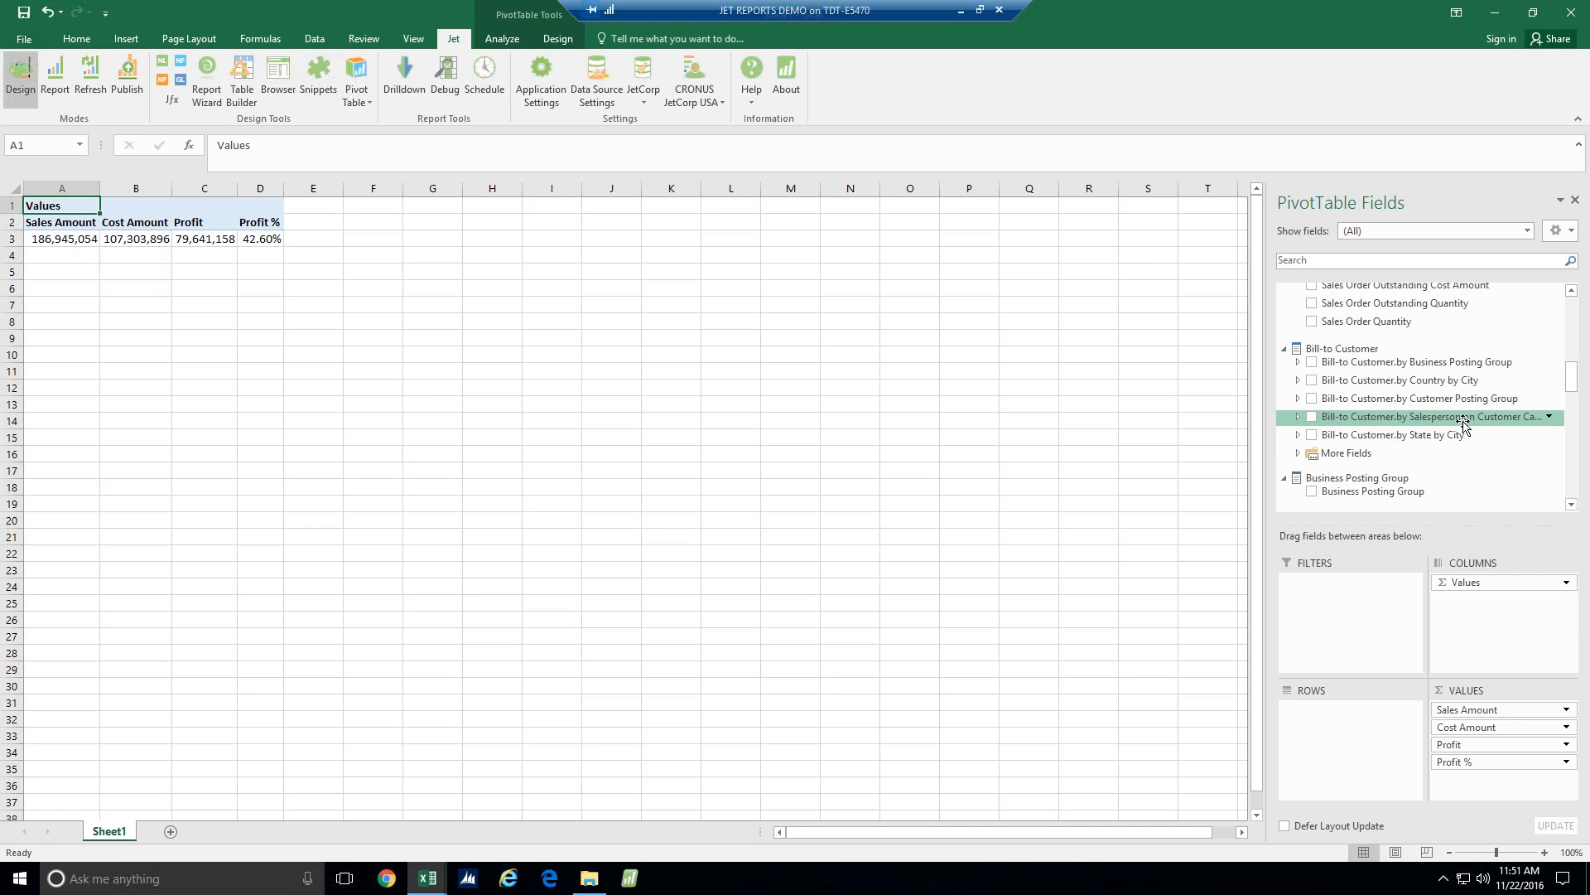
scroll(1457, 422, down, 2)
scroll(1477, 419, down, 5)
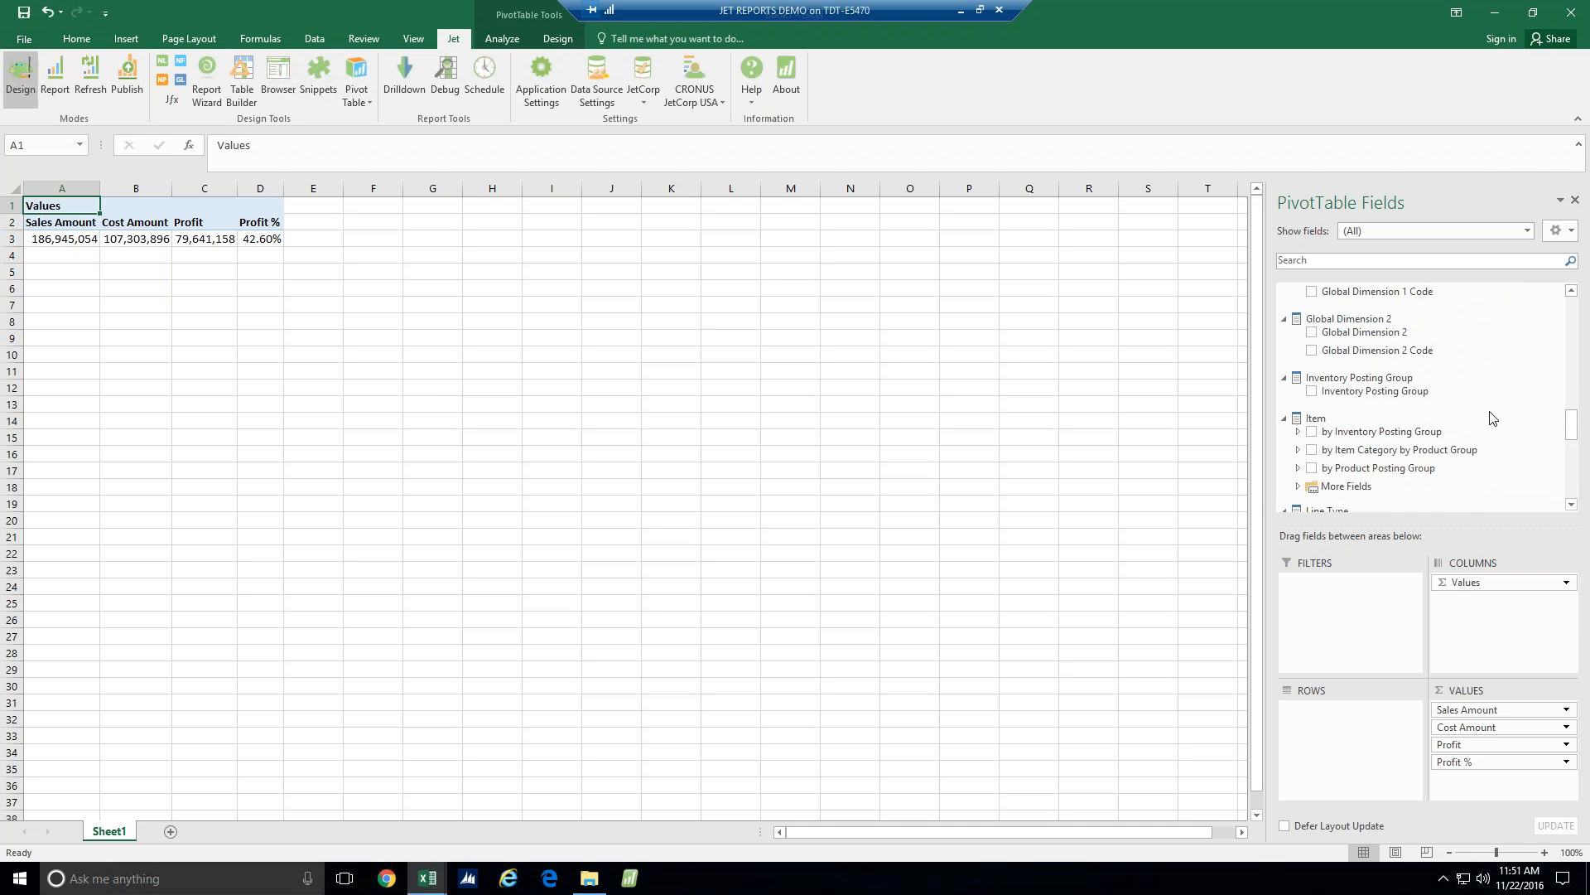
scroll(1492, 417, down, 1)
click(1310, 412)
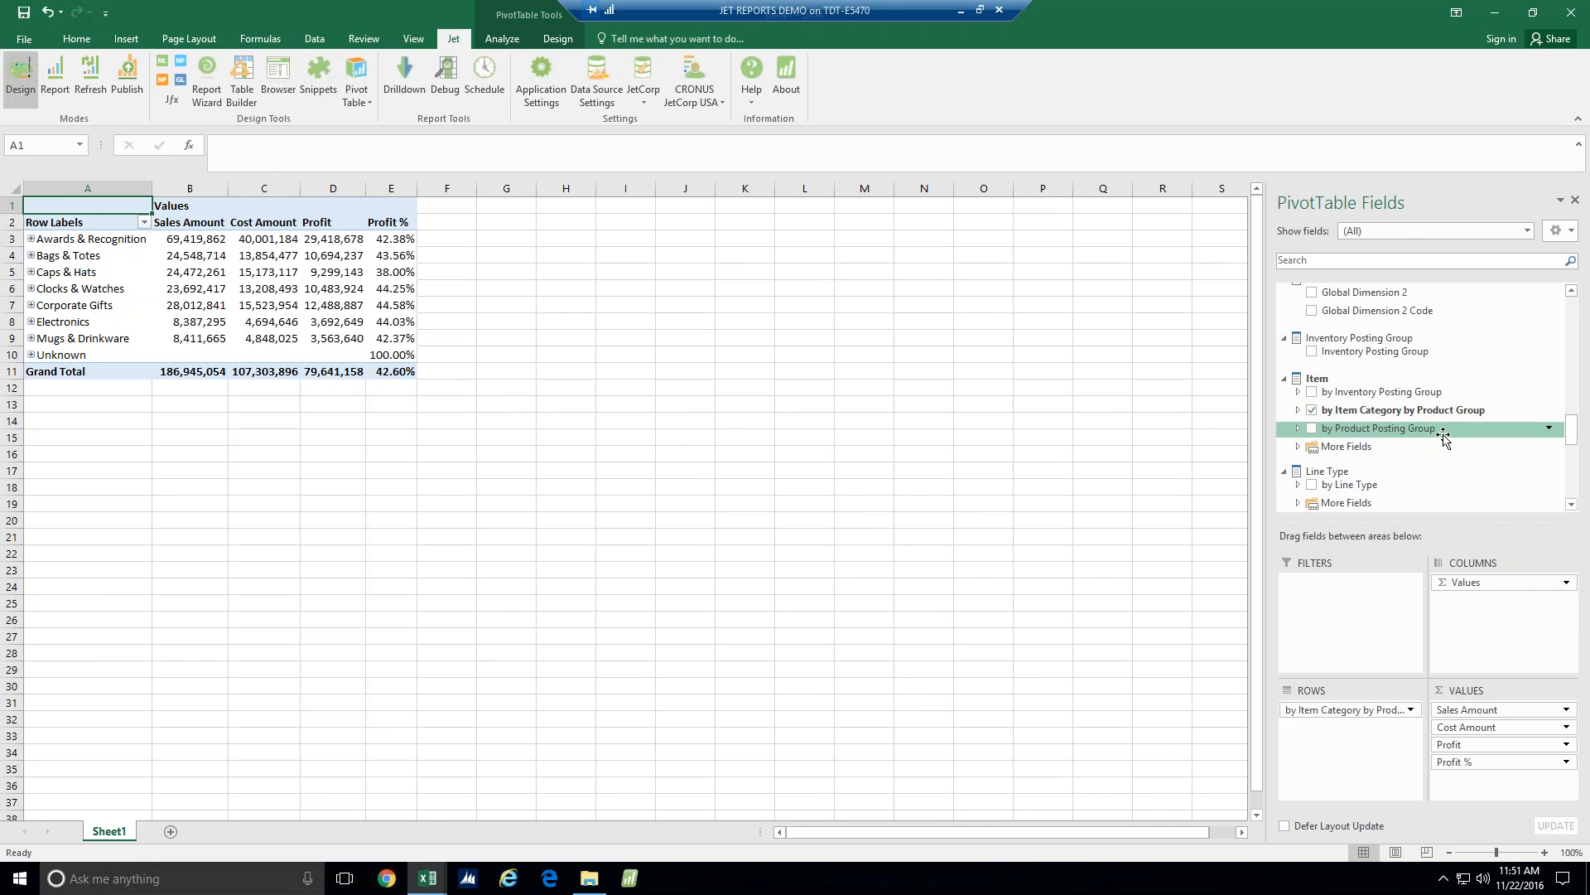
scroll(1328, 418, down, 2)
click(1311, 501)
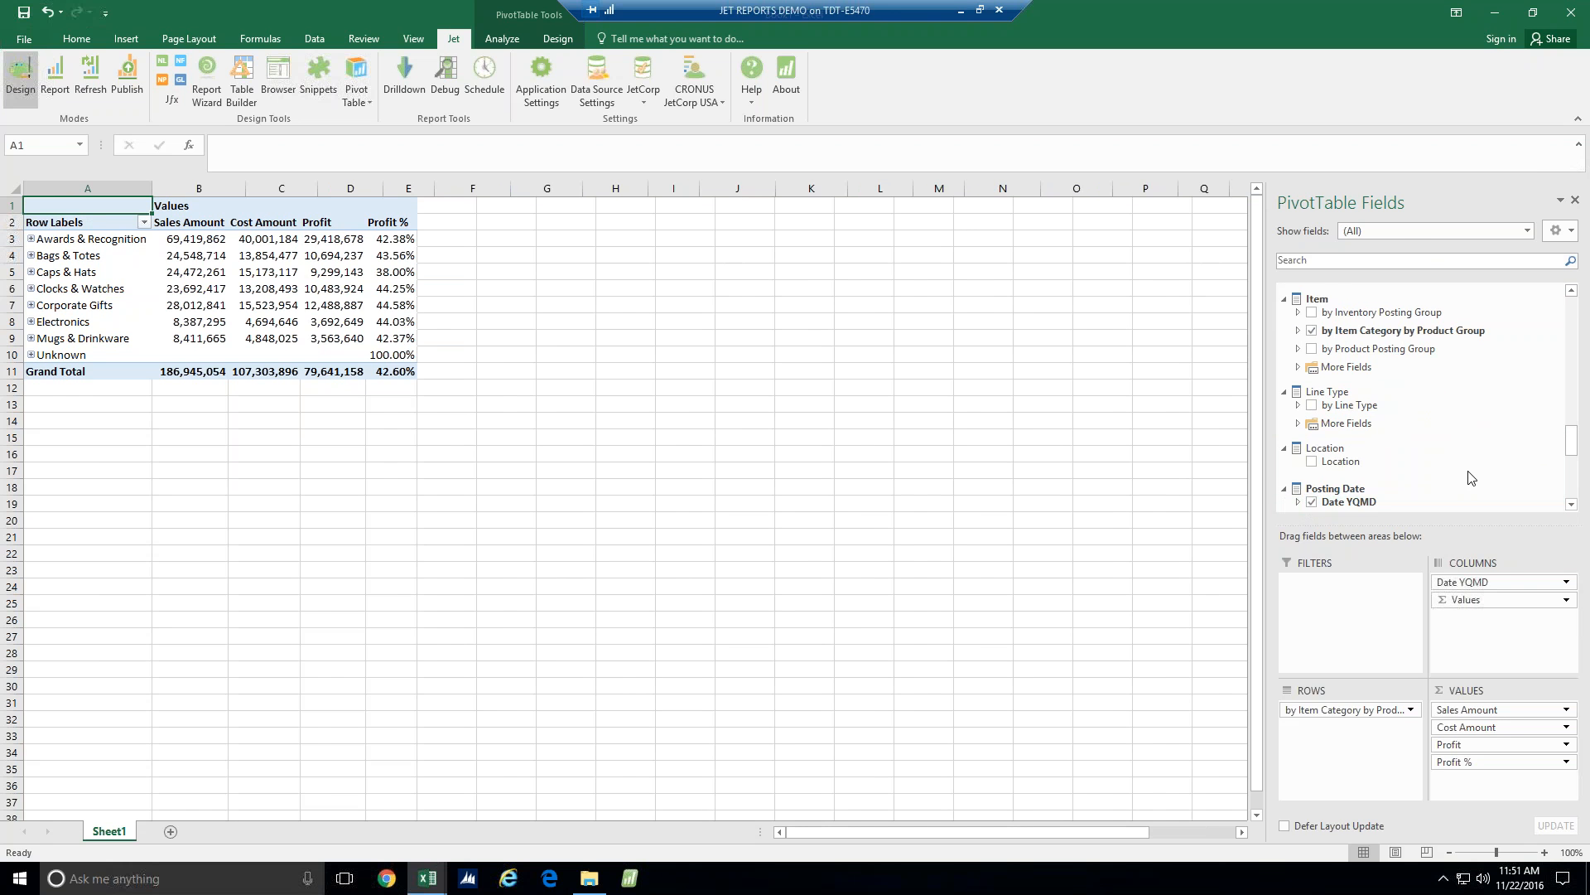
click(1154, 534)
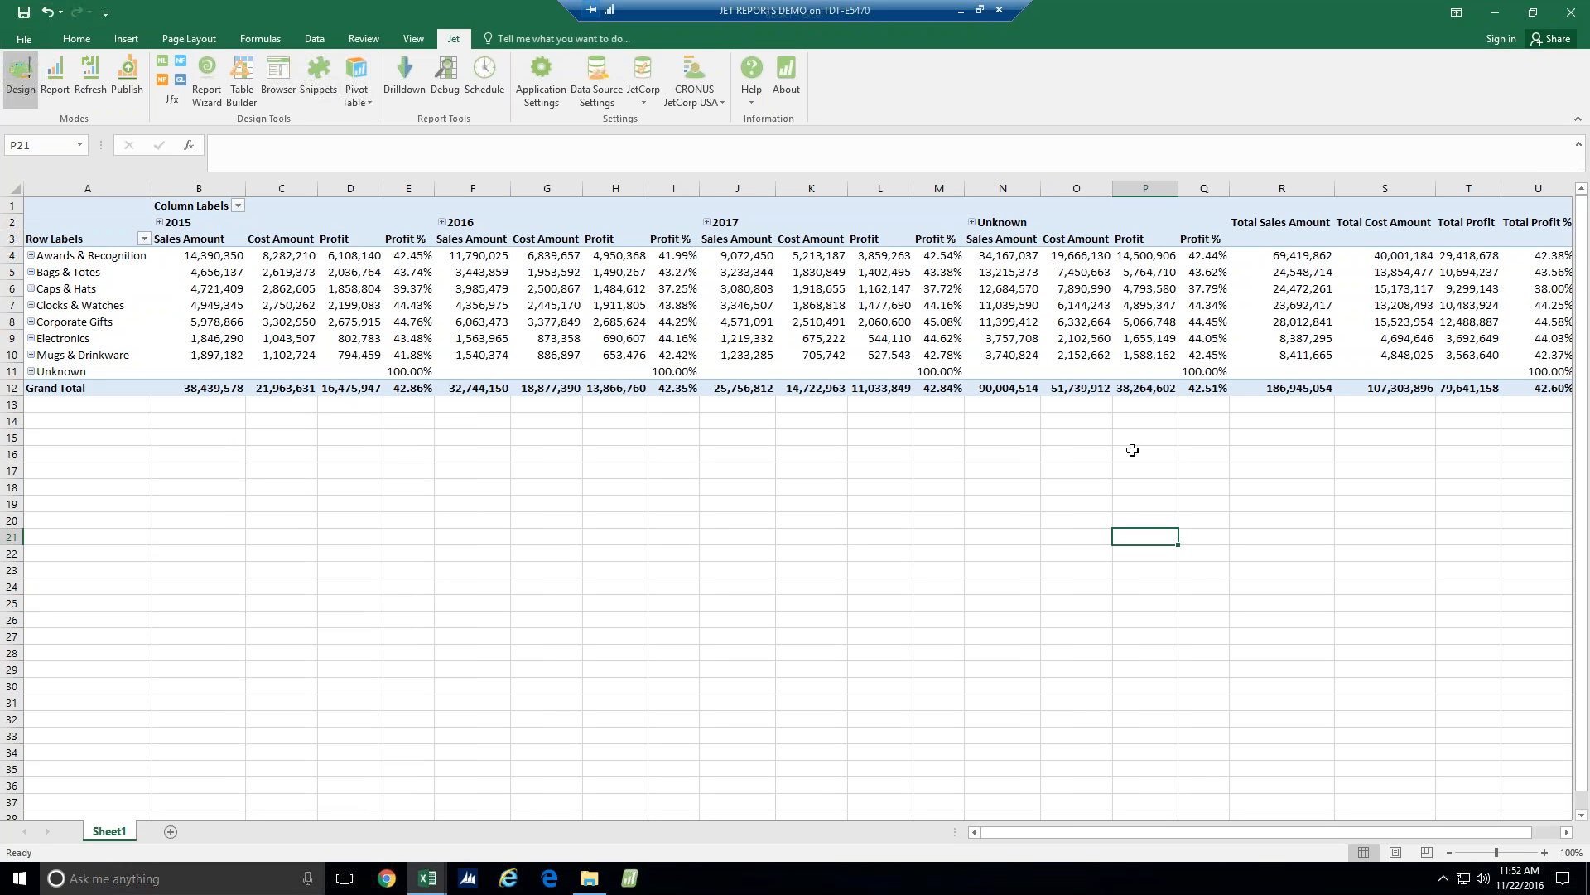
Expand the 2016 column through 2016 Q2 and 2016 May to examine the individual days
click(454, 223)
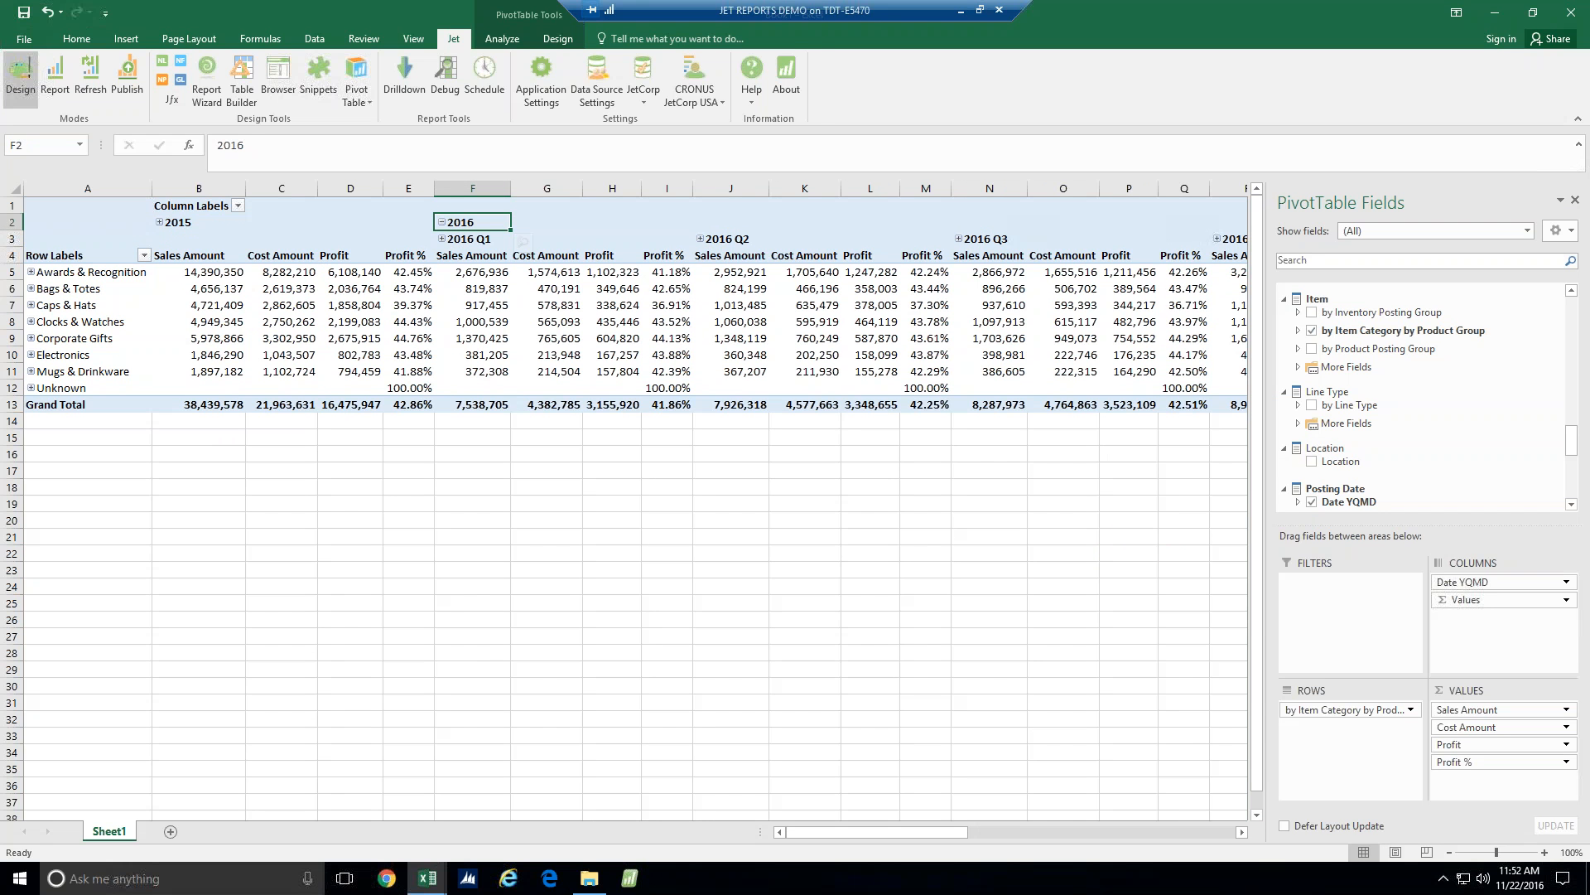
click(701, 239)
click(904, 559)
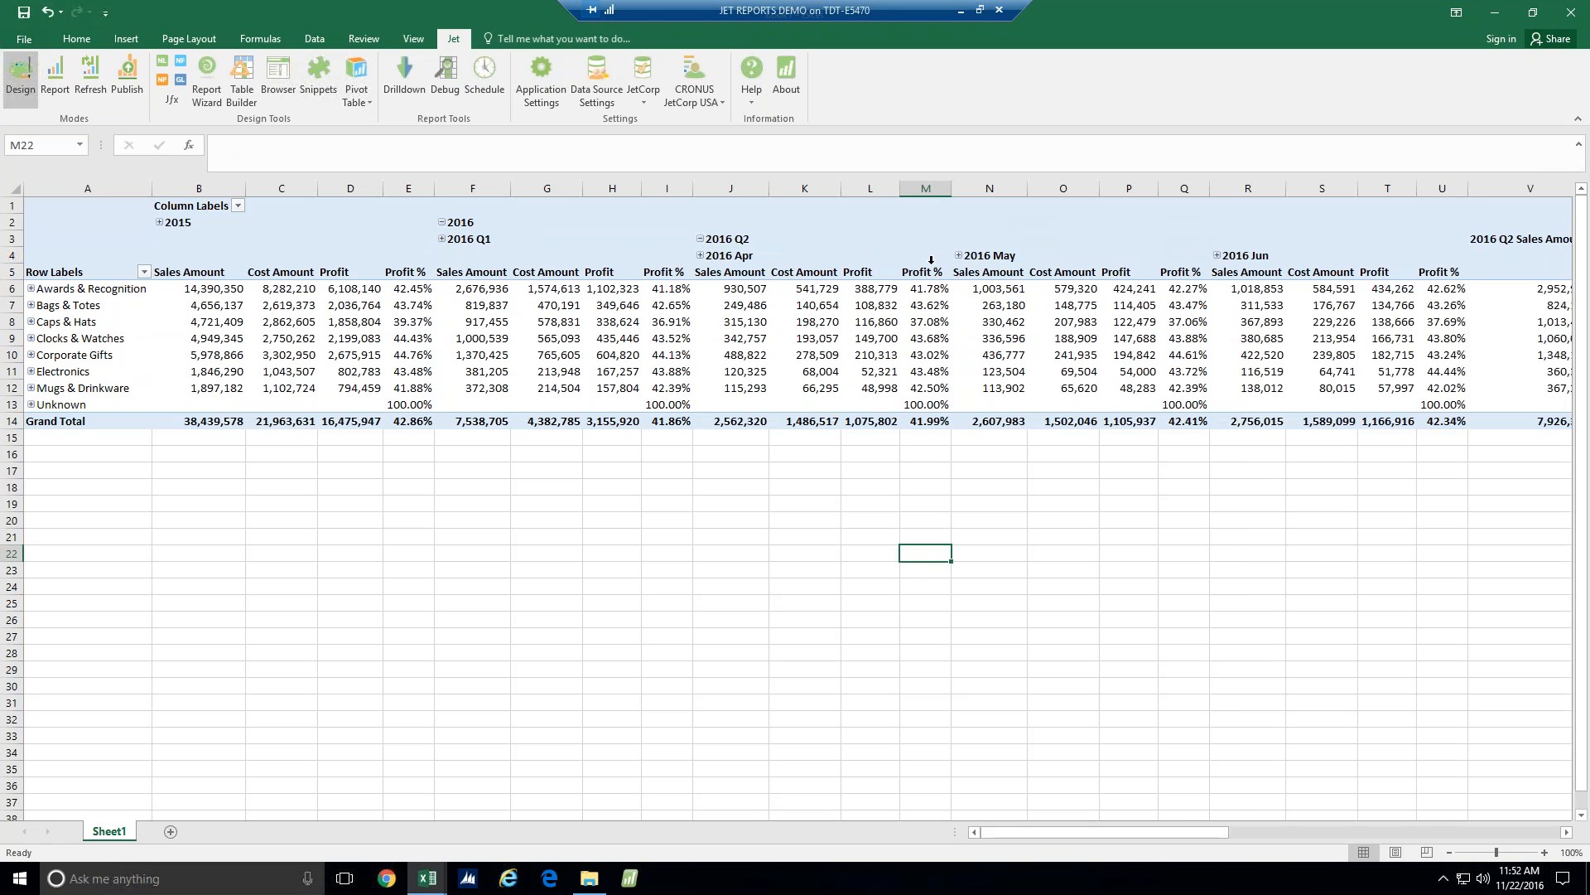
click(959, 255)
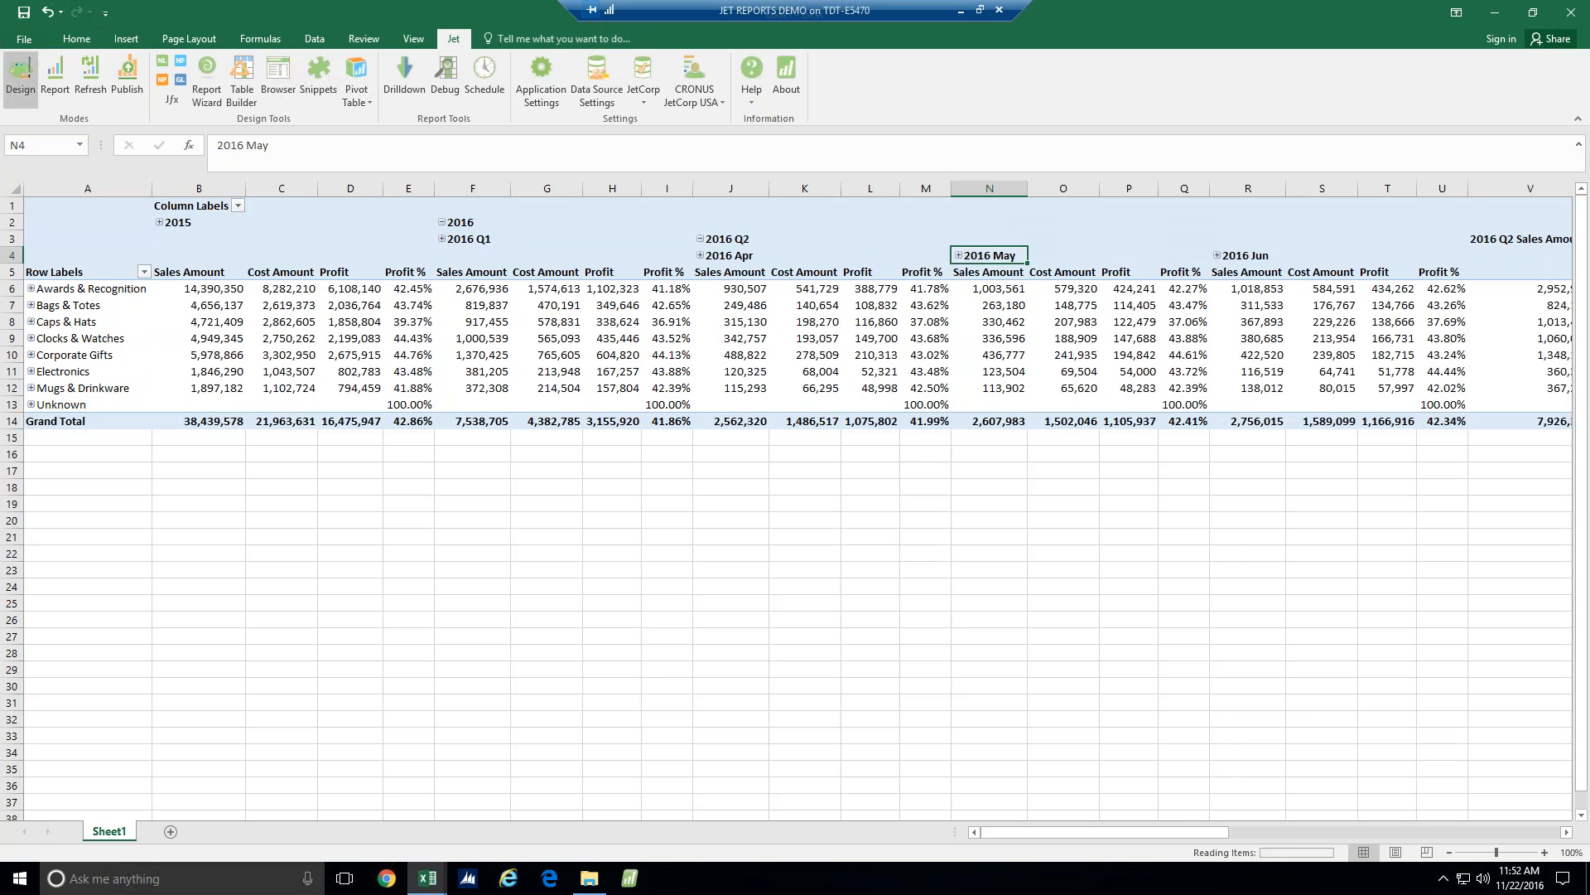
click(1048, 584)
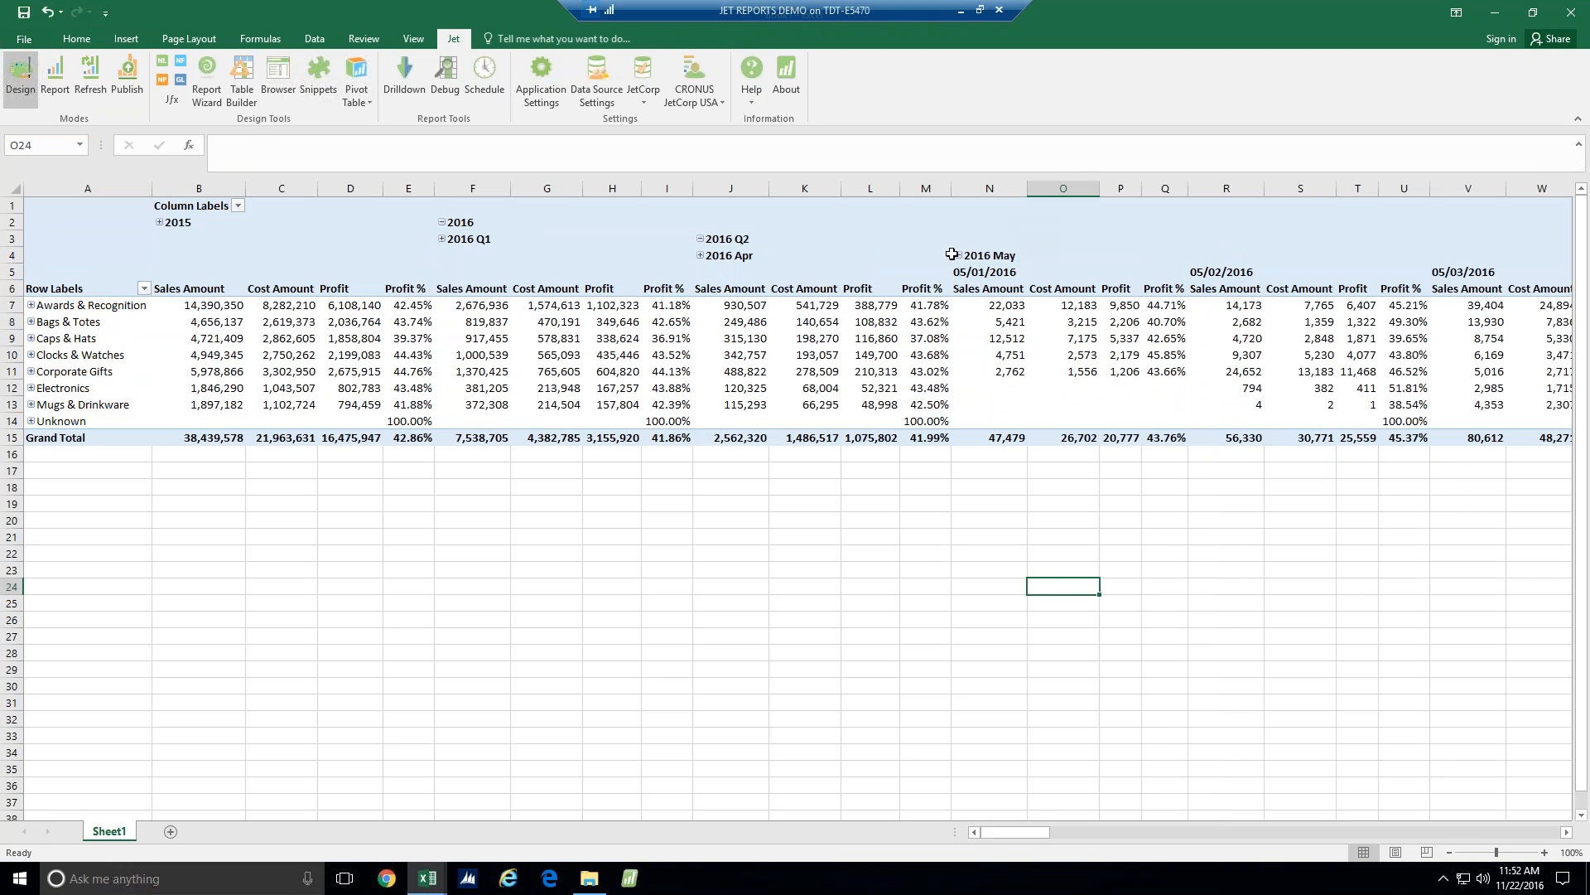
Collapse 2016 May, 2016 Q2 and 2016 back to the year level
click(956, 255)
click(724, 237)
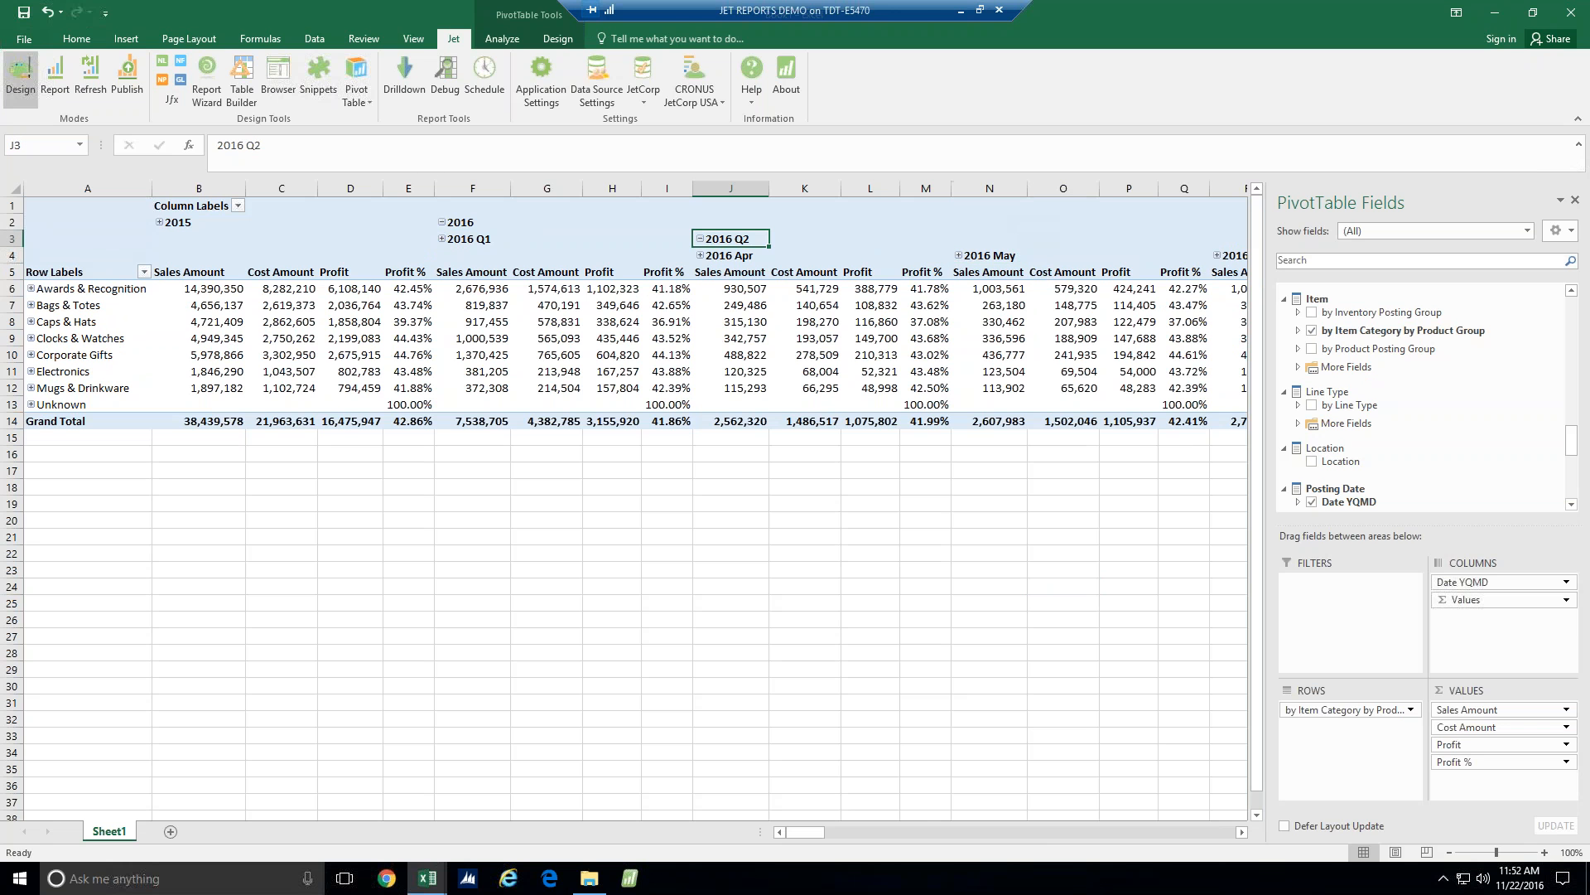
click(700, 240)
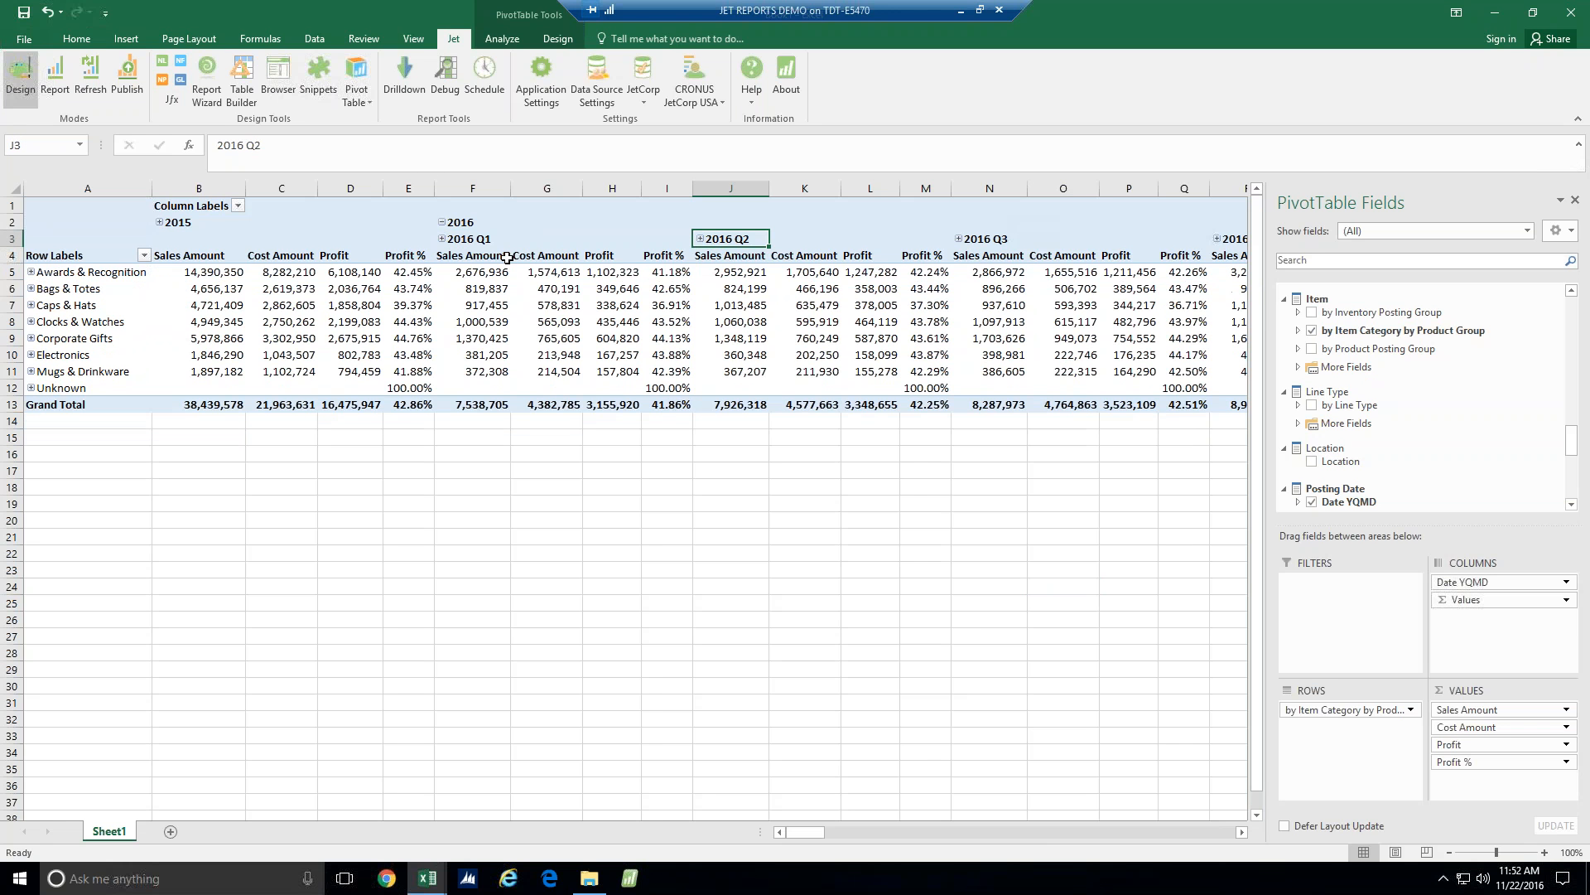
click(443, 223)
Expand the 2015 column through 2015 Q2 and 2015 May to examine the daily figures
click(159, 222)
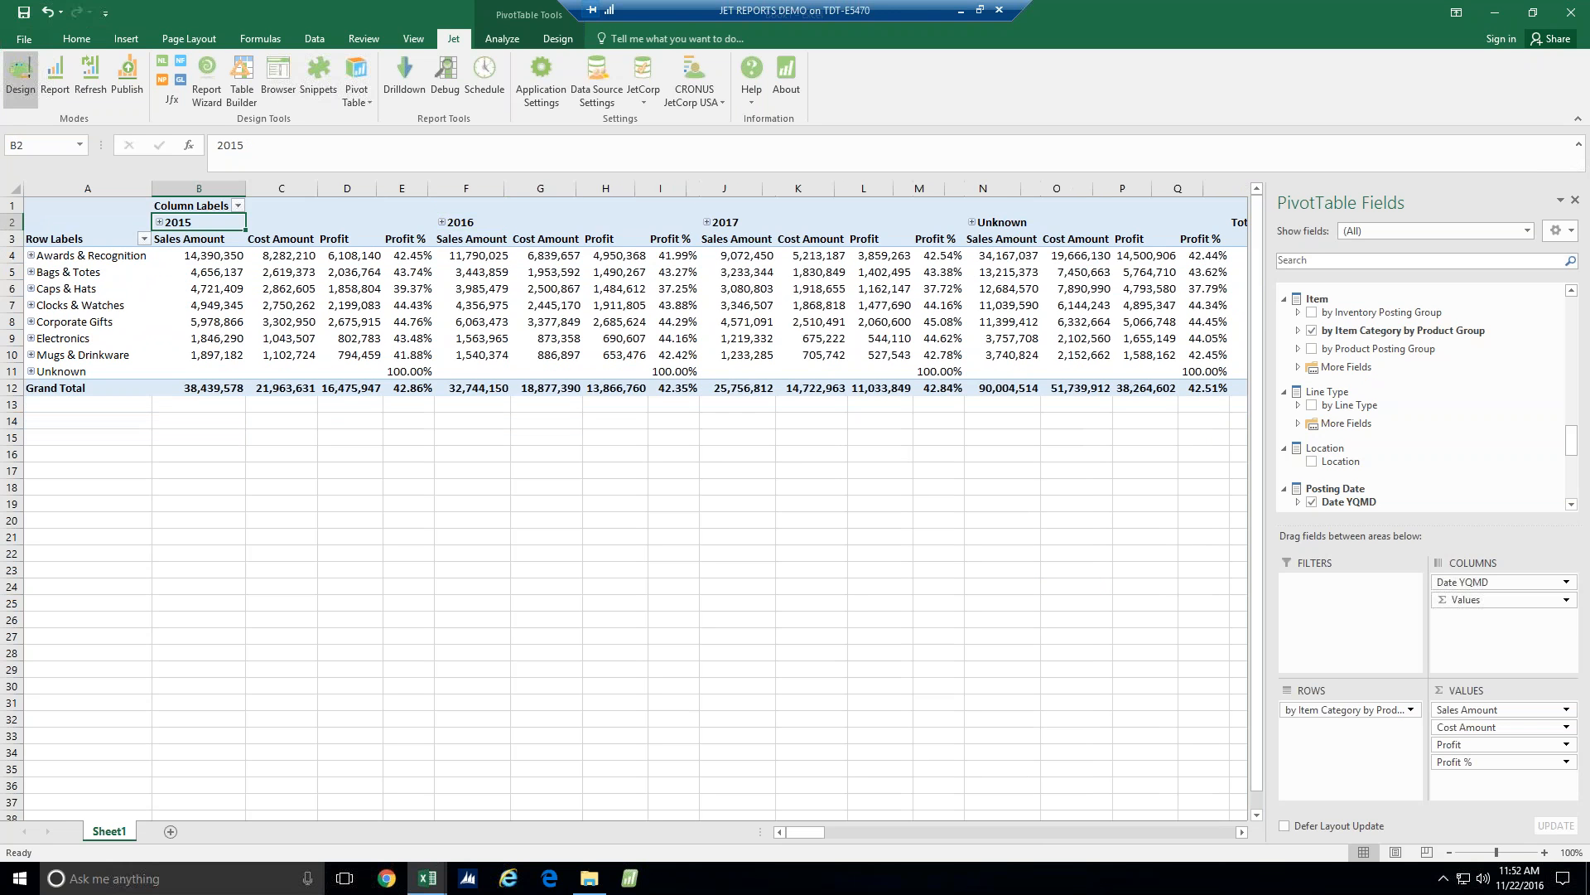
click(434, 239)
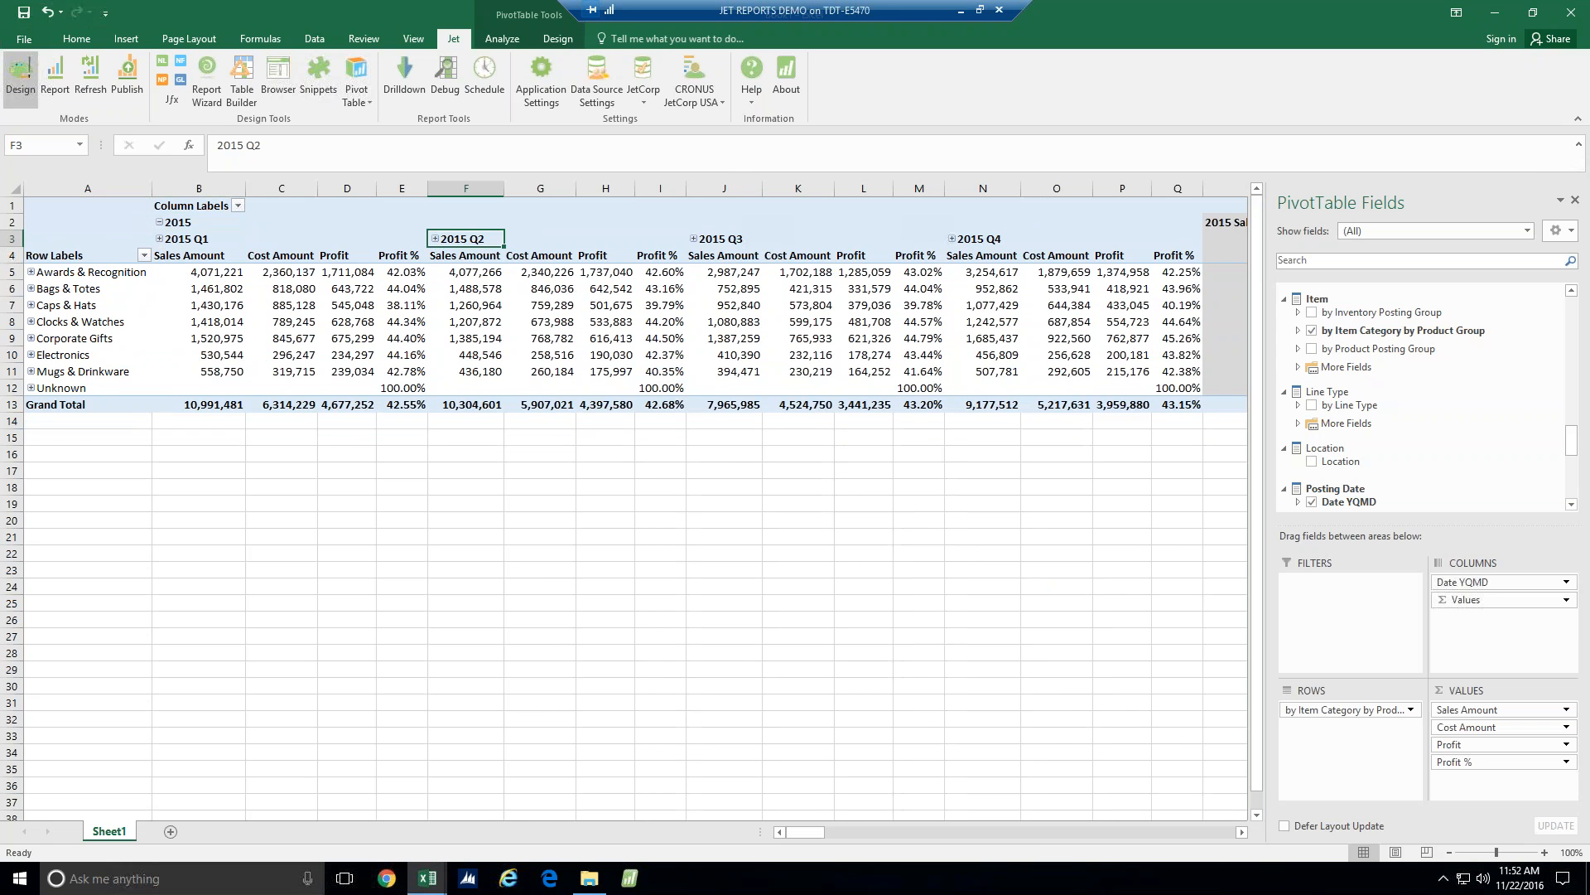
click(694, 256)
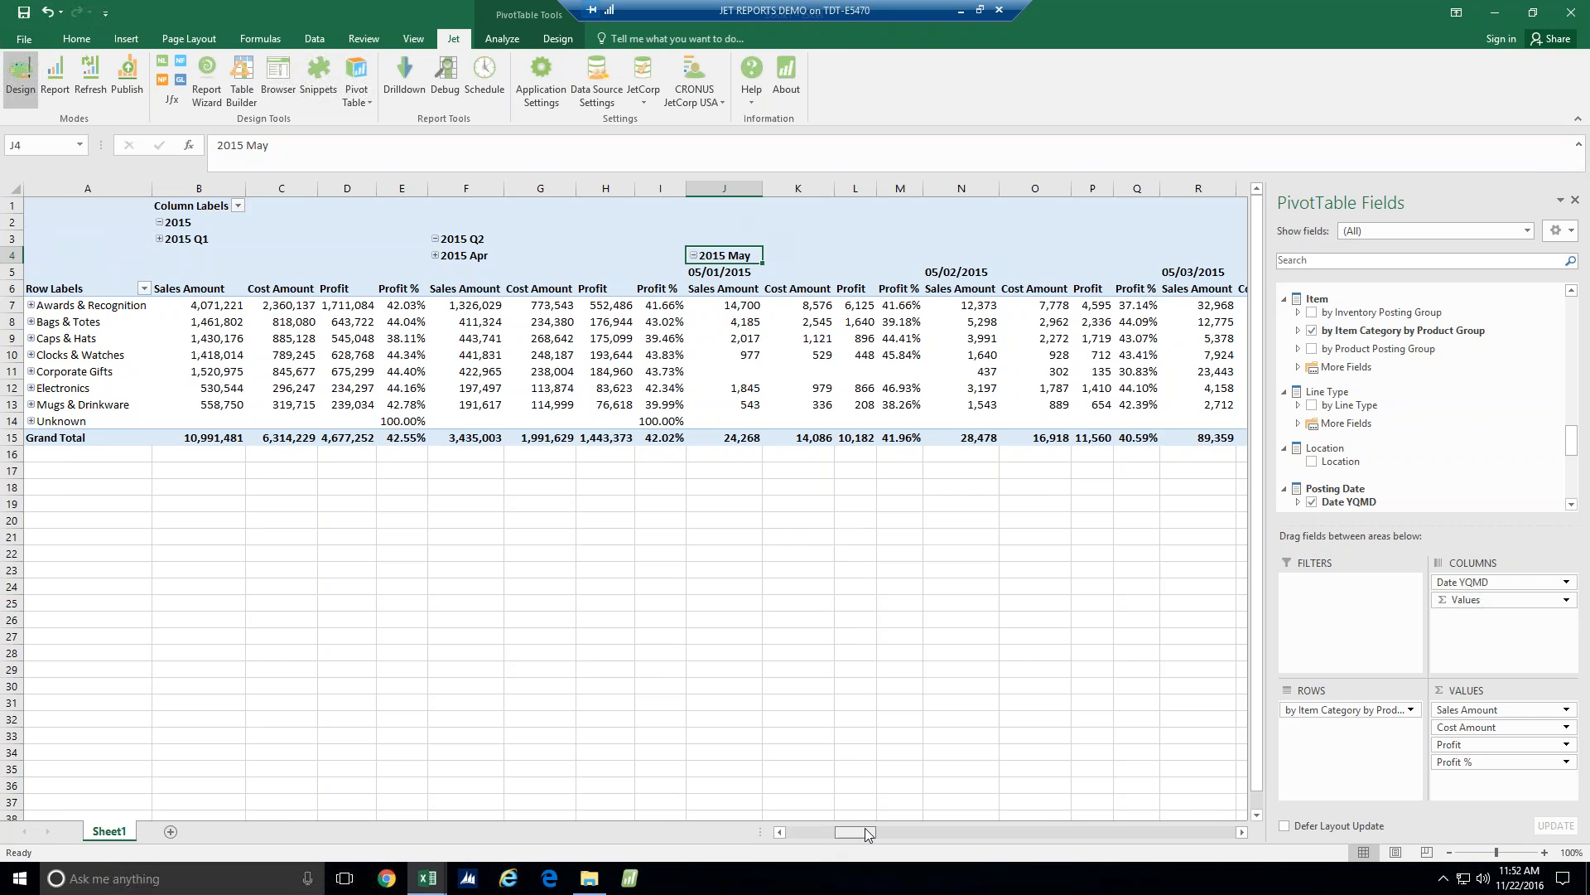
drag(865, 831, 794, 833)
click(594, 222)
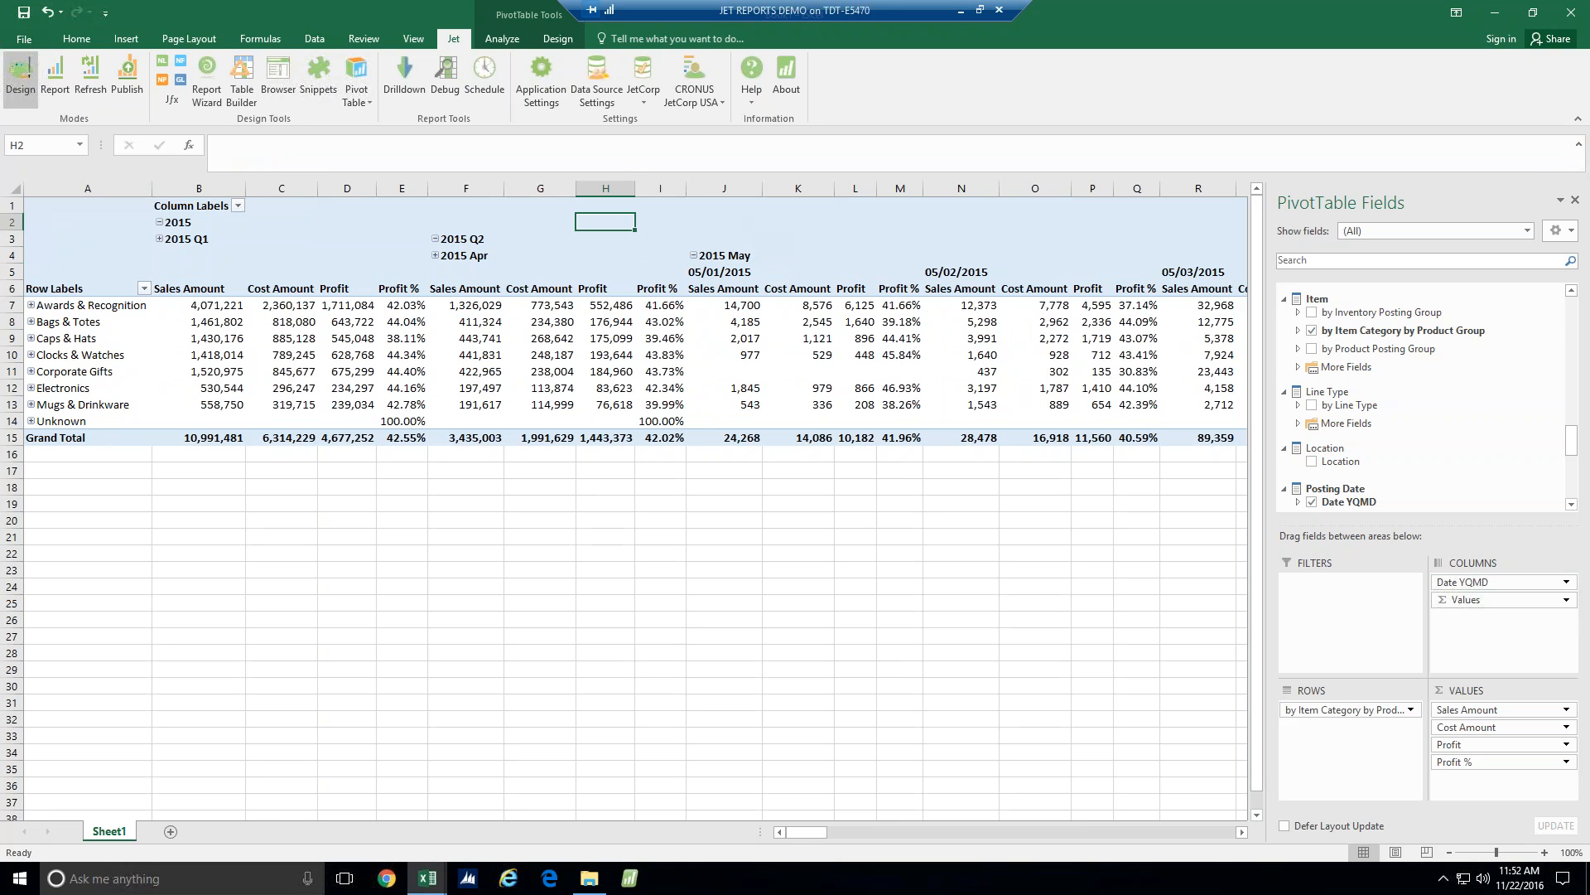
Try Date YQMD in the rows beneath the item category, with 2015 collapsed to the year level, and return it to the columns
drag(1517, 585, 1352, 743)
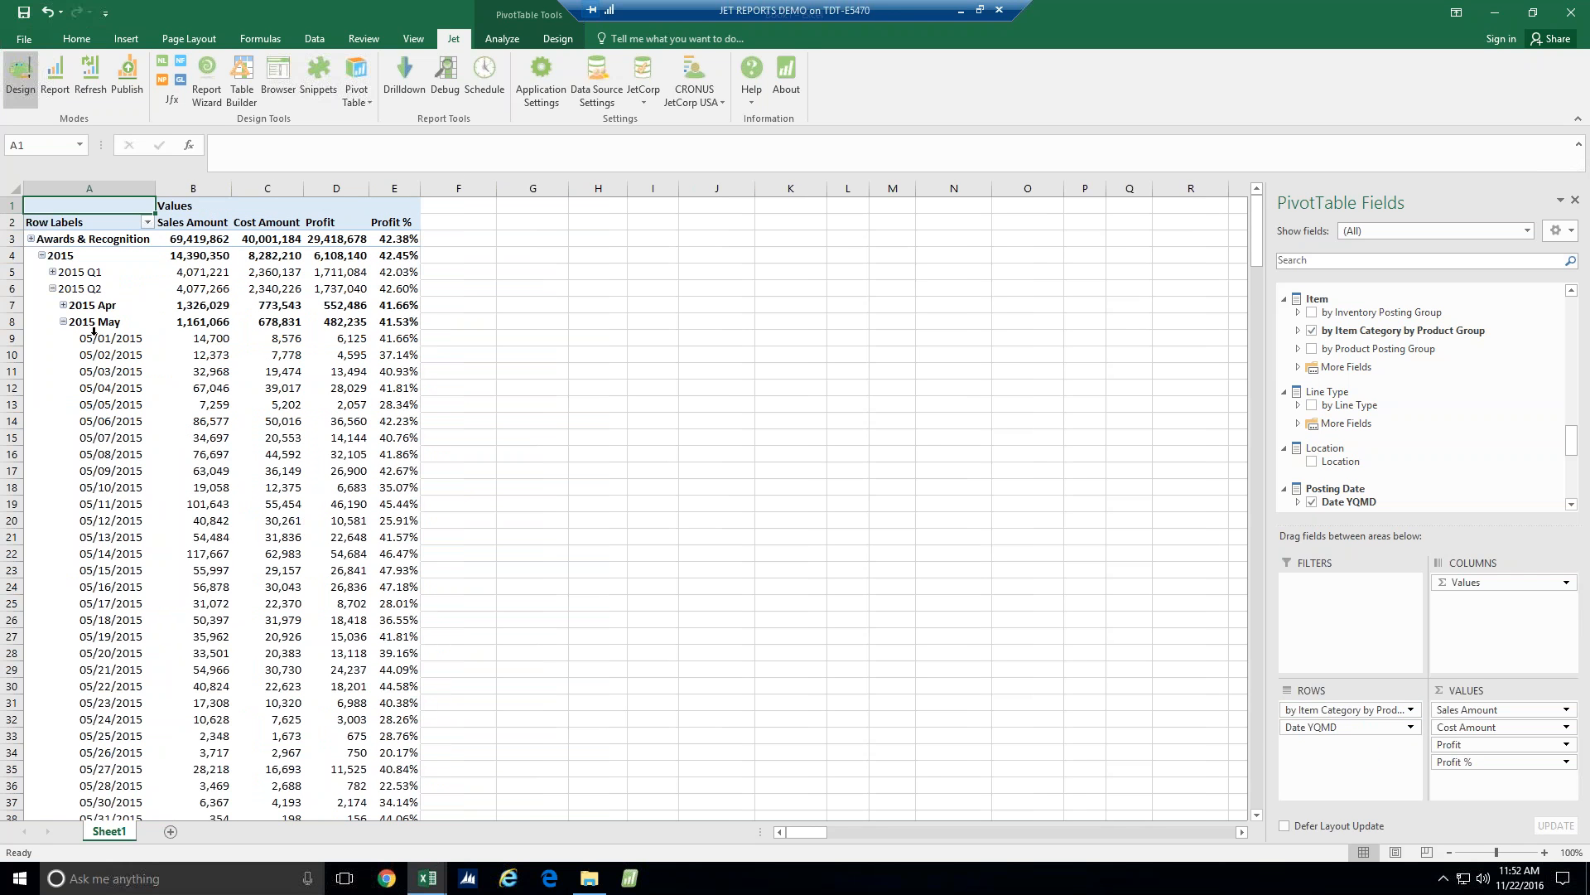
click(63, 322)
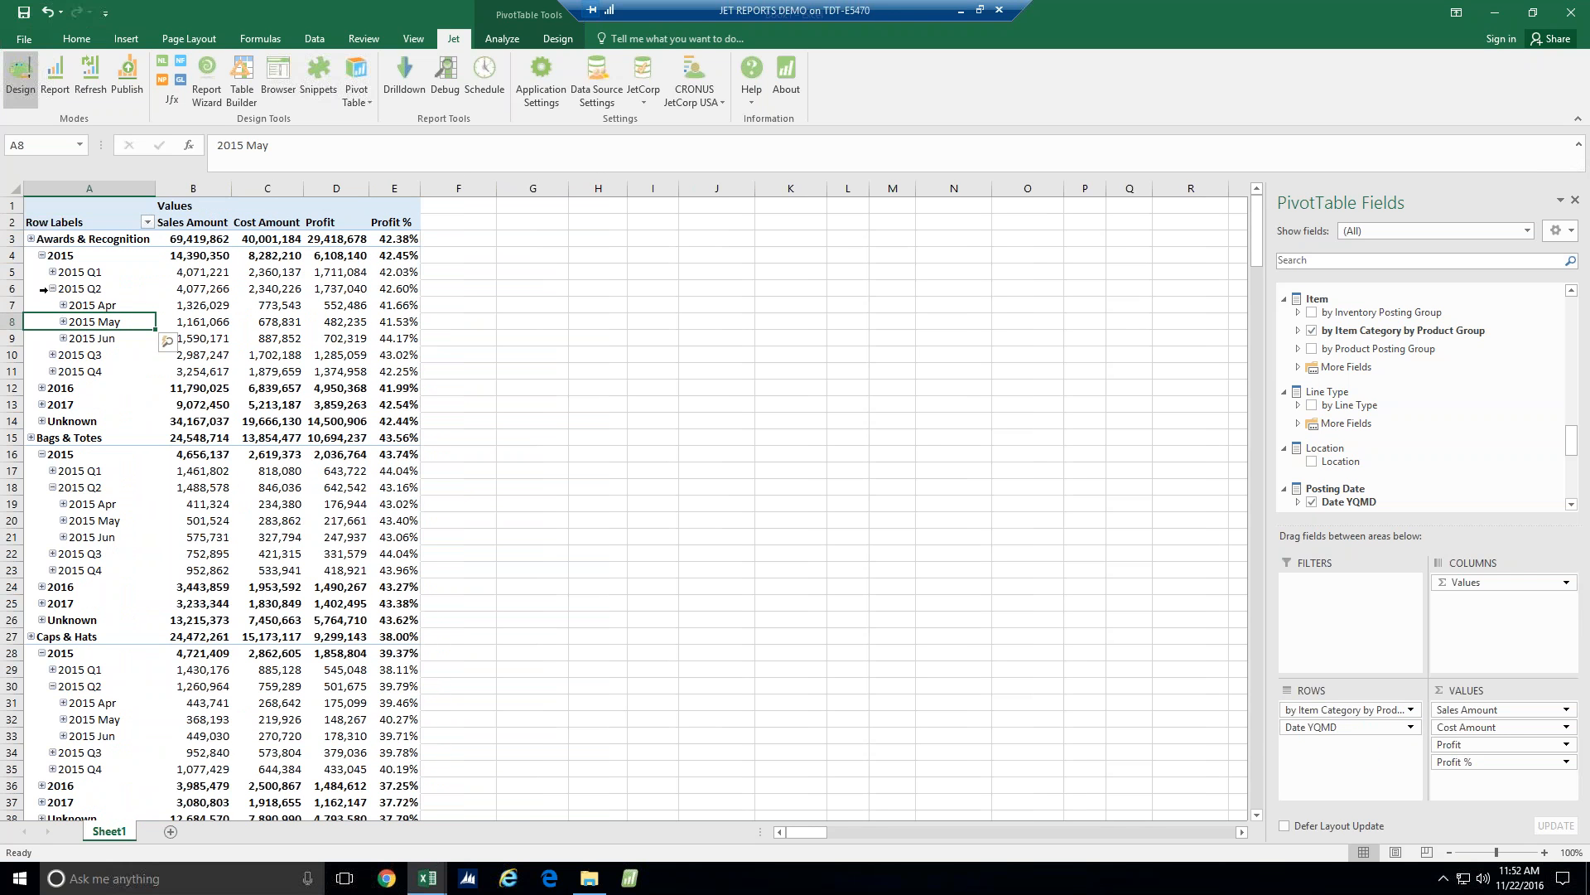
click(53, 288)
click(42, 256)
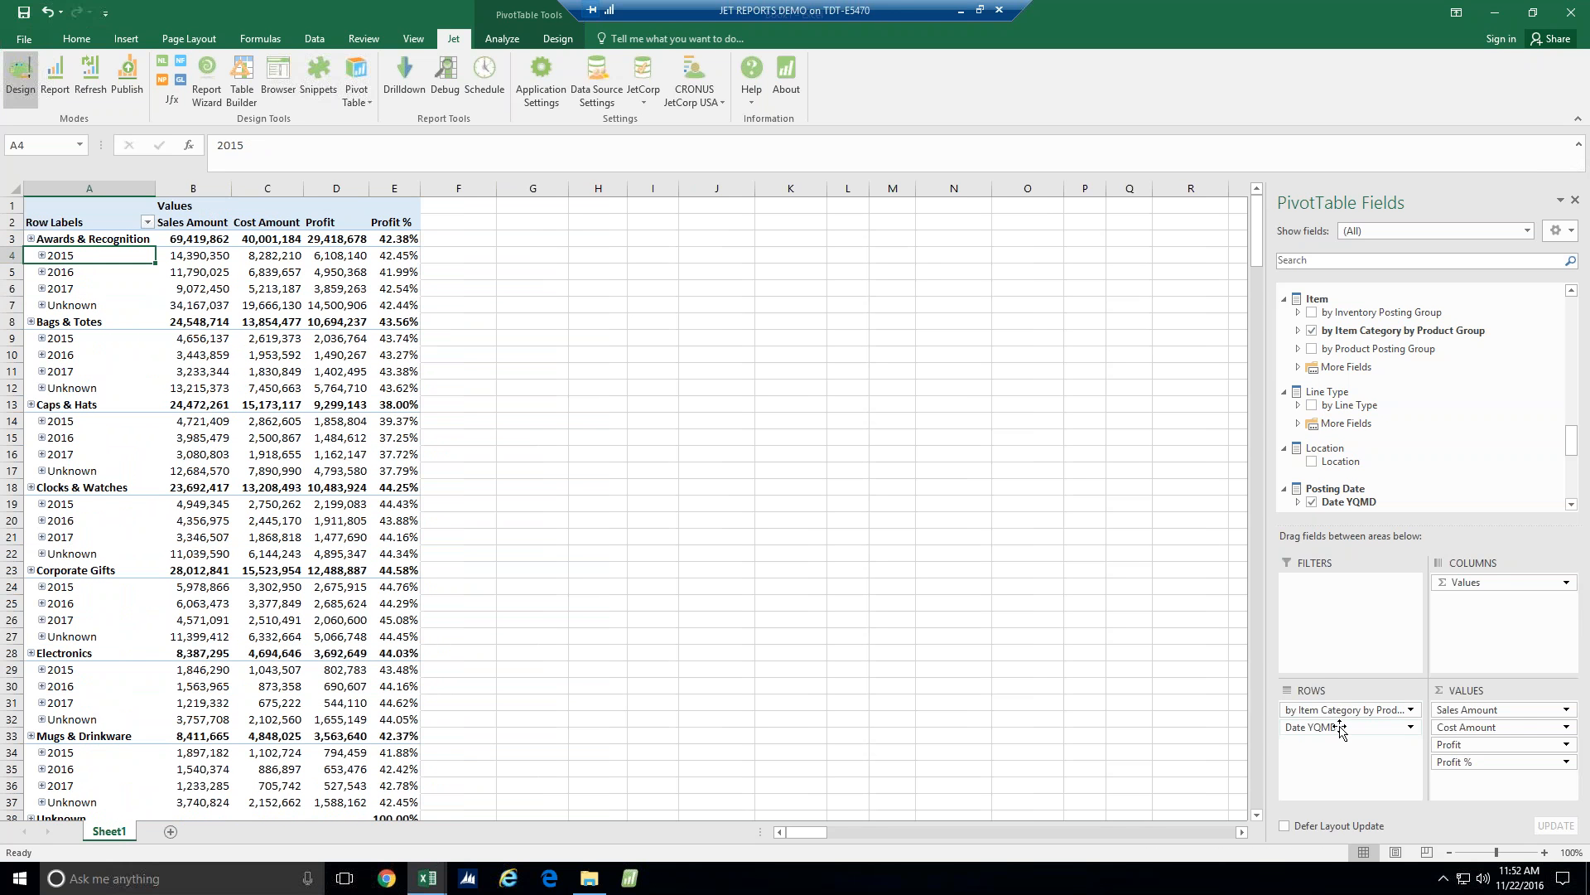
drag(1335, 728, 1494, 583)
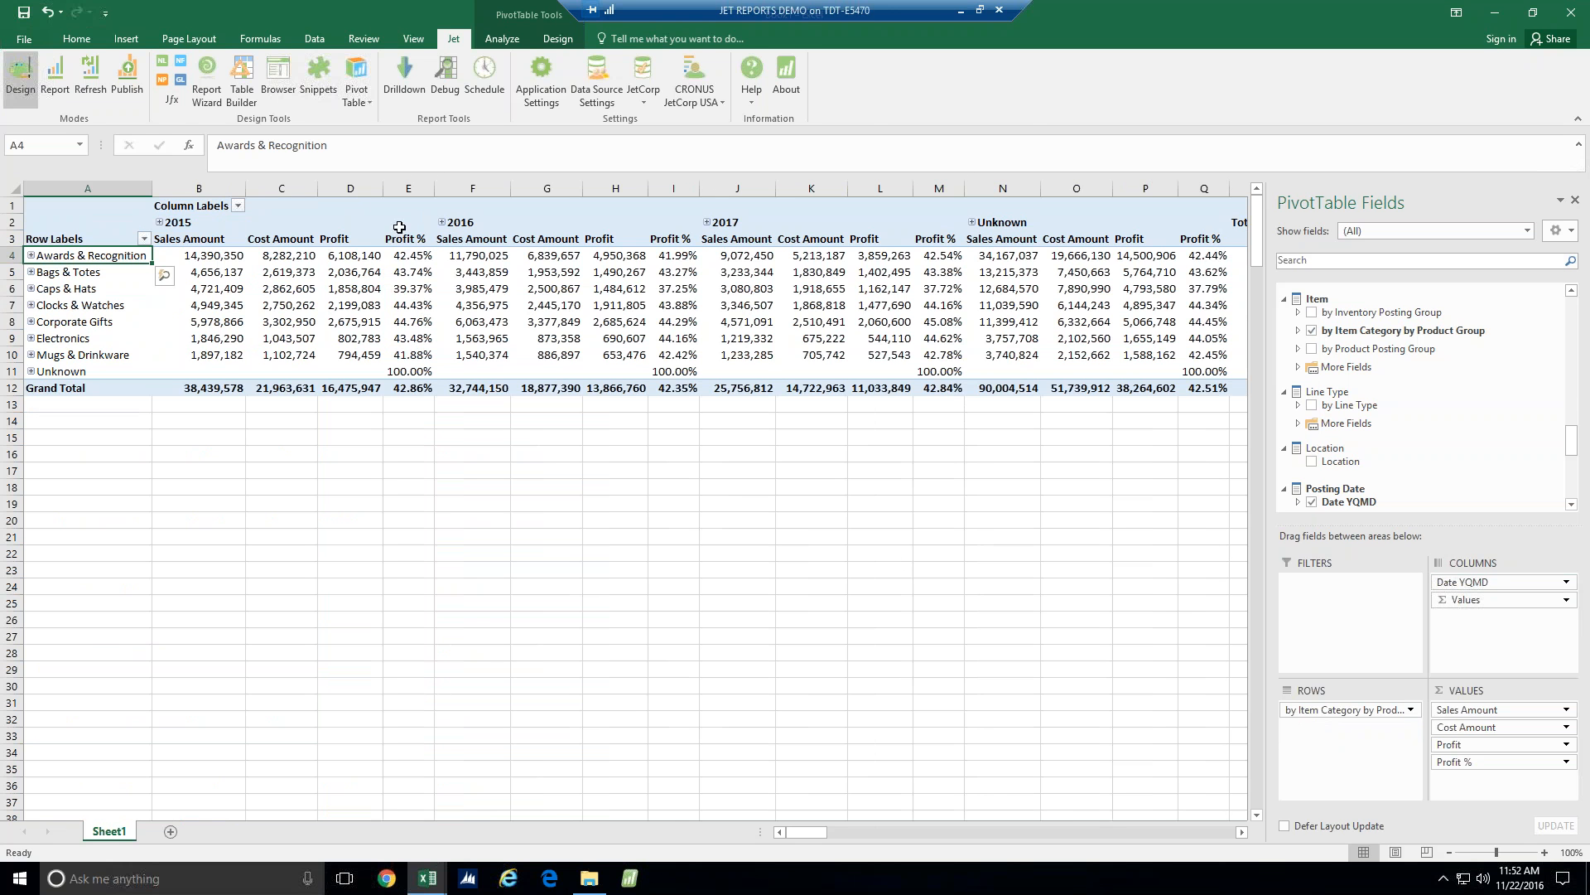
Insert a clustered column PivotChart below the PivotTable and widen it to span columns J to U
click(359, 209)
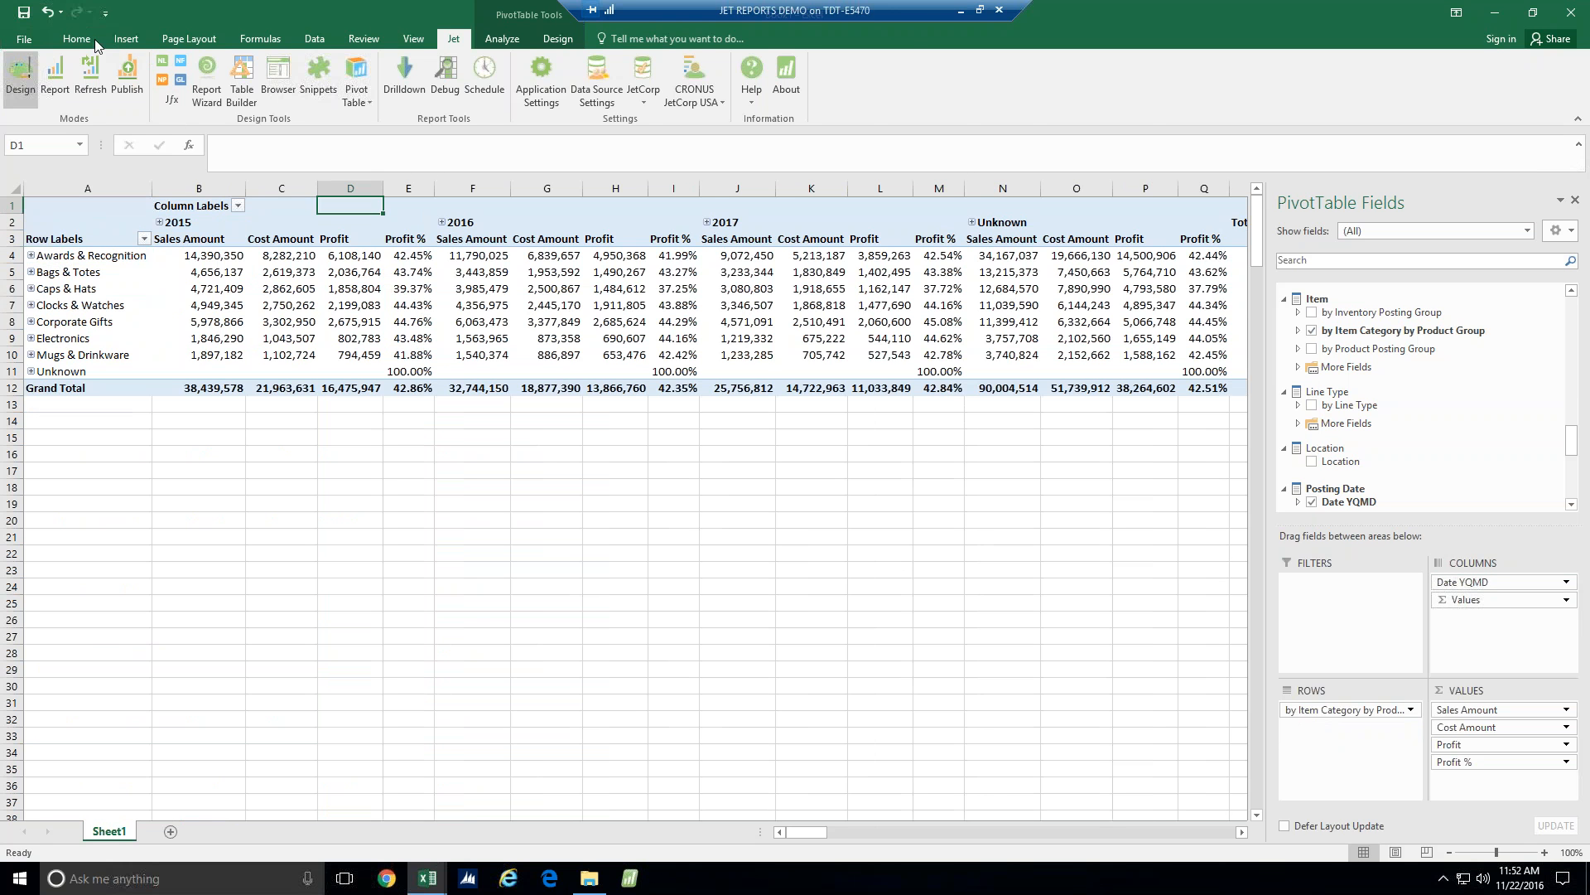
click(129, 38)
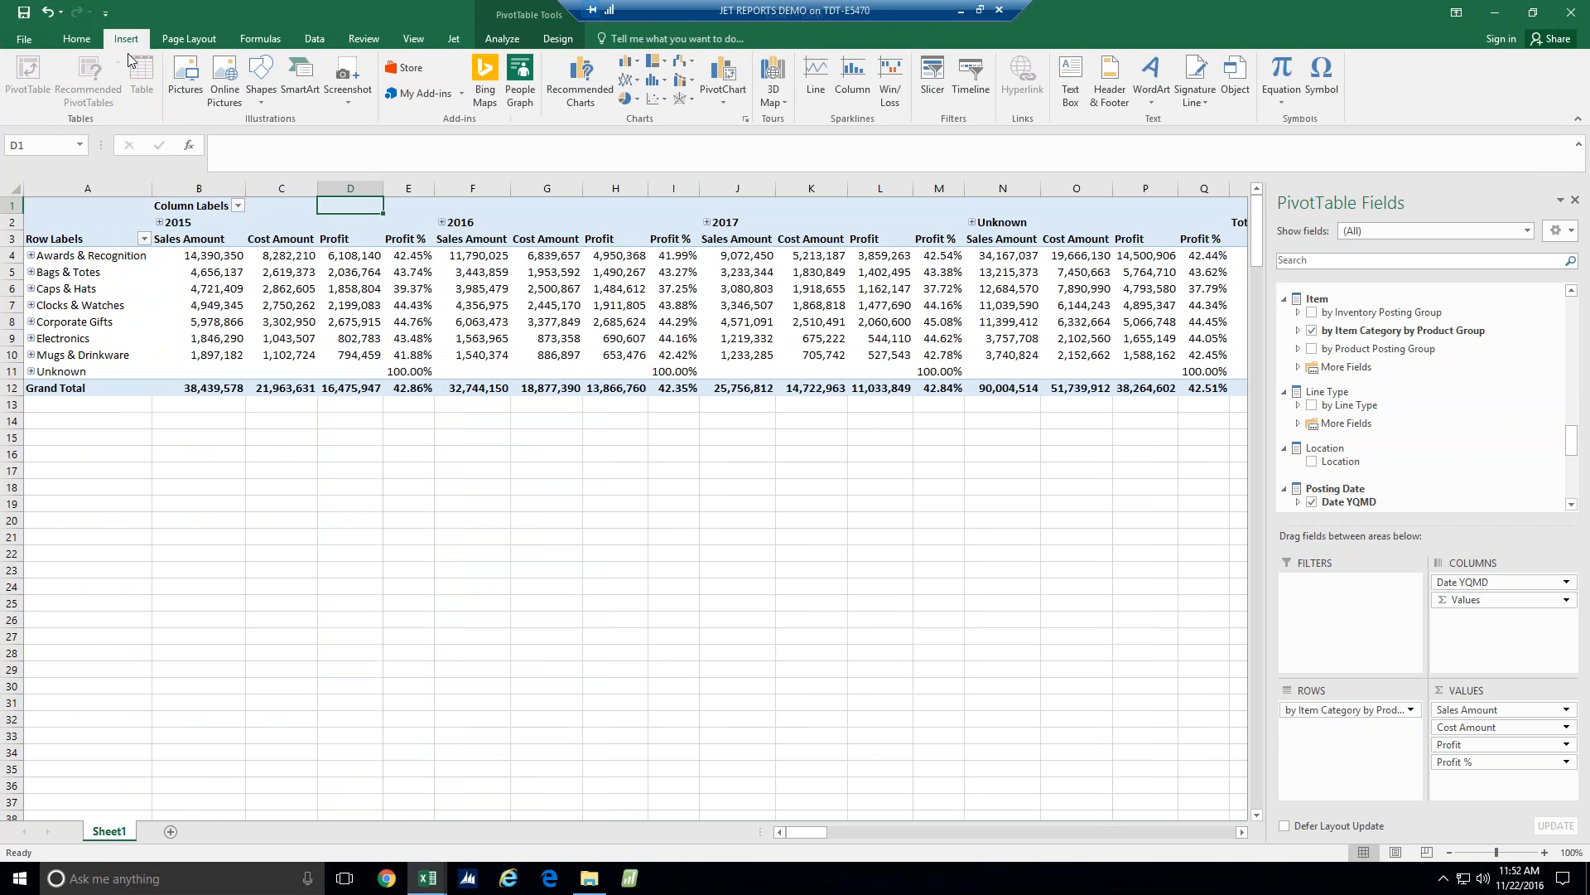
click(629, 63)
click(642, 110)
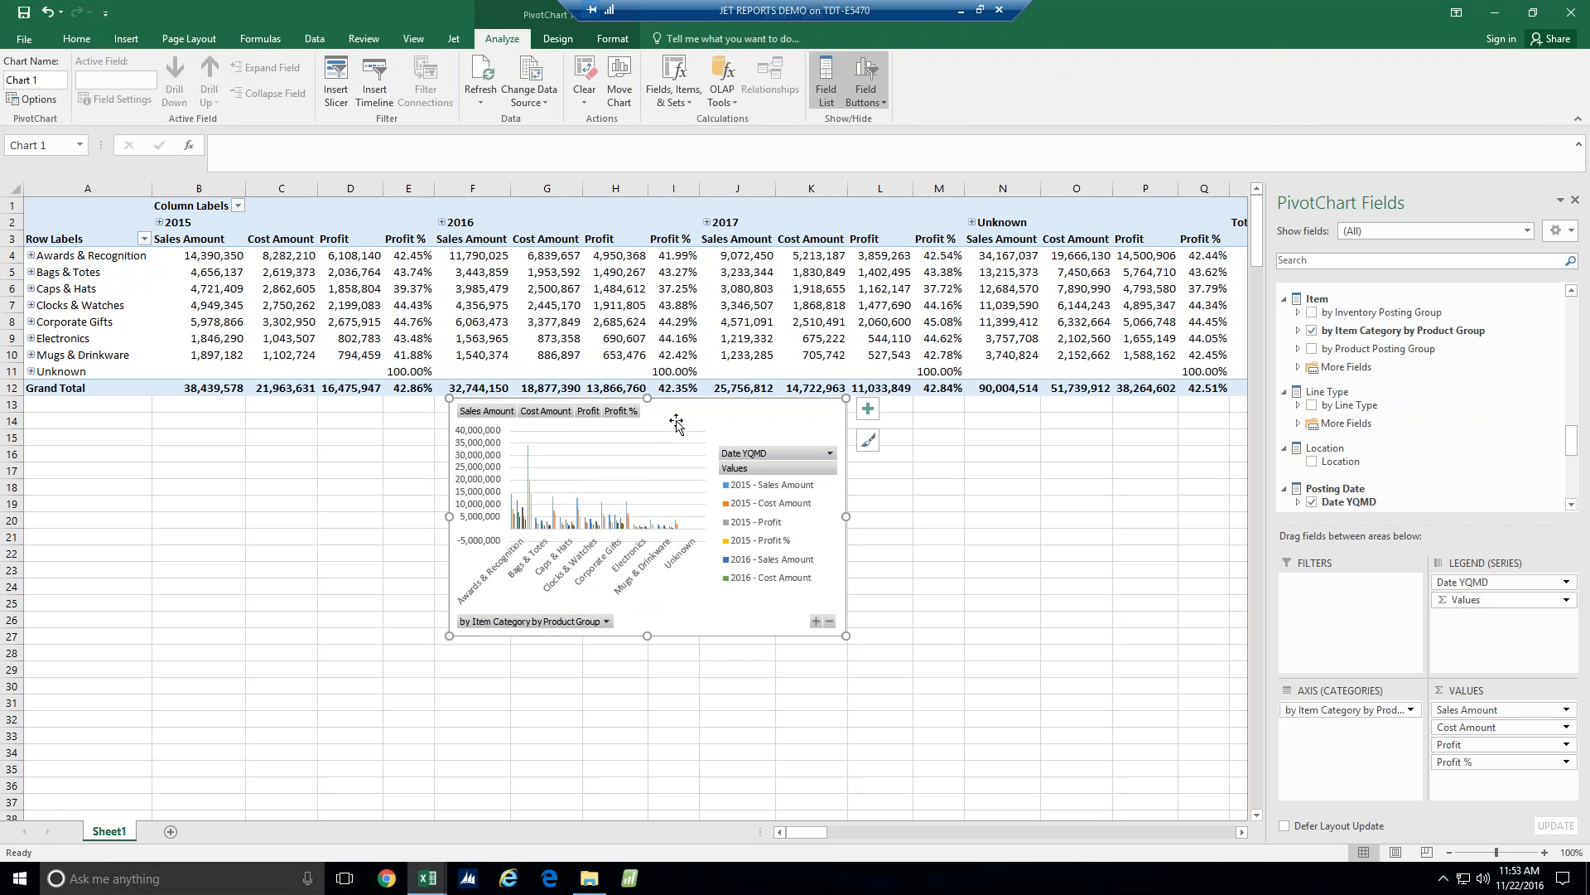
drag(771, 442, 884, 425)
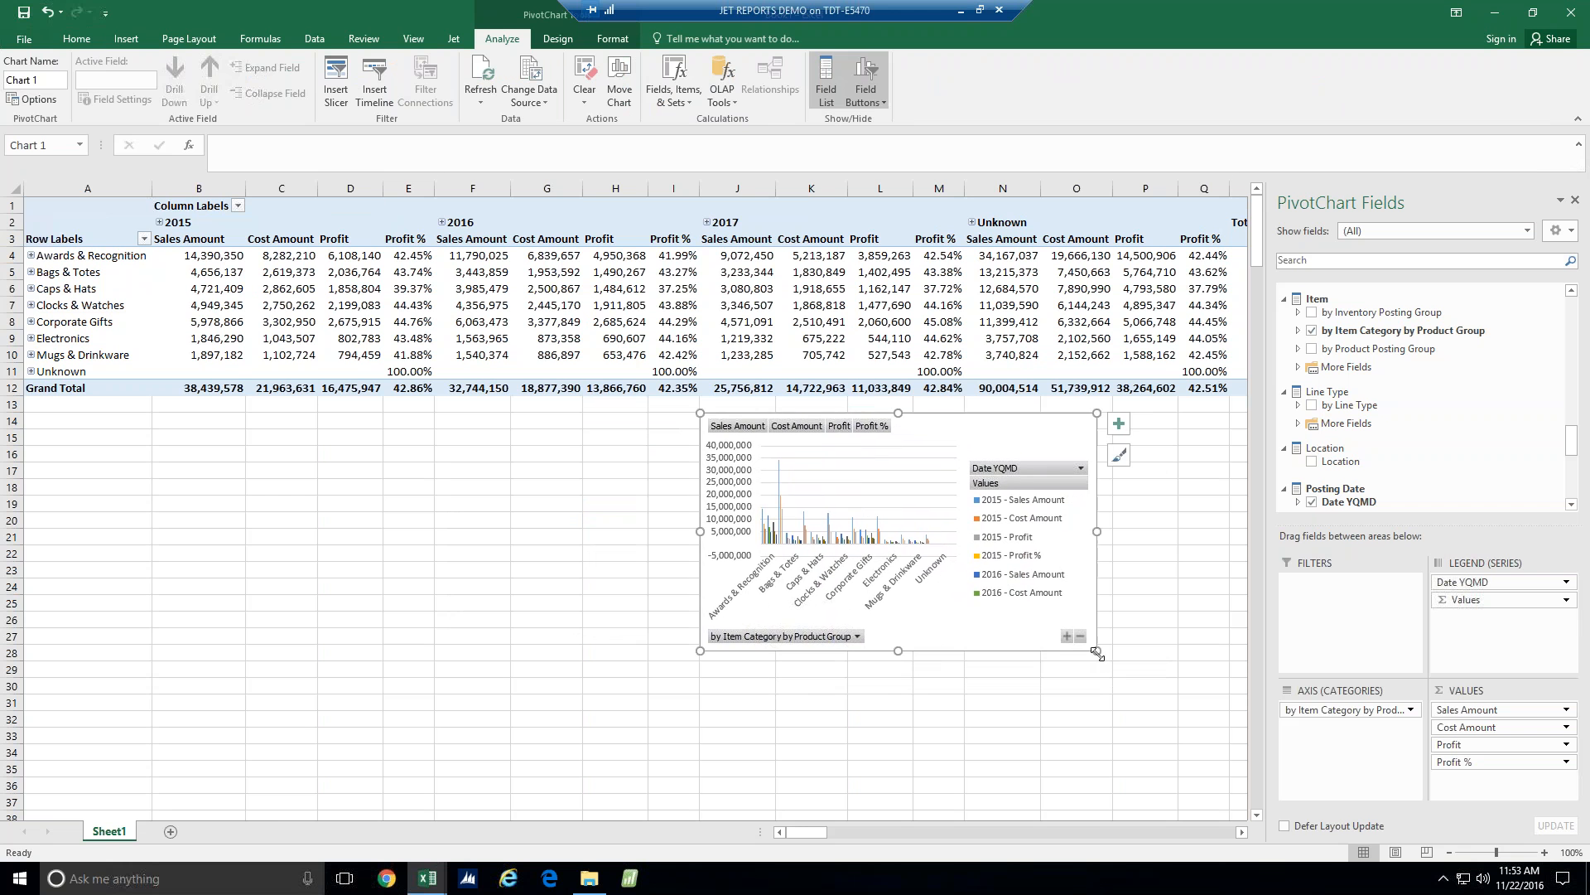
drag(1113, 681, 951, 648)
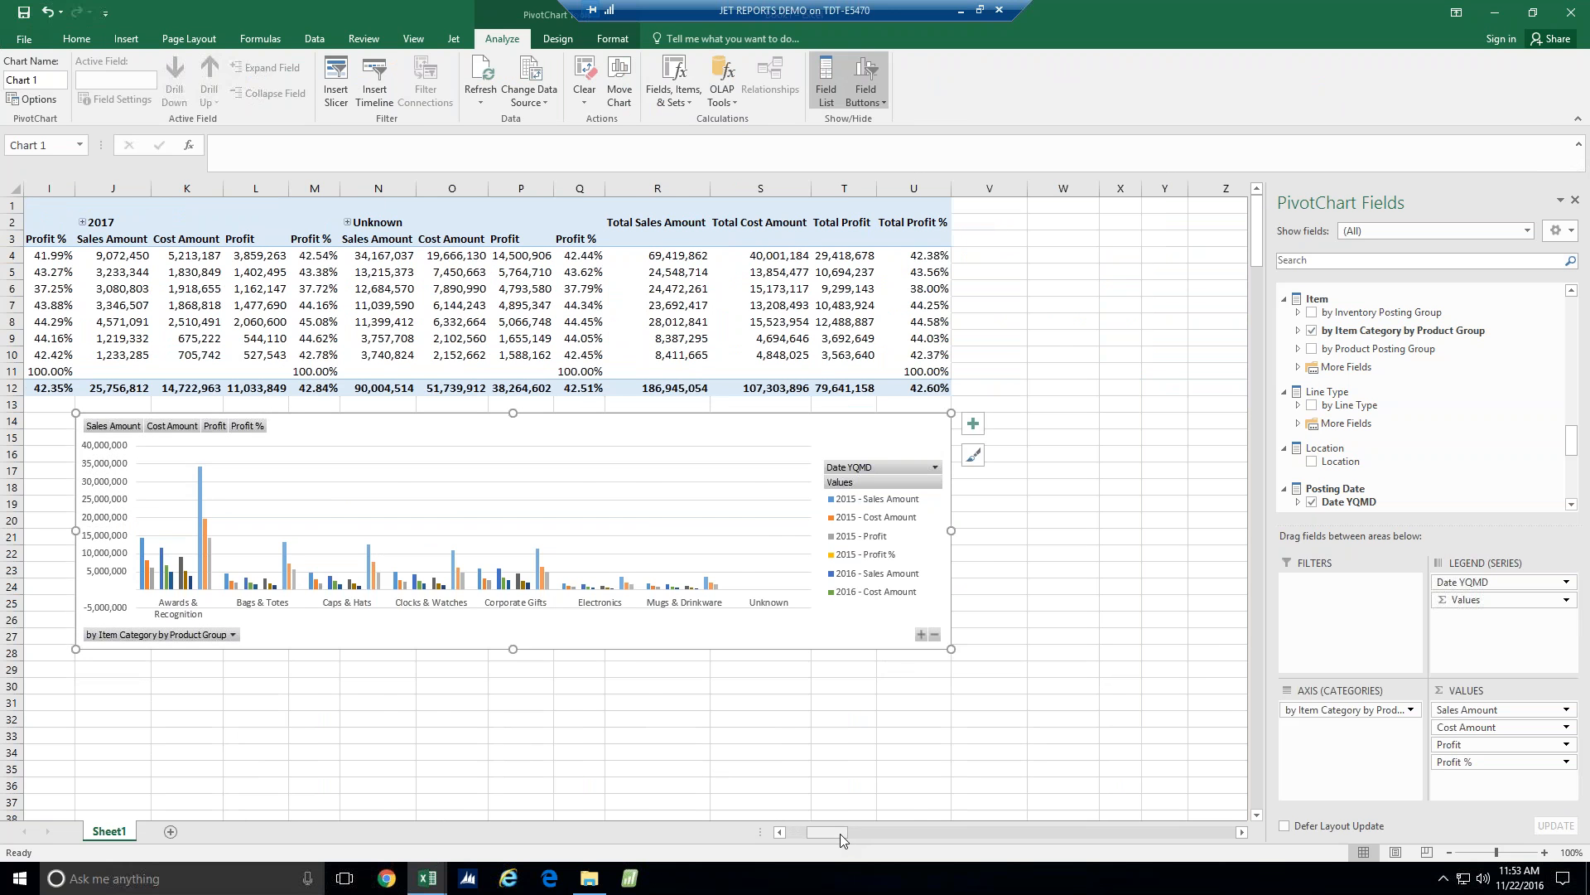
click(791, 833)
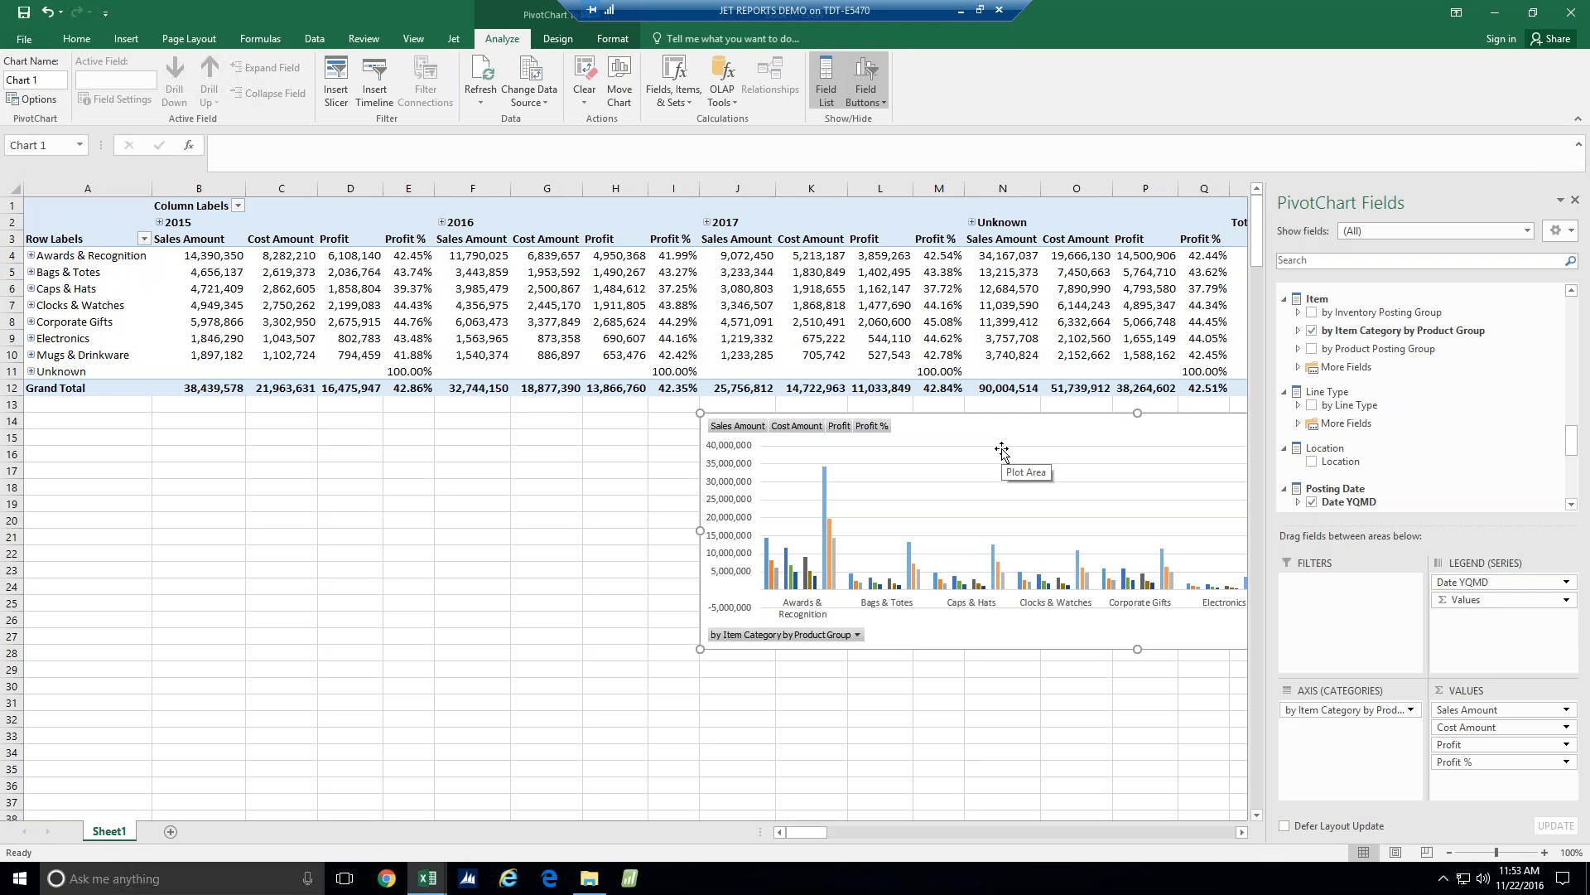
Add slicers for Location and Date YQMD, placing the Year slicer beside the Location slicer under the PivotTable
click(127, 38)
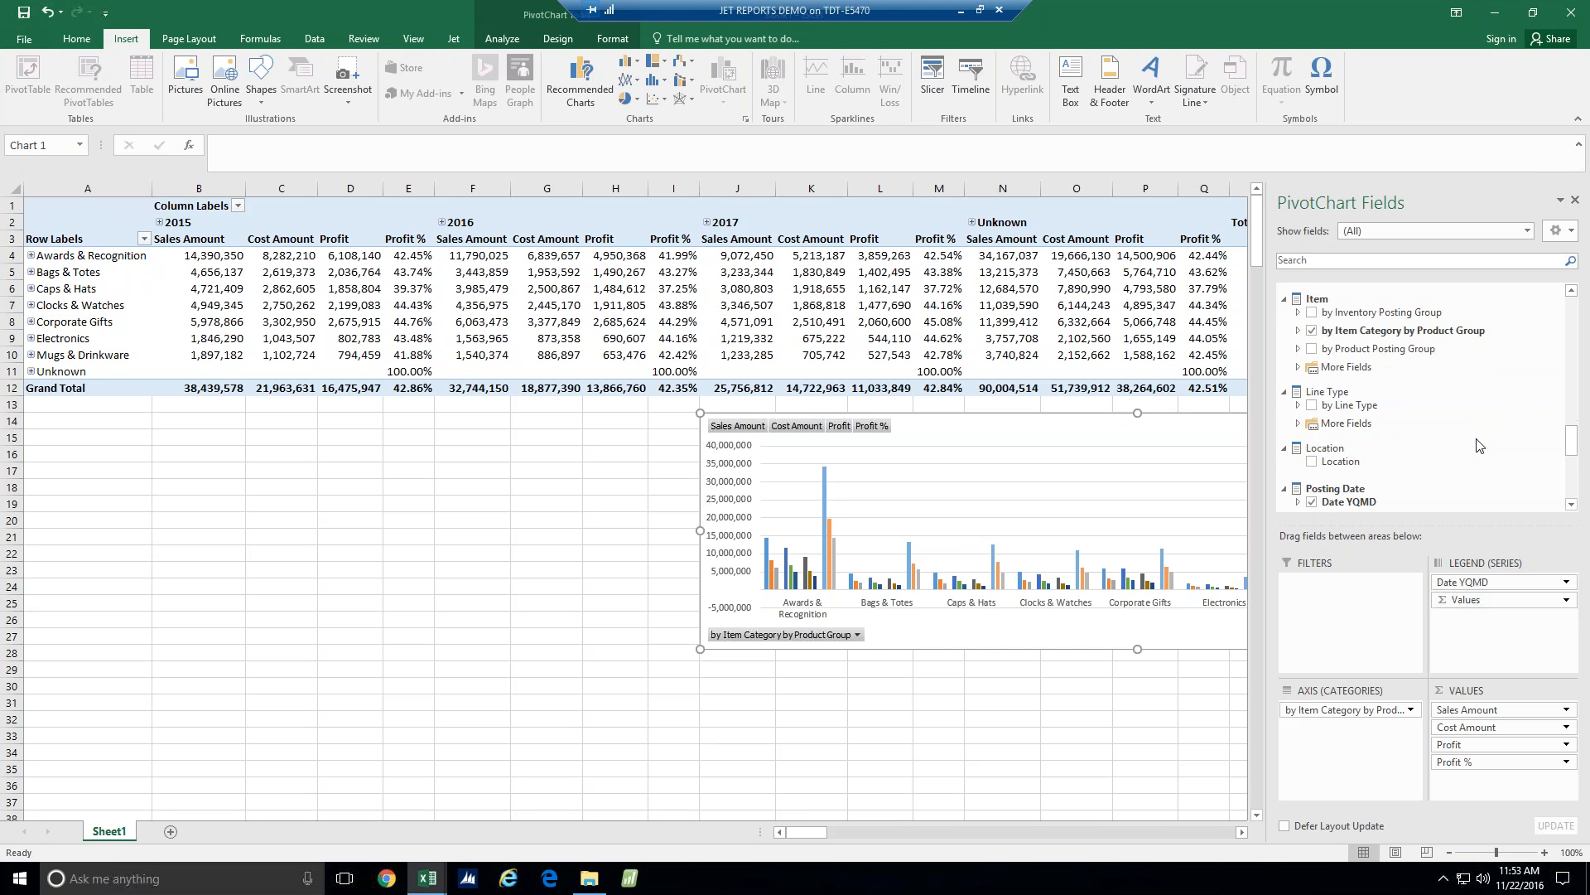
right_click(1379, 462)
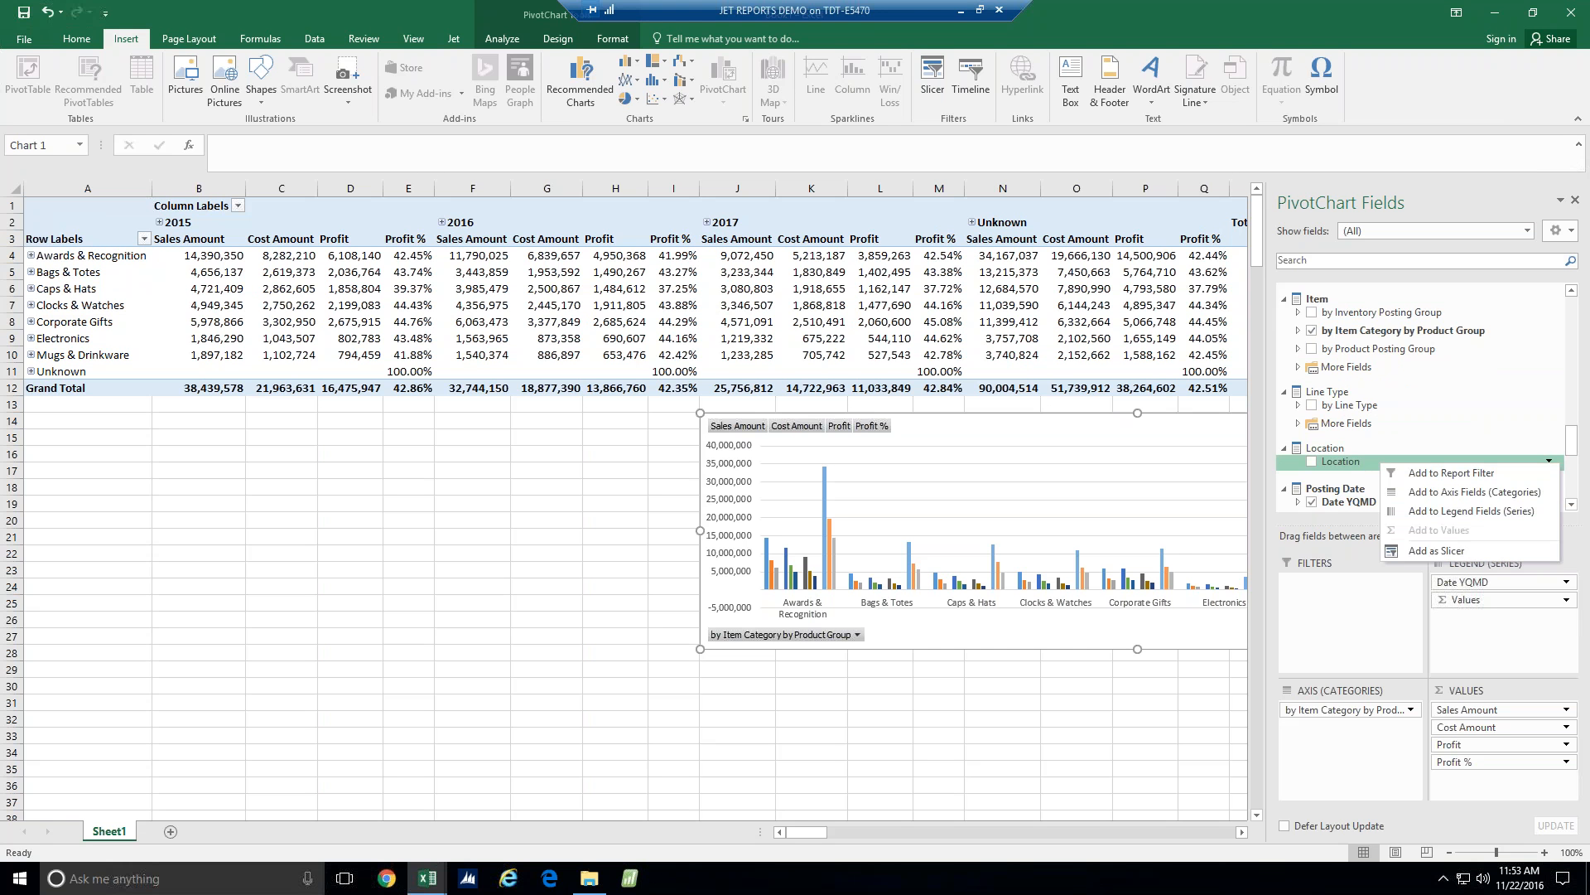
click(1436, 550)
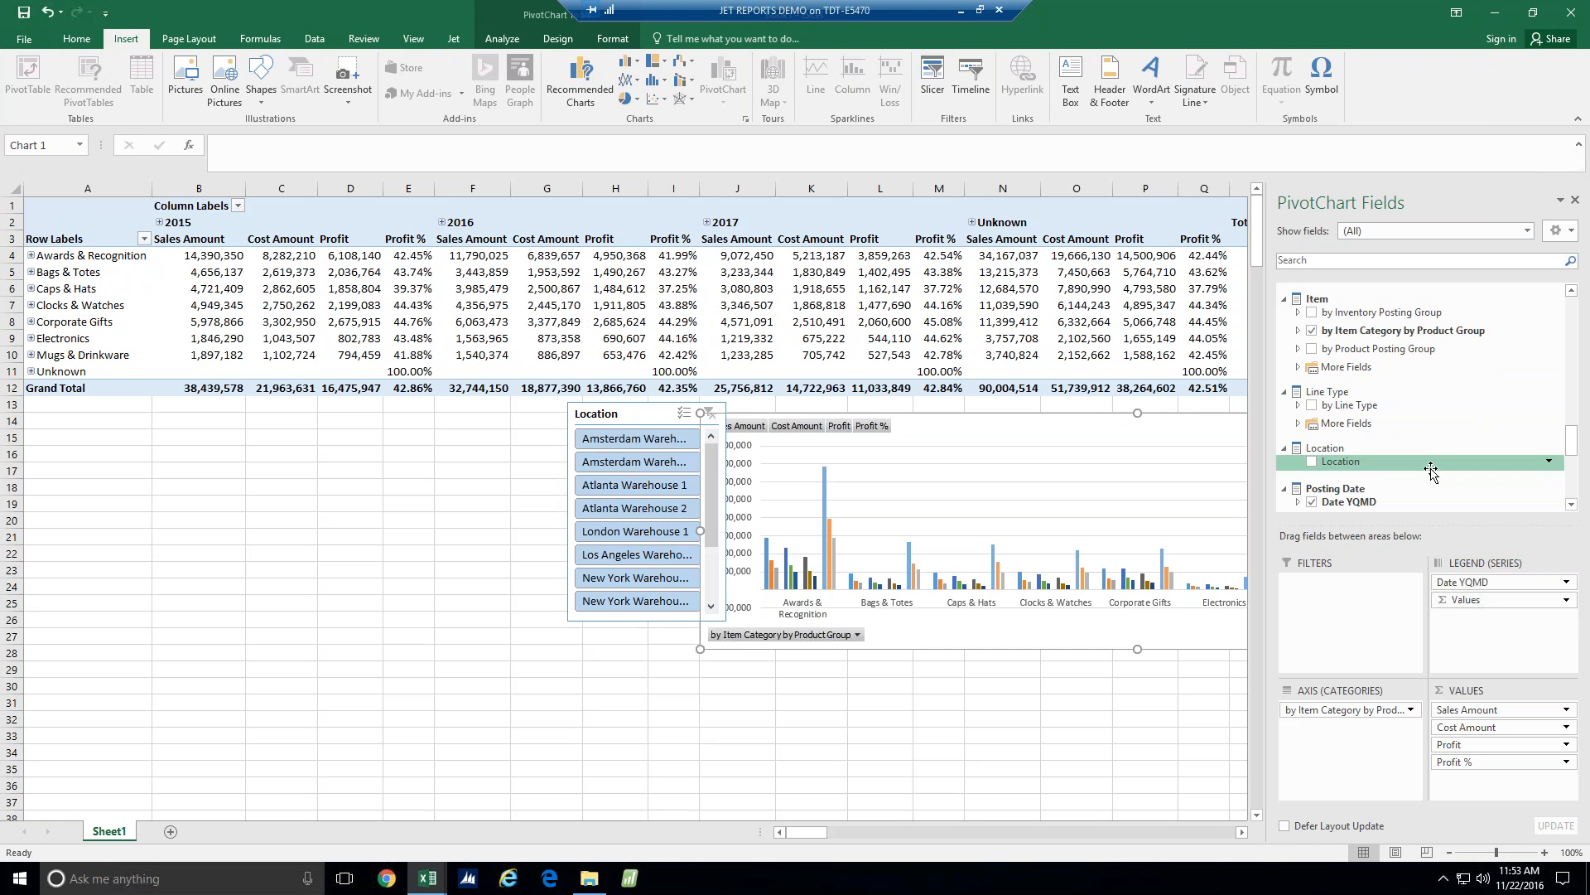
right_click(1388, 505)
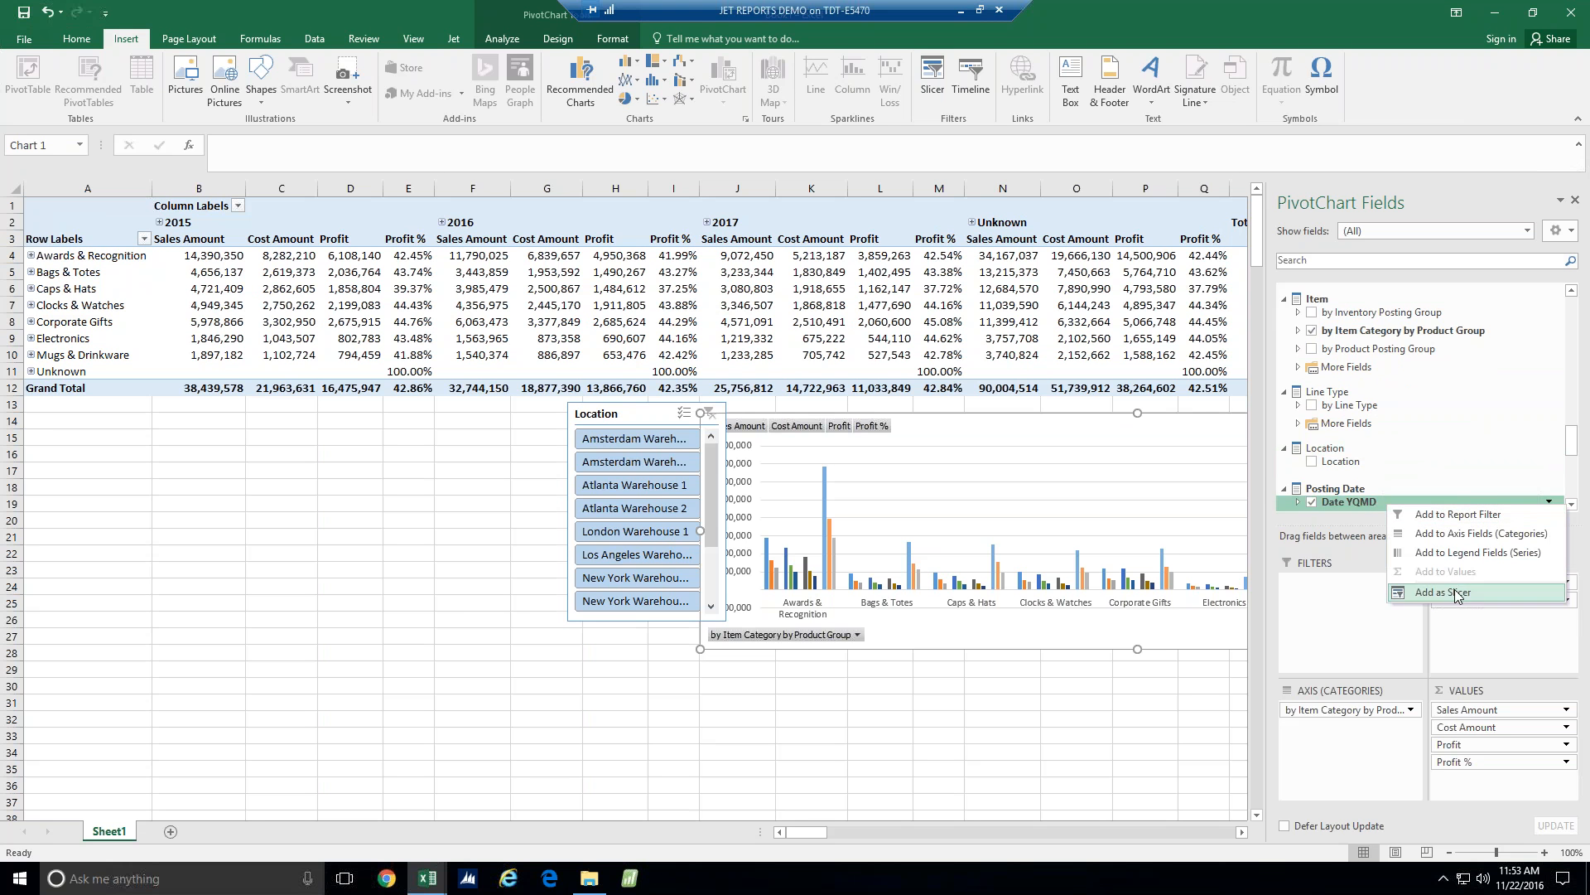
click(1456, 594)
drag(649, 415, 475, 416)
click(1031, 442)
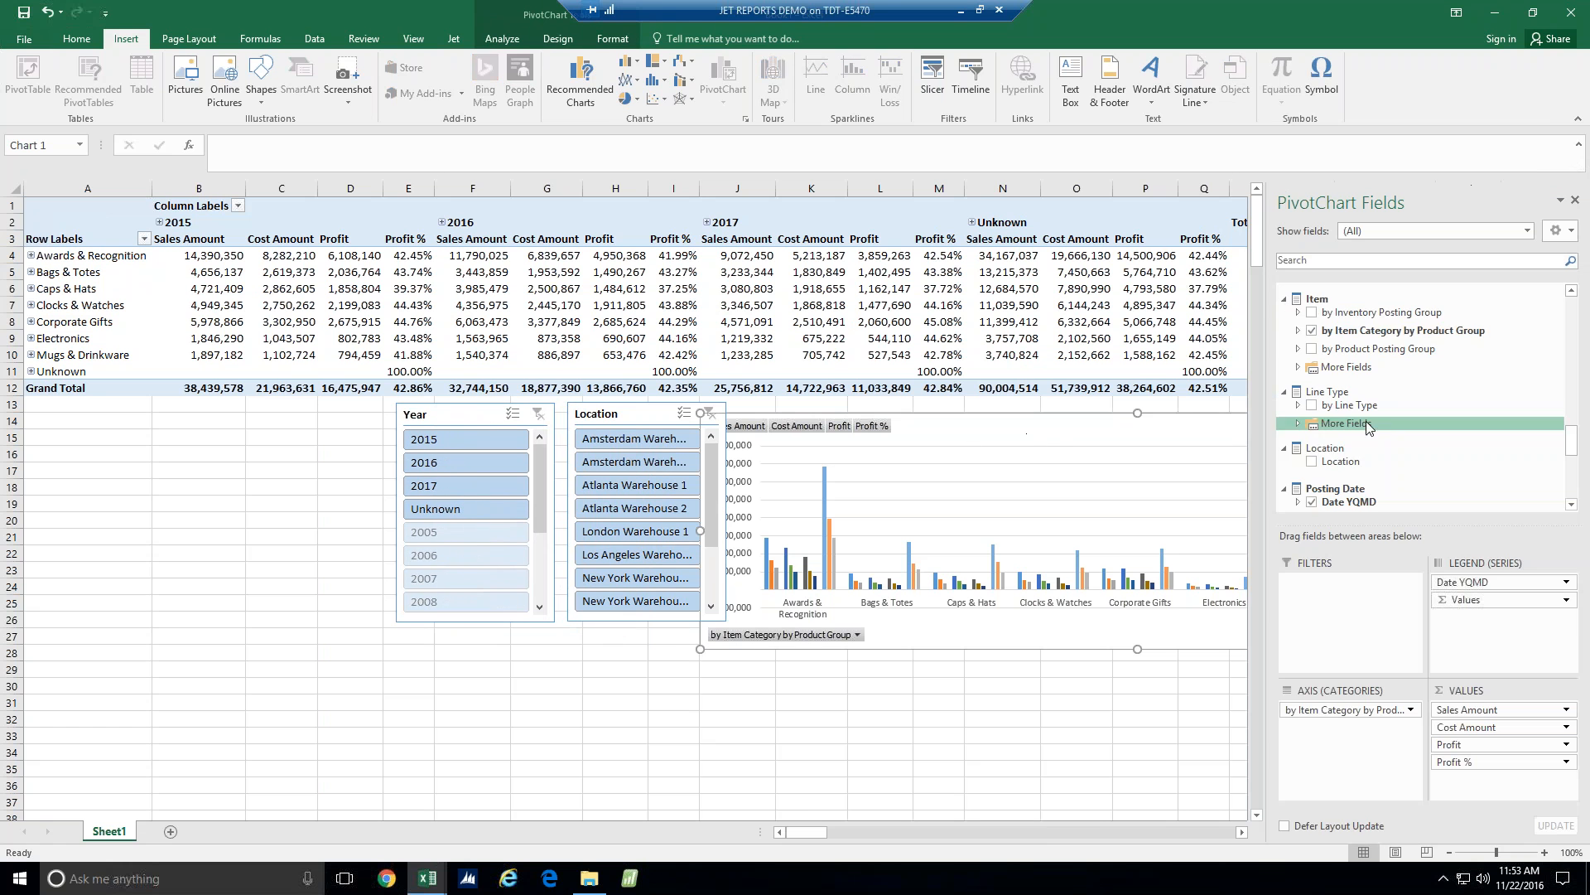
Add a slicer for the Company field to the Sales cube PivotChart
scroll(1369, 440, up, 6)
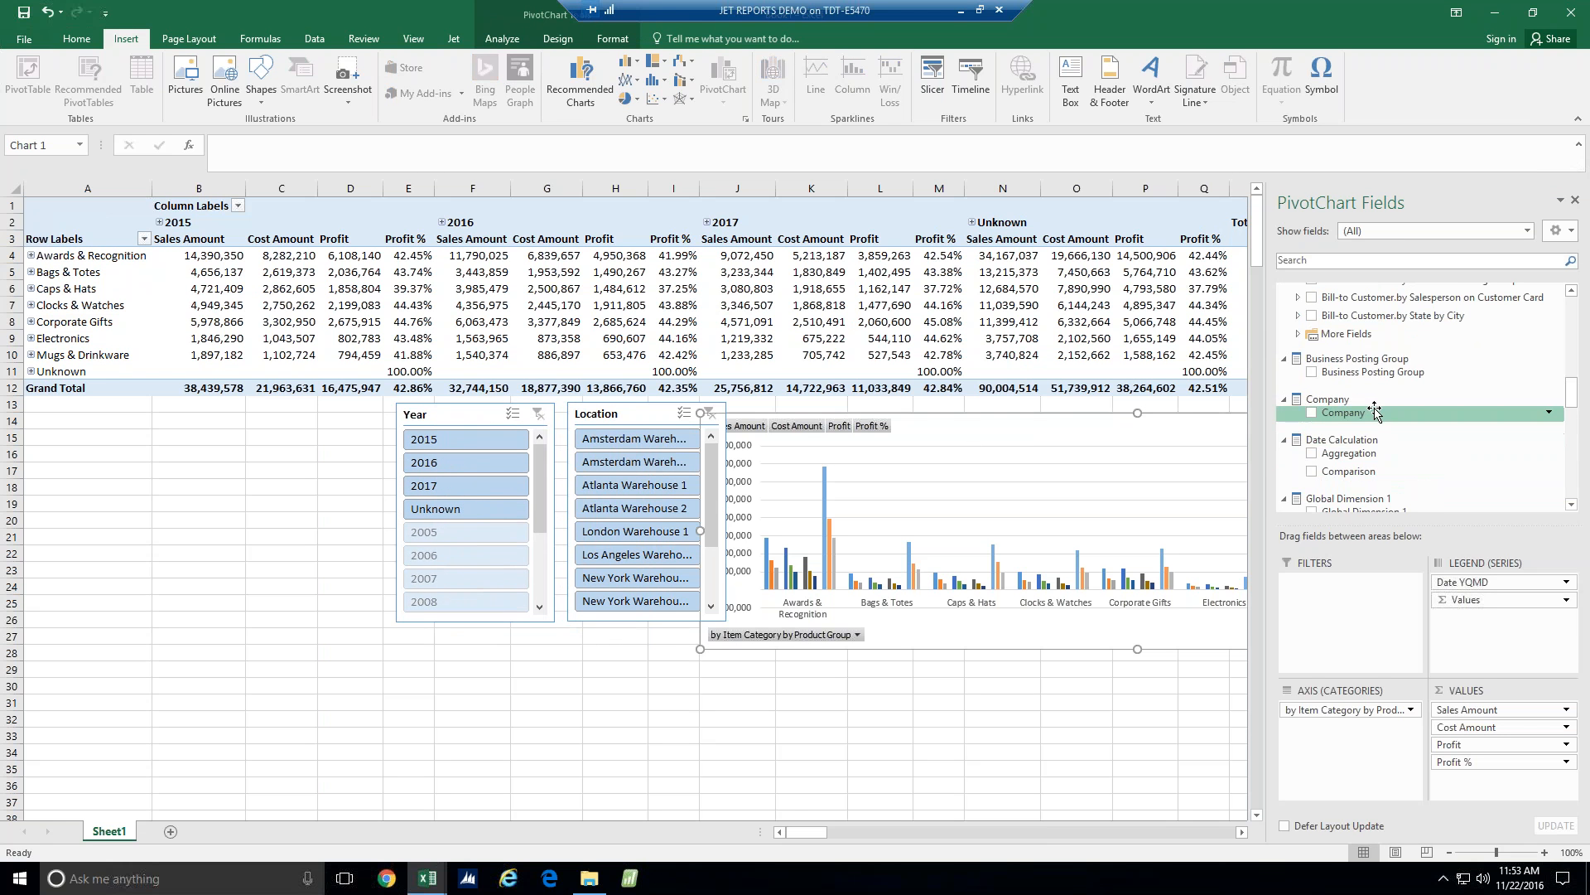
right_click(1371, 413)
click(1438, 499)
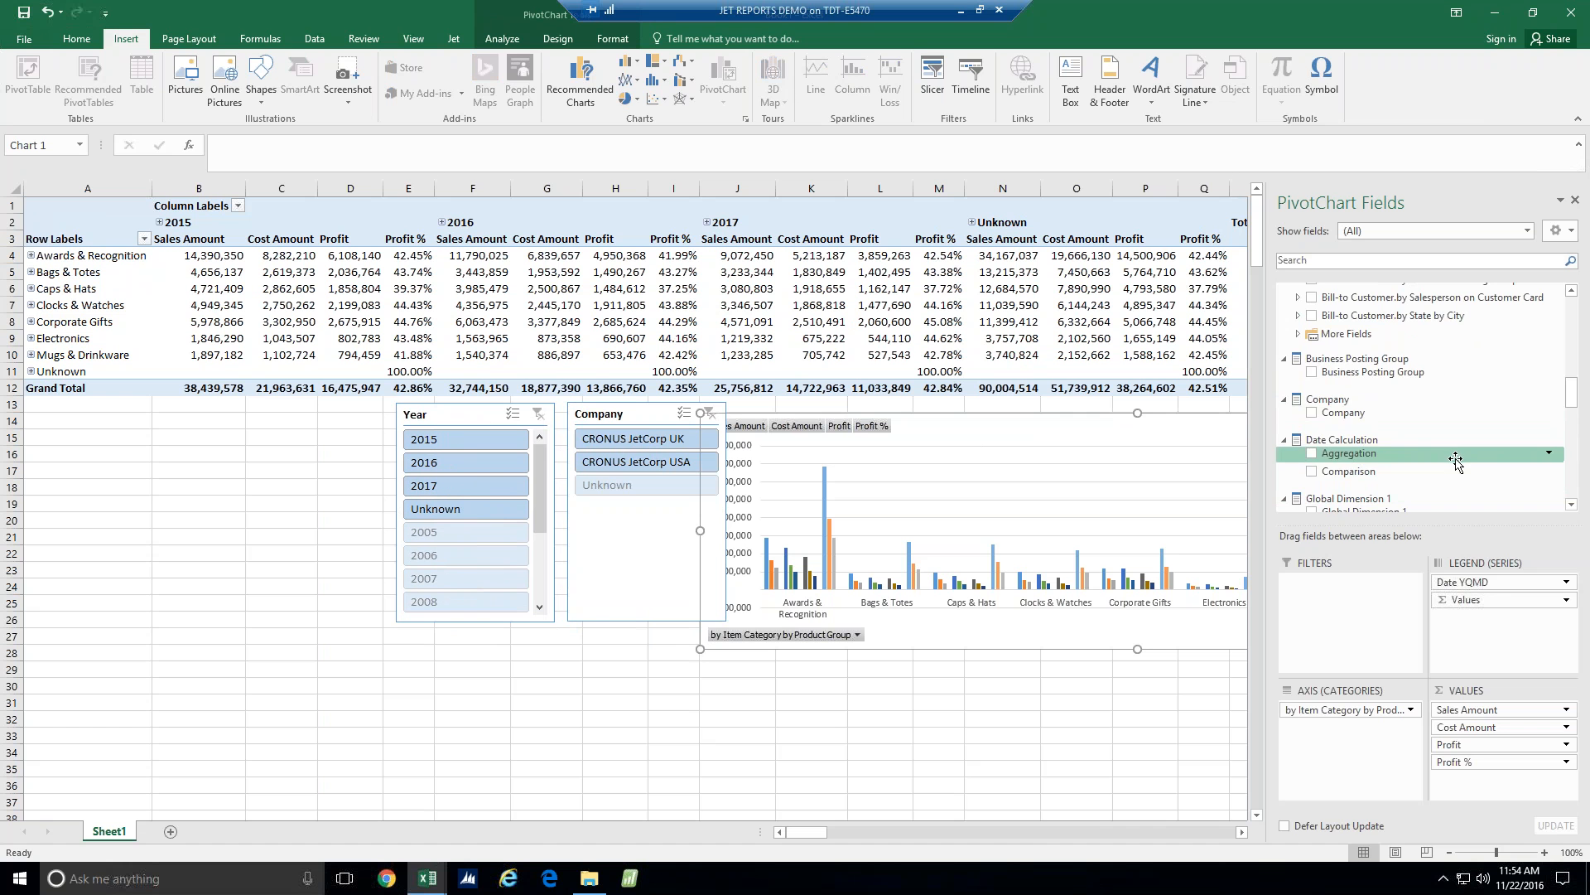
Add a second slicer for the Location field
scroll(1457, 460, down, 3)
scroll(1456, 460, up, 6)
scroll(1456, 459, down, 3)
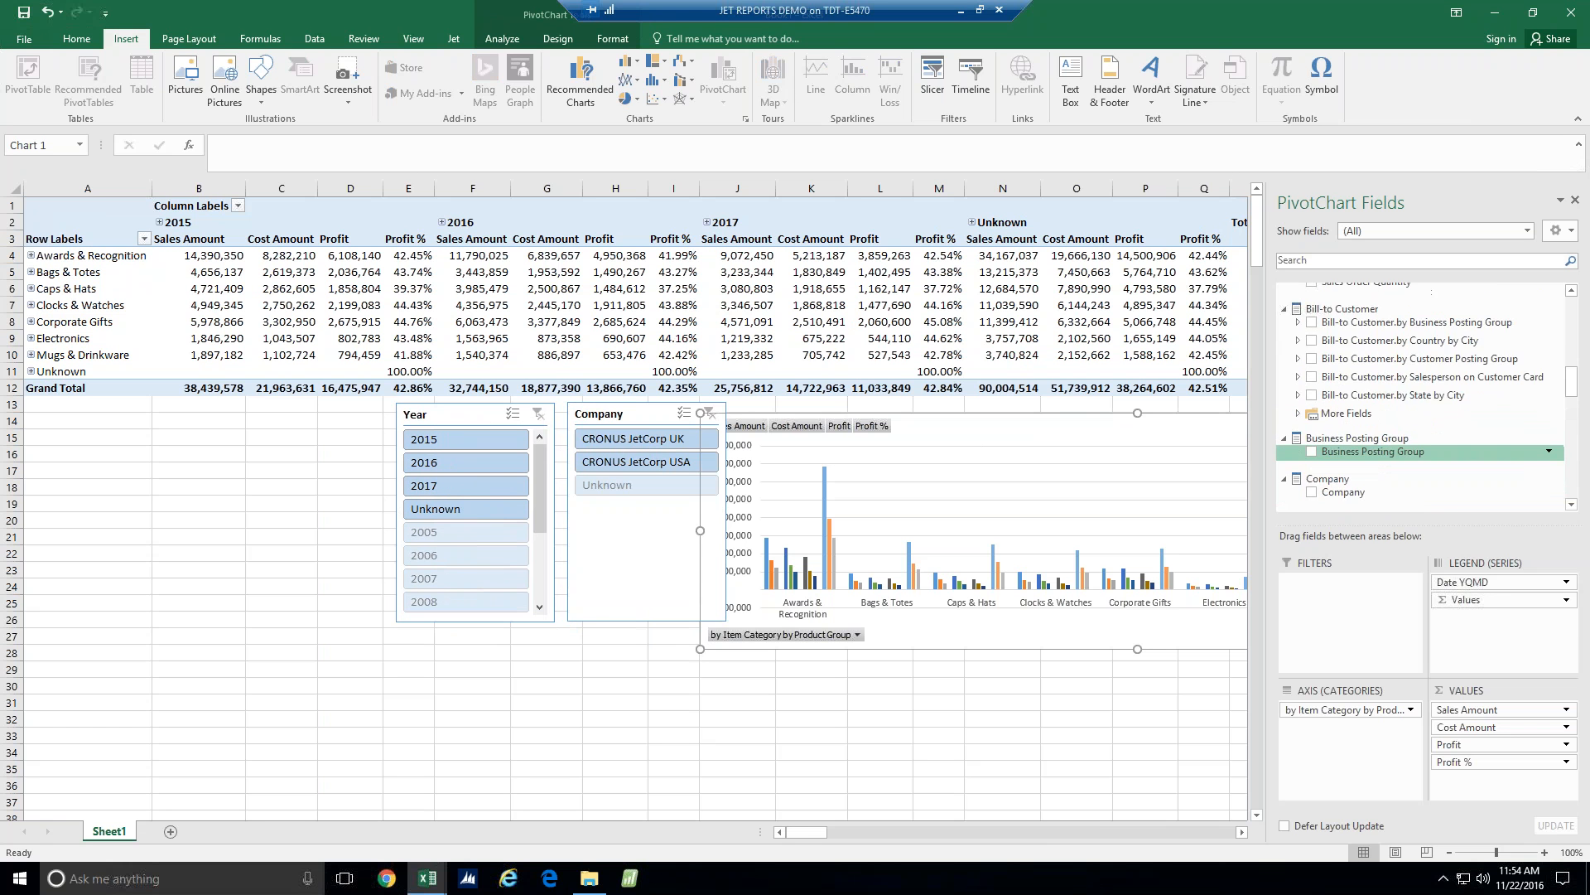
scroll(1456, 453, down, 3)
scroll(1458, 456, down, 7)
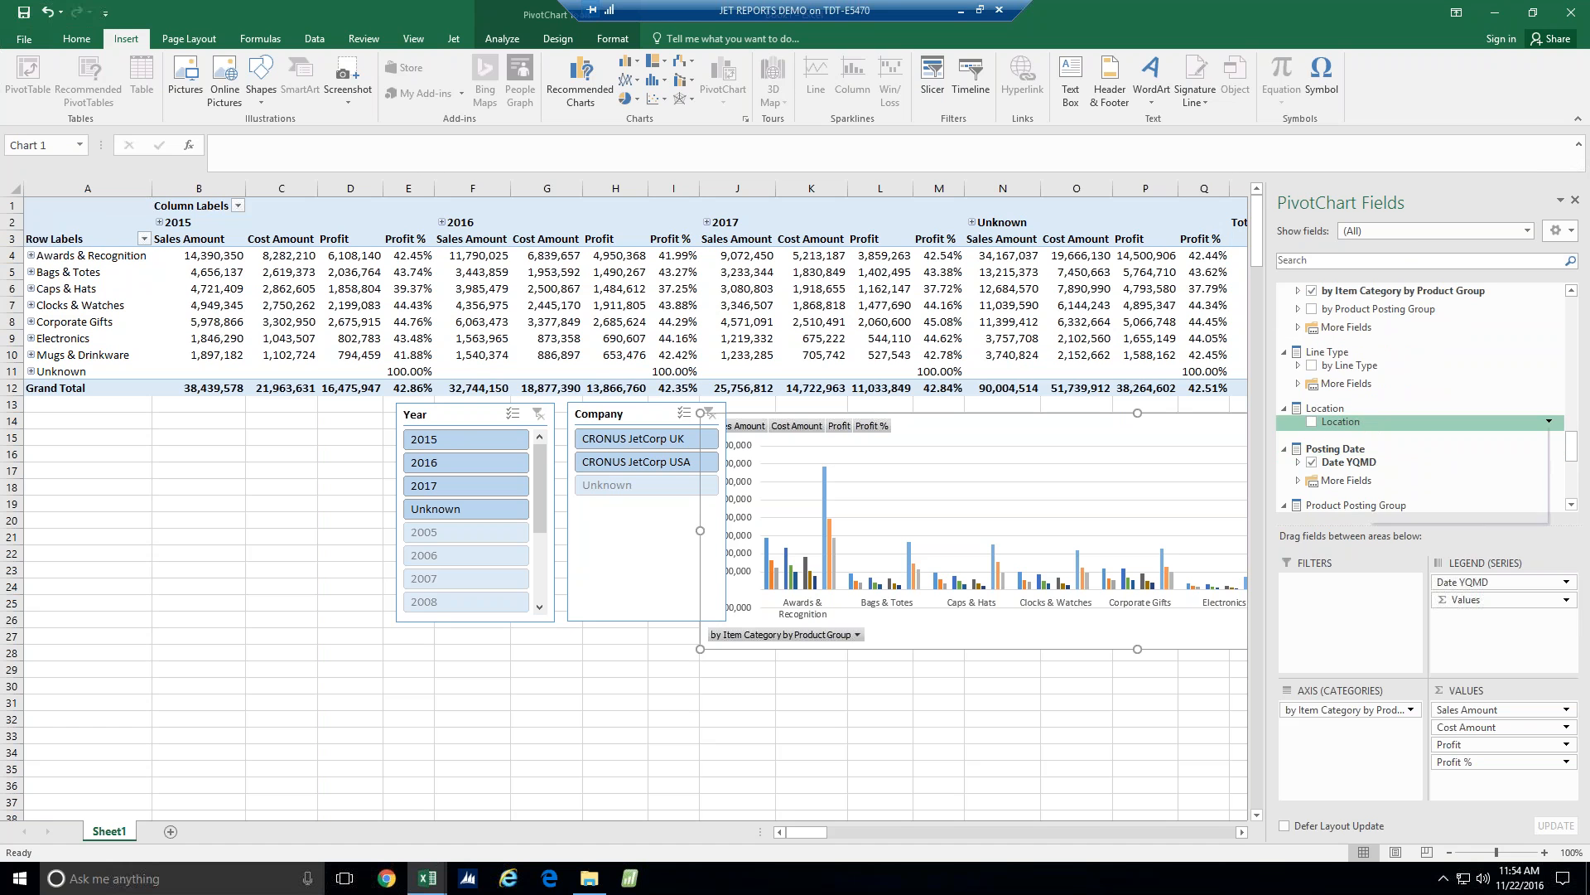
right_click(1365, 422)
click(1433, 515)
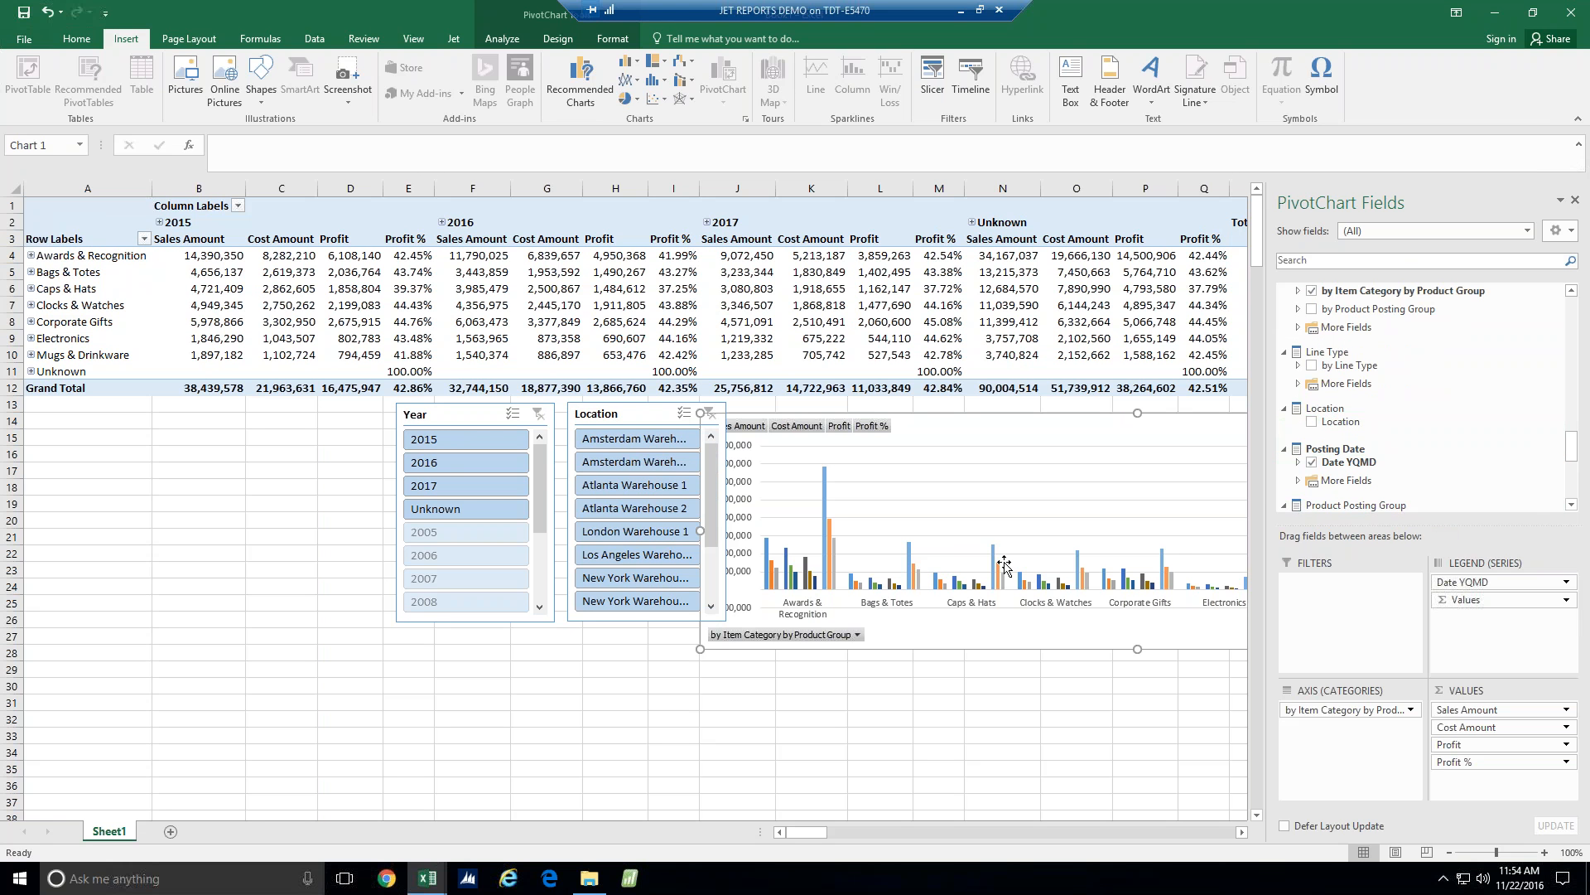
Spread the new Location, Year and Company slicers side by side below the PivotTable
drag(656, 417, 192, 427)
drag(454, 426, 333, 435)
drag(652, 422, 524, 436)
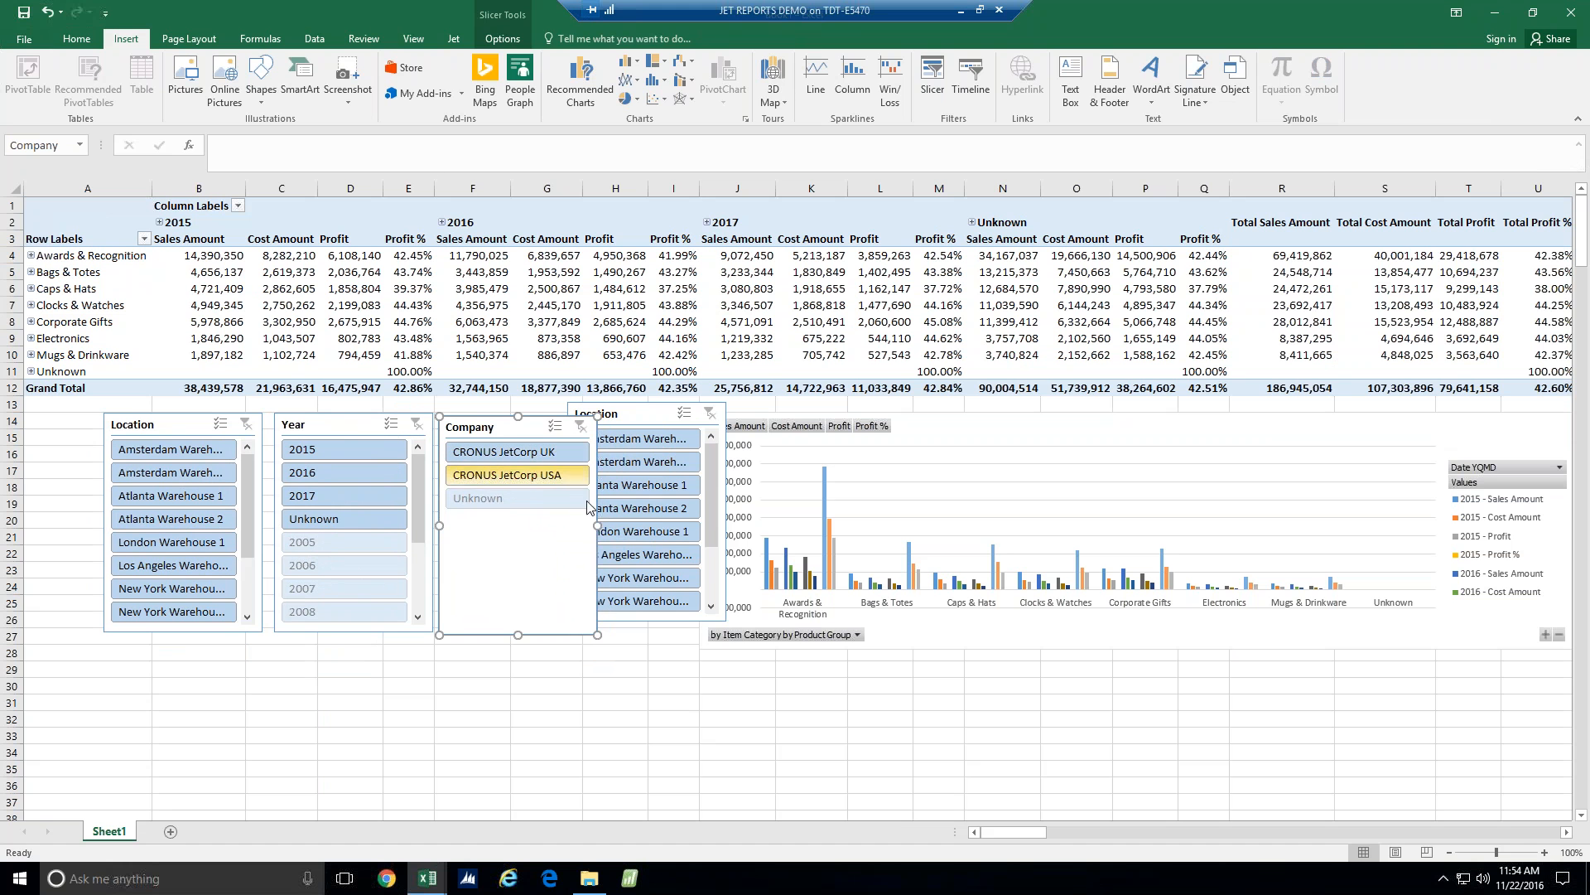
Remove the duplicate Location slicer beside the Year slicer
click(972, 472)
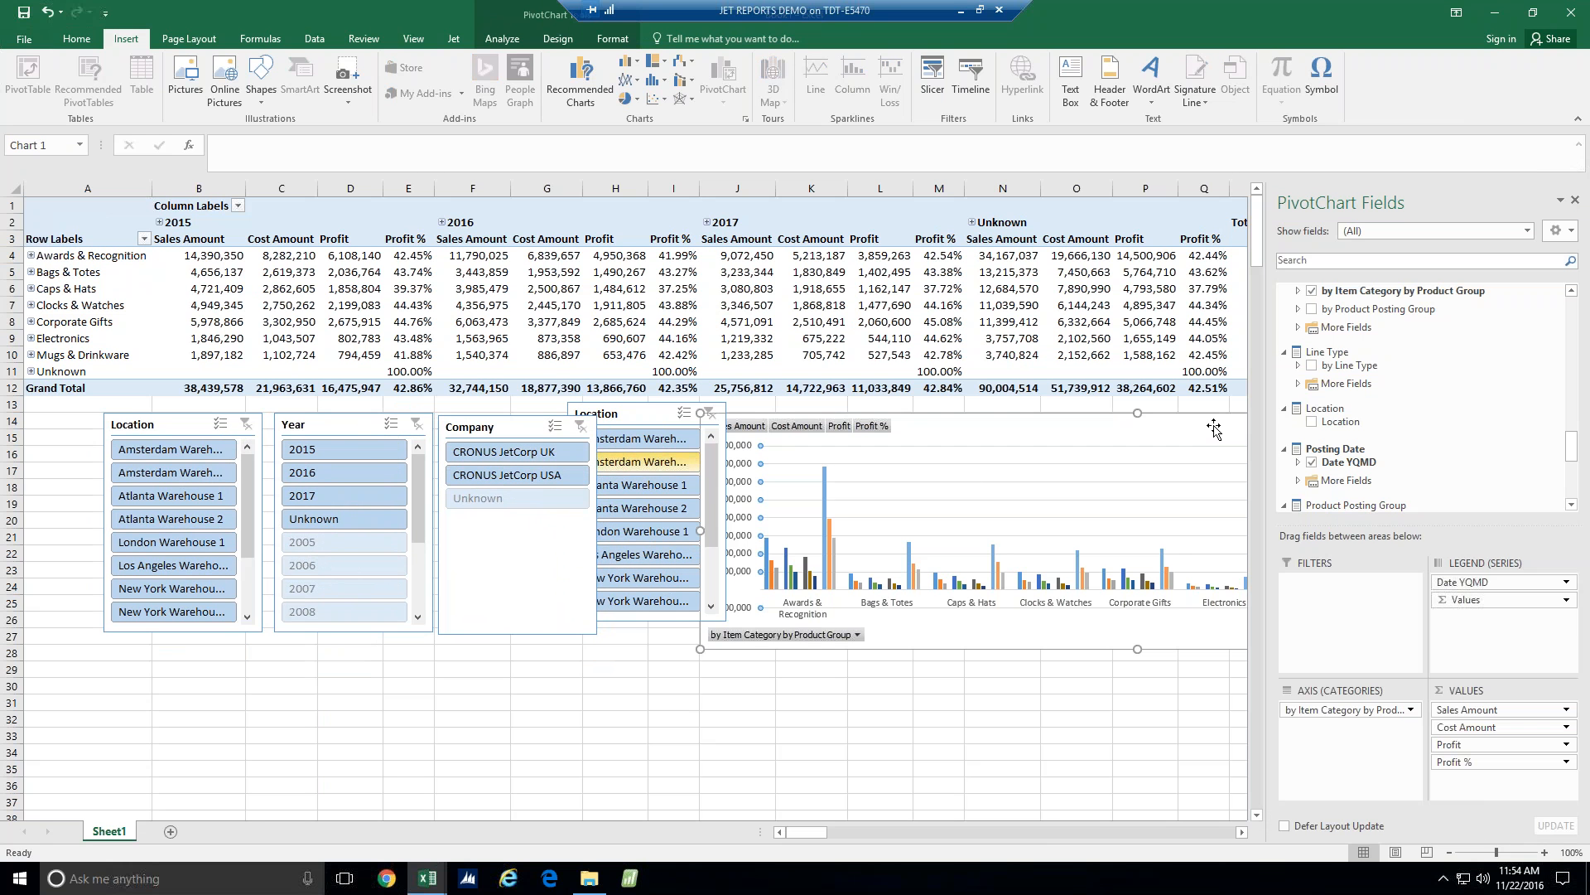
right_click(189, 427)
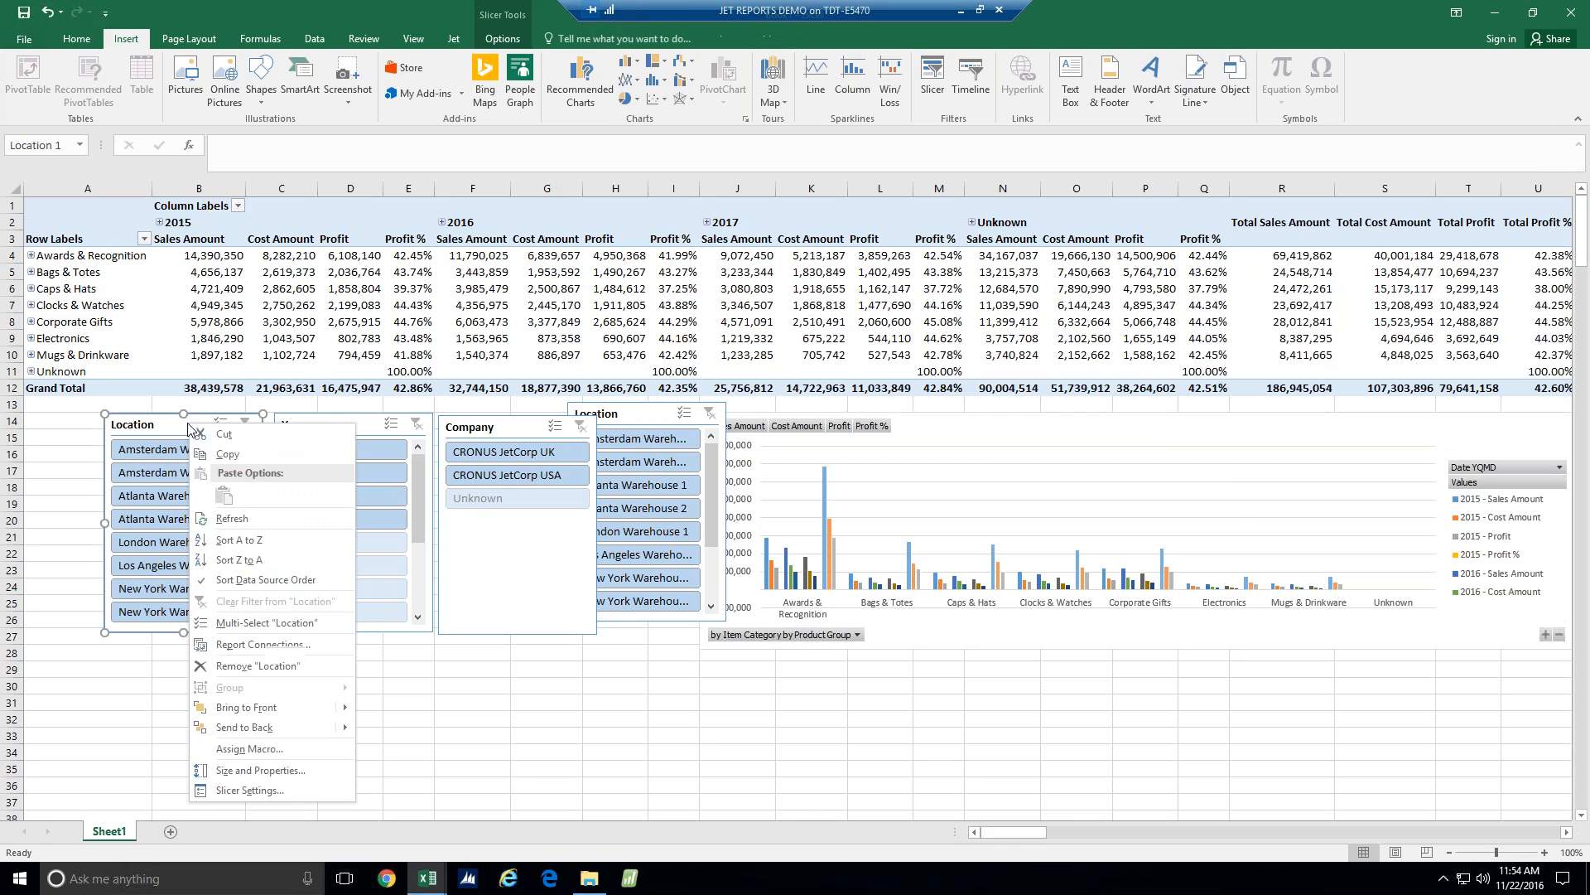
click(282, 668)
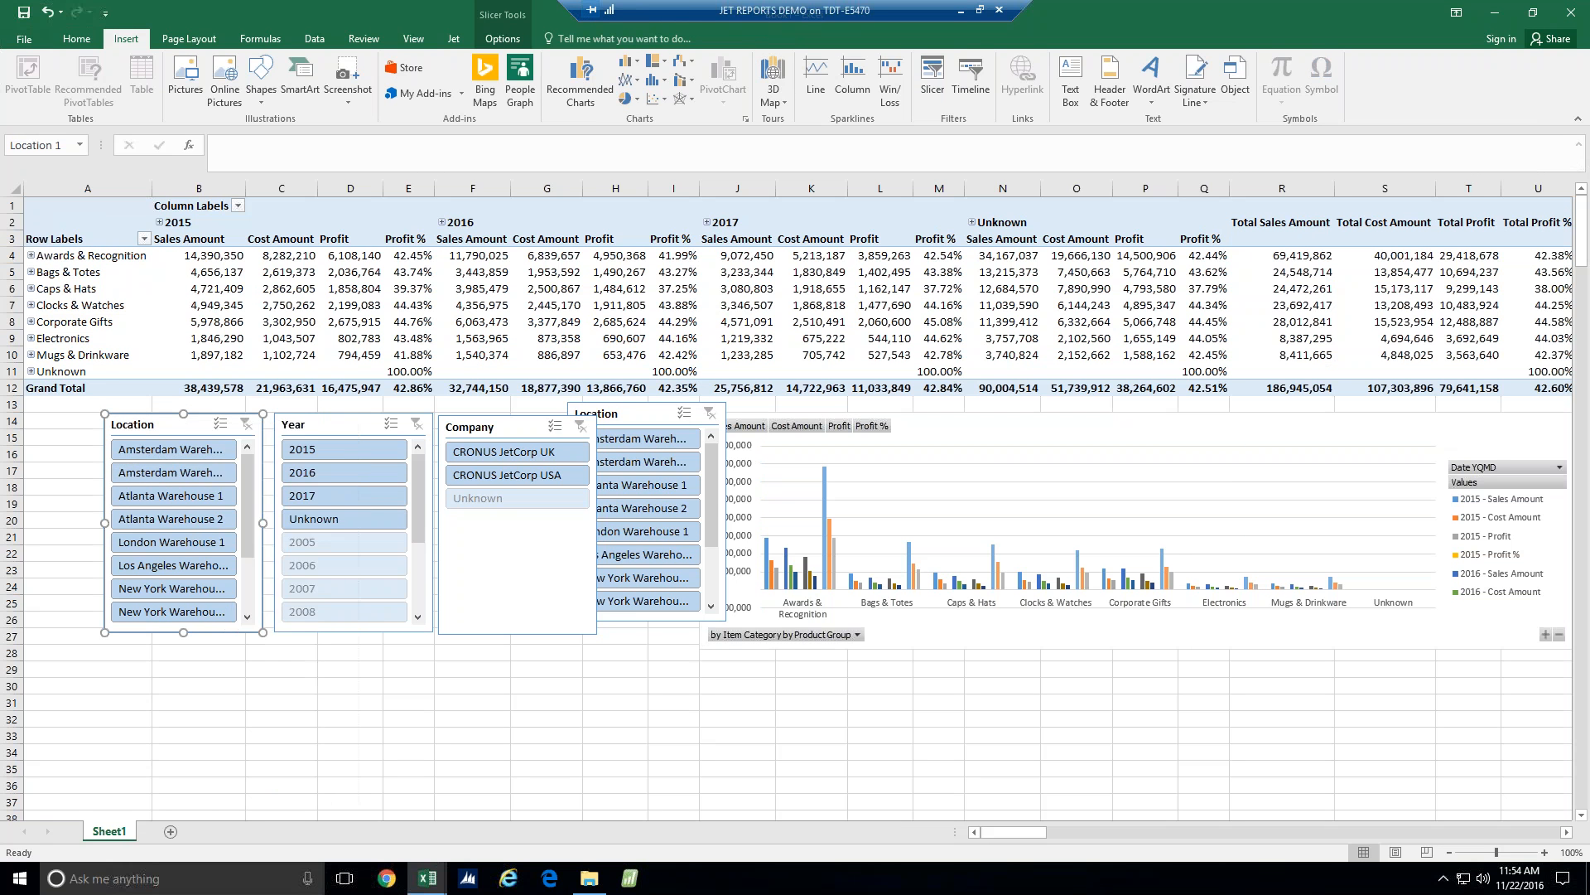
Add a slicer for Salesperson on Document and place it before the Year slicer below the PivotTable
scroll(1346, 453, down, 5)
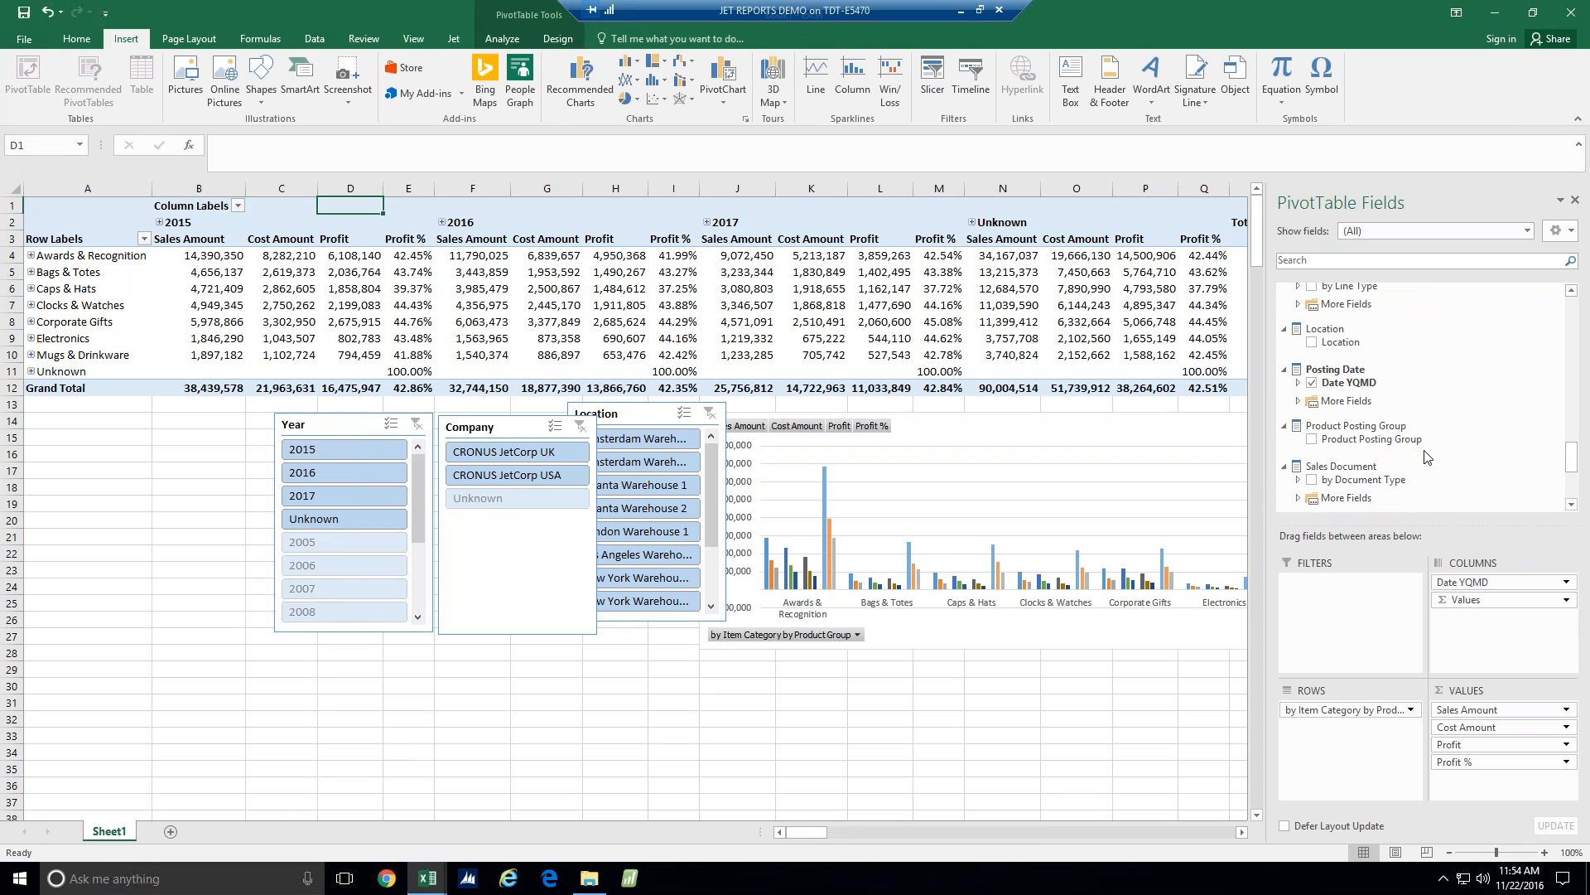
right_click(1402, 434)
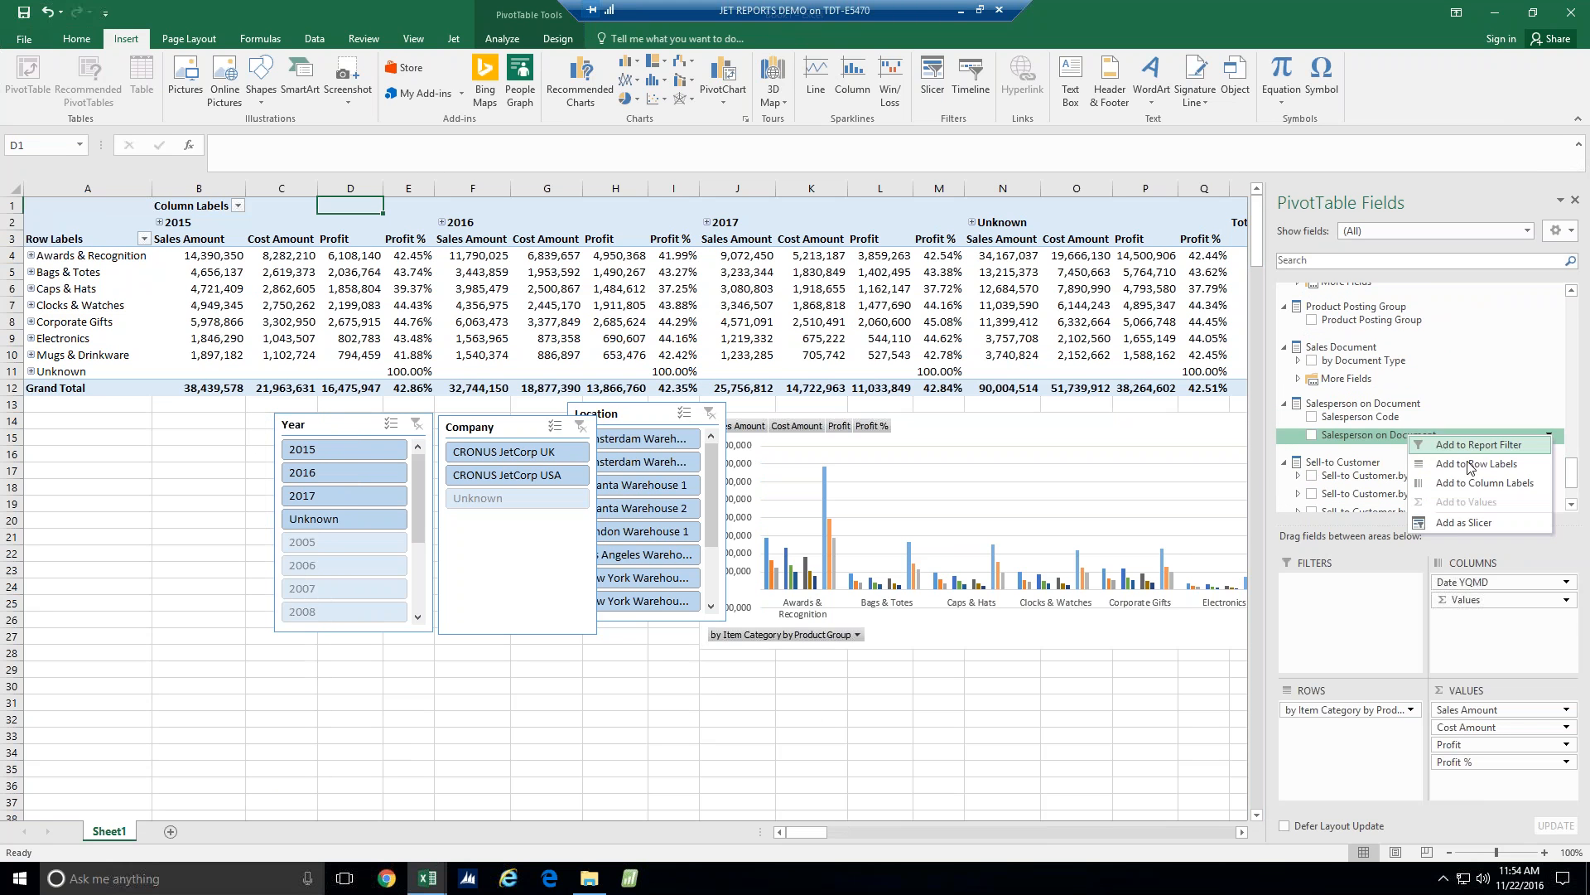
click(1461, 522)
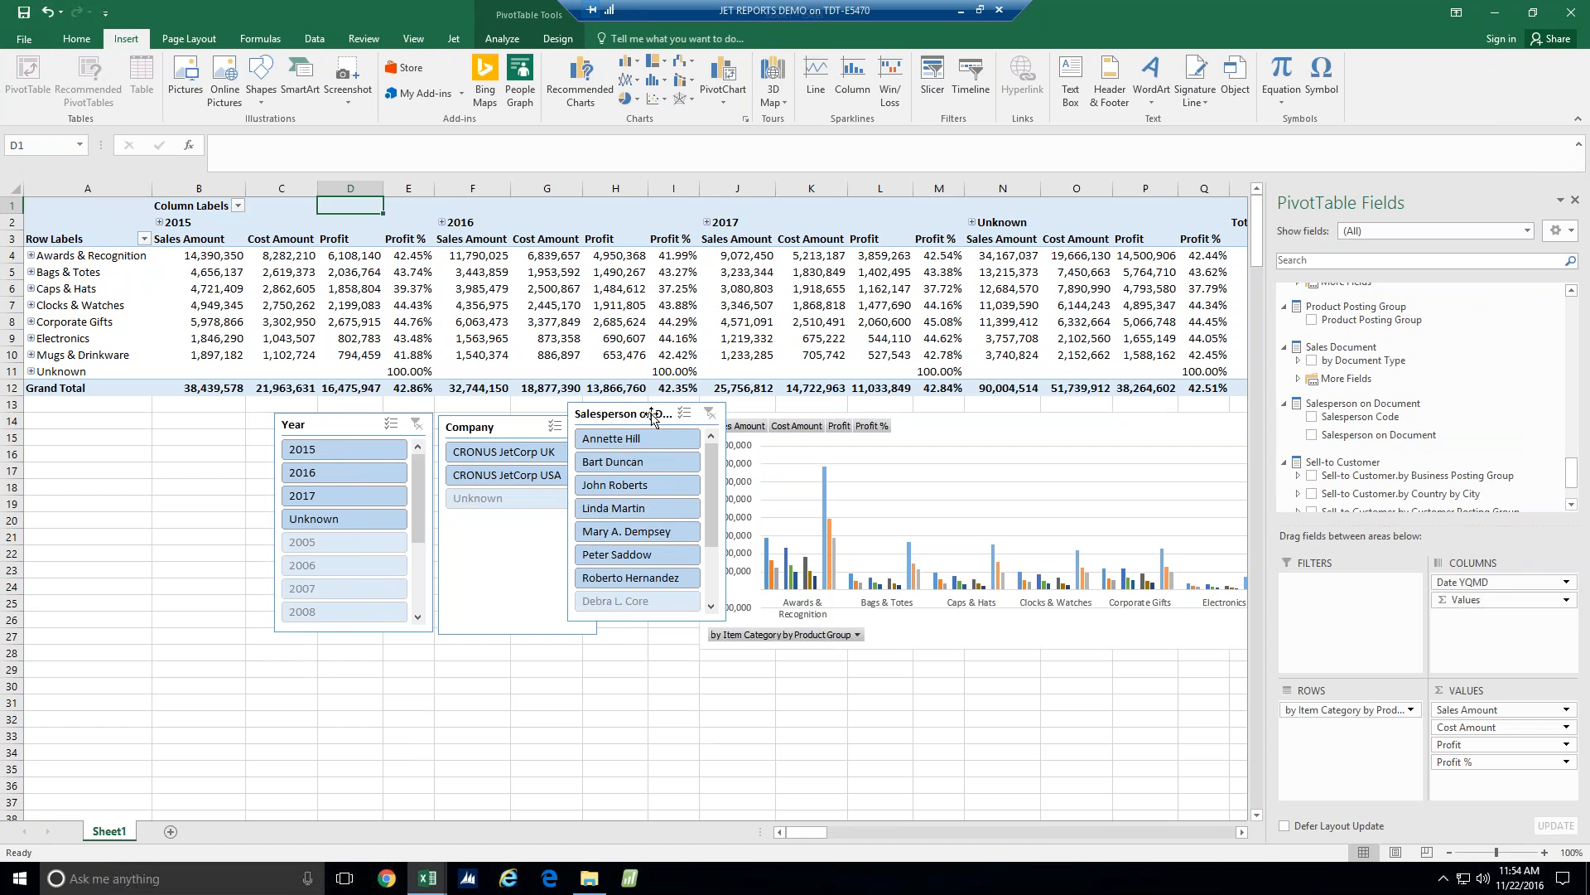
drag(648, 414, 178, 422)
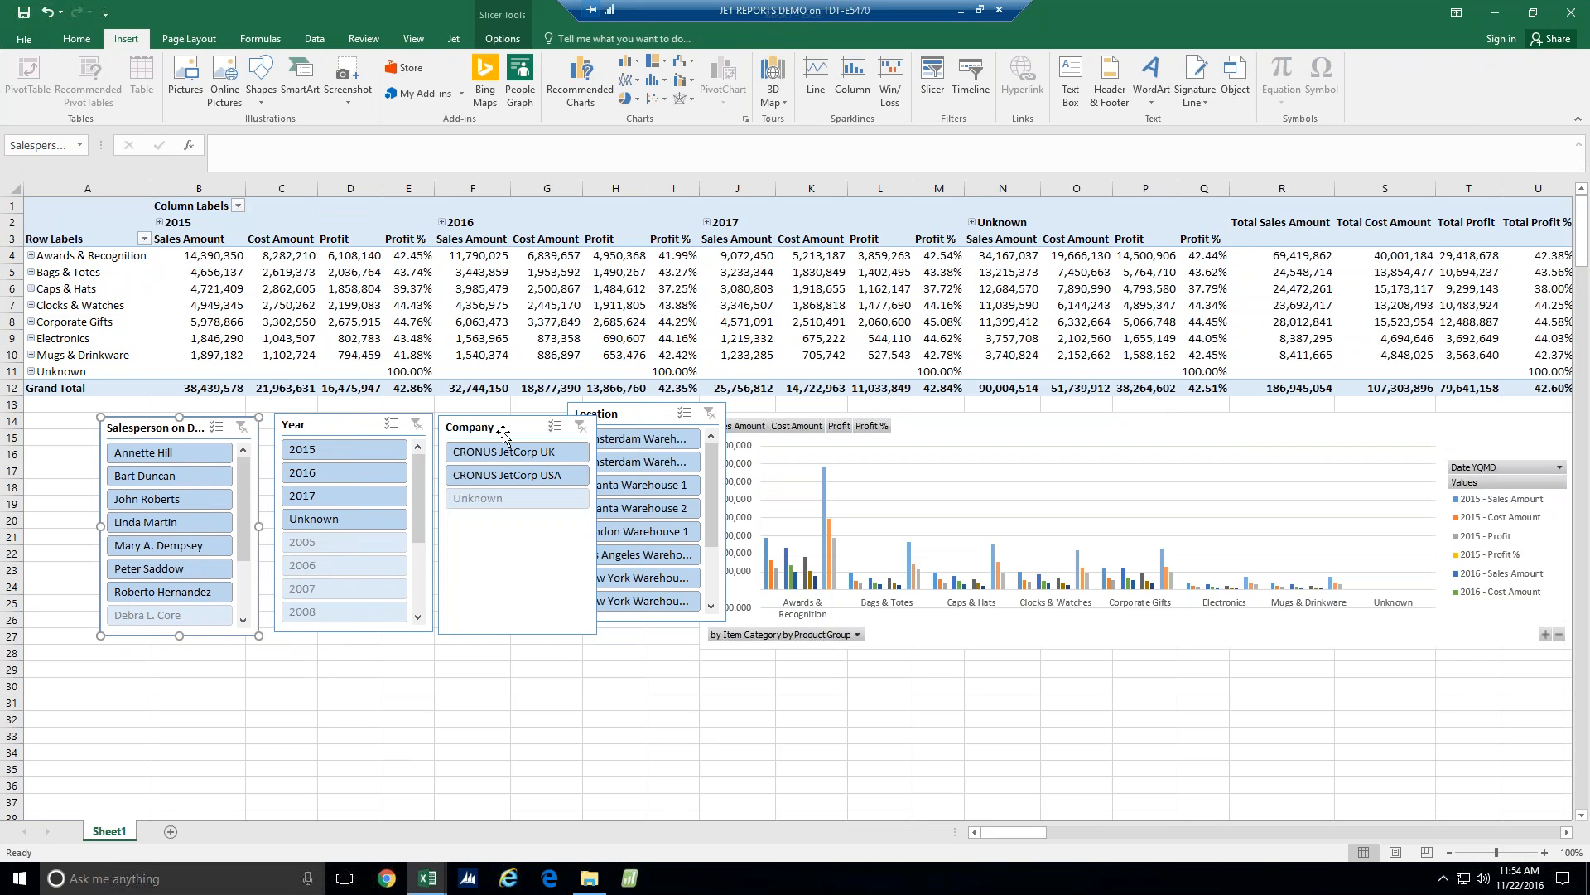
Line up the Salesperson, Year and Company slicers closer together and move the Location slicer below them, clear of the chart
drag(507, 428, 492, 424)
drag(157, 427, 134, 426)
drag(314, 429, 283, 432)
drag(507, 424, 477, 426)
drag(665, 414, 605, 655)
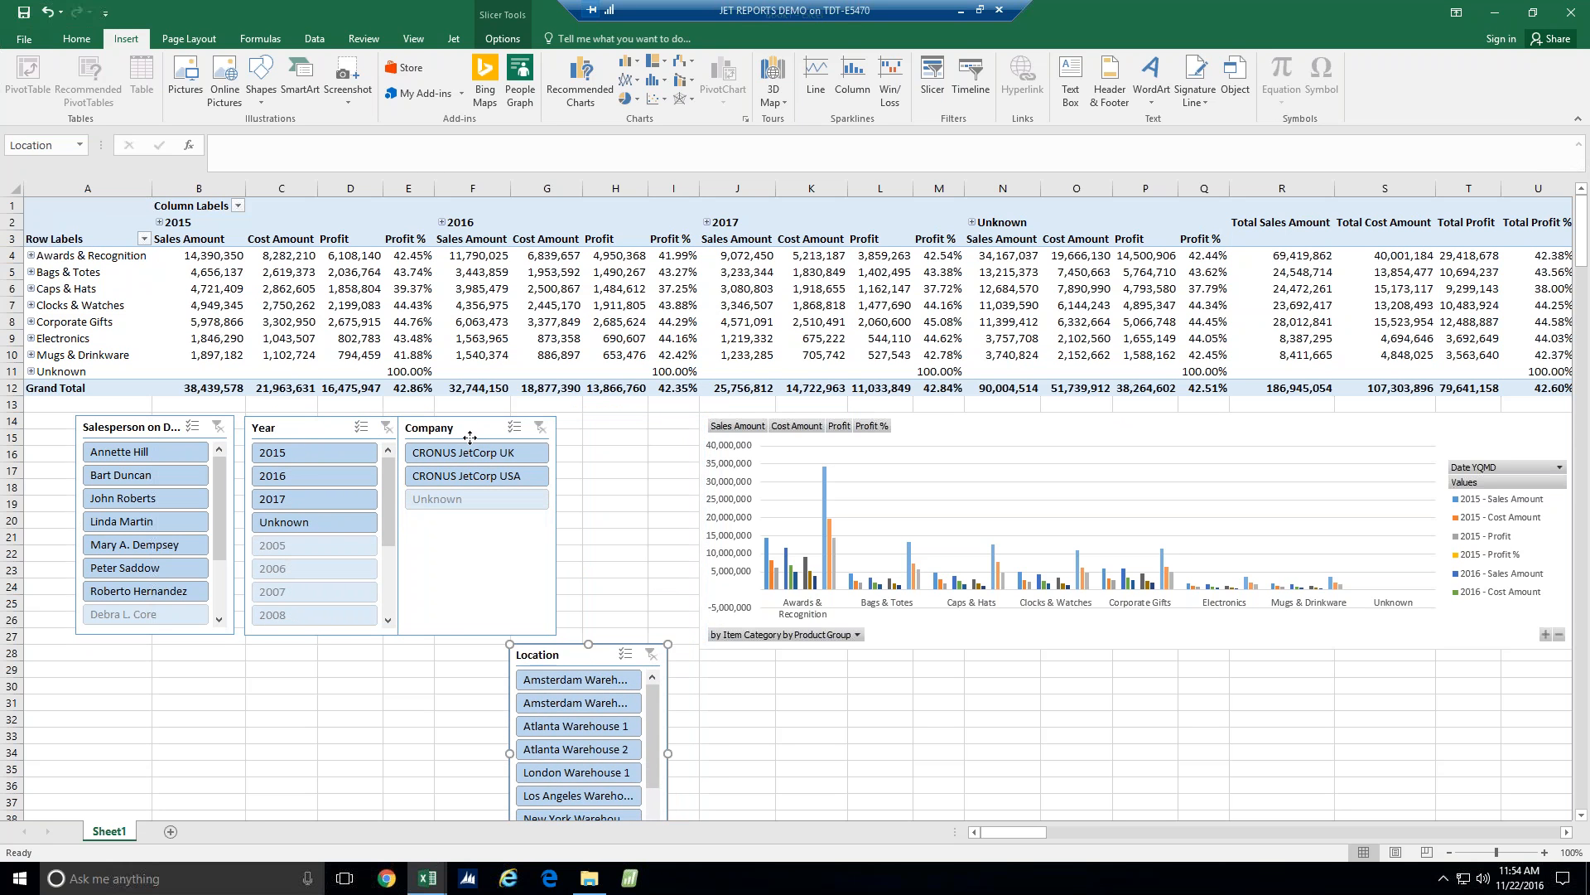
Rearrange the slicers in the order Company, Salesperson on Document, Year, Location, and filter the year to 2016
drag(470, 438, 395, 684)
drag(582, 656, 579, 415)
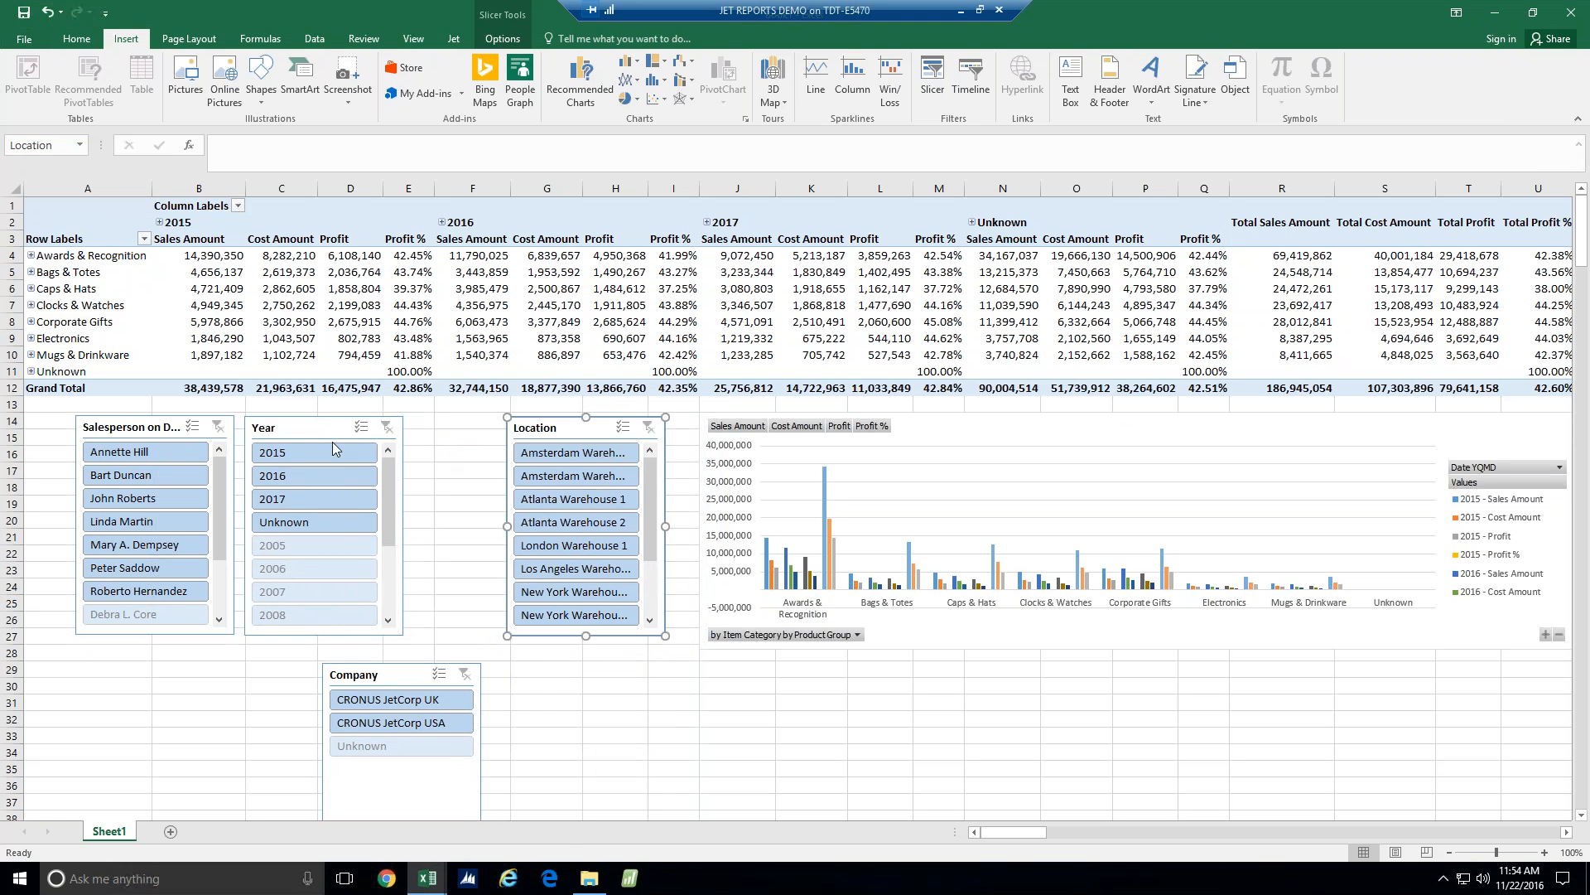
drag(260, 429, 352, 431)
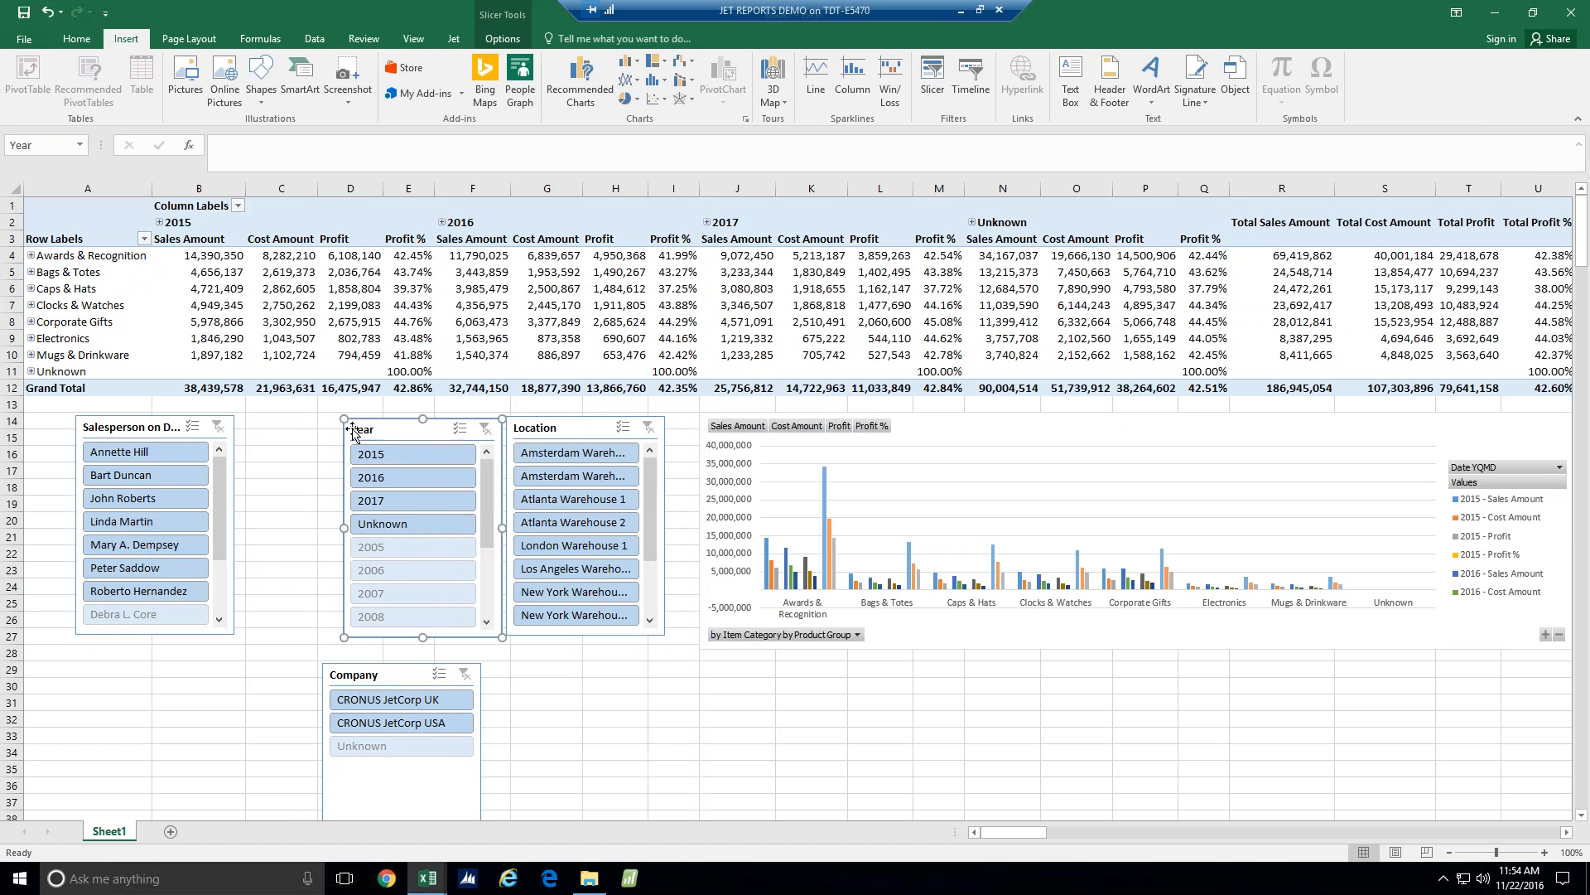
drag(187, 432, 284, 440)
click(412, 477)
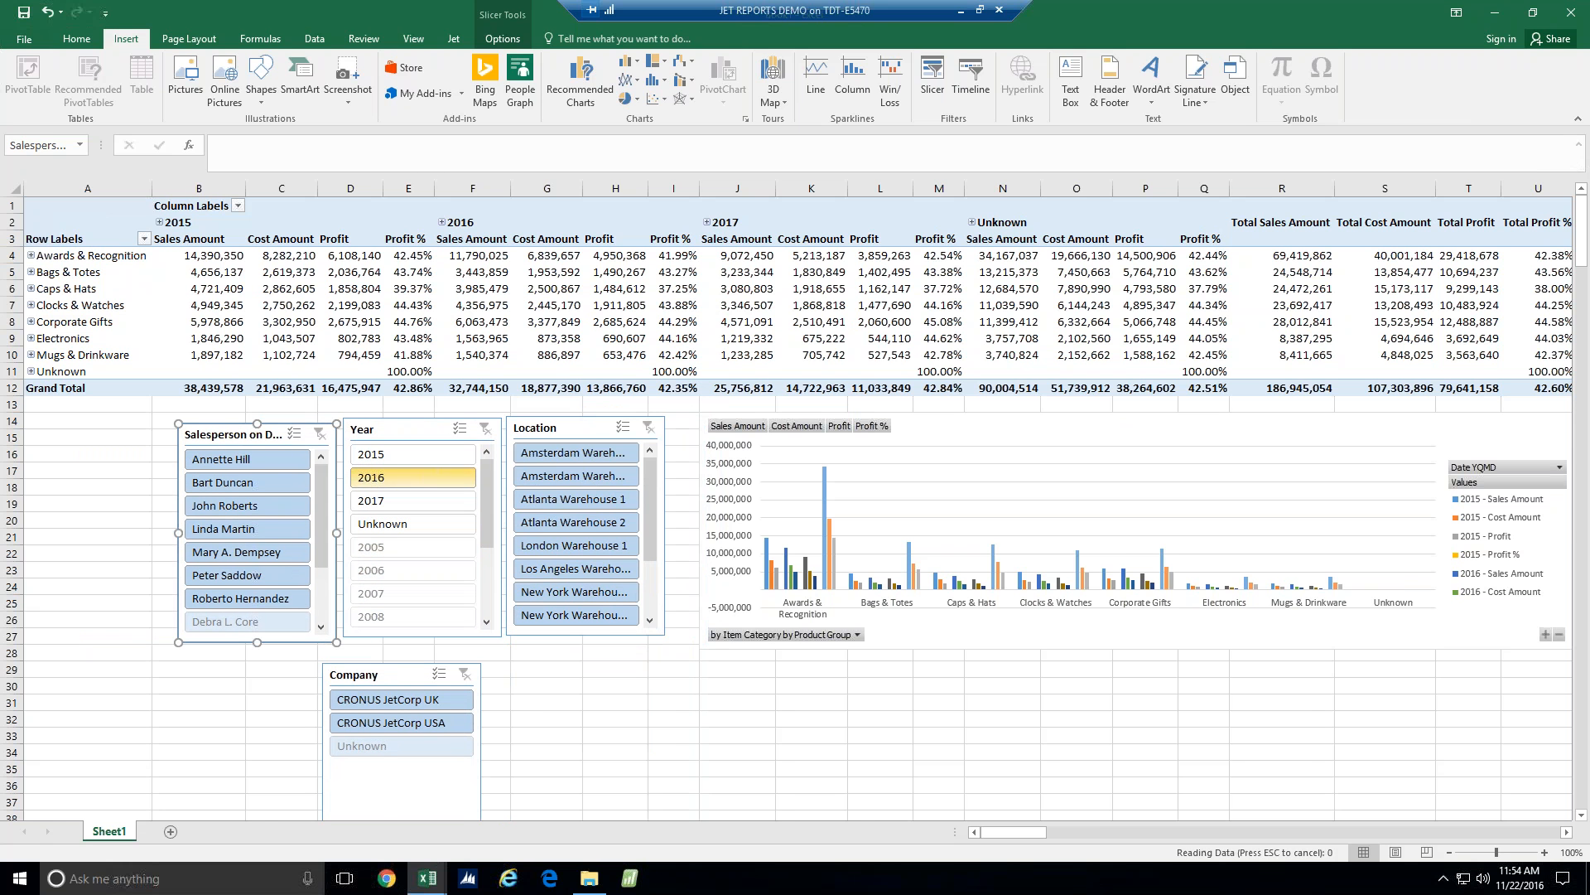
drag(404, 674, 96, 416)
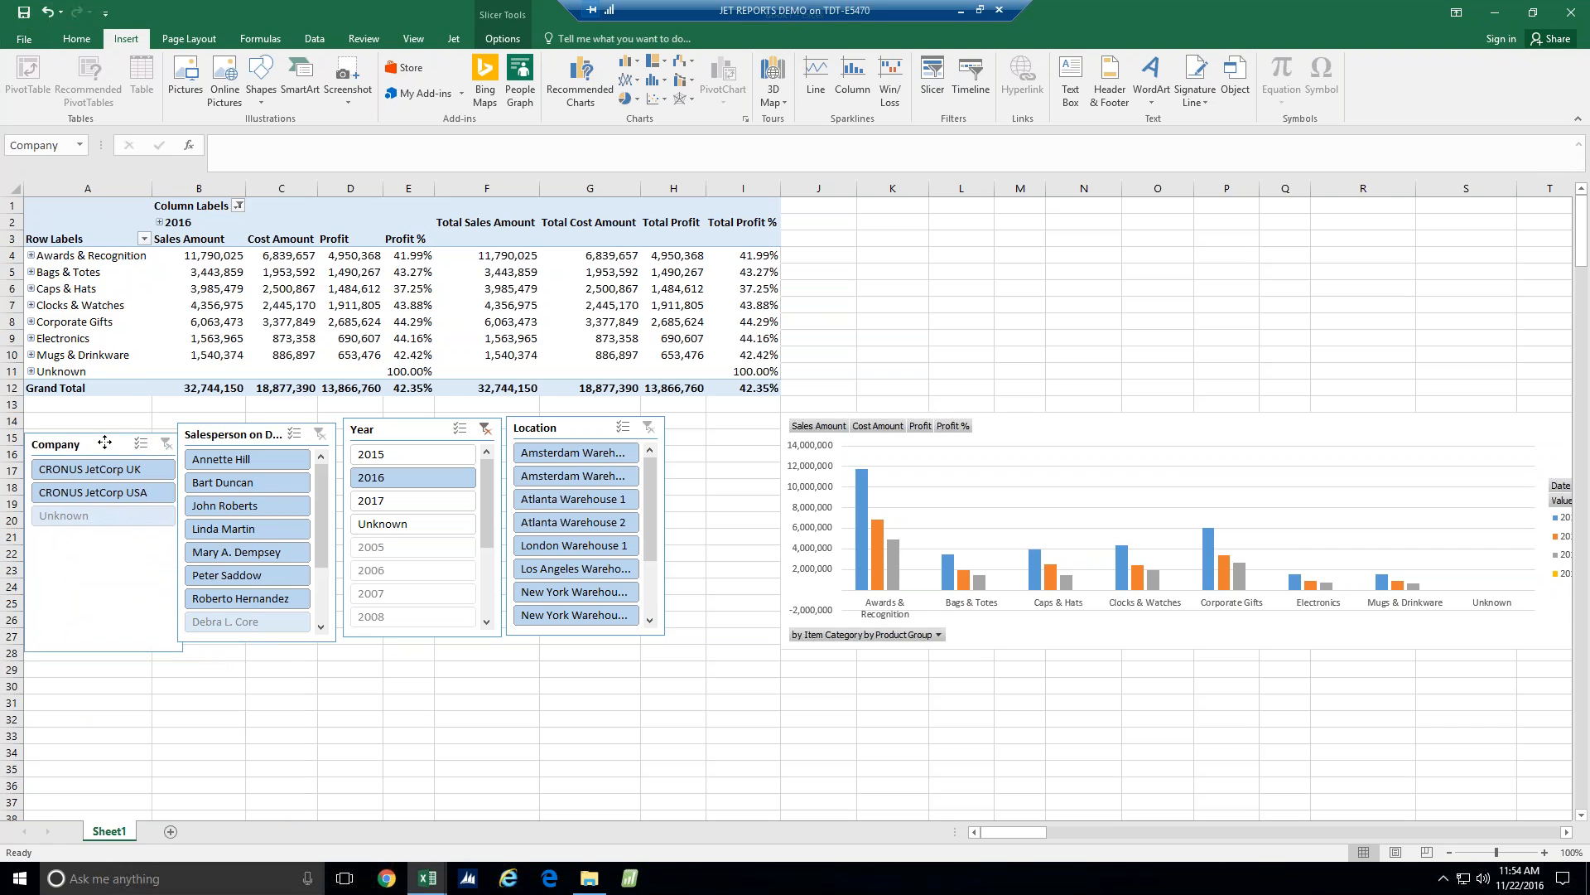
Filter the PivotTable to the first Amsterdam warehouse, company CRONUS JetCorp USA and year 2015
click(583, 457)
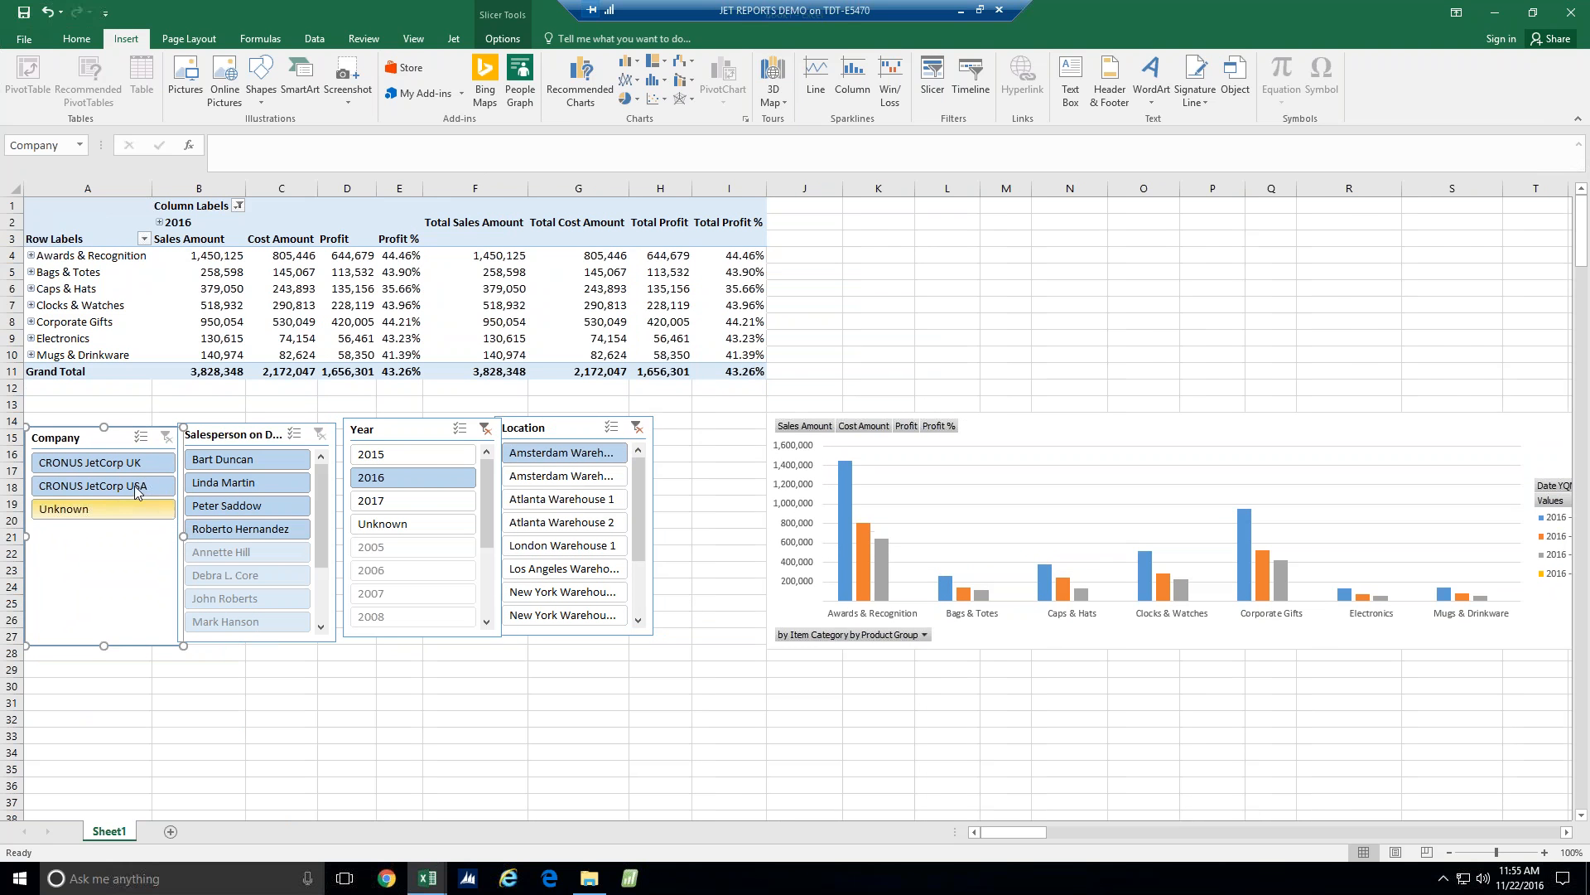
click(136, 489)
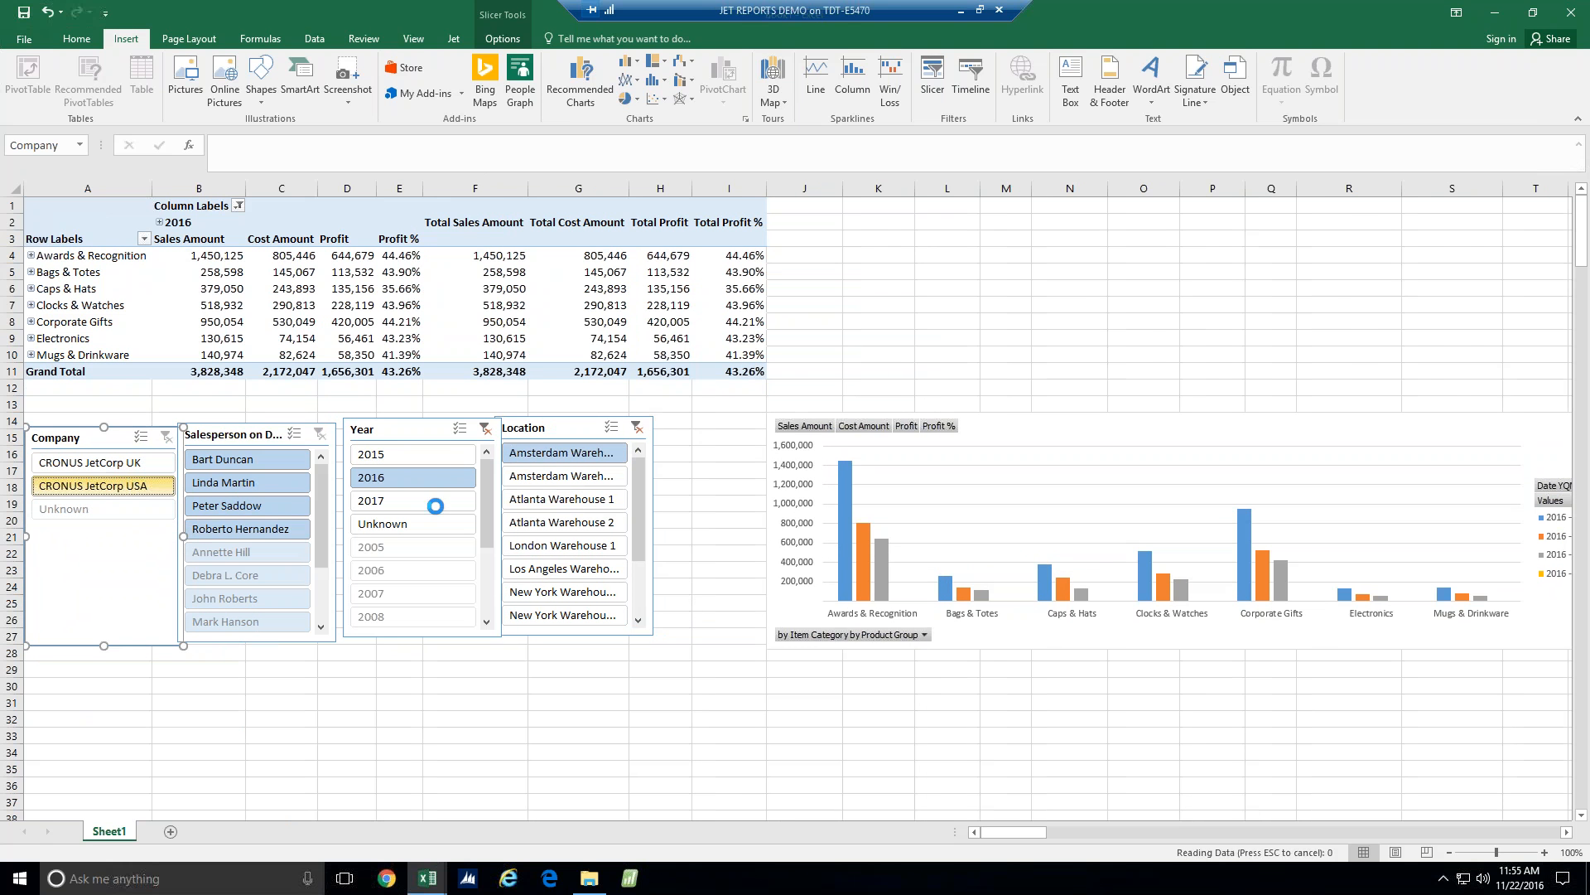
click(431, 457)
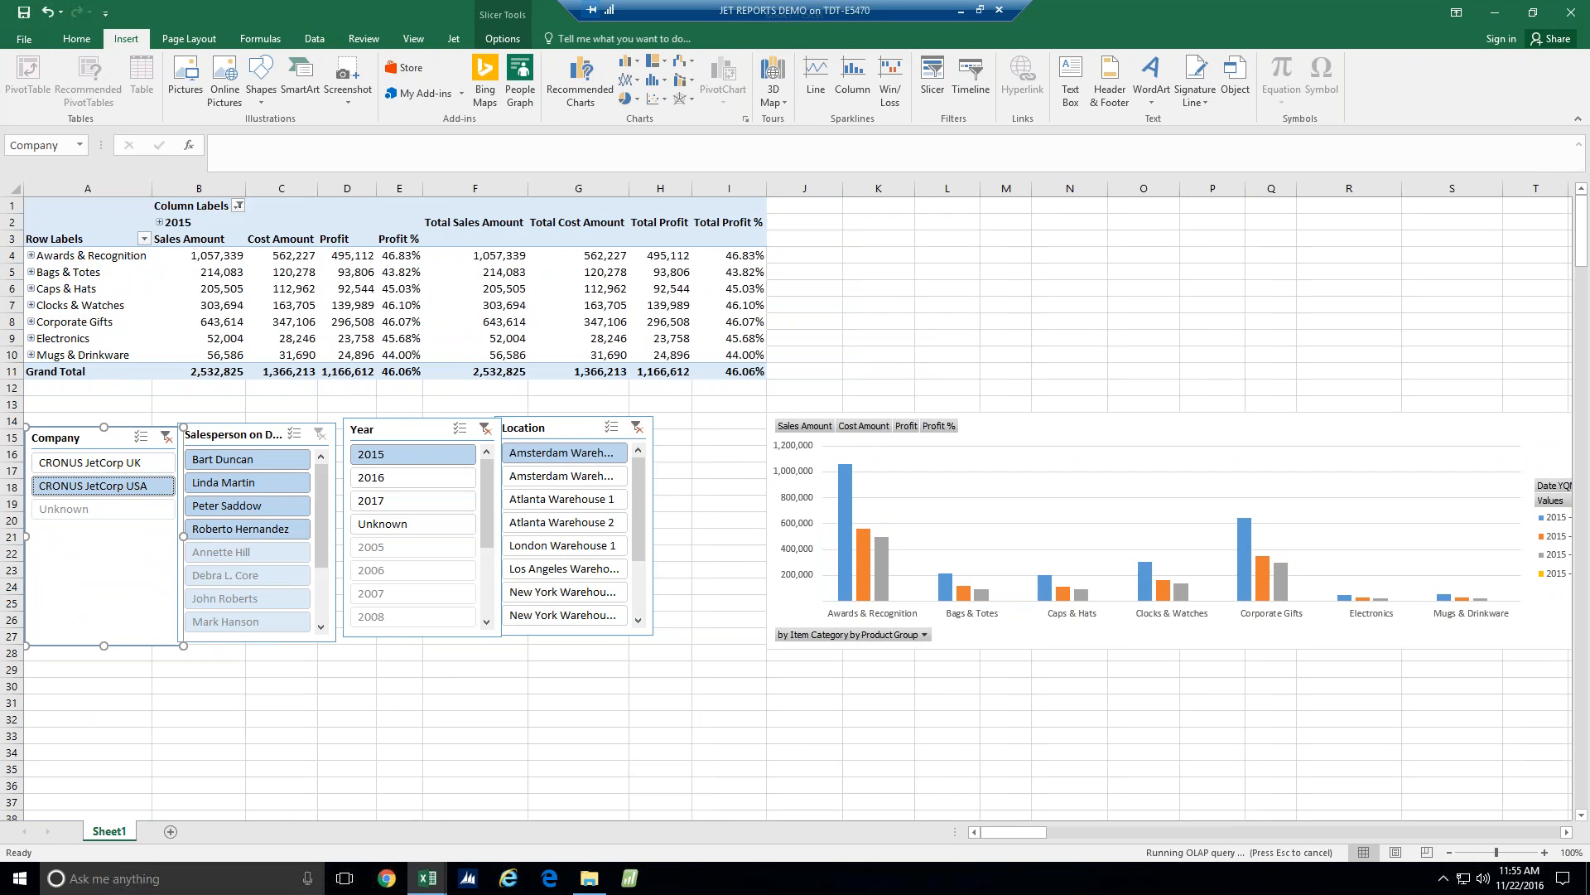
Clear the Location filter and shift the Location slicer away from the Year slicer
click(637, 427)
drag(570, 428, 597, 430)
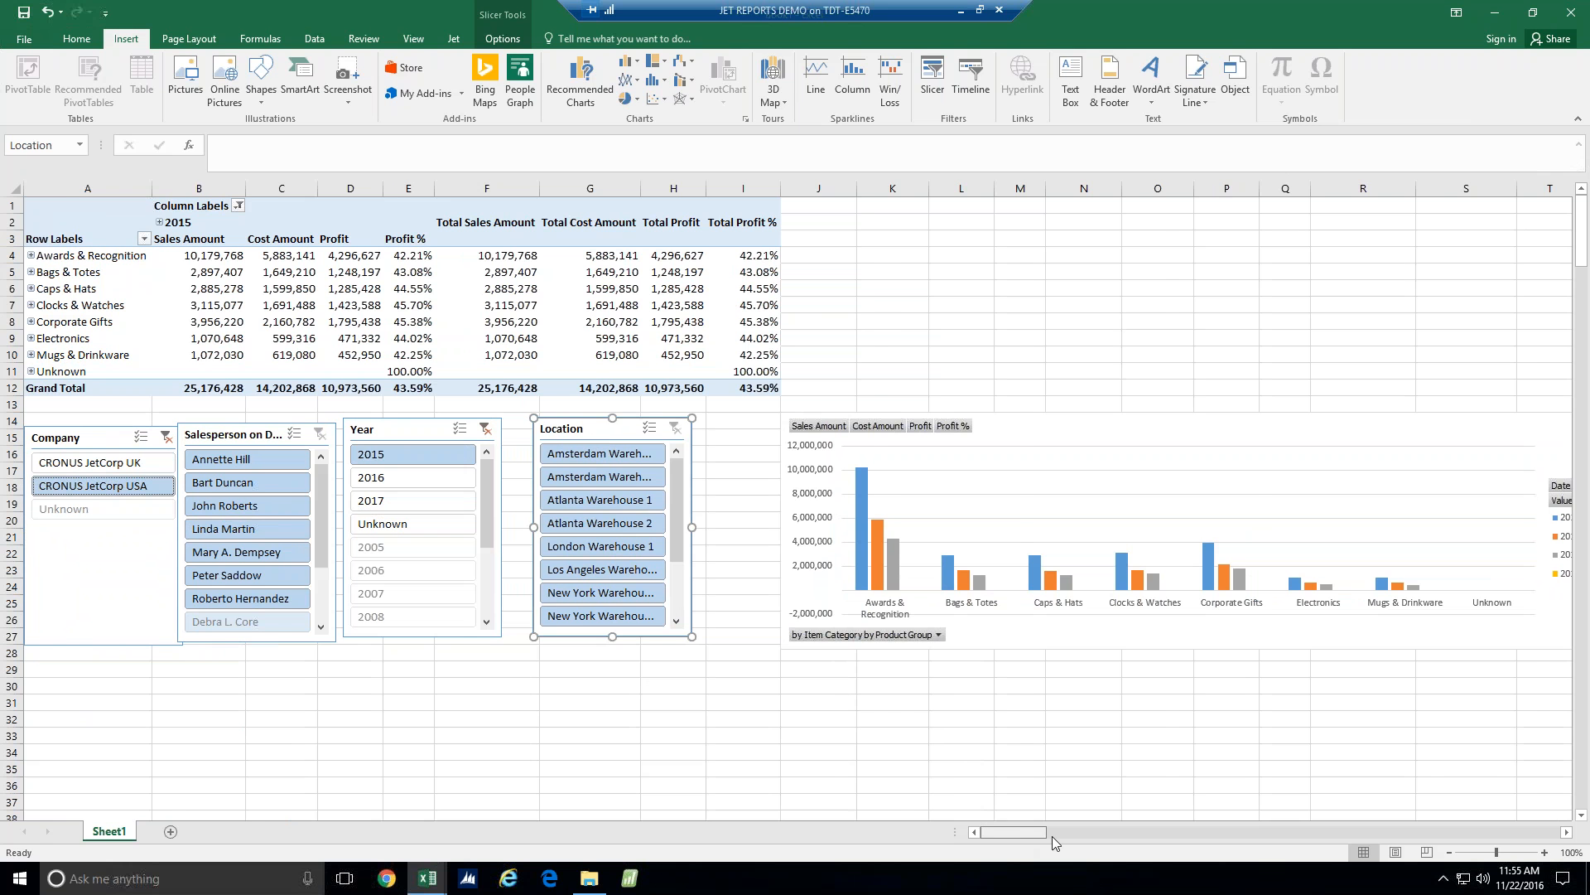
Examine the full PivotChart with its legend beyond the slicers and return to the PivotTable
drag(1052, 836, 1037, 833)
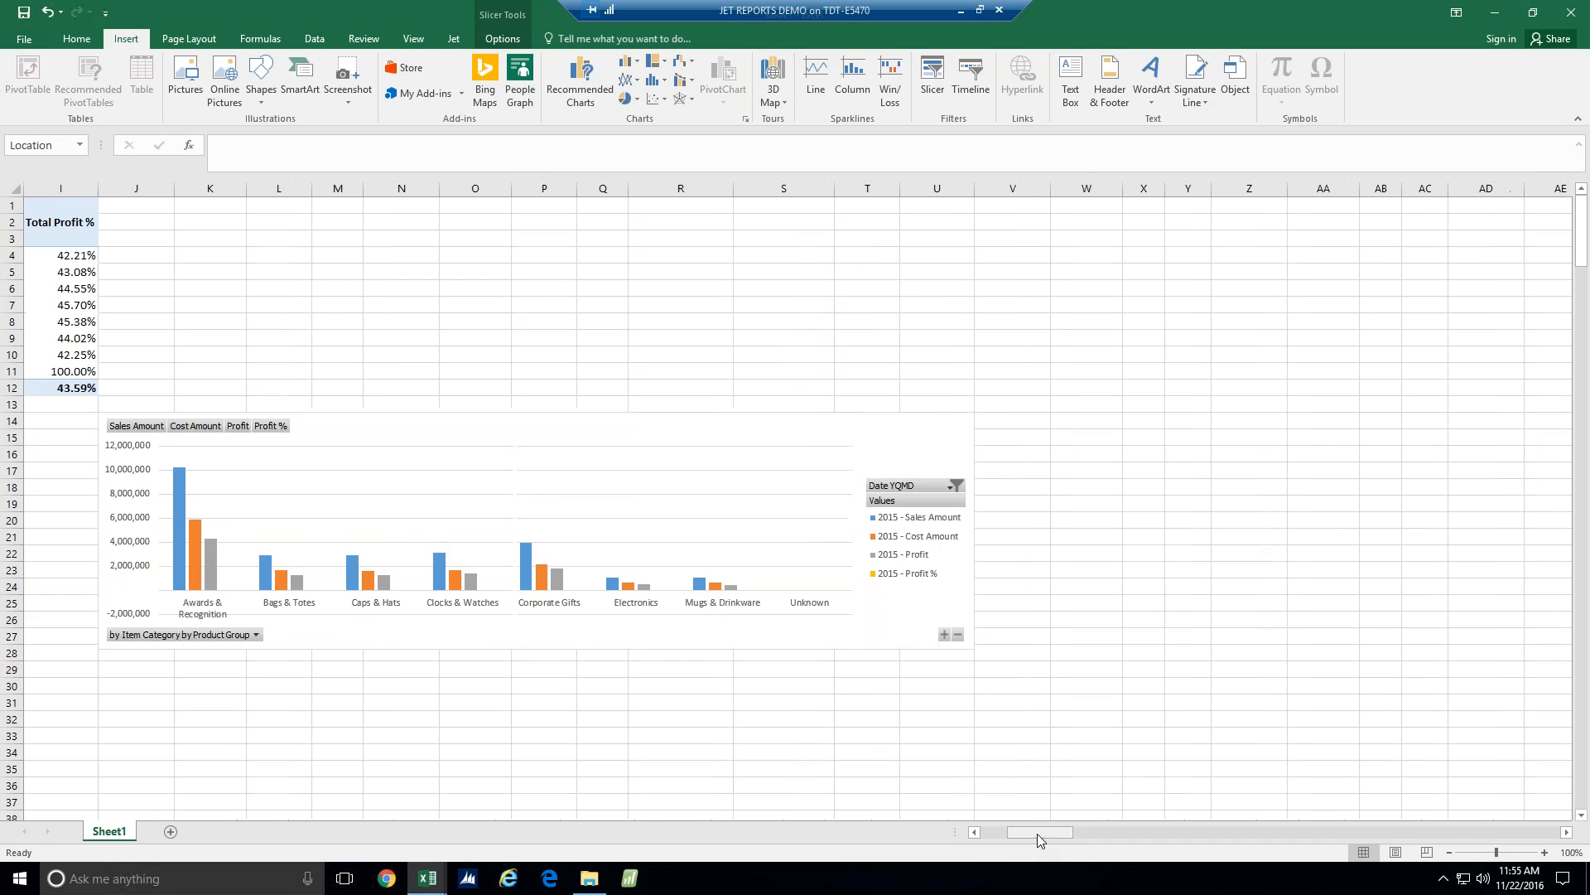
click(974, 832)
click(975, 832)
click(975, 831)
click(974, 832)
click(974, 832)
click(974, 832)
click(975, 832)
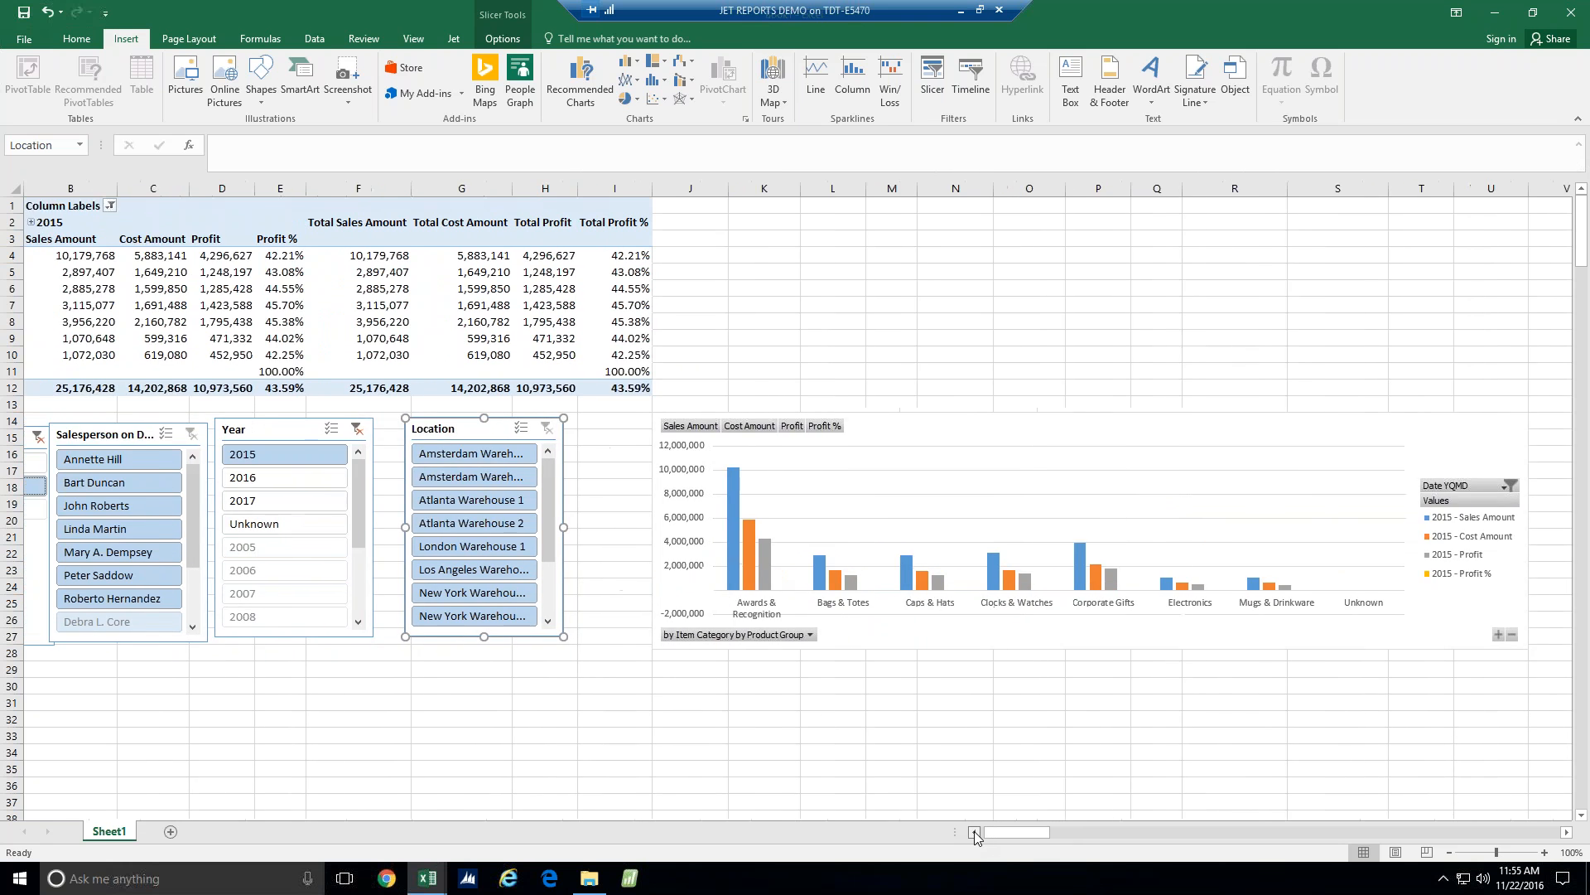
click(974, 832)
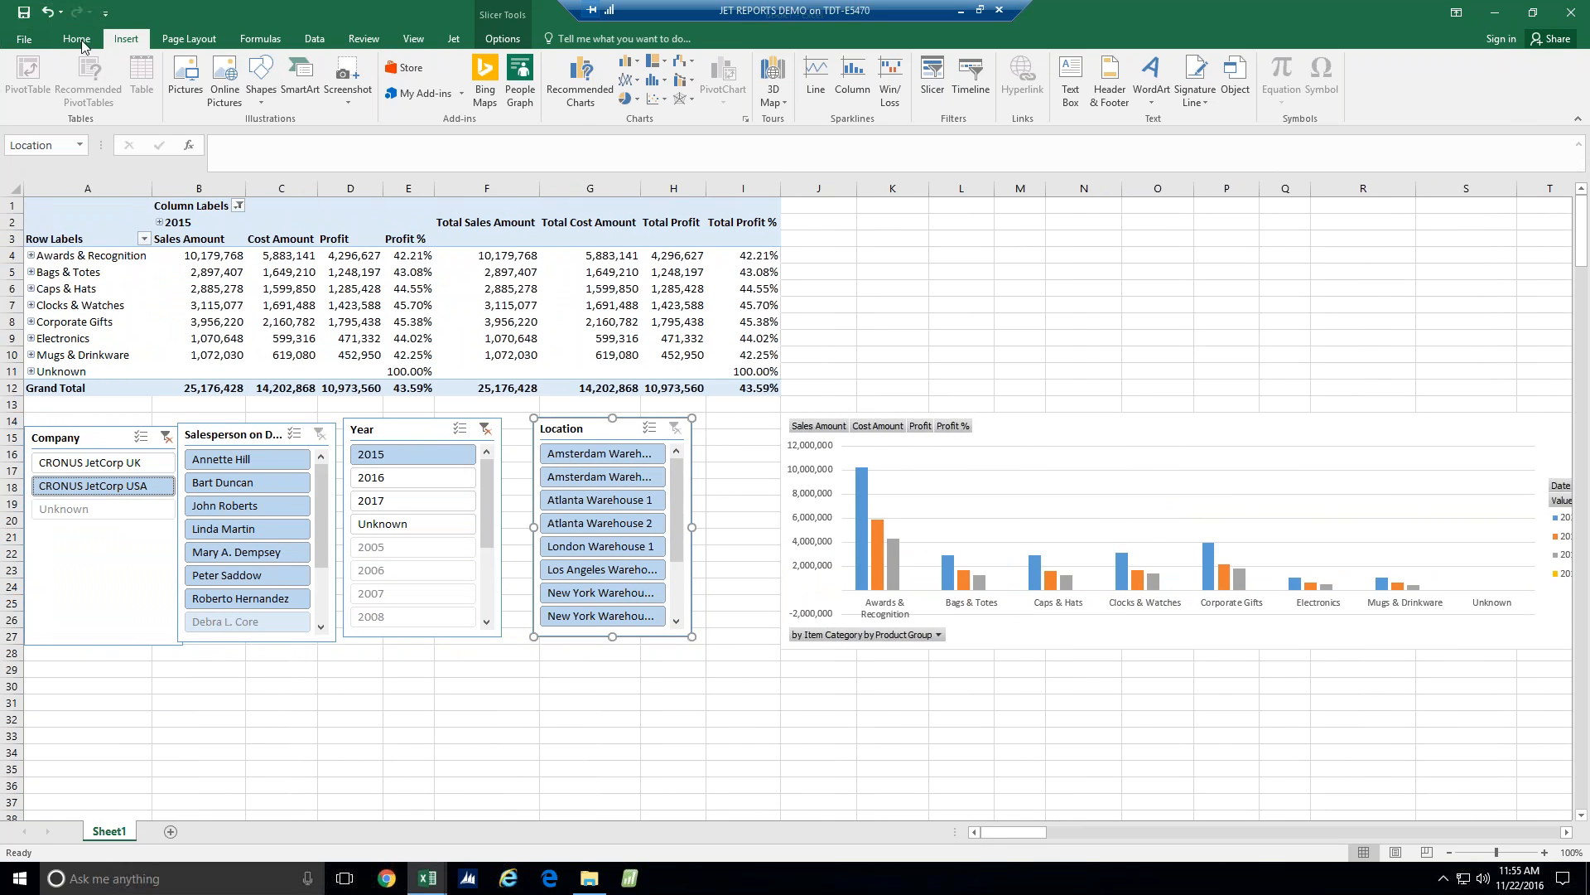
Publish the workbook from Jet as a new report named Sou
click(76, 39)
click(453, 39)
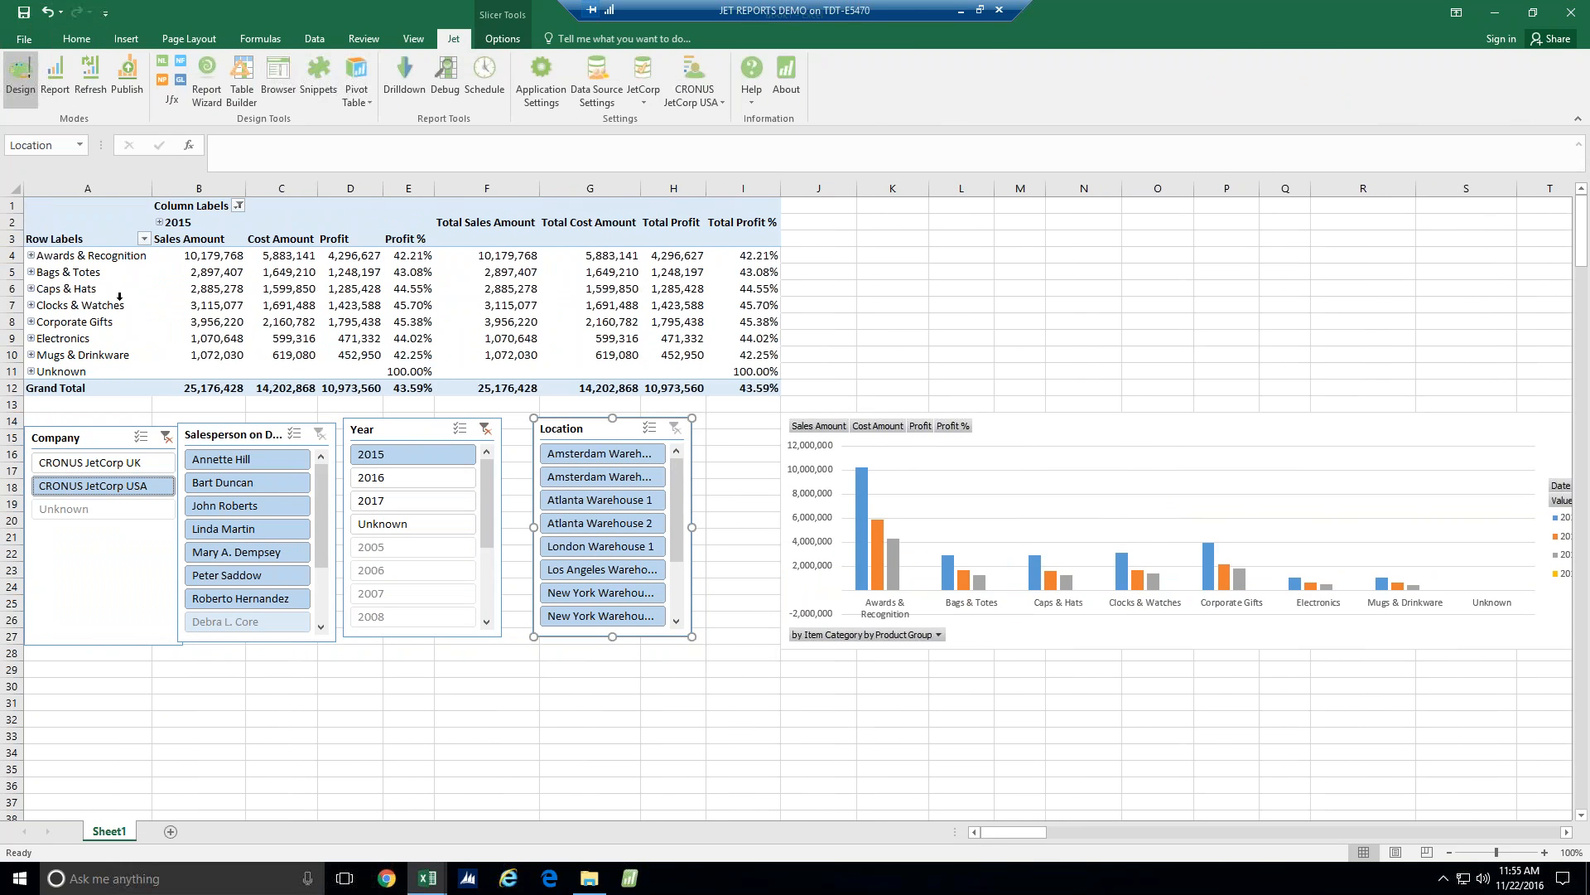
click(135, 86)
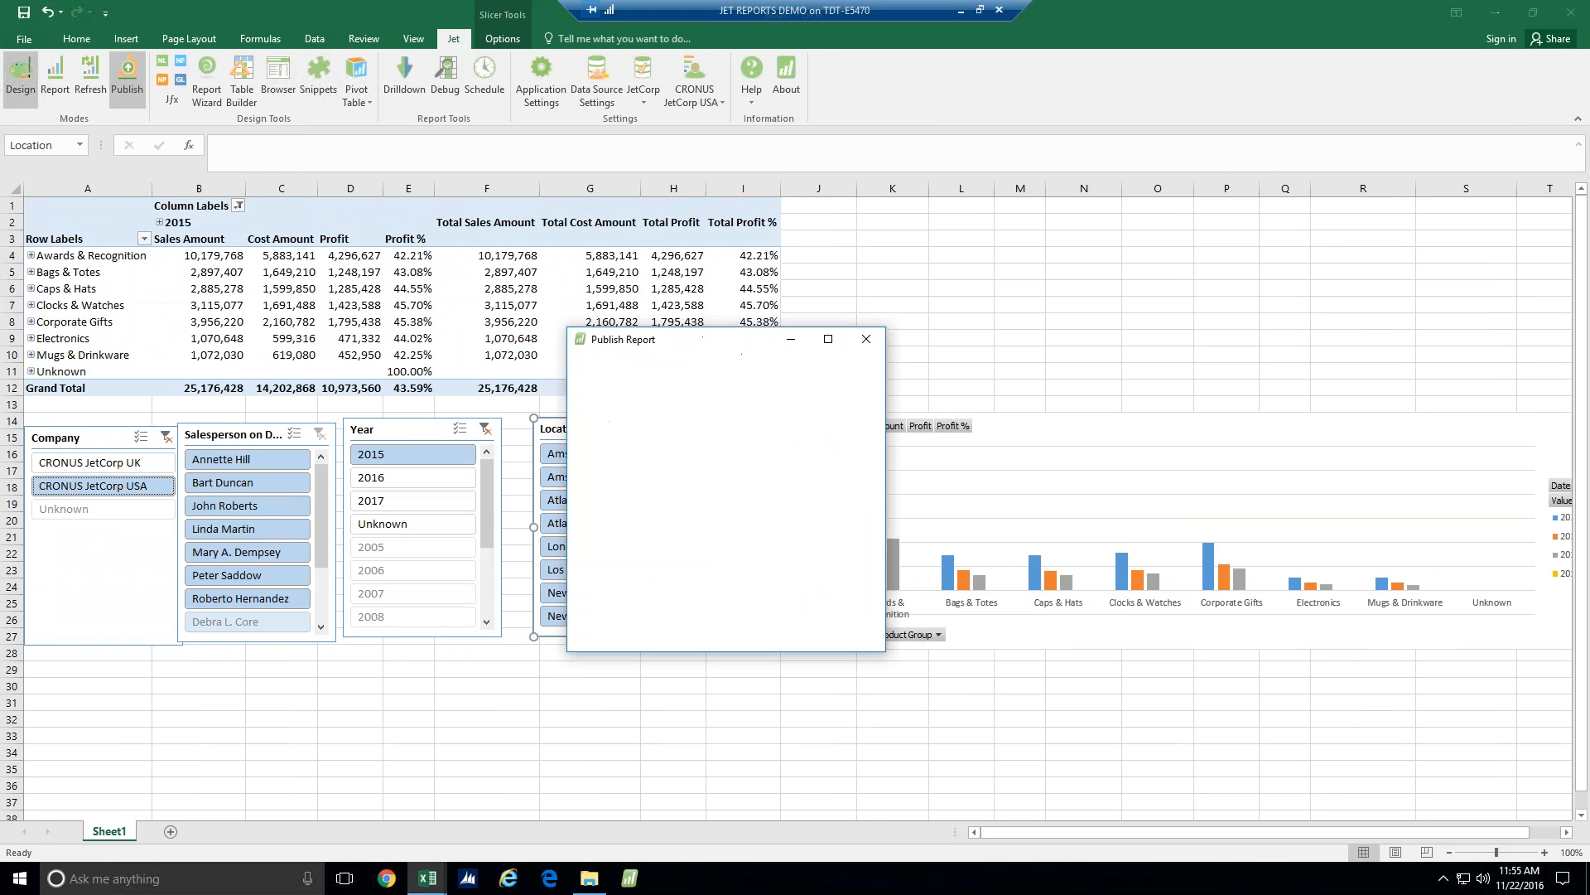
double_click(580, 465)
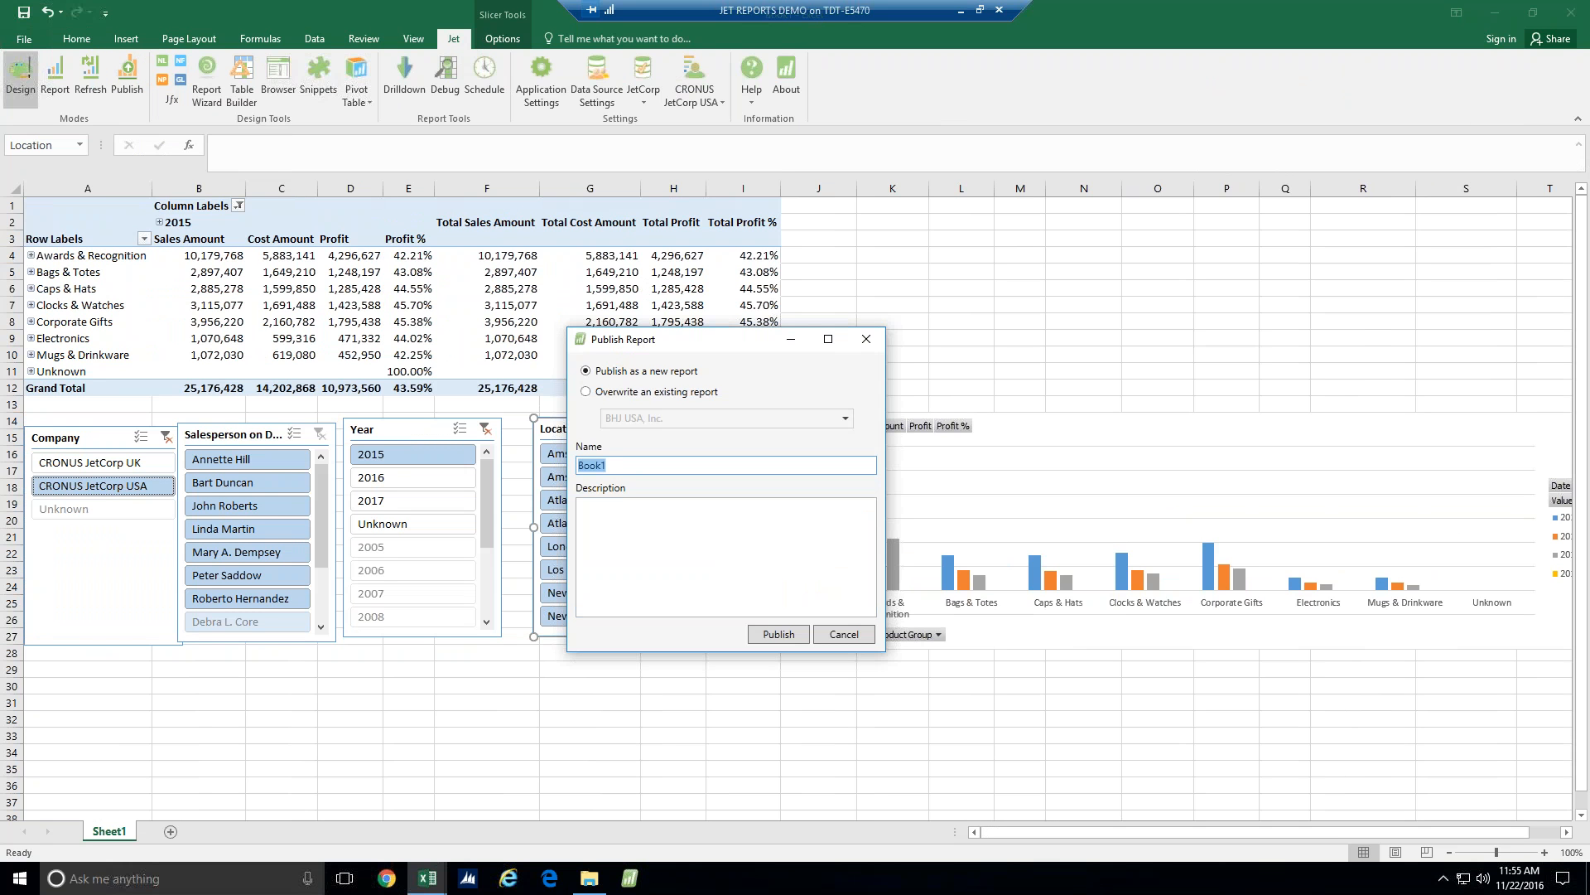
text(Sou)
click(788, 639)
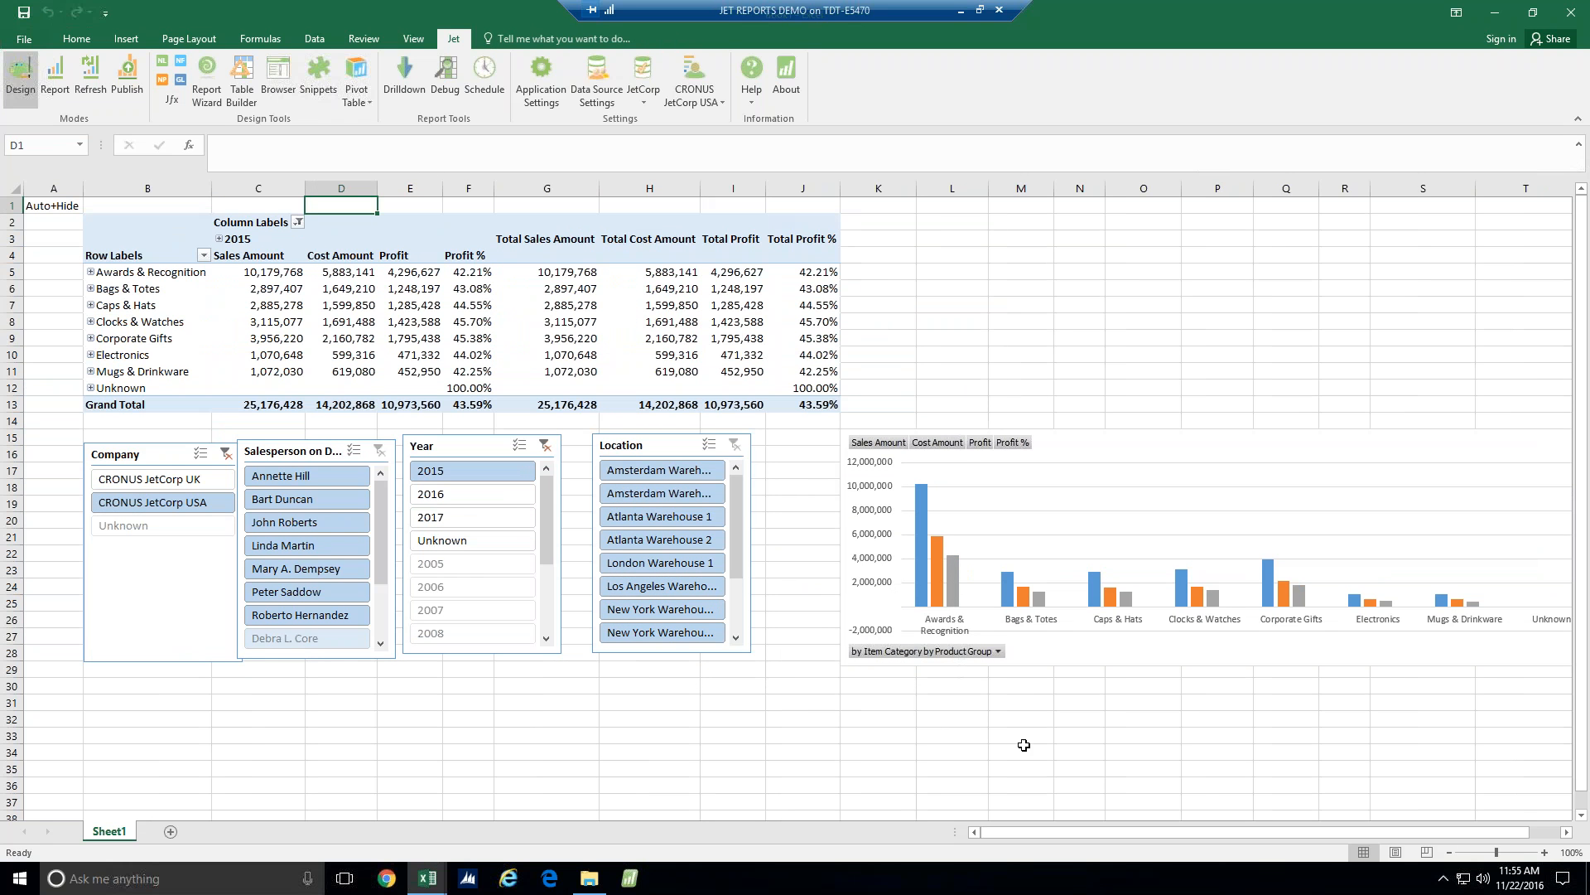
Close the PivotTable workbook and the 5 Enterprise Sales Dashboard workbook without saving changes
click(1571, 13)
click(796, 461)
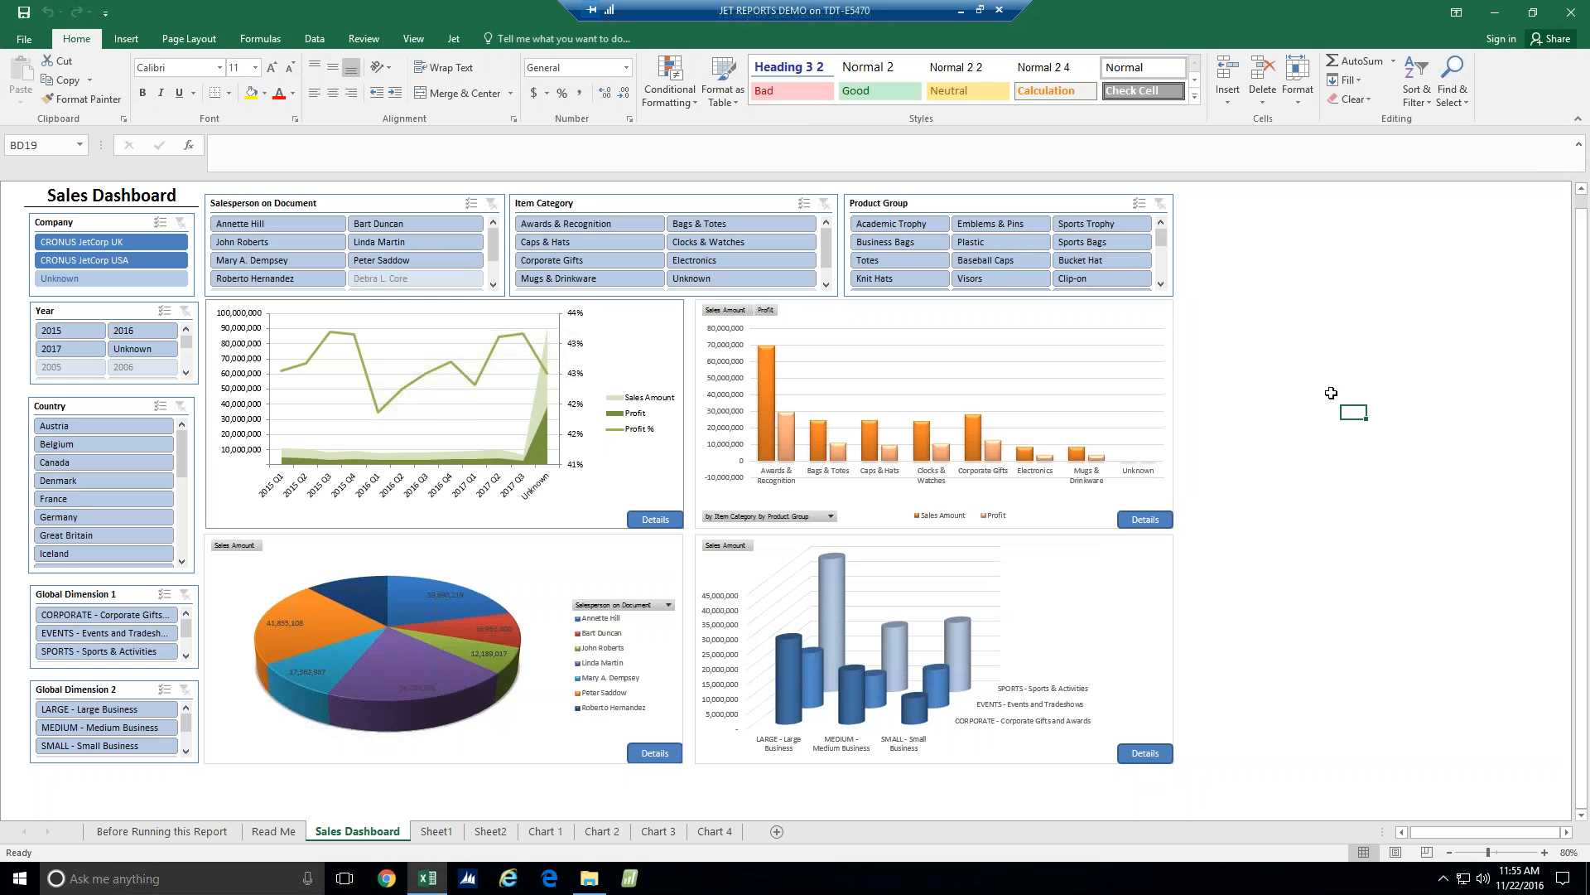
click(1571, 12)
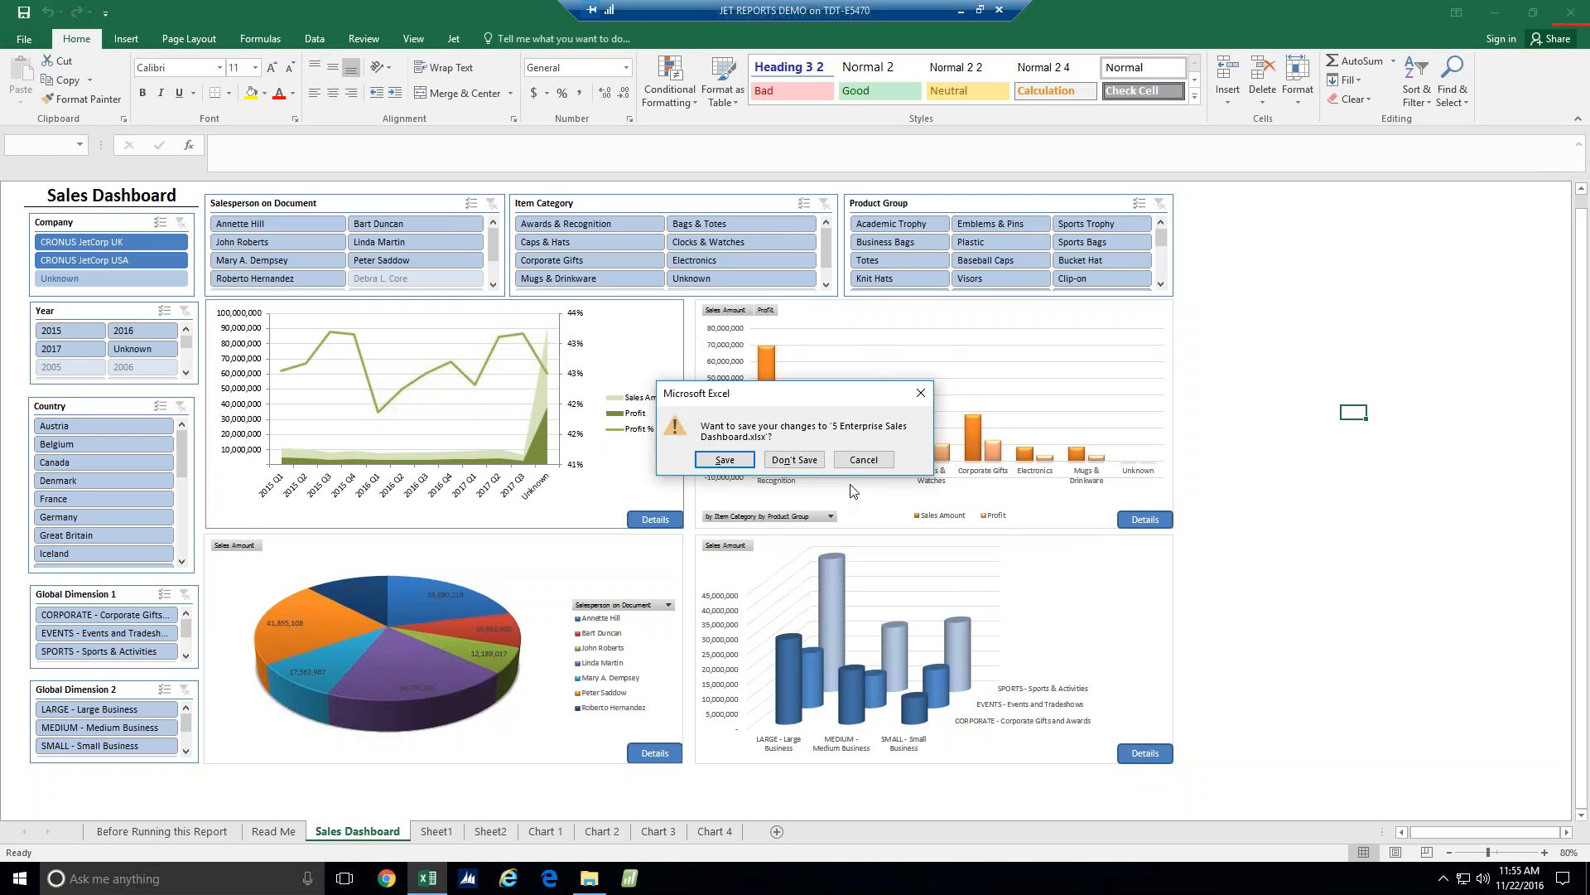
click(793, 460)
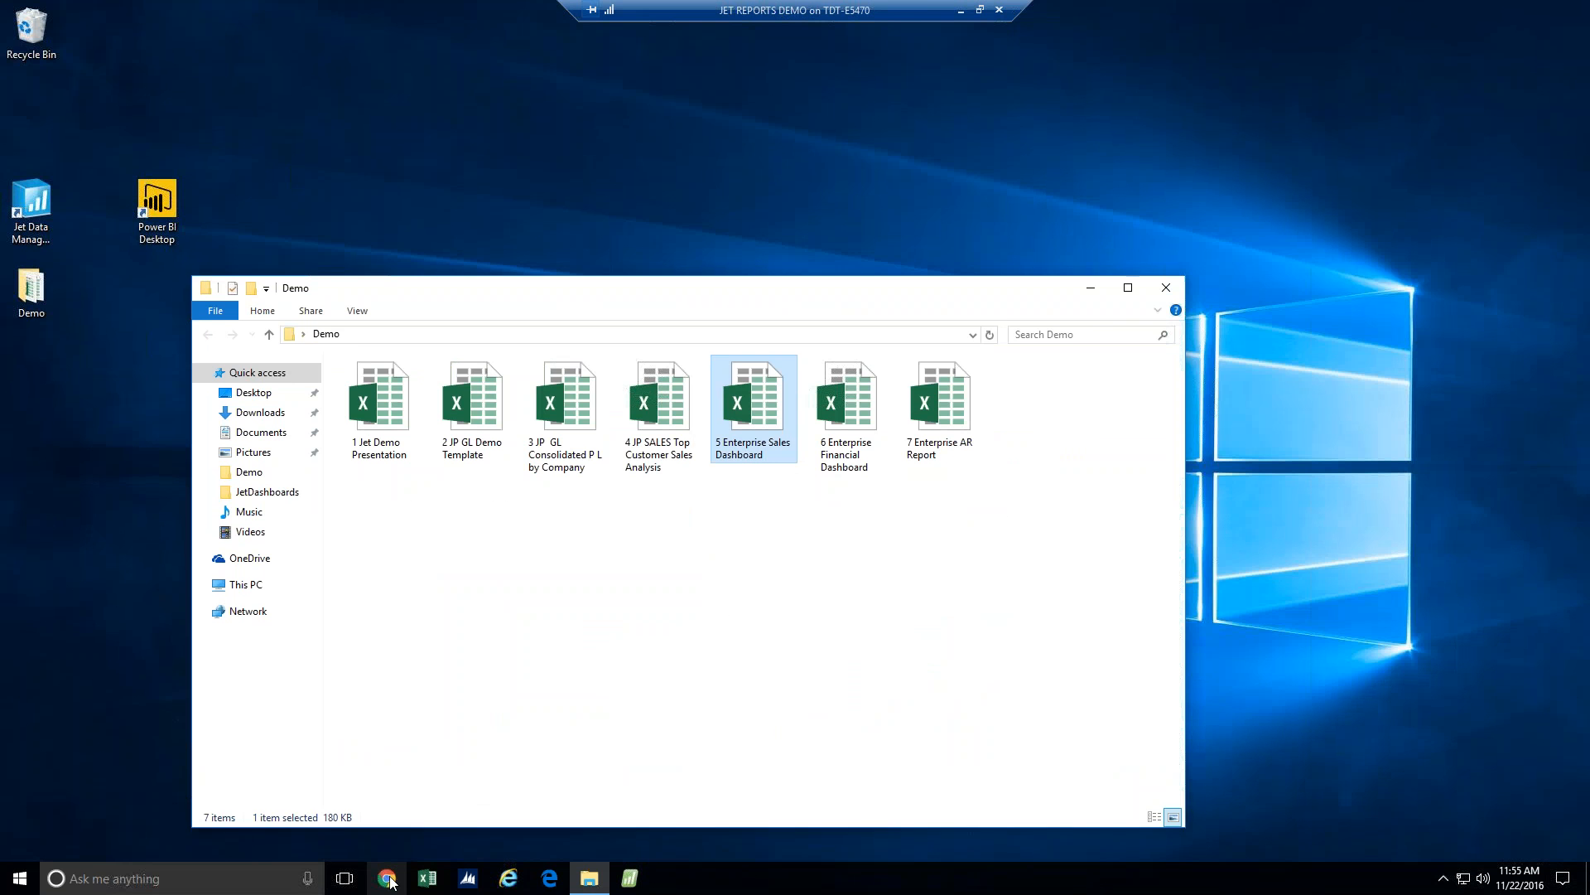
Switch to Chrome and sign in to the Jet Web Portal using the domain vm-demo-tdt and the saved credentials
click(387, 878)
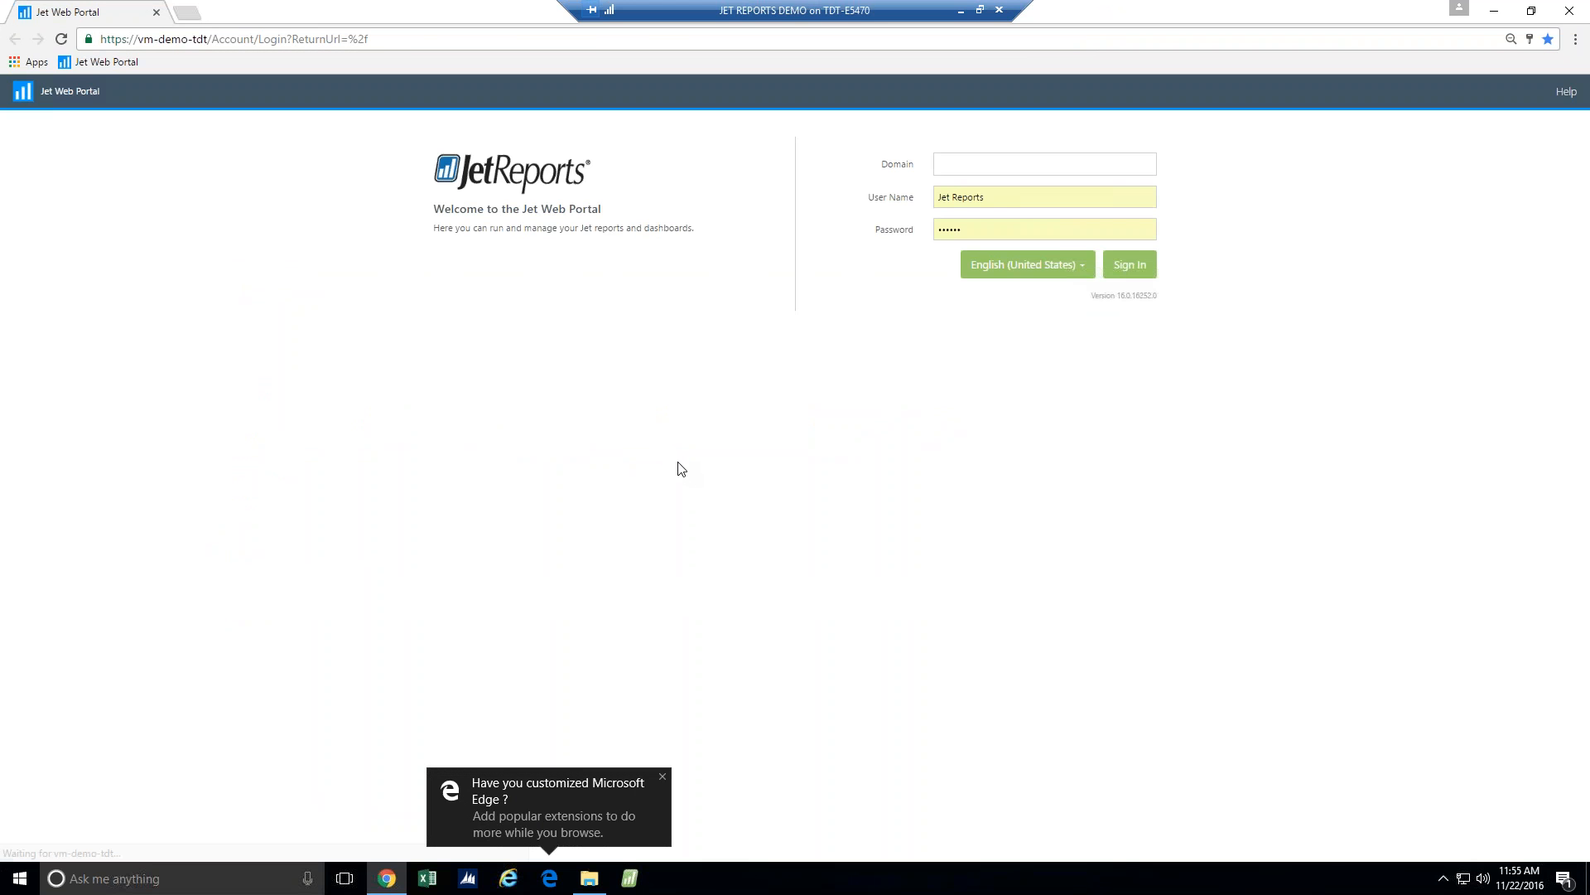
click(959, 166)
click(959, 166)
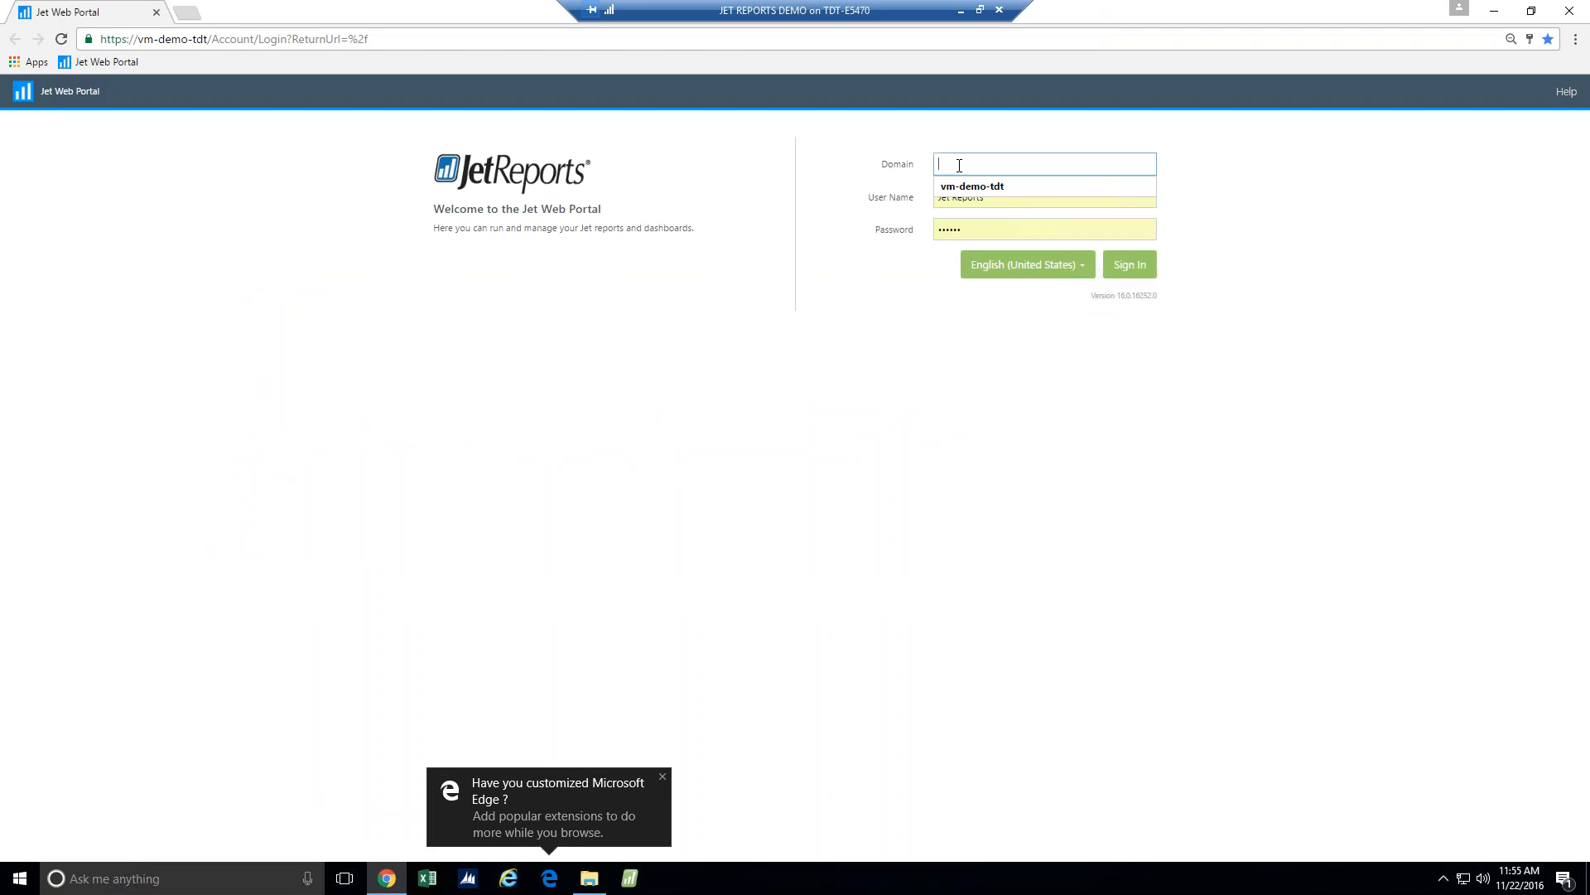
click(1004, 187)
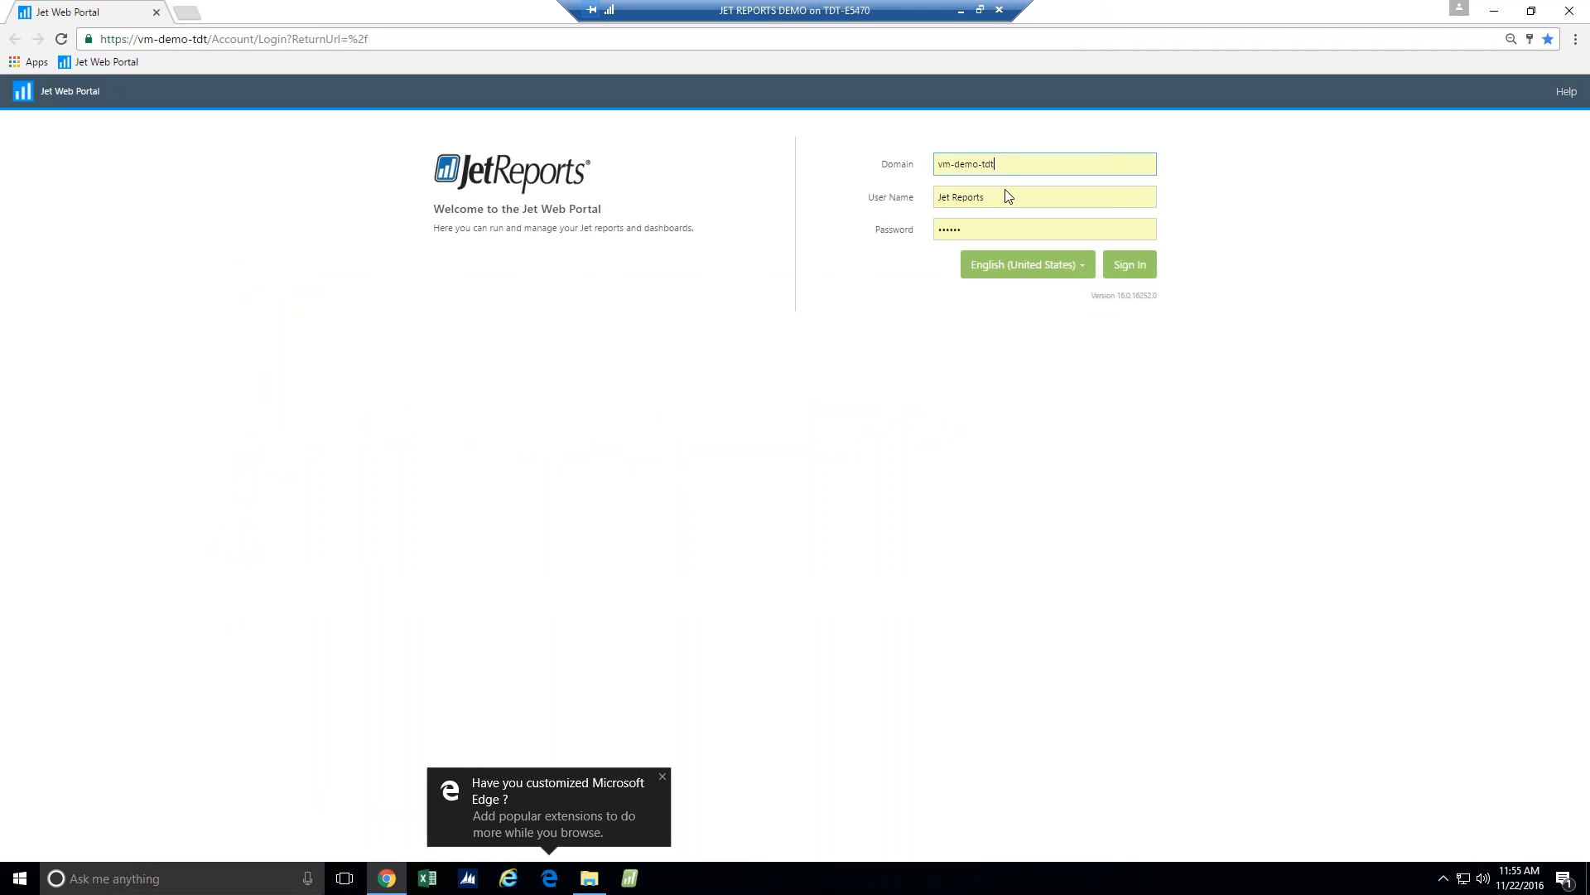
click(1131, 266)
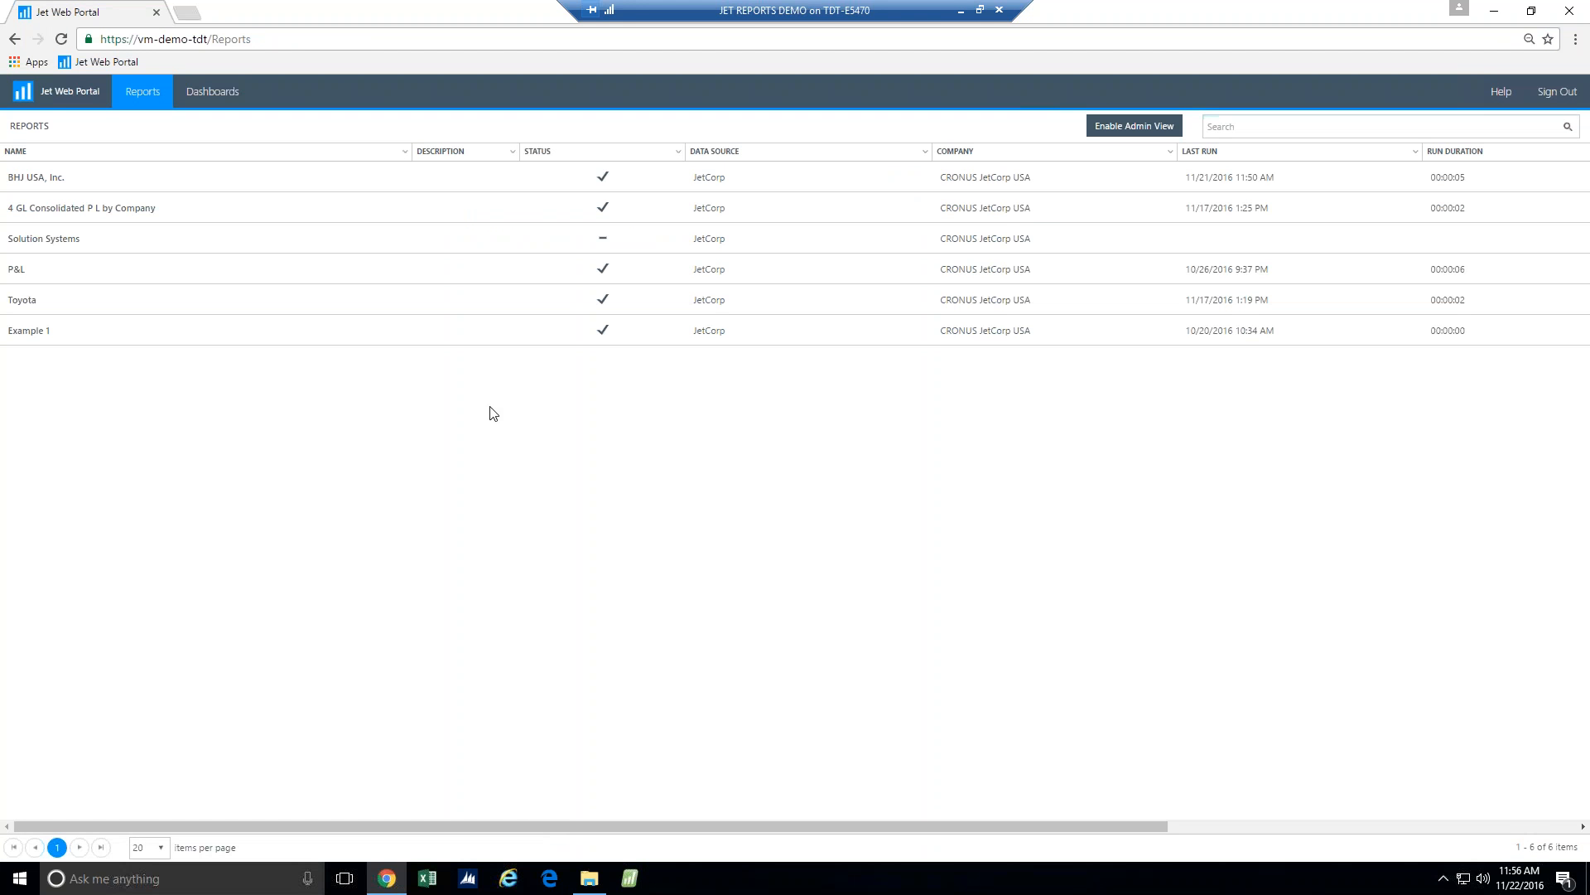
Check the remaining columns for the Solution Systems report in the report list and run that report
click(301, 238)
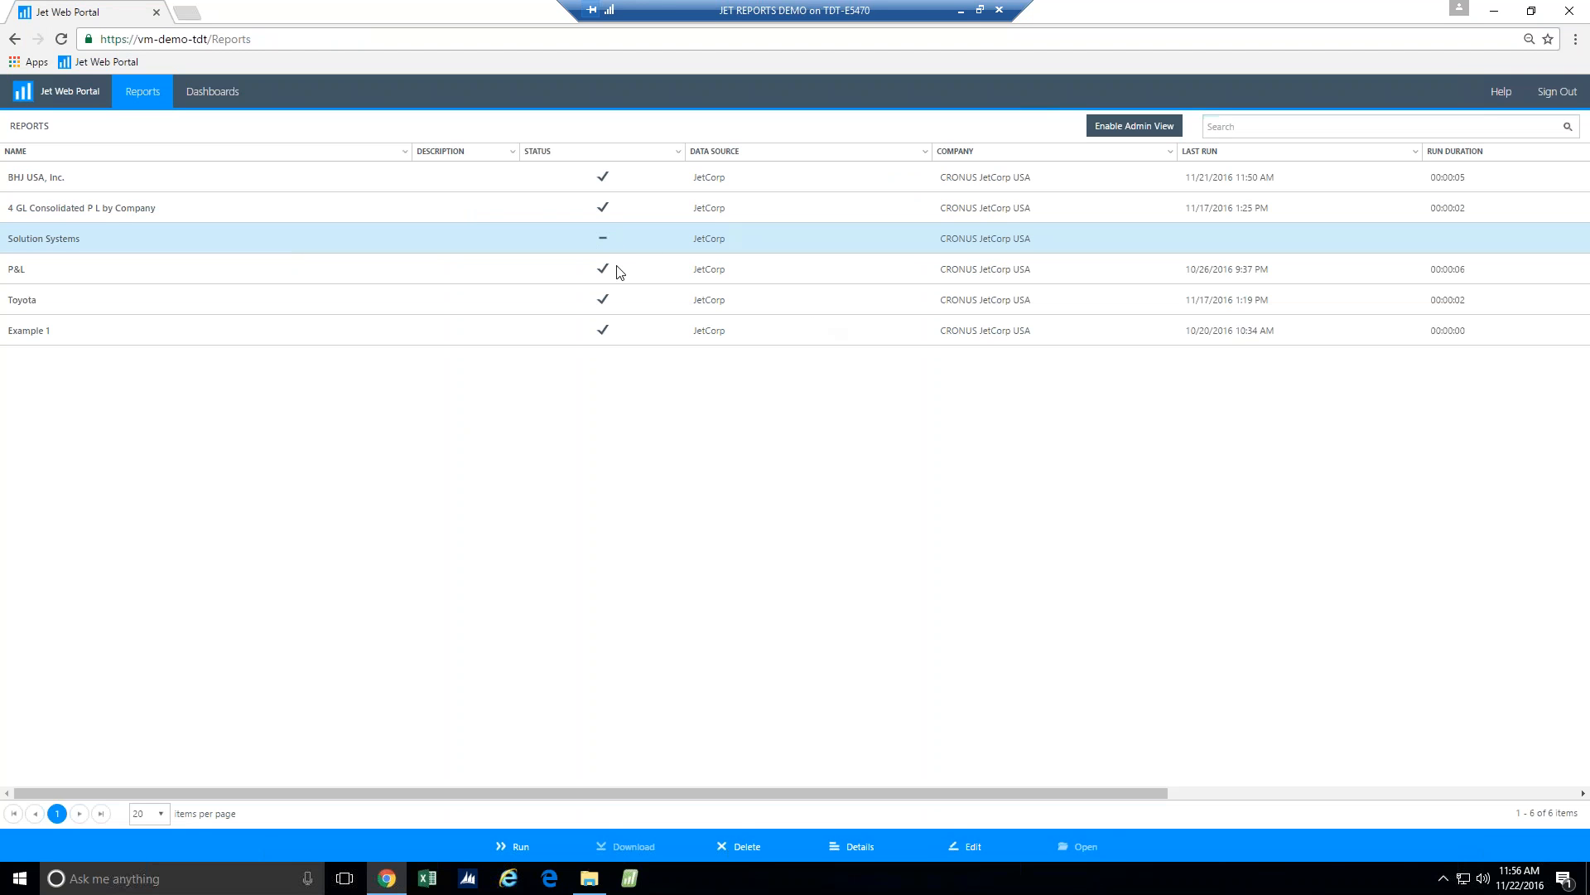
mouse_move(595, 233)
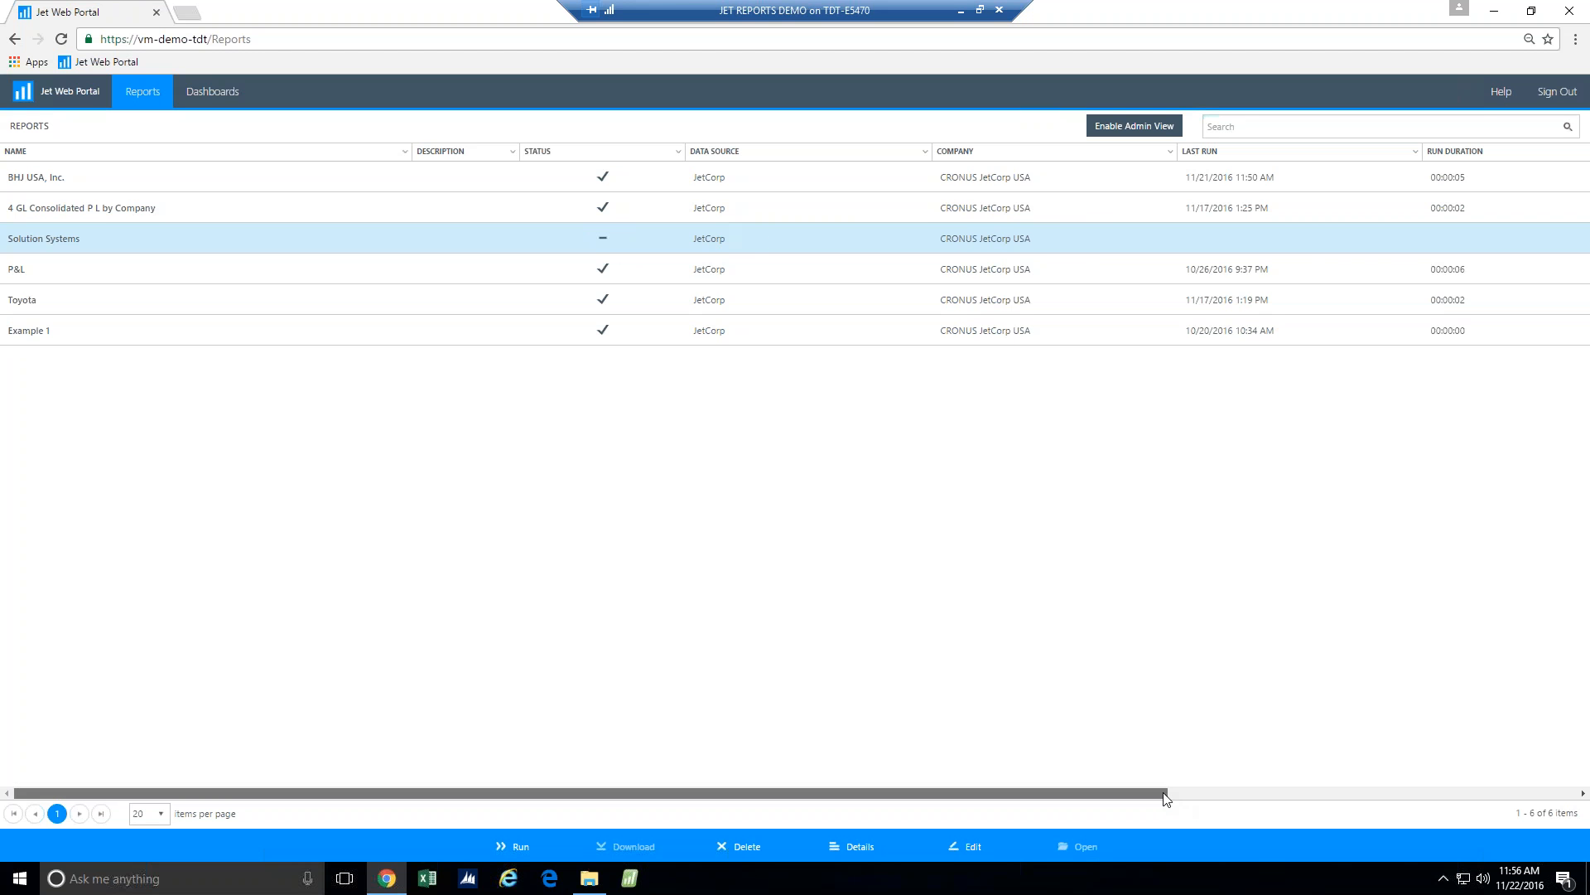
drag(1166, 797, 1541, 785)
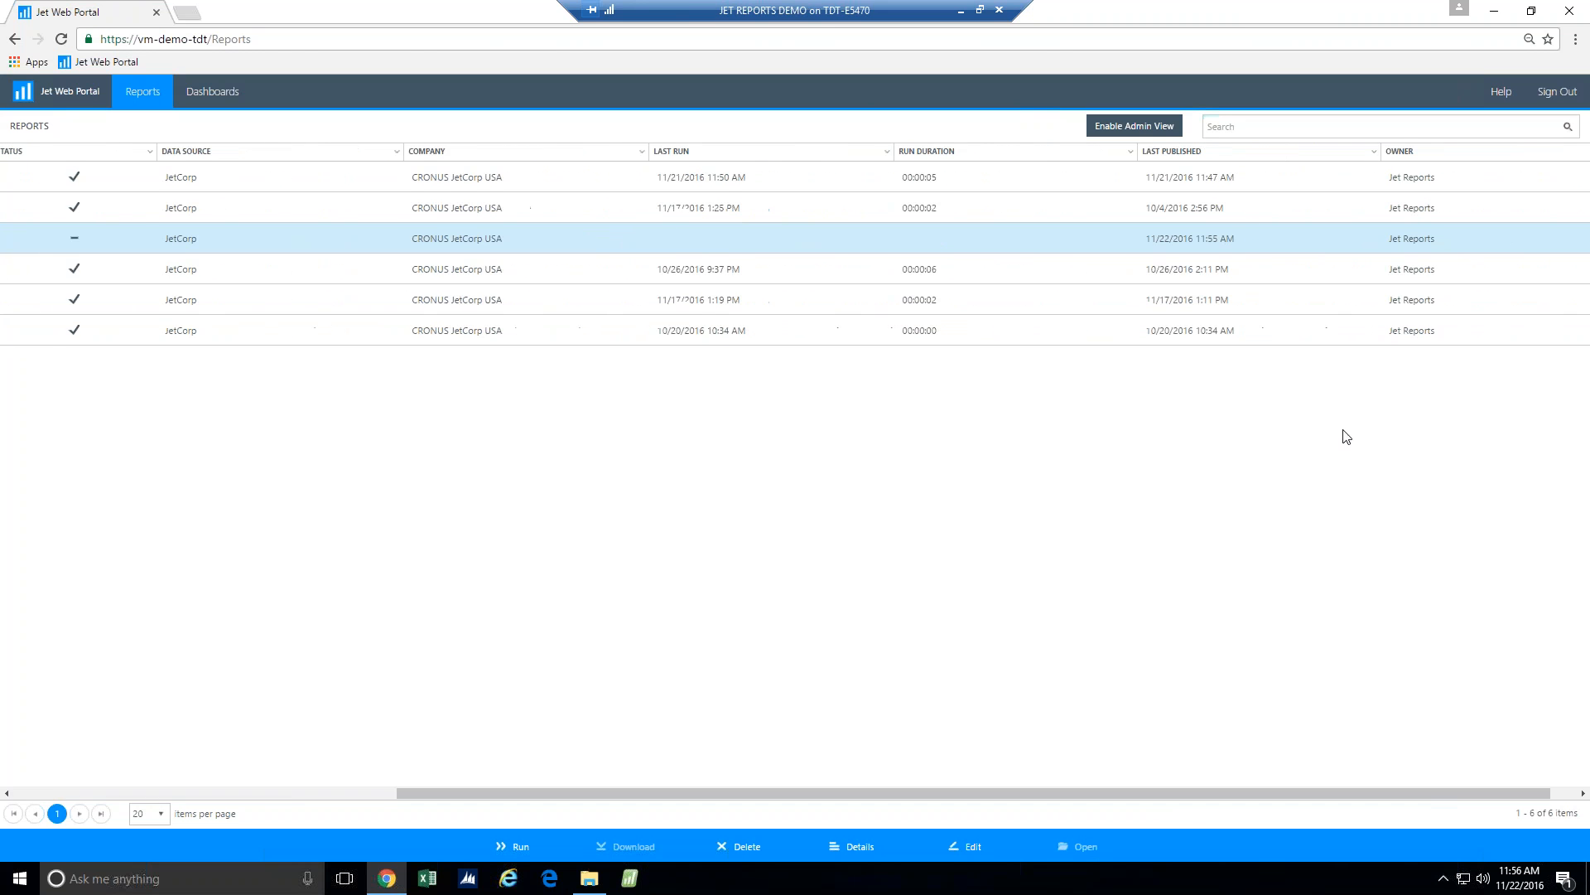
drag(1443, 787, 972, 852)
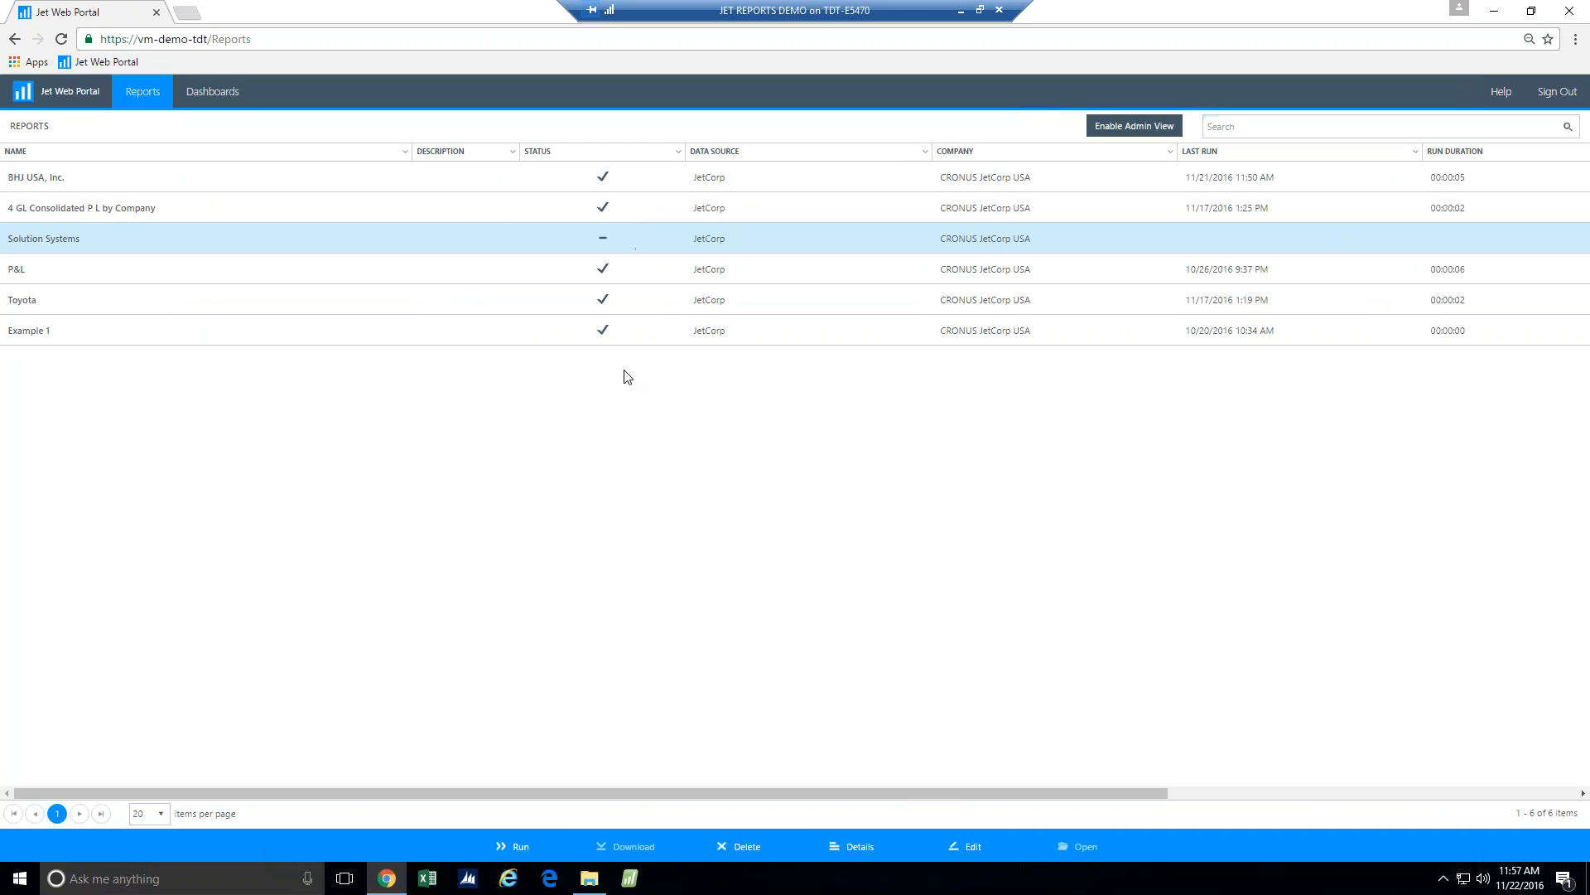
click(522, 848)
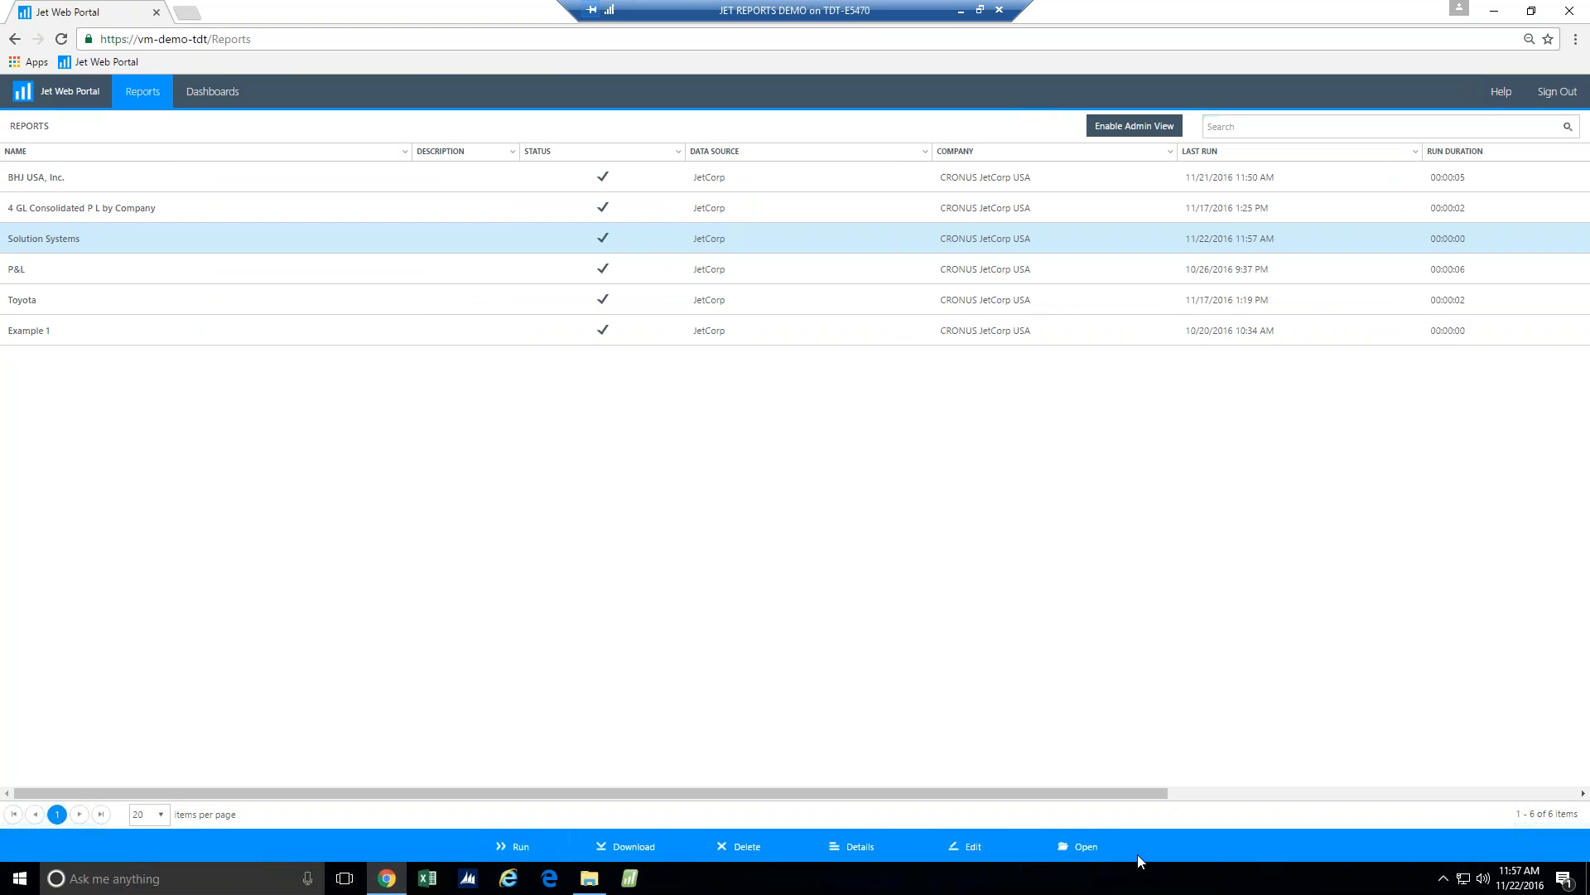
Open the Solution Systems report in Excel Online, answer the query refresh prompt, and close the report after viewing it
click(1087, 850)
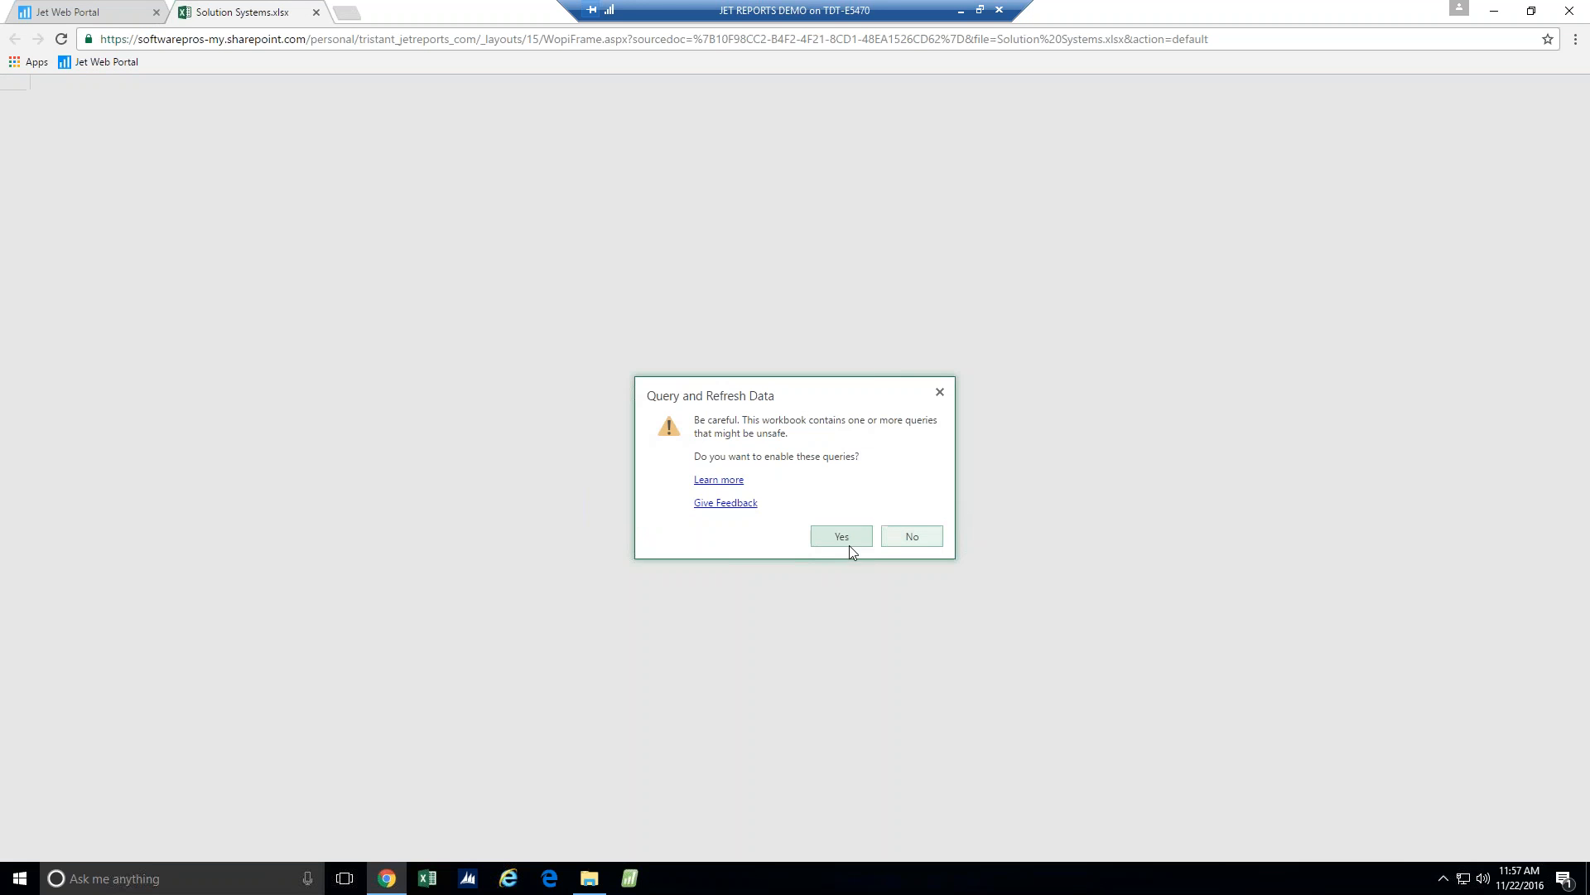
click(842, 536)
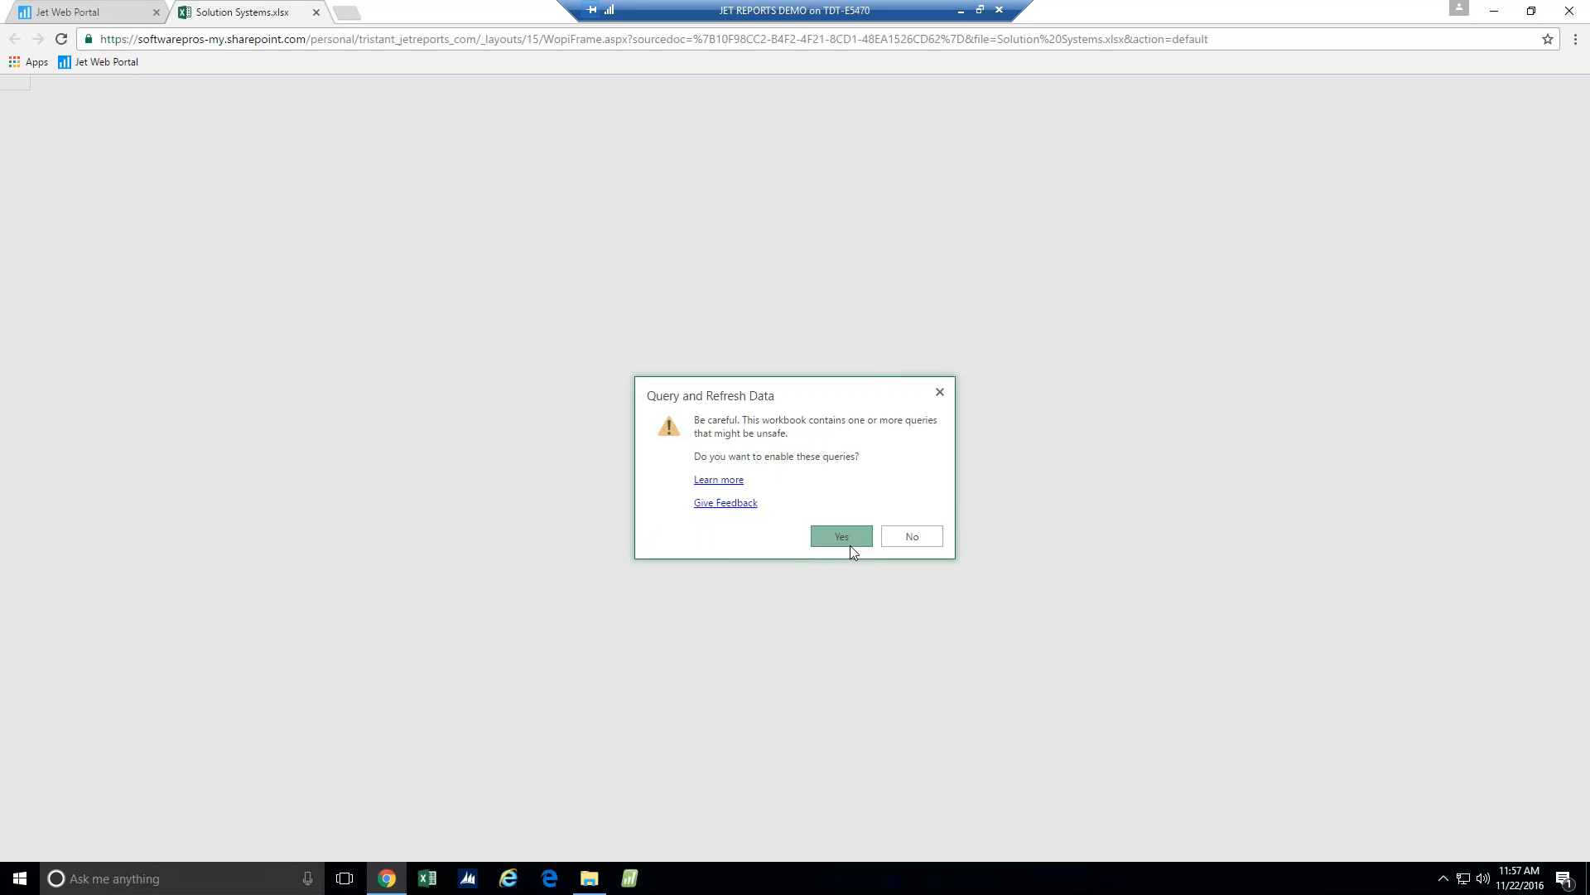
click(907, 544)
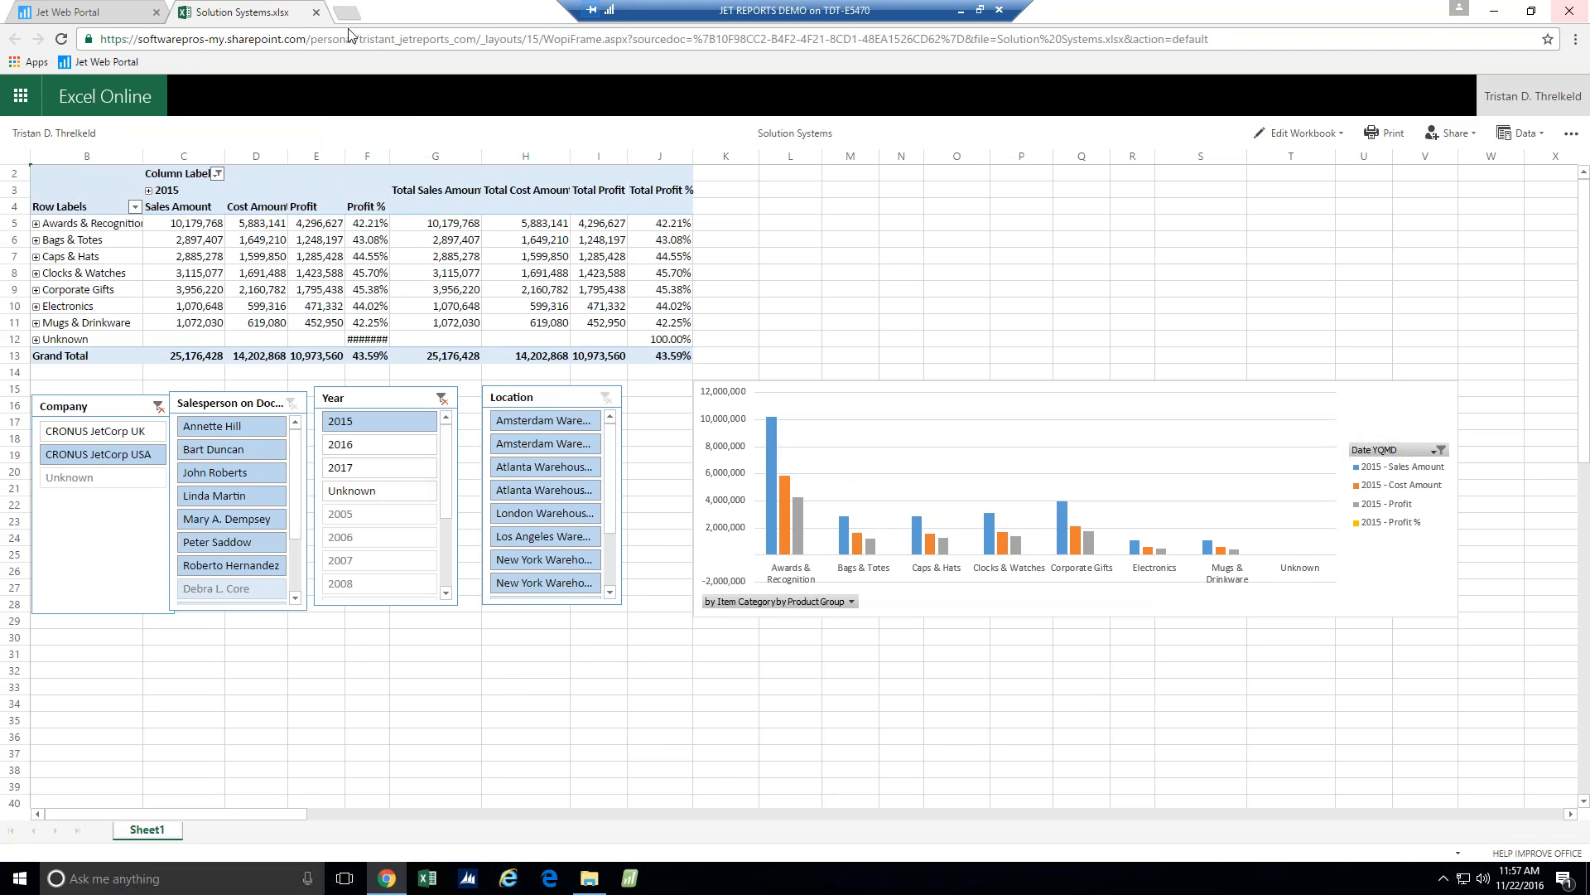
click(315, 12)
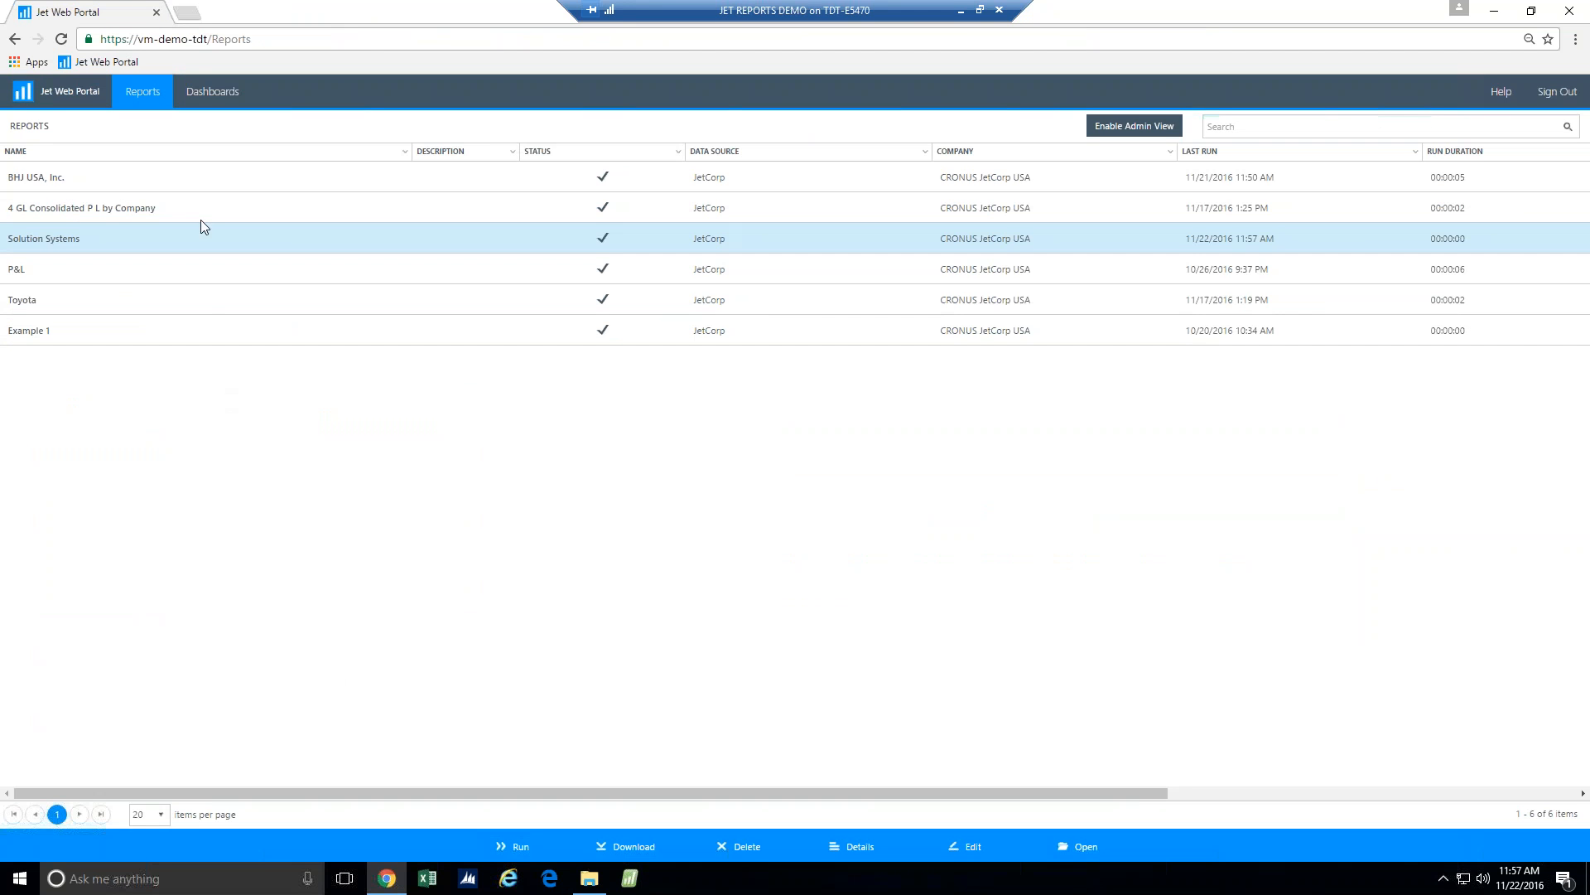
Run the BHJ USA, Inc. report with Top # Customers set to 15, and view the result in Excel Online
click(174, 187)
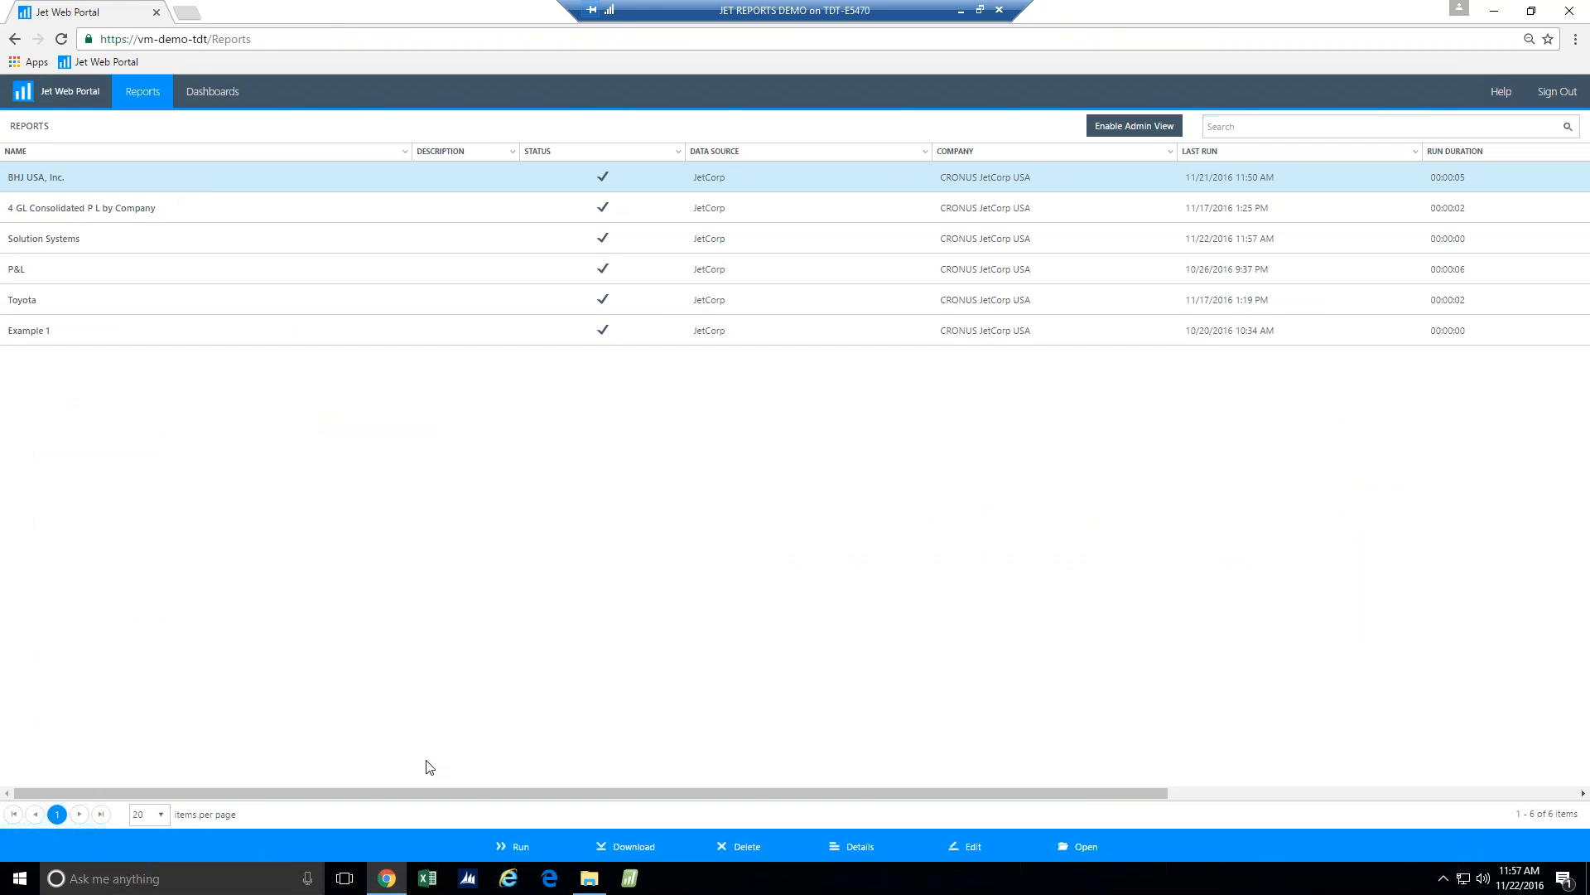
click(512, 845)
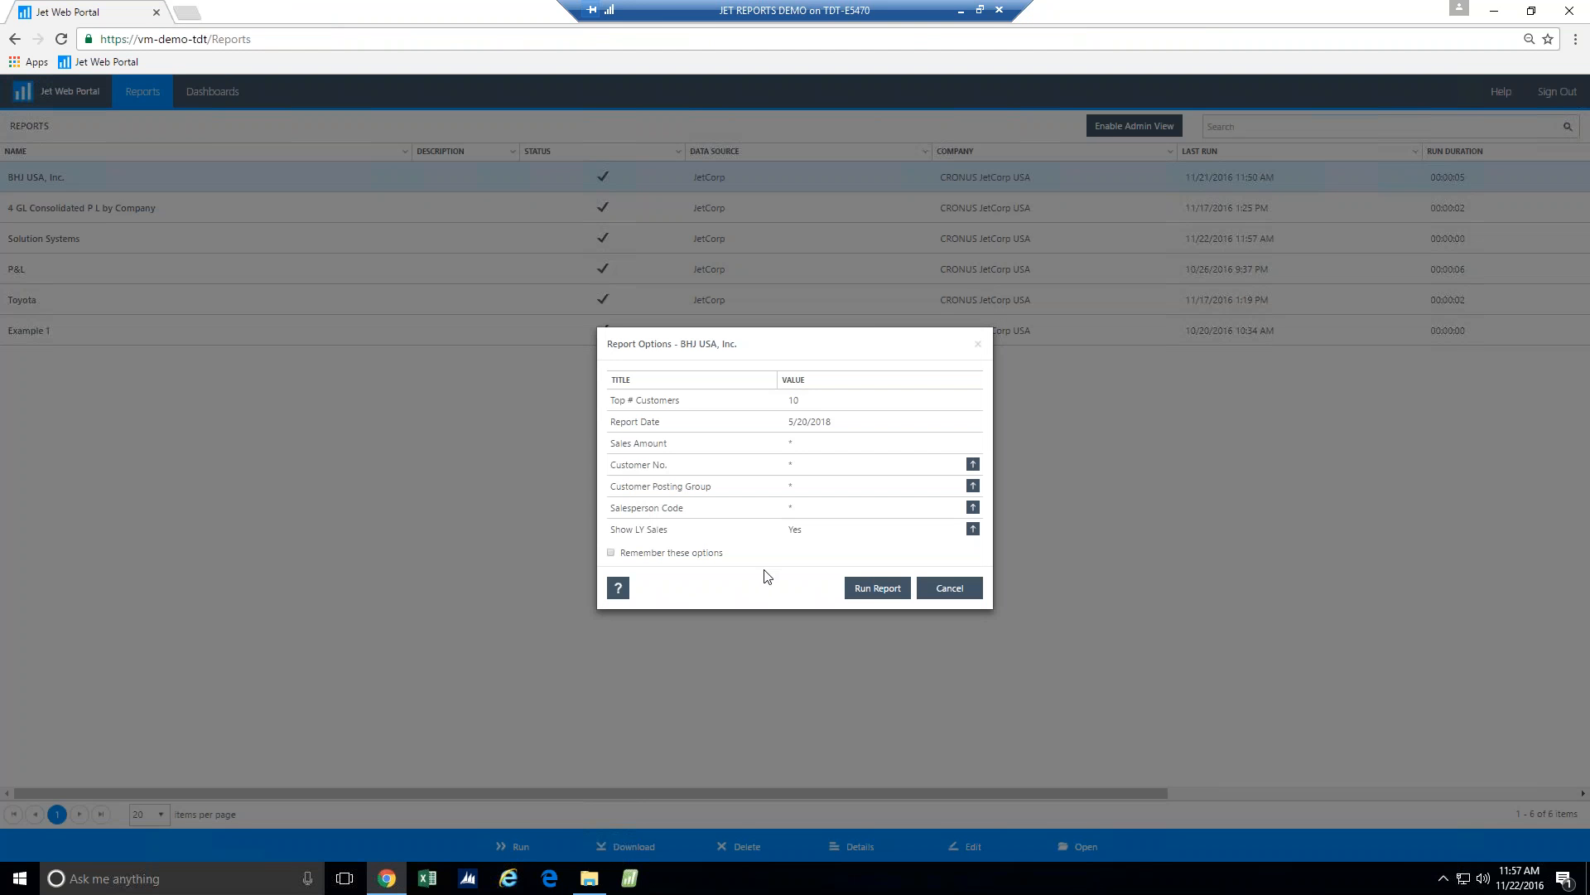
click(812, 406)
text(15)
click(871, 590)
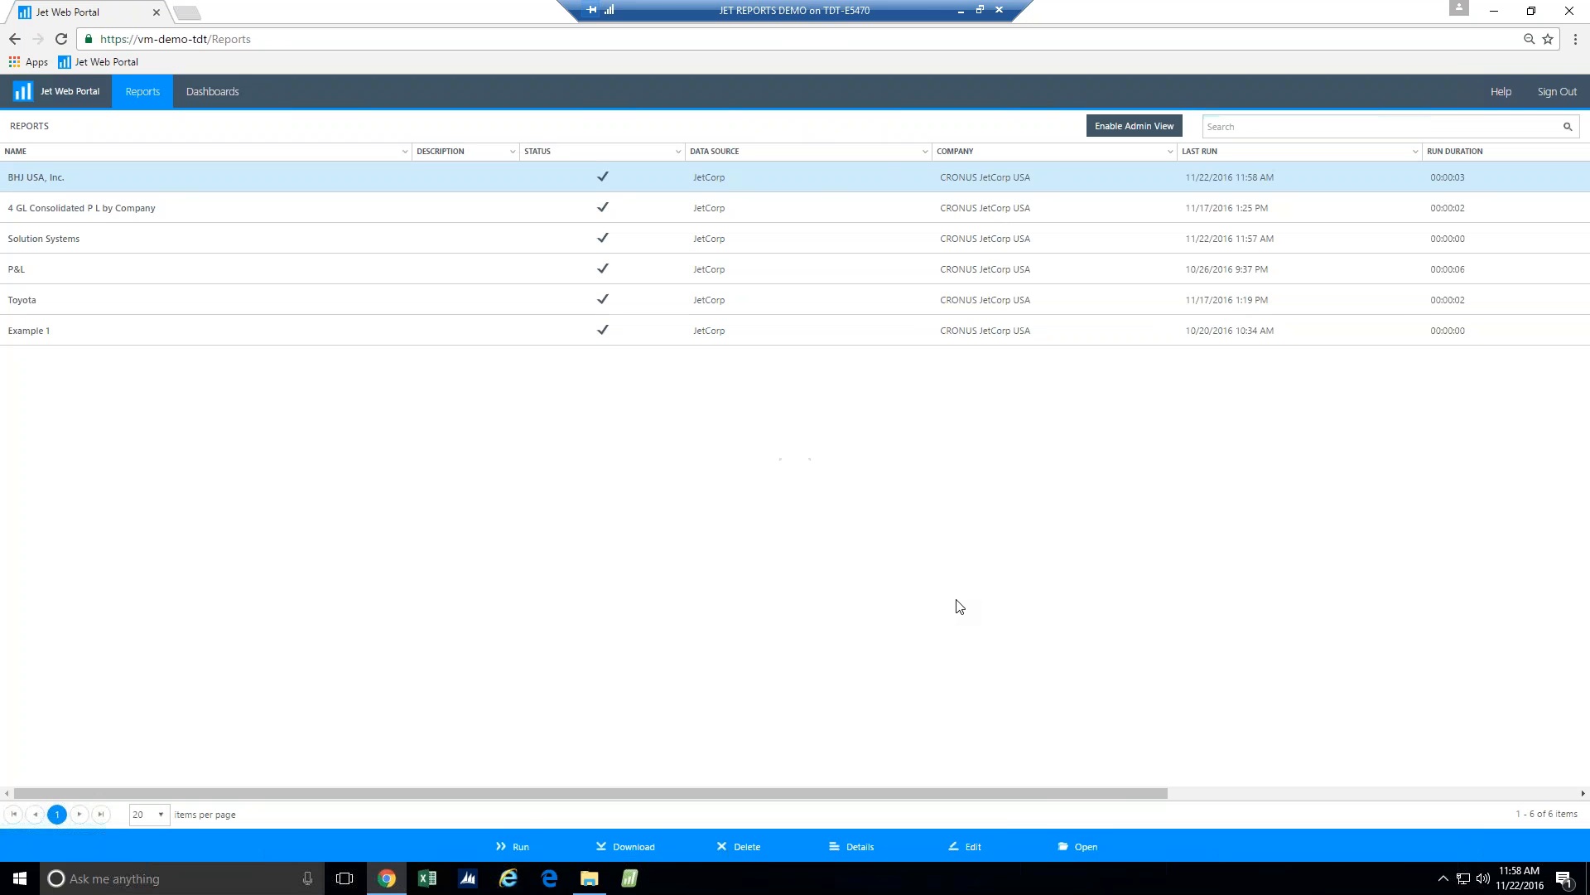
click(1086, 849)
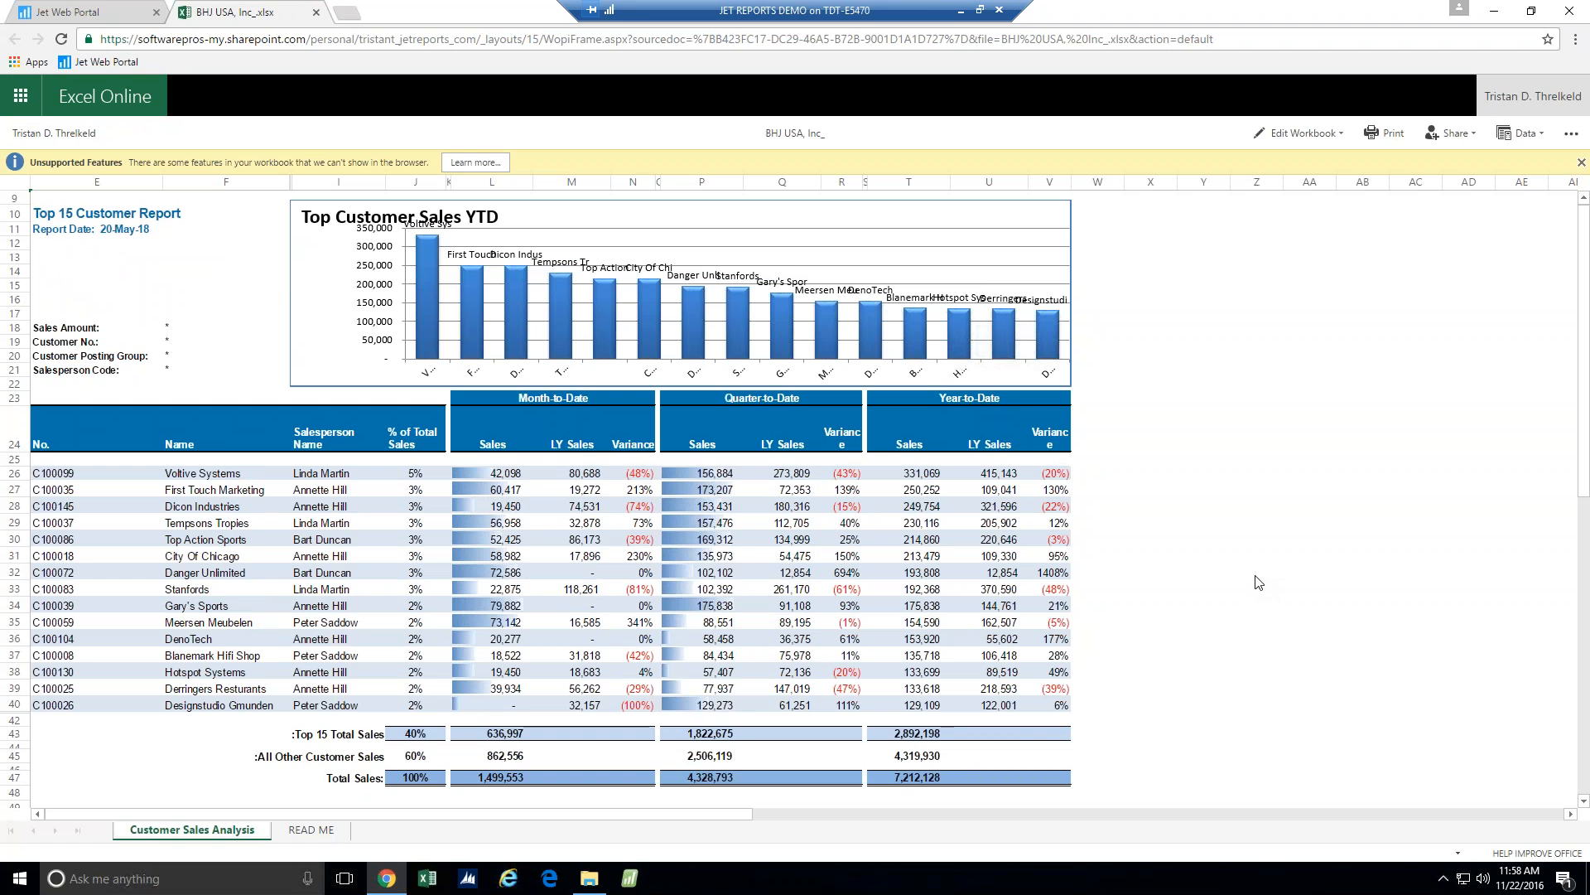
click(316, 12)
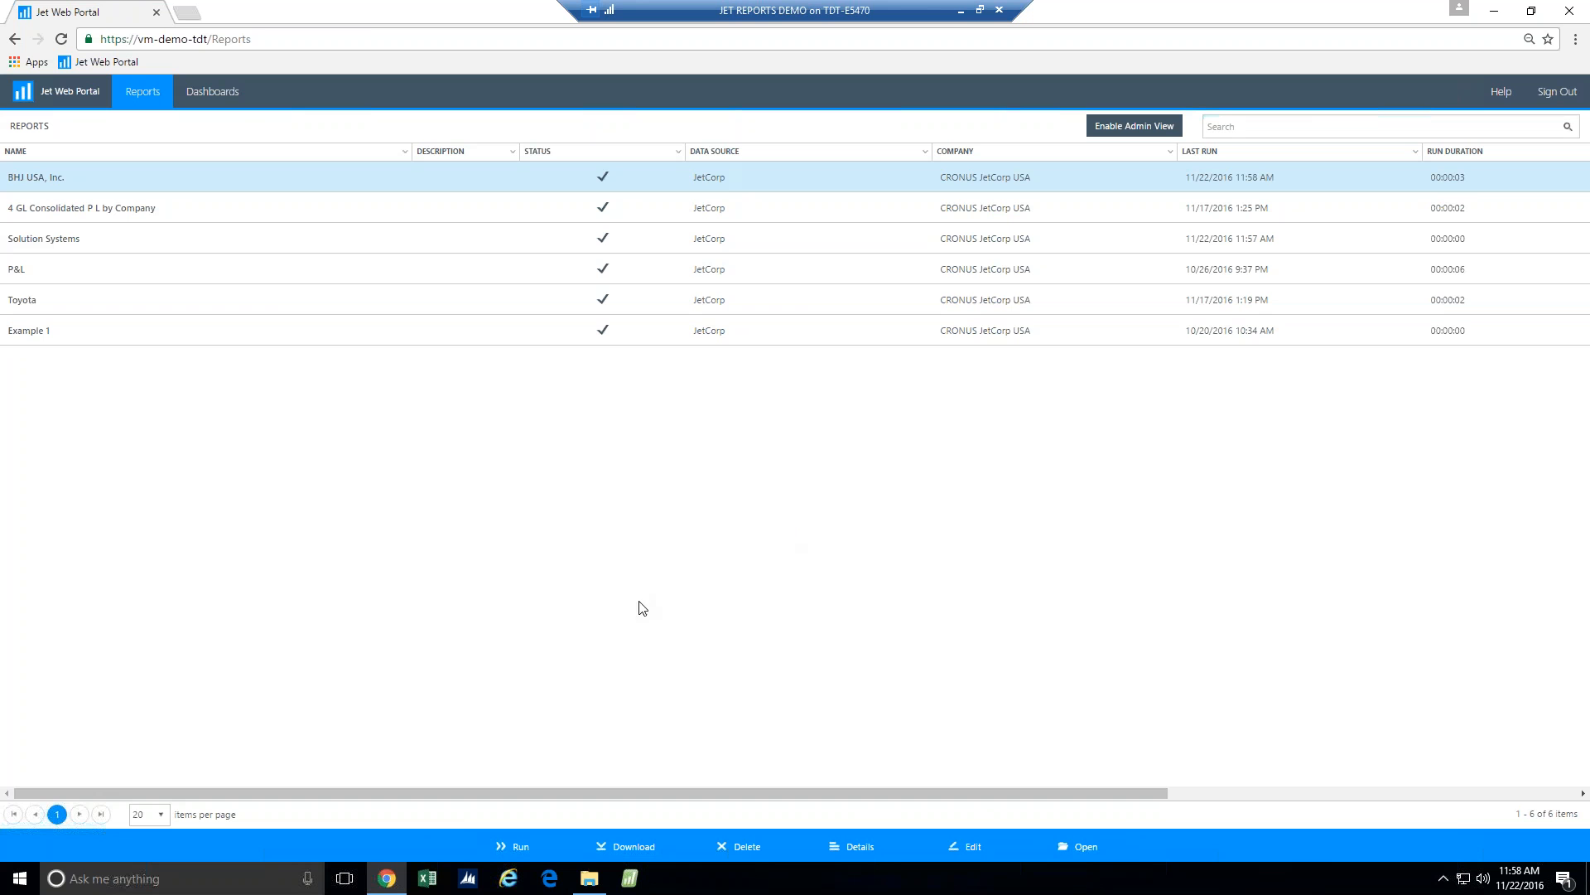
Examine the details and sharing settings of the Solution Systems report, including the user/group sharing dialog, without sharing it
click(243, 241)
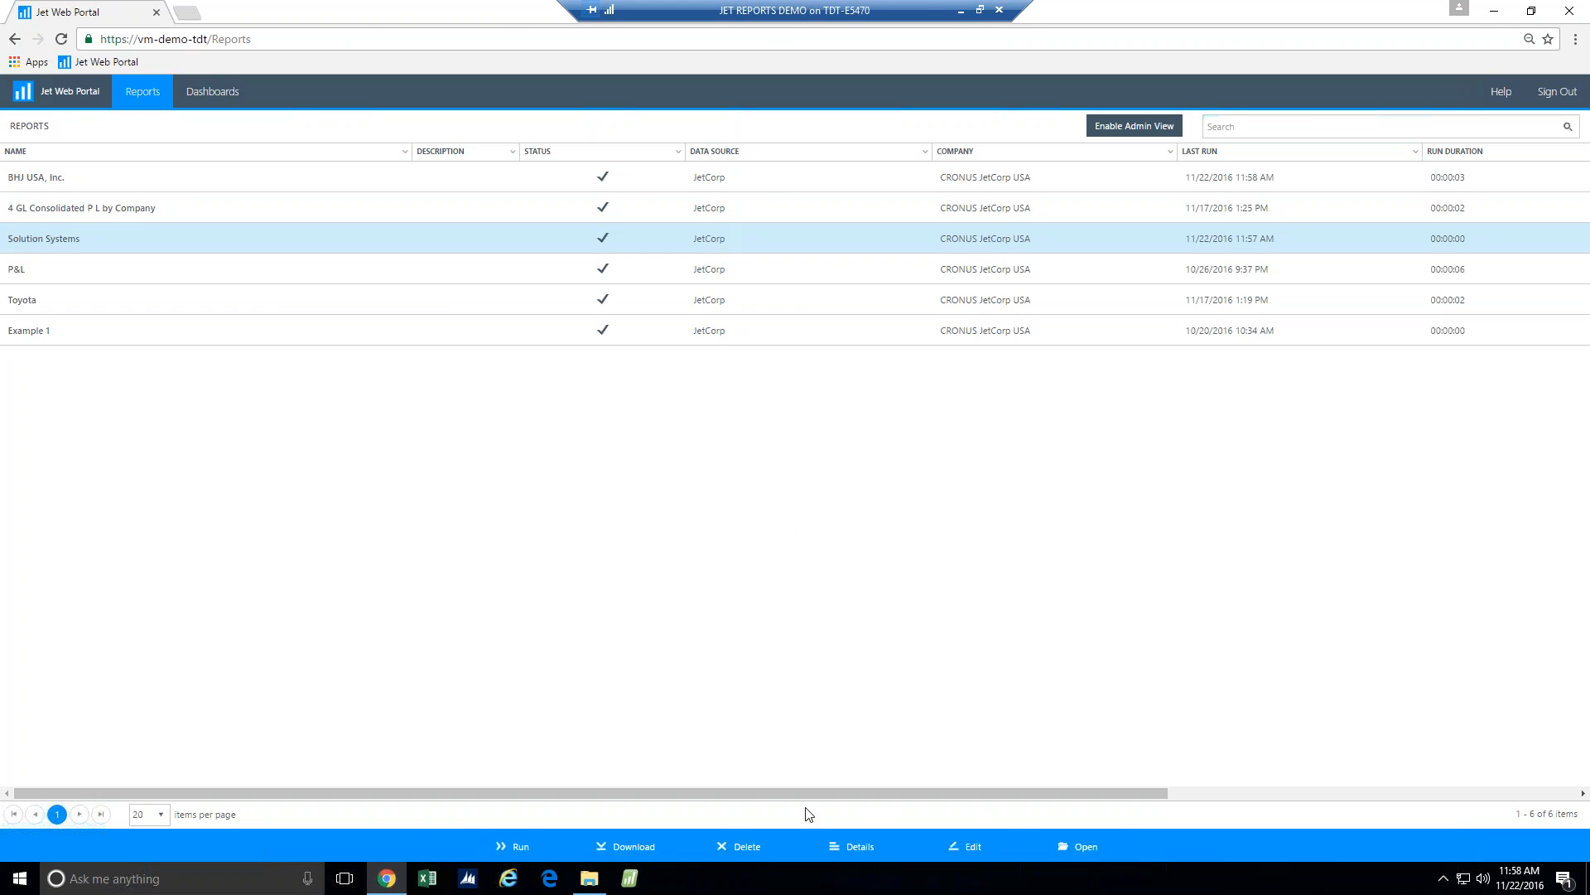
click(895, 859)
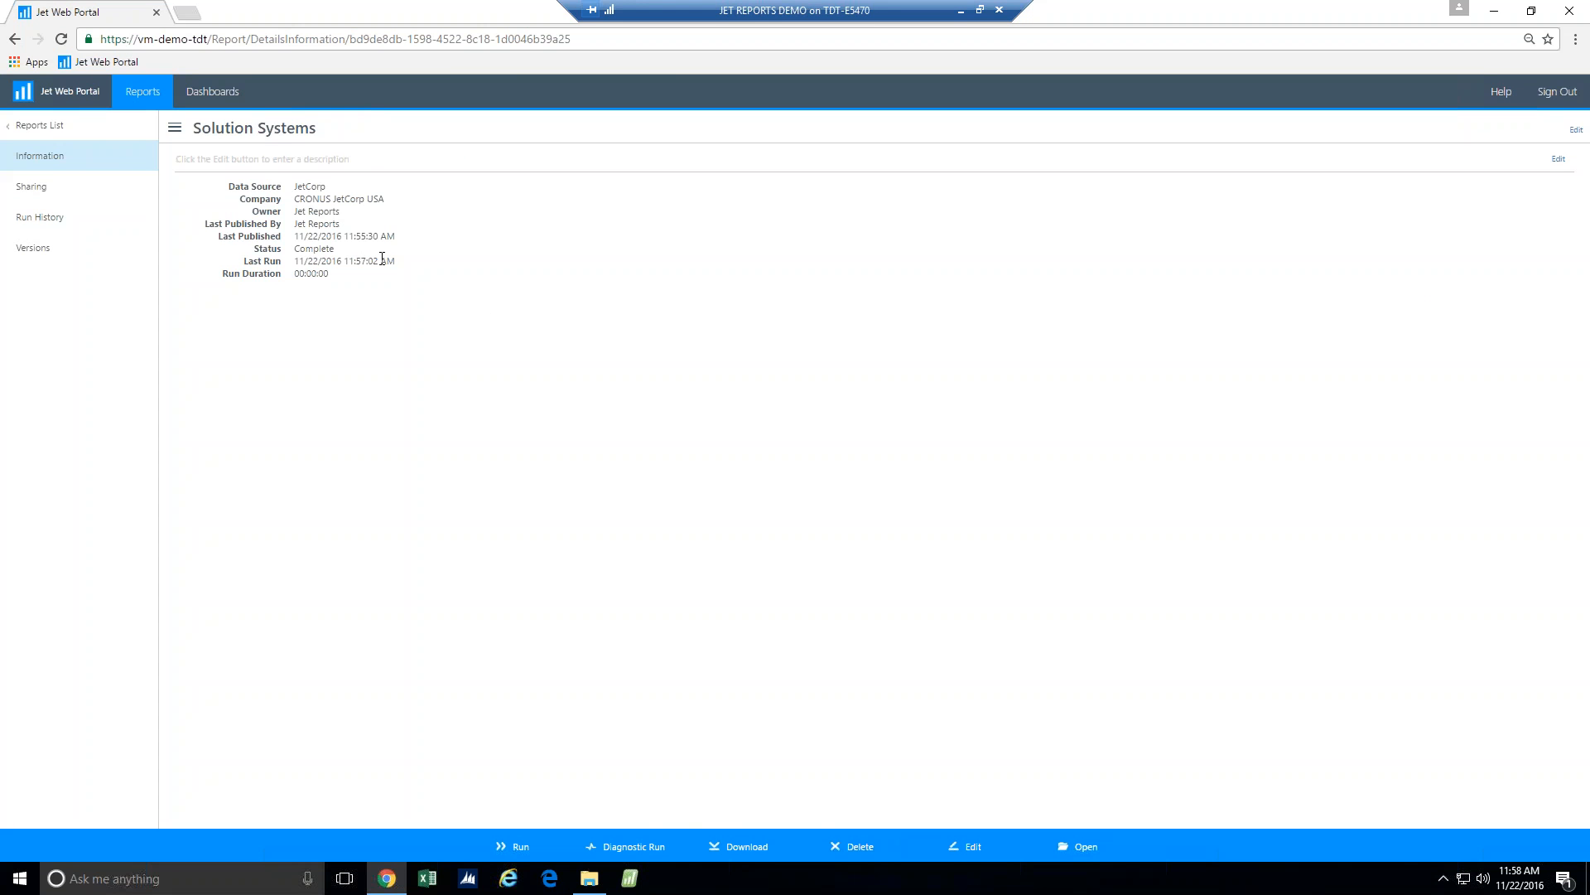
click(30, 188)
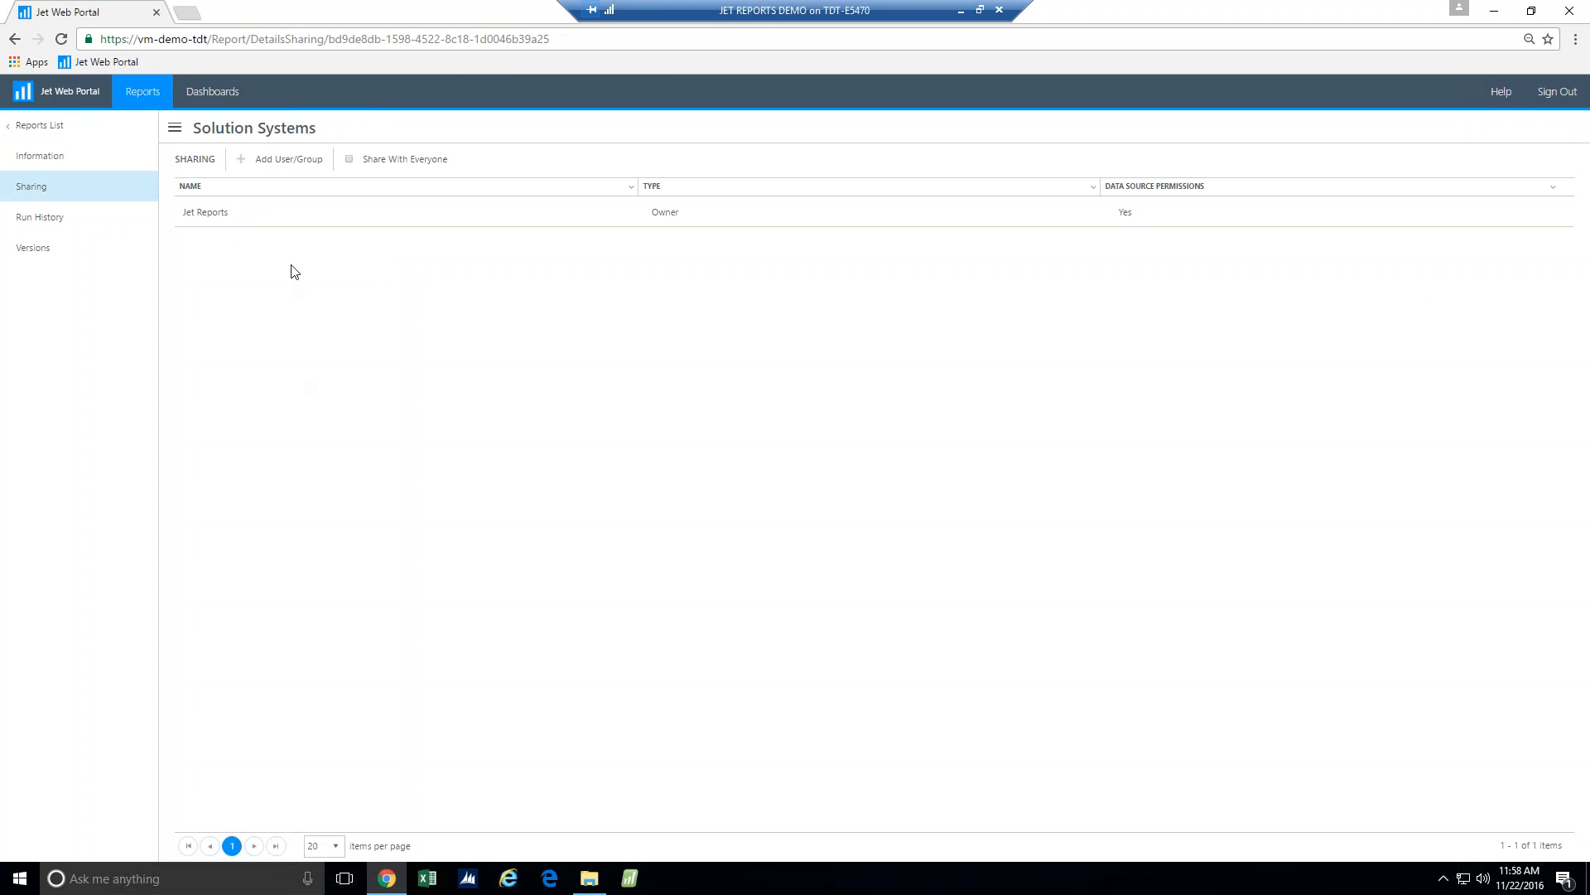
click(284, 162)
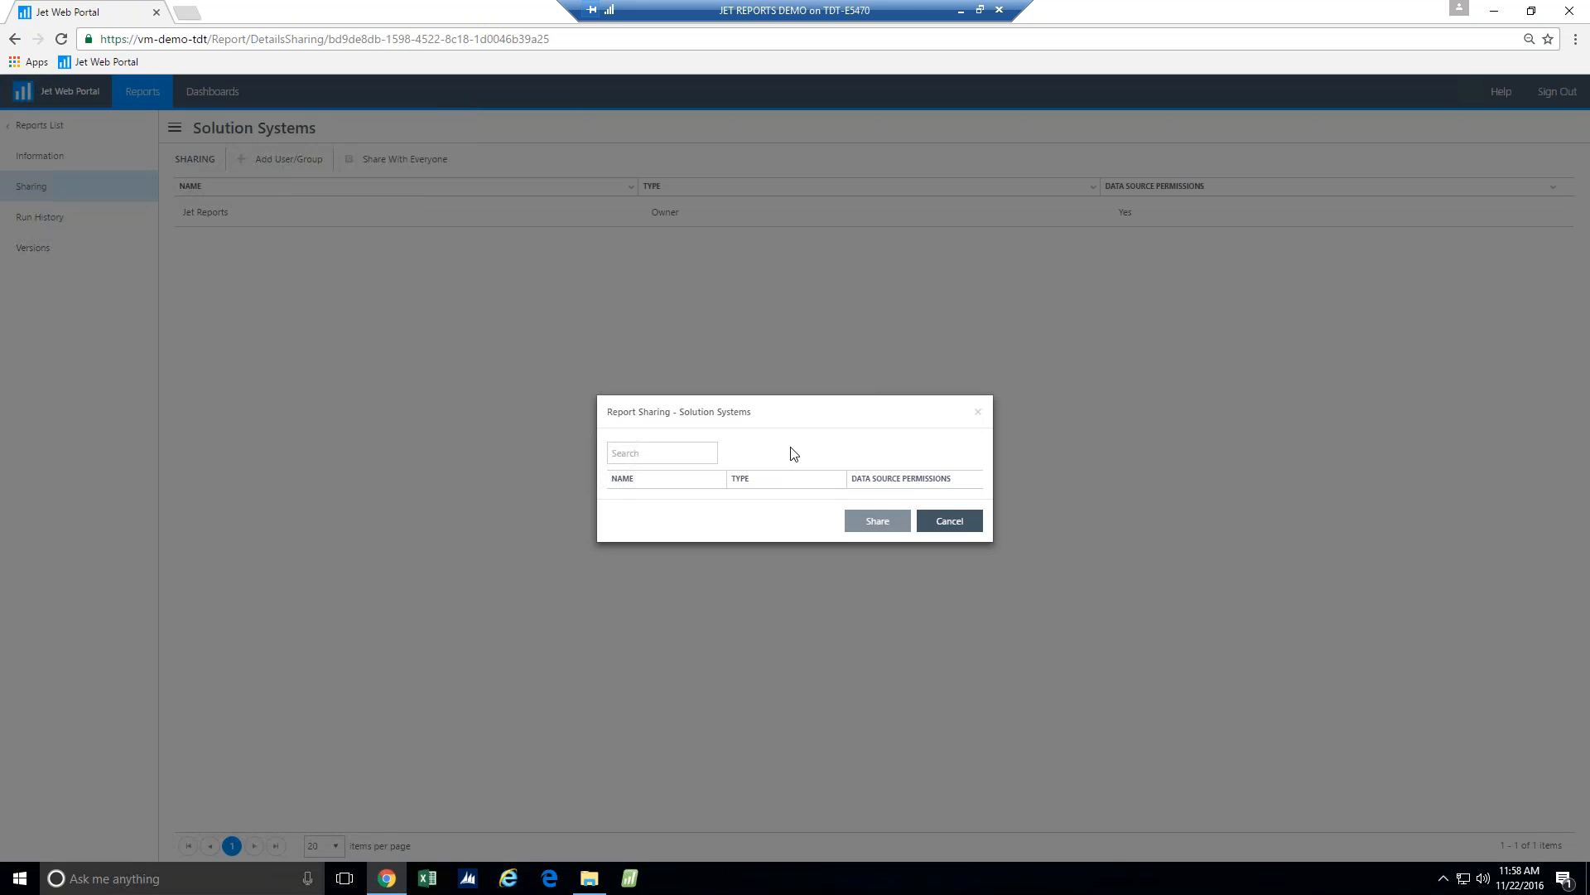
click(969, 524)
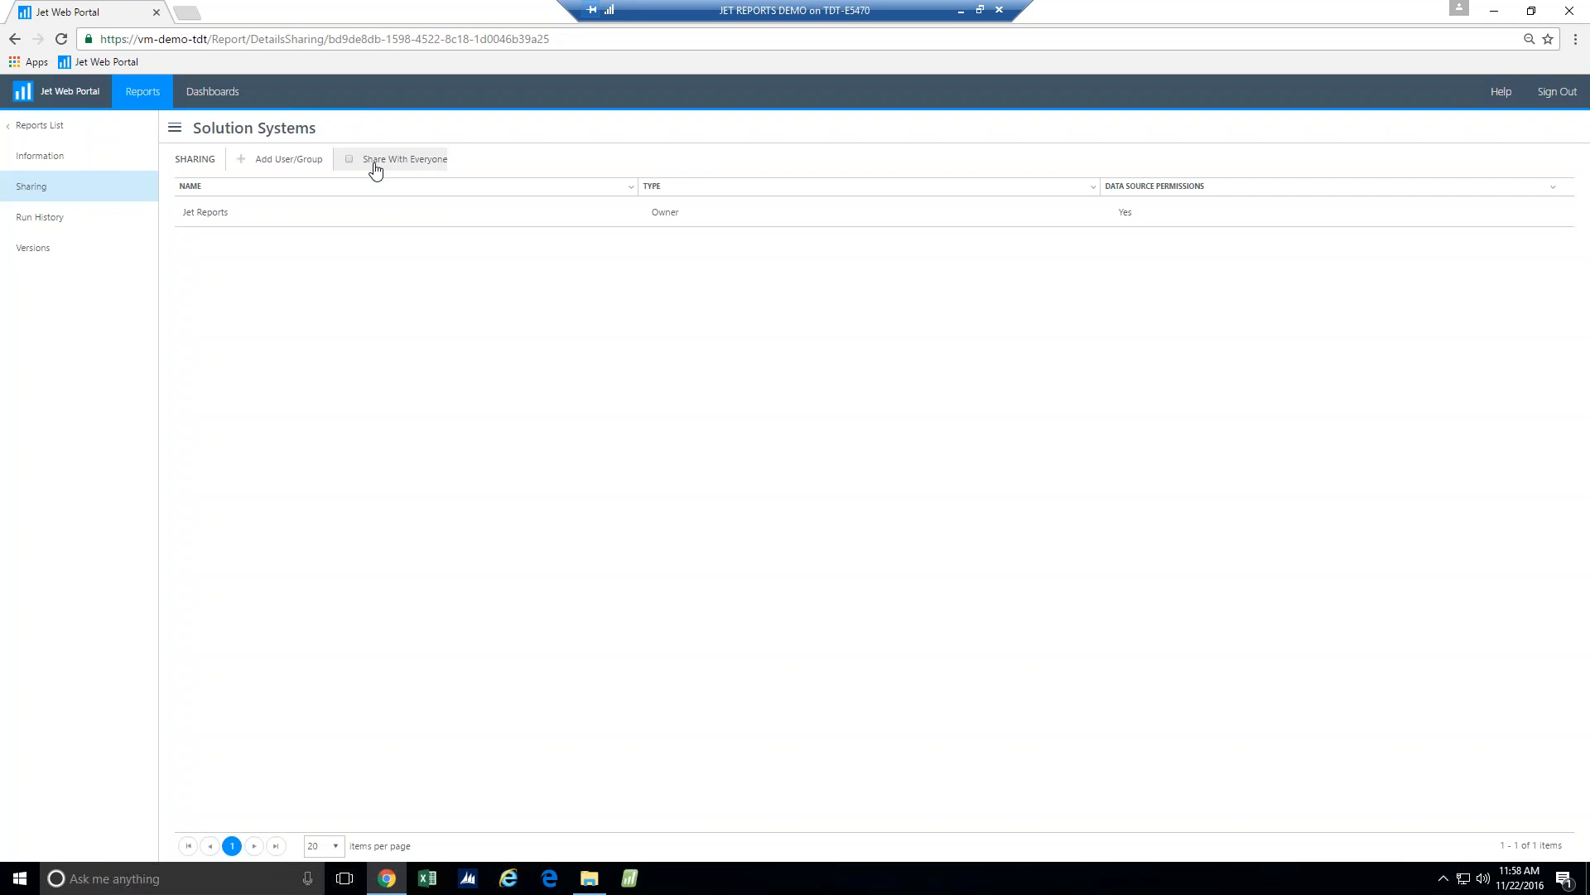
Review the run history and versions of the Solution Systems report and return to the report list
click(51, 217)
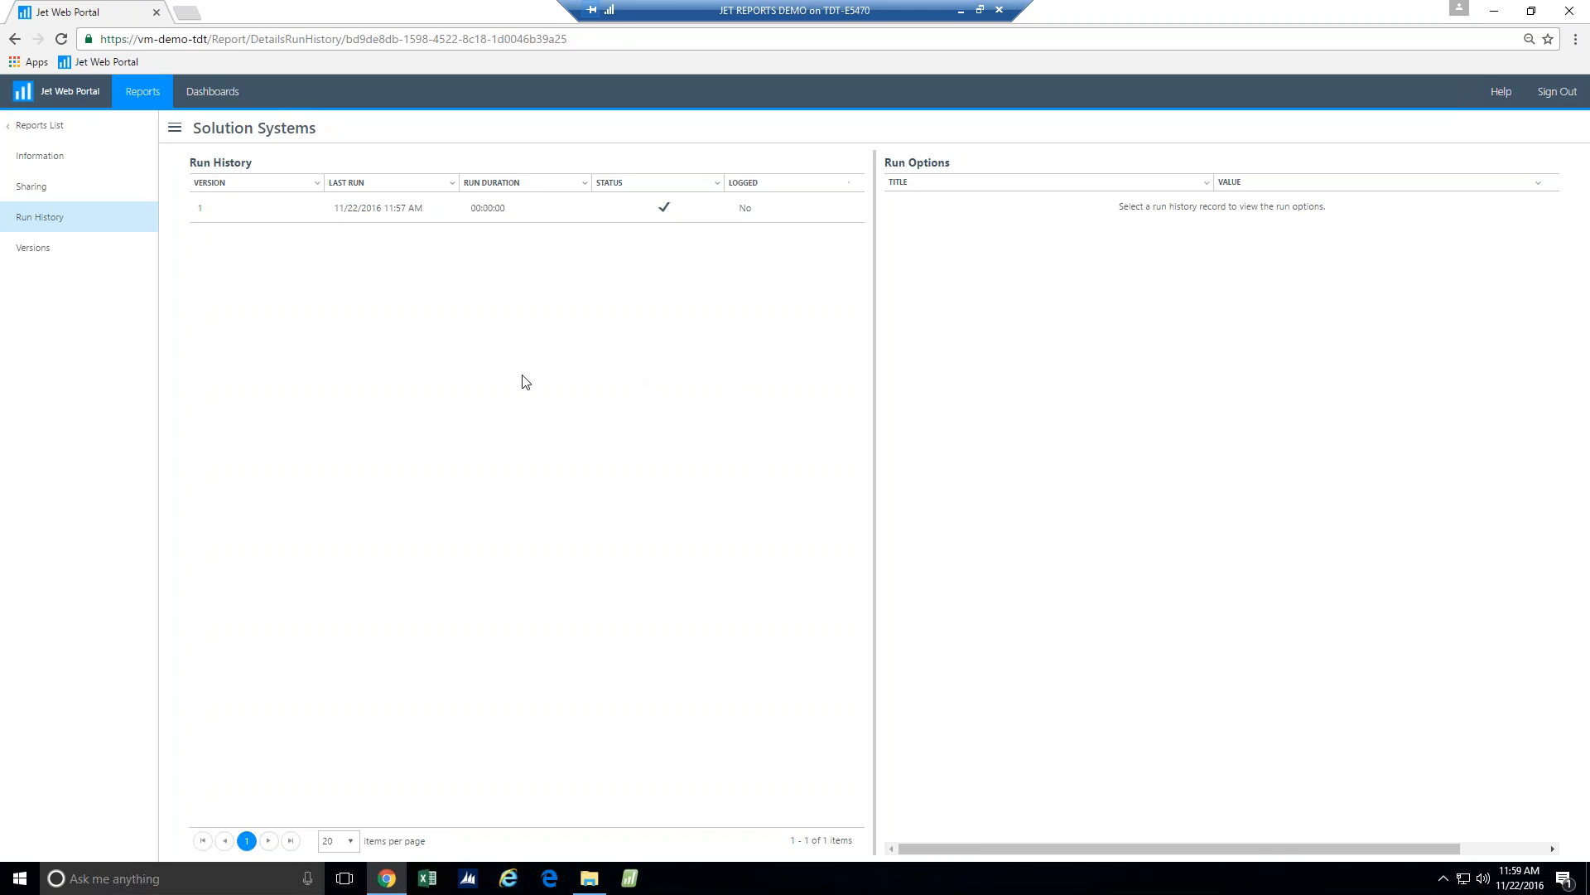
click(51, 251)
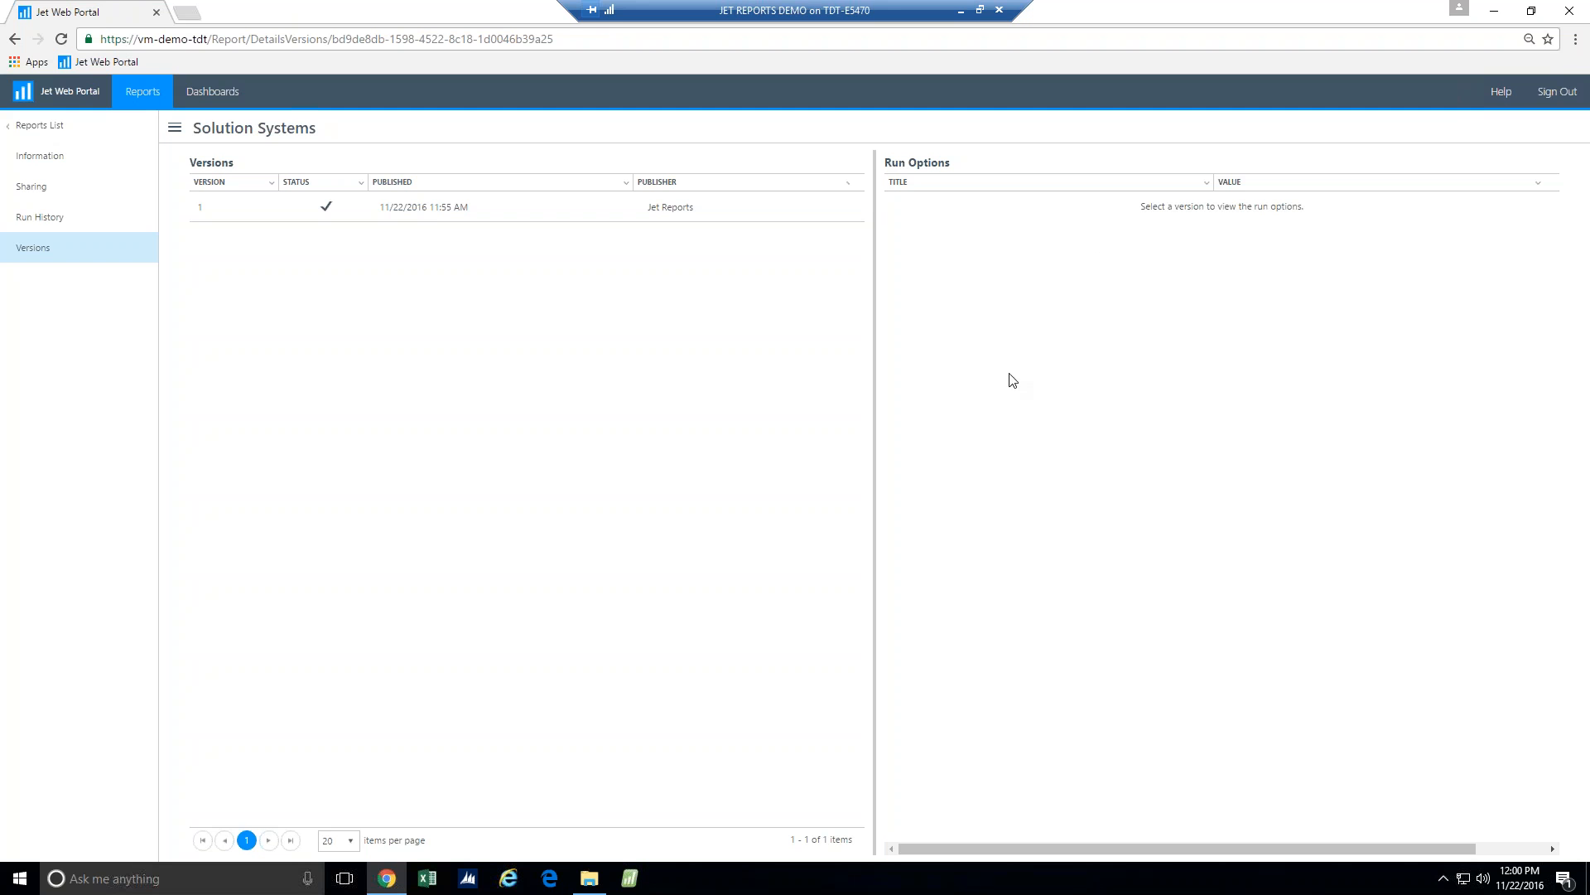
click(142, 92)
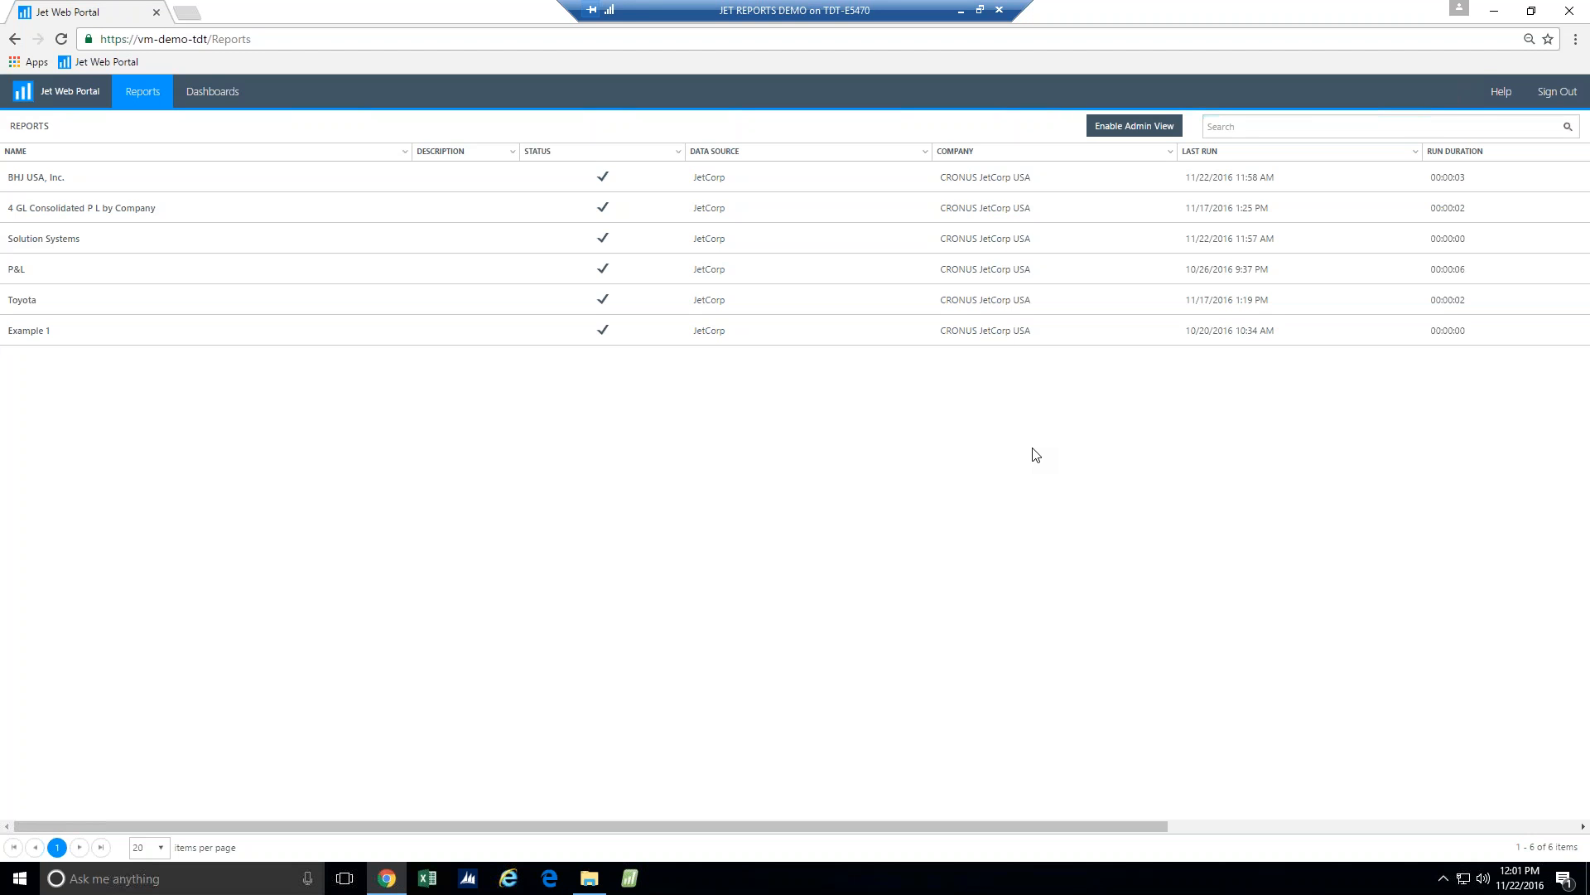
Close the web portal browser and minimize the Demo folder window
click(1574, 13)
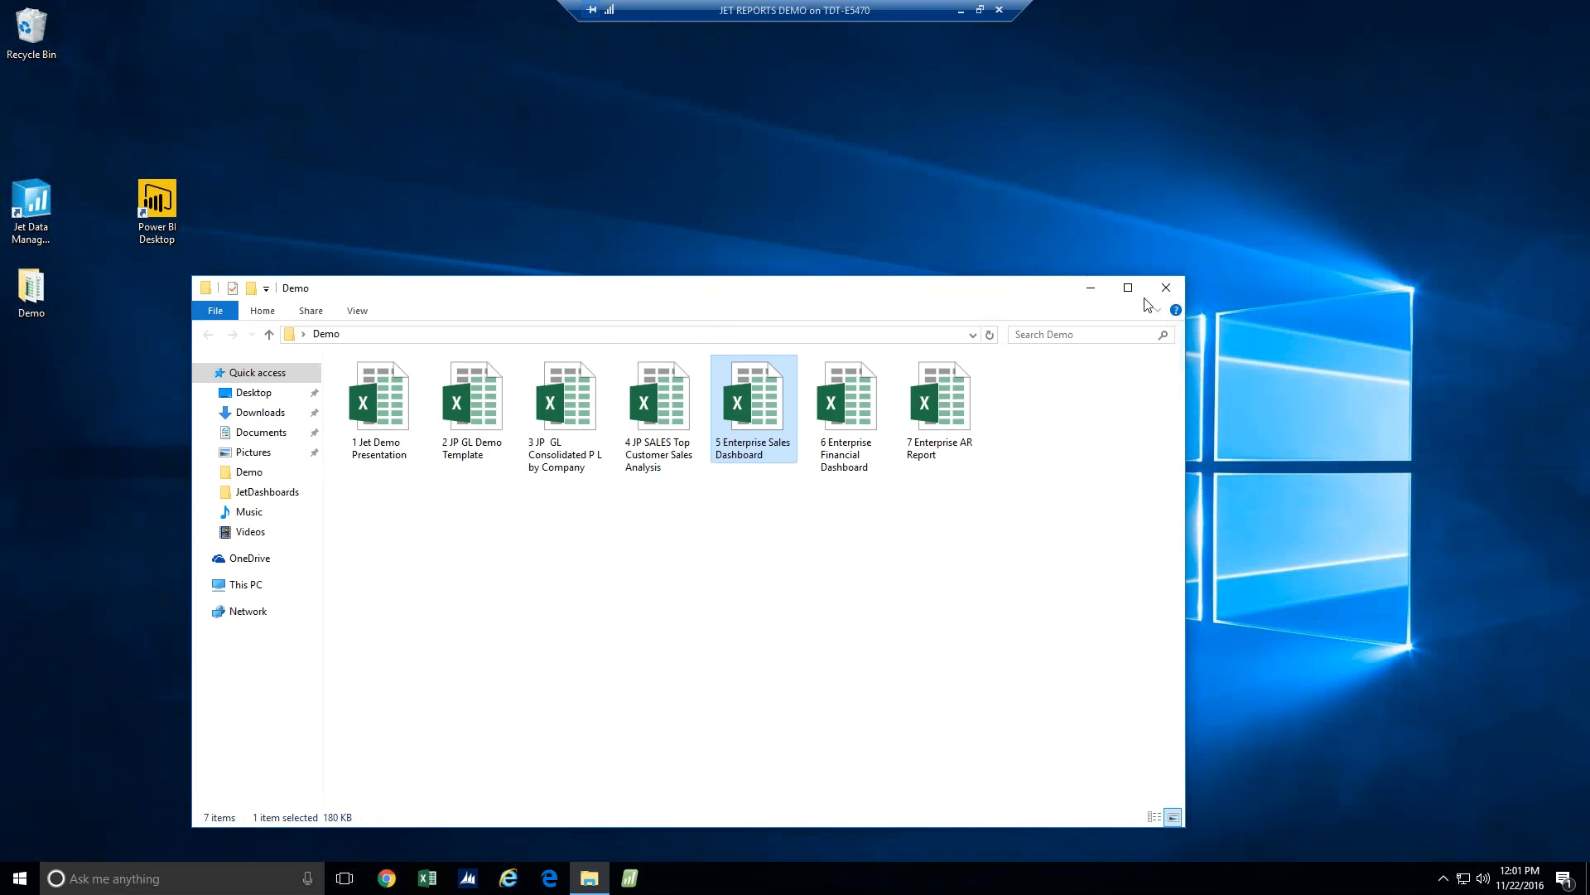
click(1090, 286)
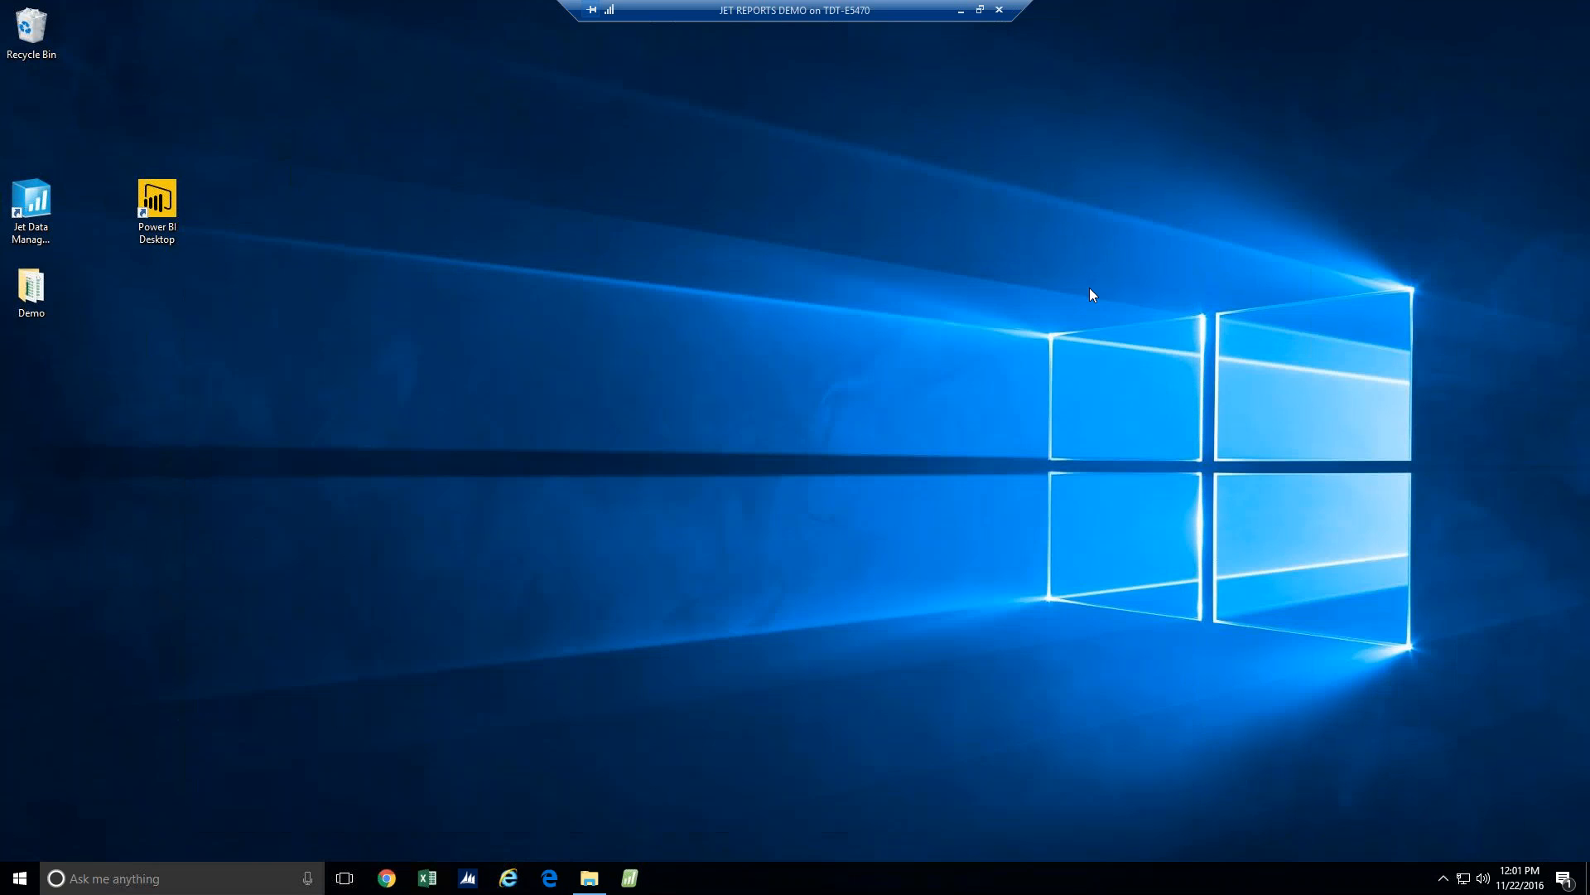
Minimize the JET REPORTS DEMO virtual machine session and restore it to full screen
click(961, 14)
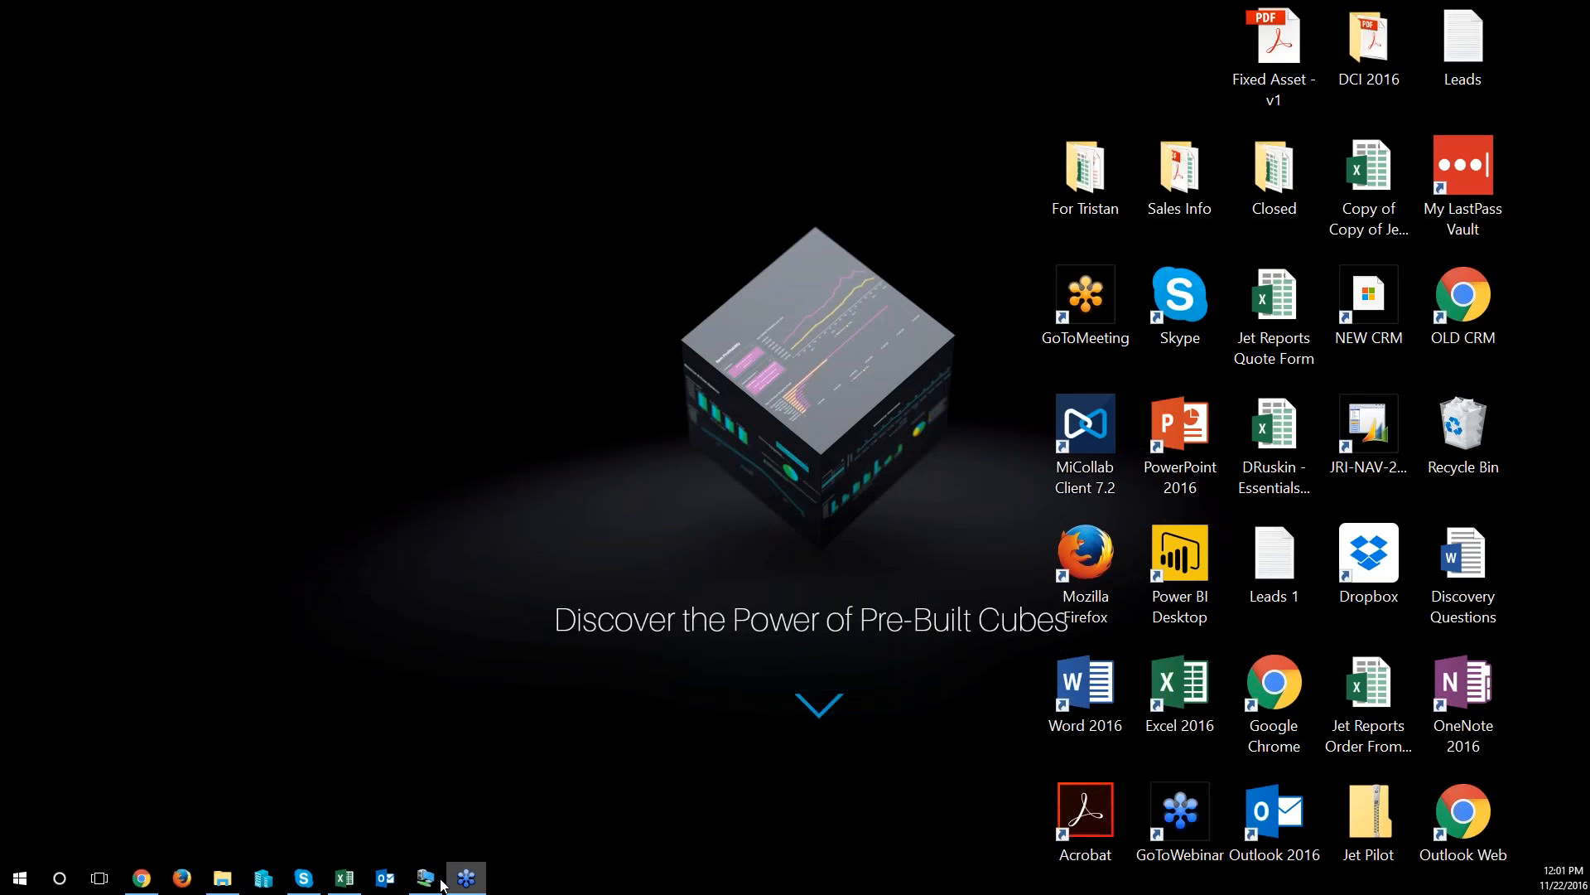
click(432, 886)
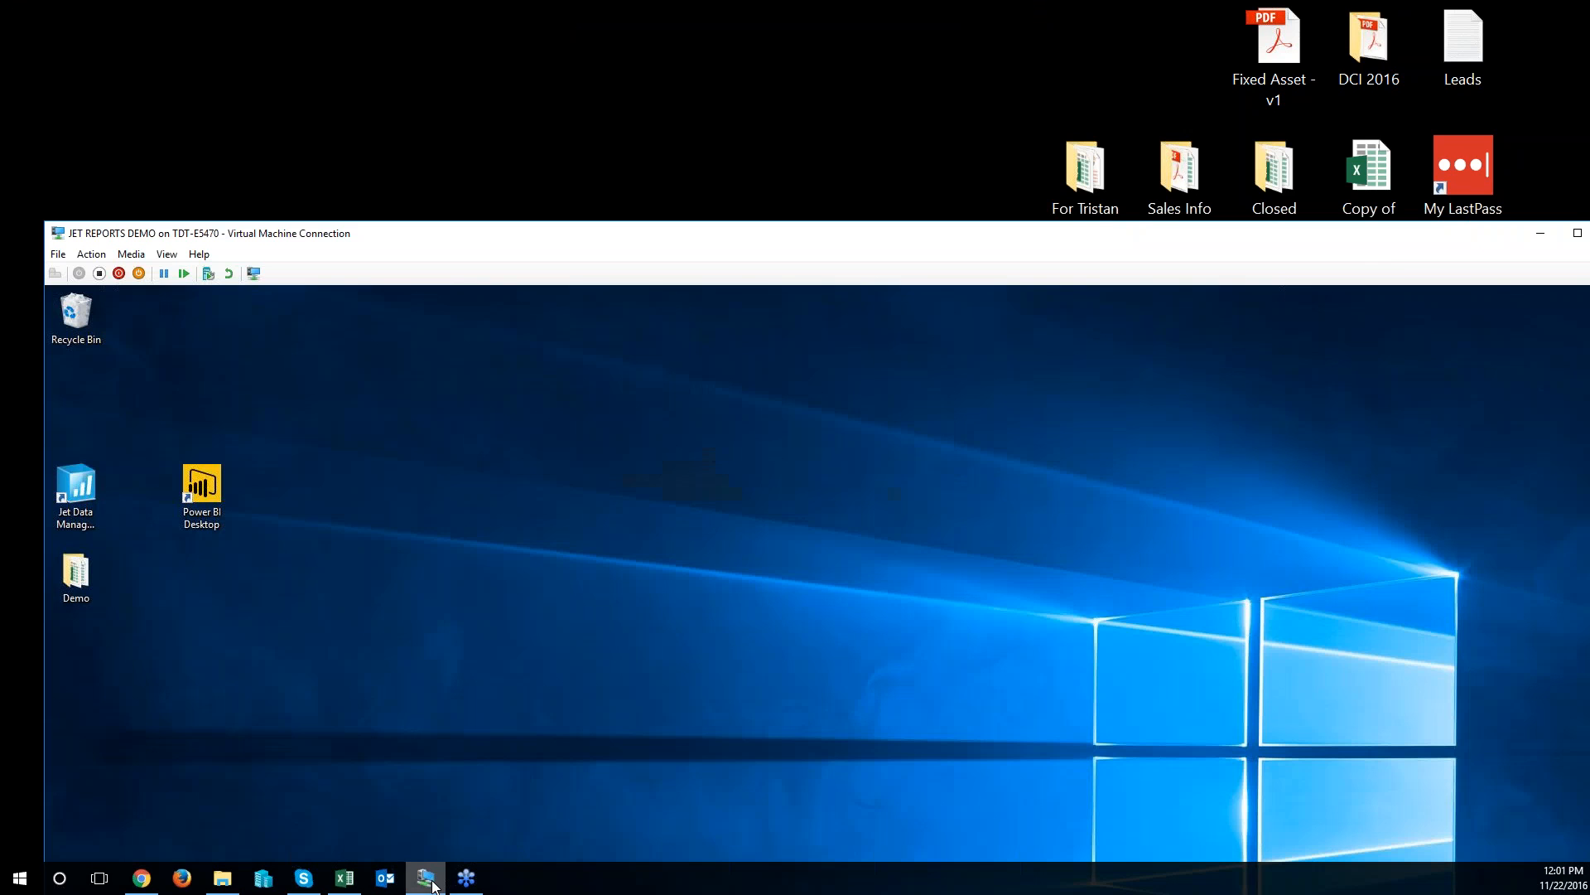
click(1576, 234)
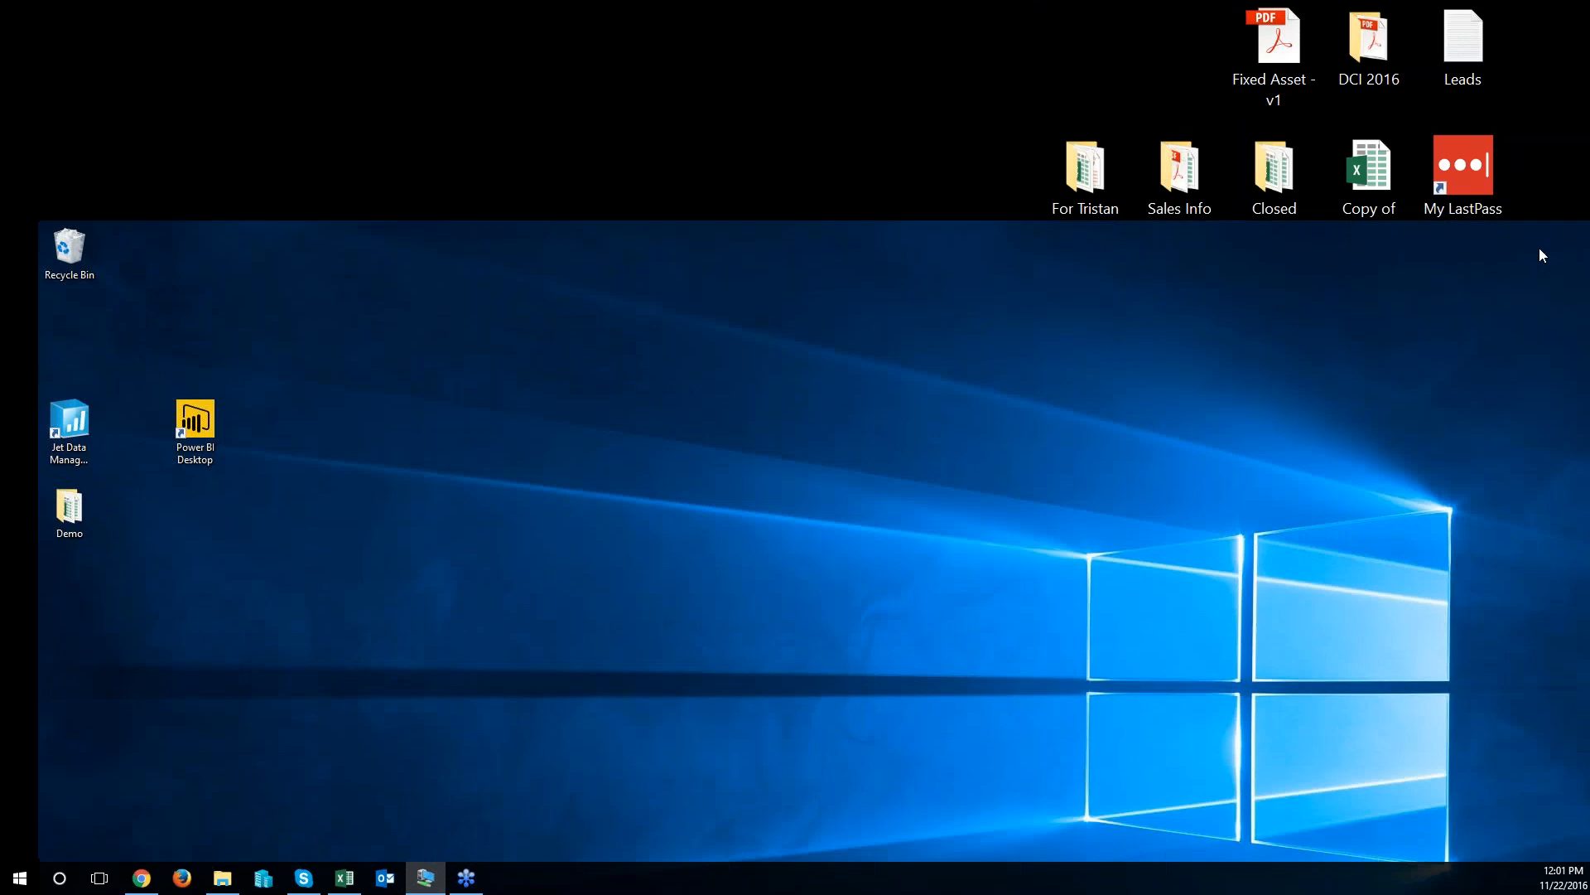